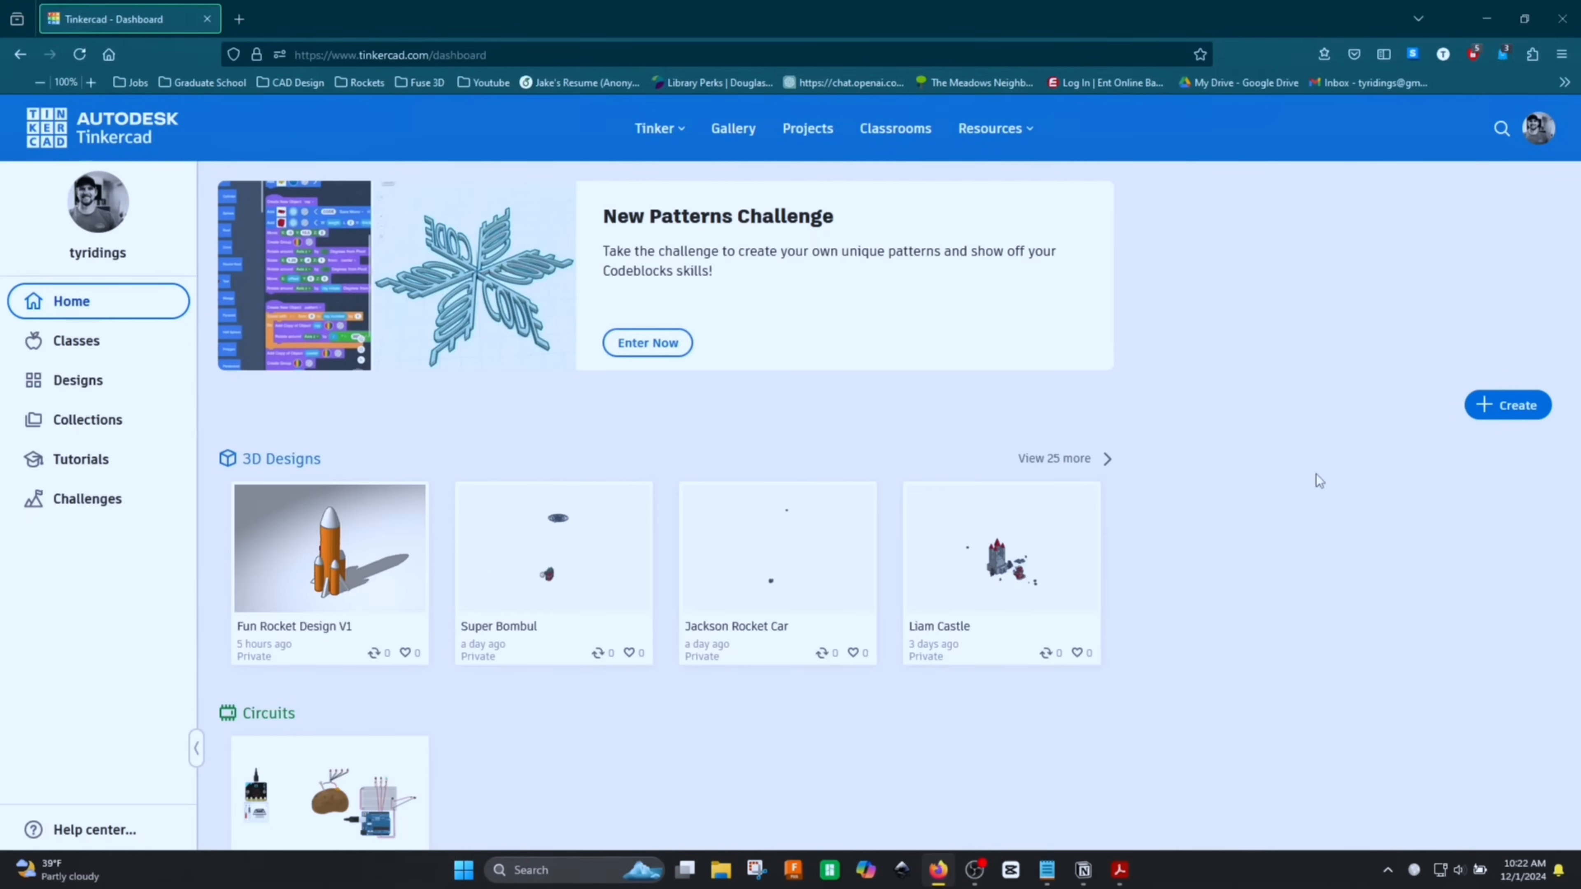
Look through the dashboard's 3D Designs, Circuits and Codeblocks sections
scroll(1315, 473, "down", 5)
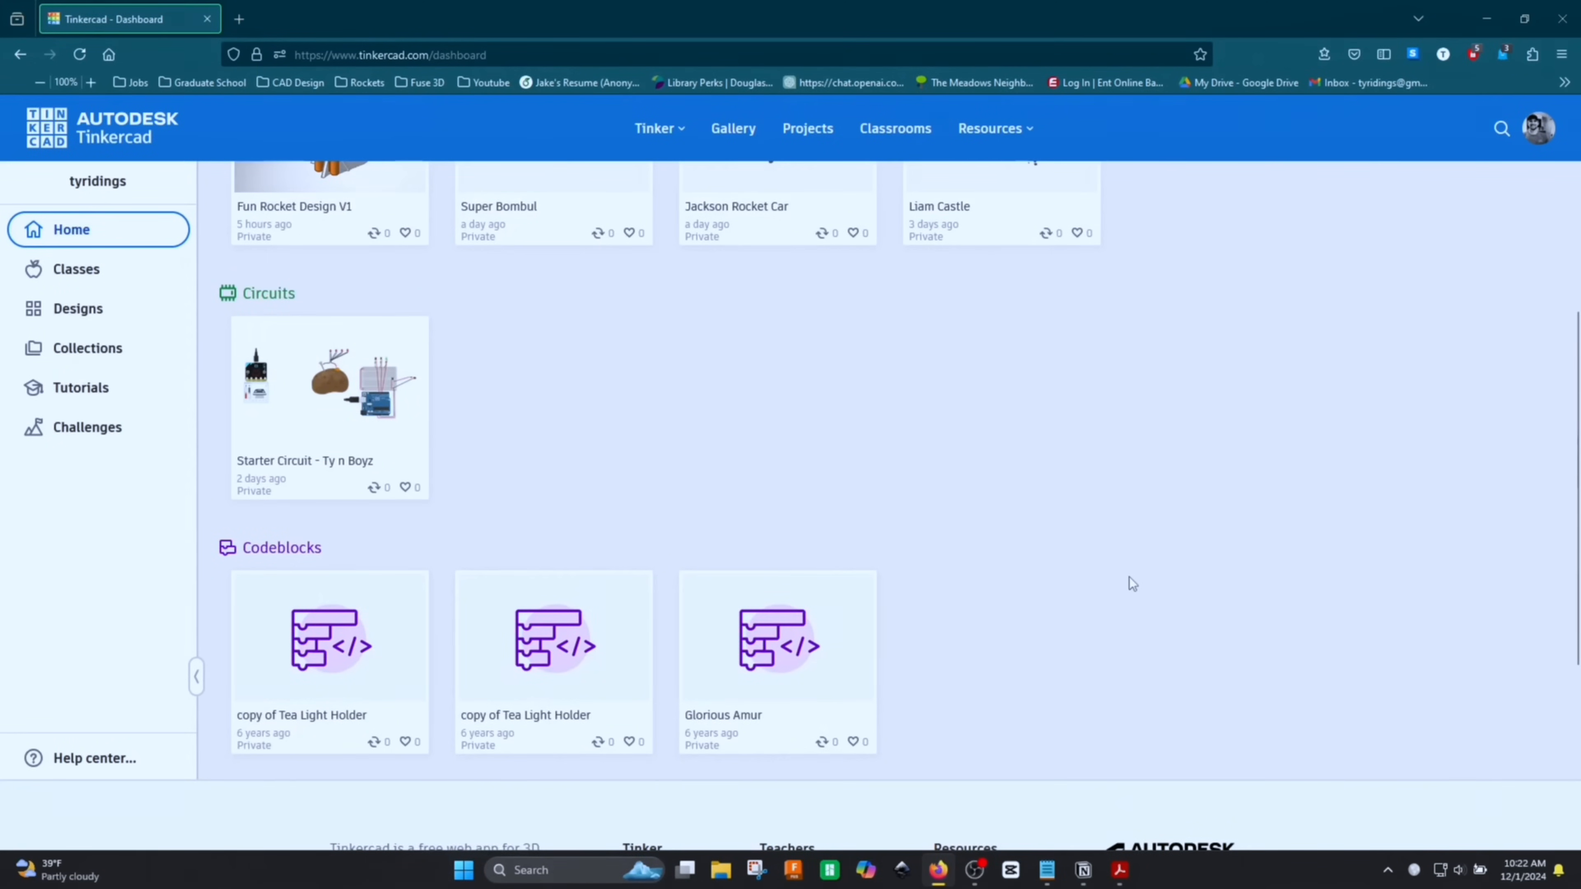
scroll(1129, 579, "up", 4)
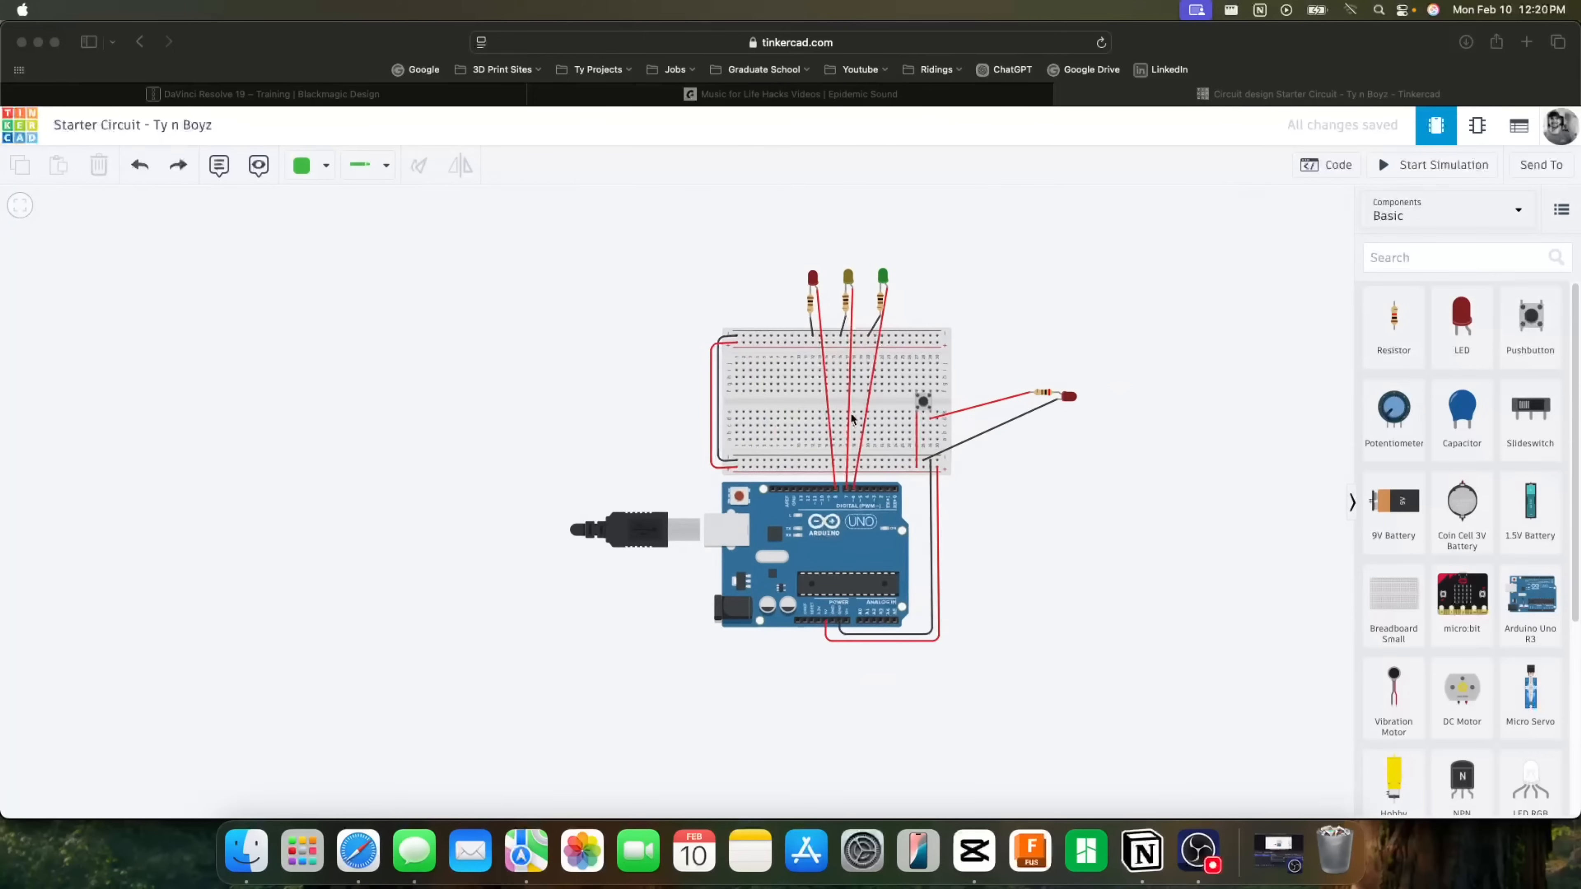
Set the wait between switching pin 7 HIGH and LOW in the Arduino block code to 250 milliseconds
scroll(852, 418, "up", 2)
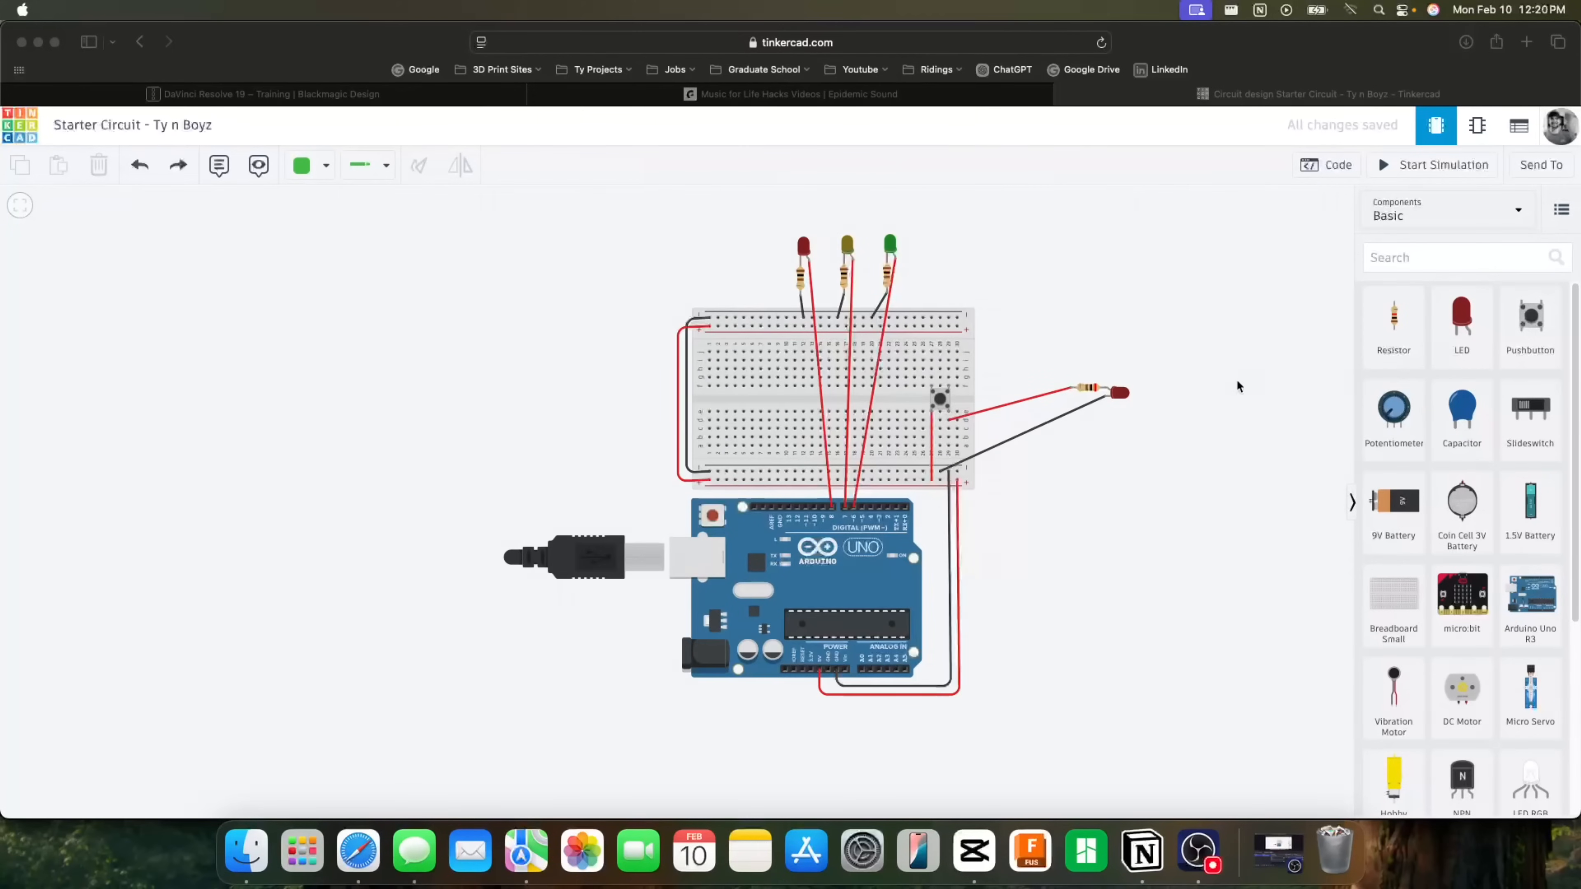
left_click(1327, 168)
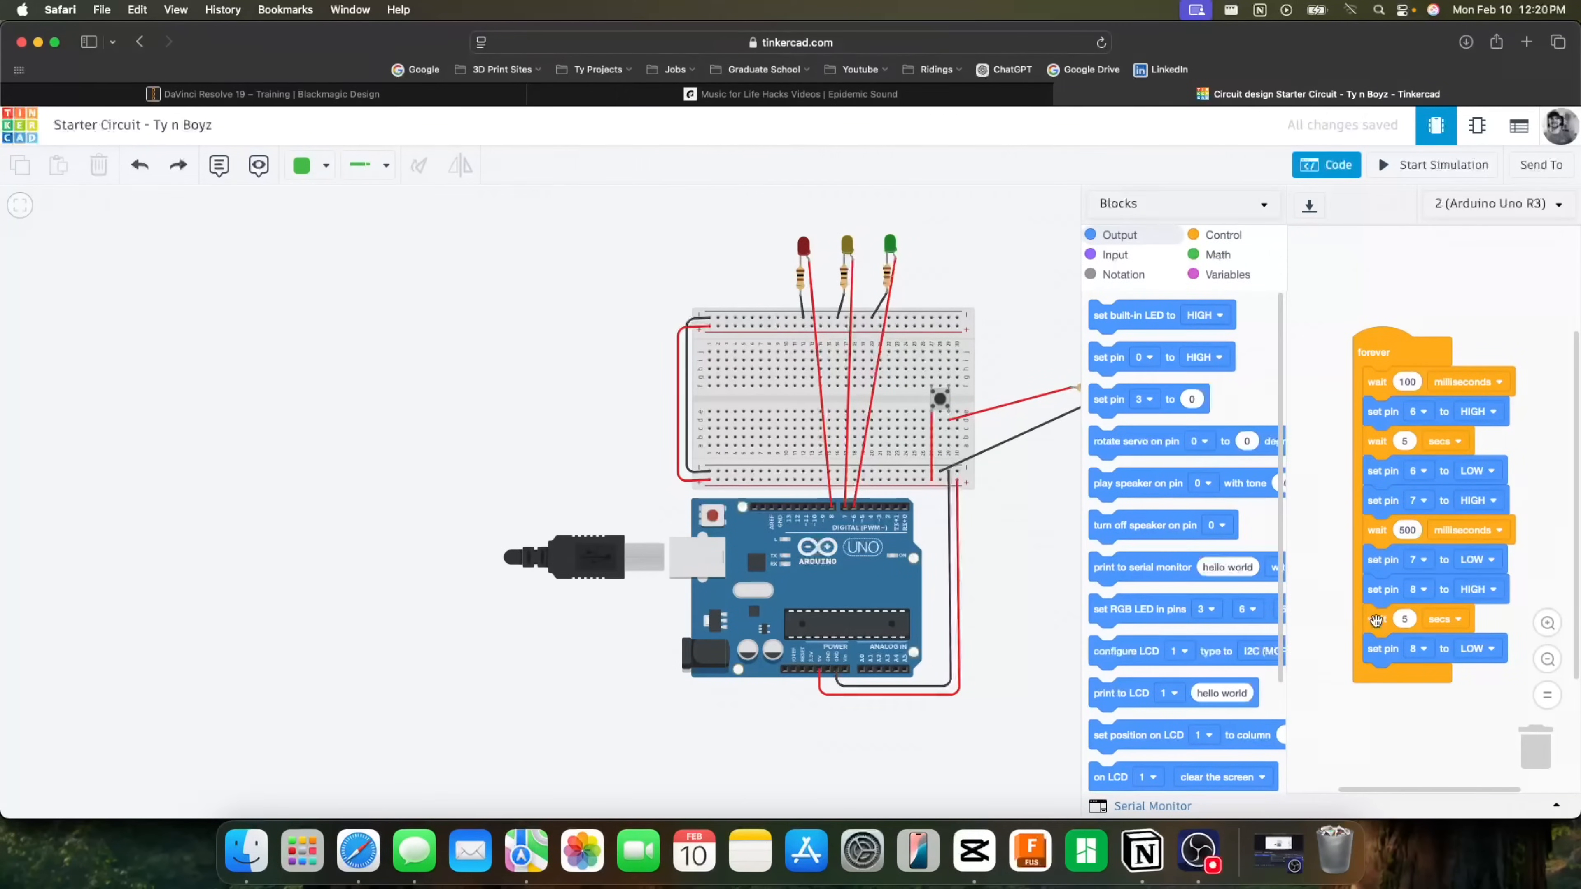
left_click(1407, 530)
type("250")
left_click(1324, 166)
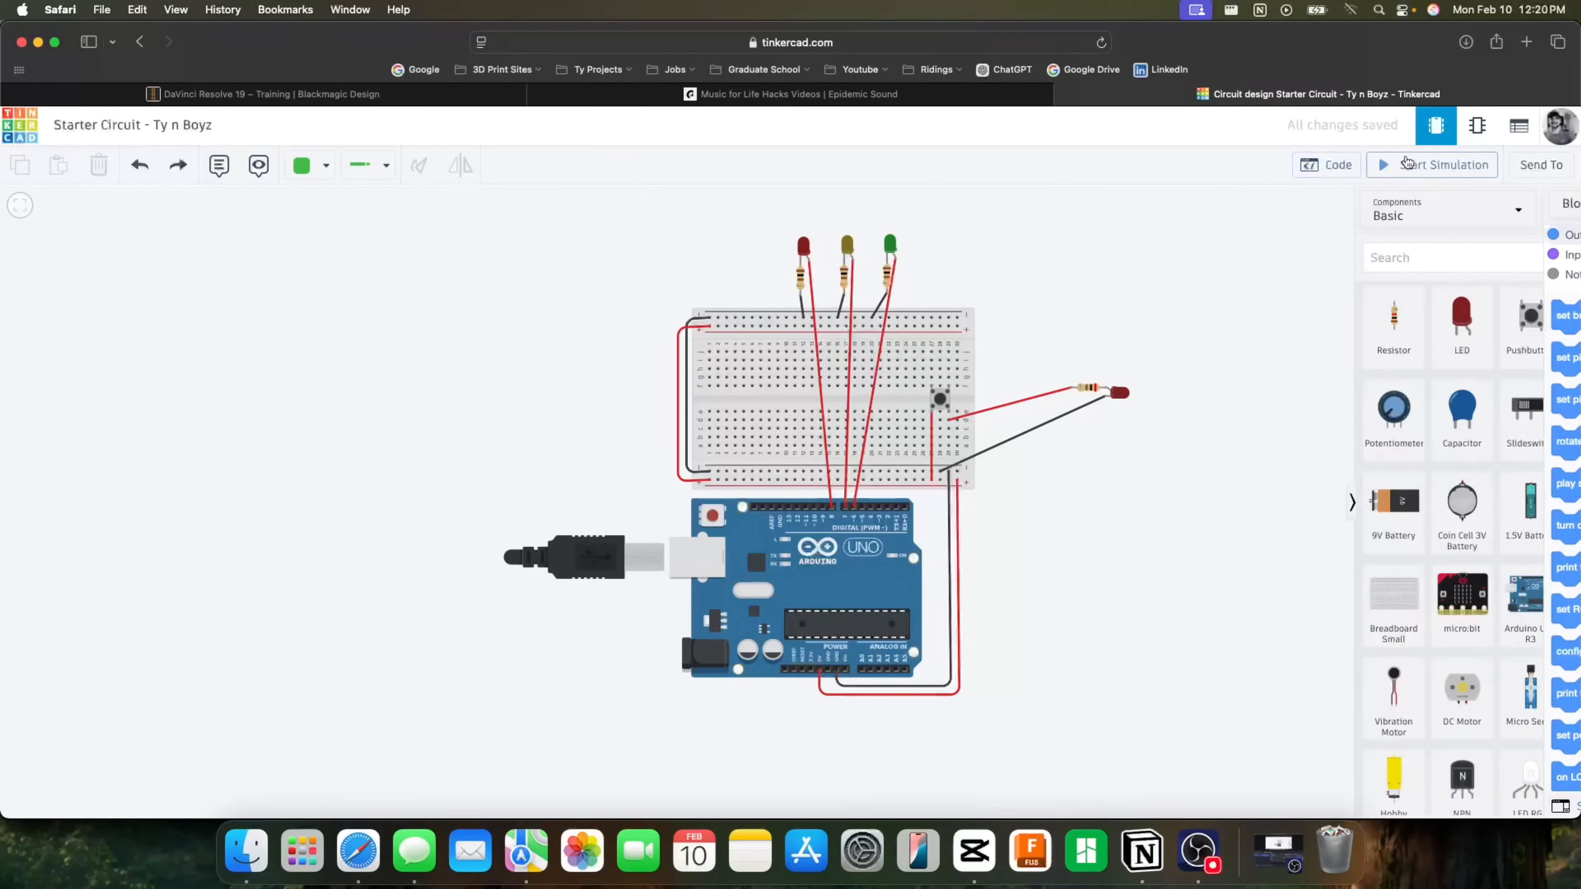
Run the circuit simulation and operate the breadboard's pushbutton three times to test its LED
left_click(1438, 165)
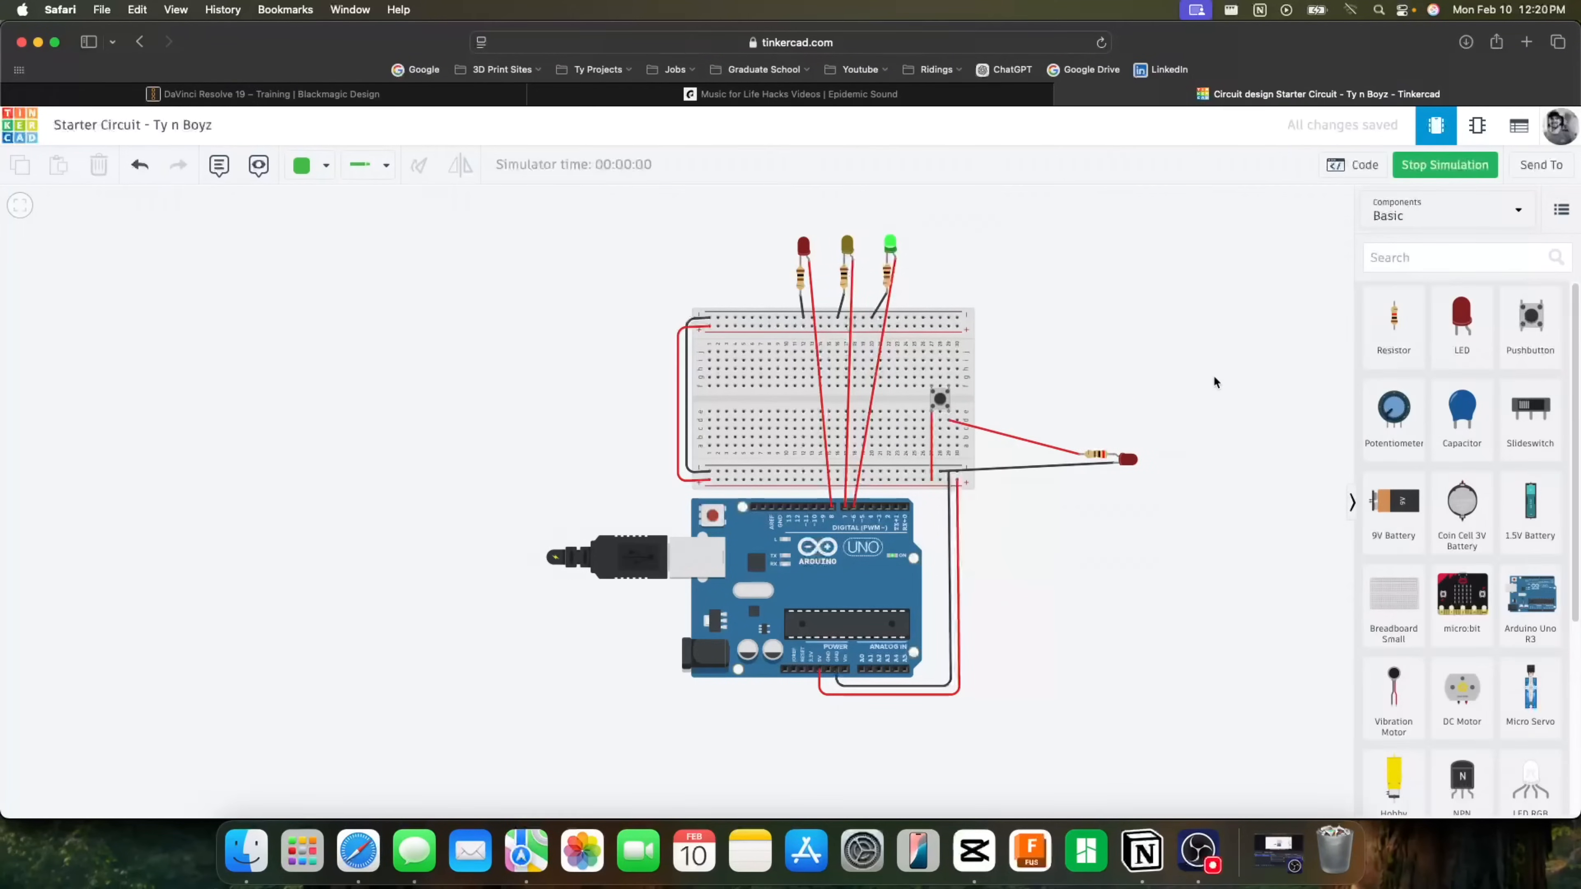
left_click(941, 402)
left_click(941, 402)
left_click(941, 402)
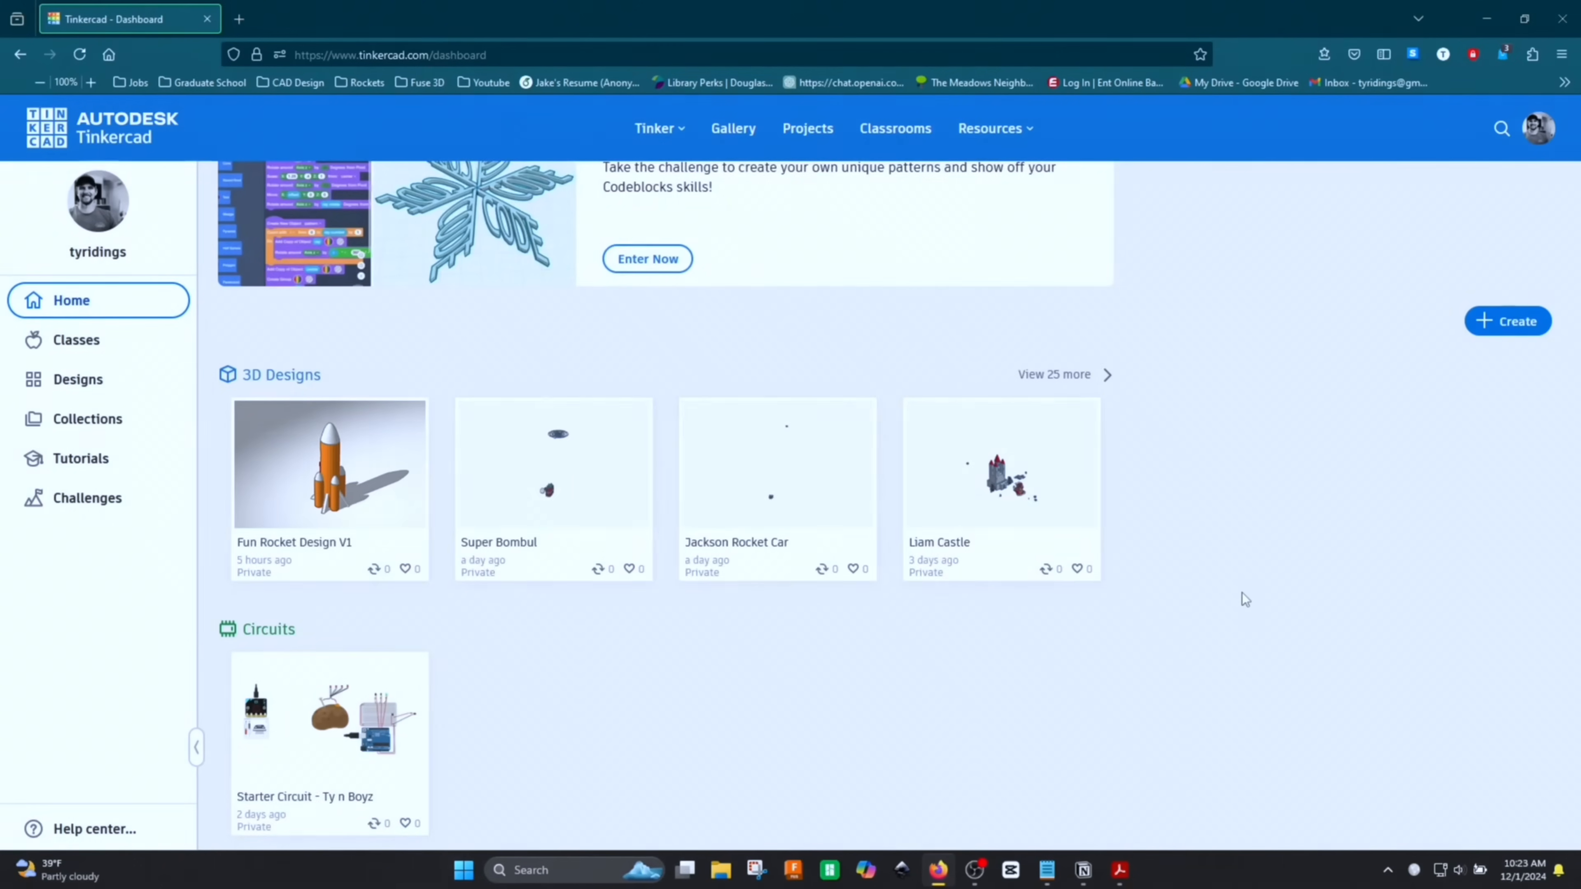
Browse the dashboard's Designs, Collections and Tutorials sections
scroll(1269, 544, "up", 2)
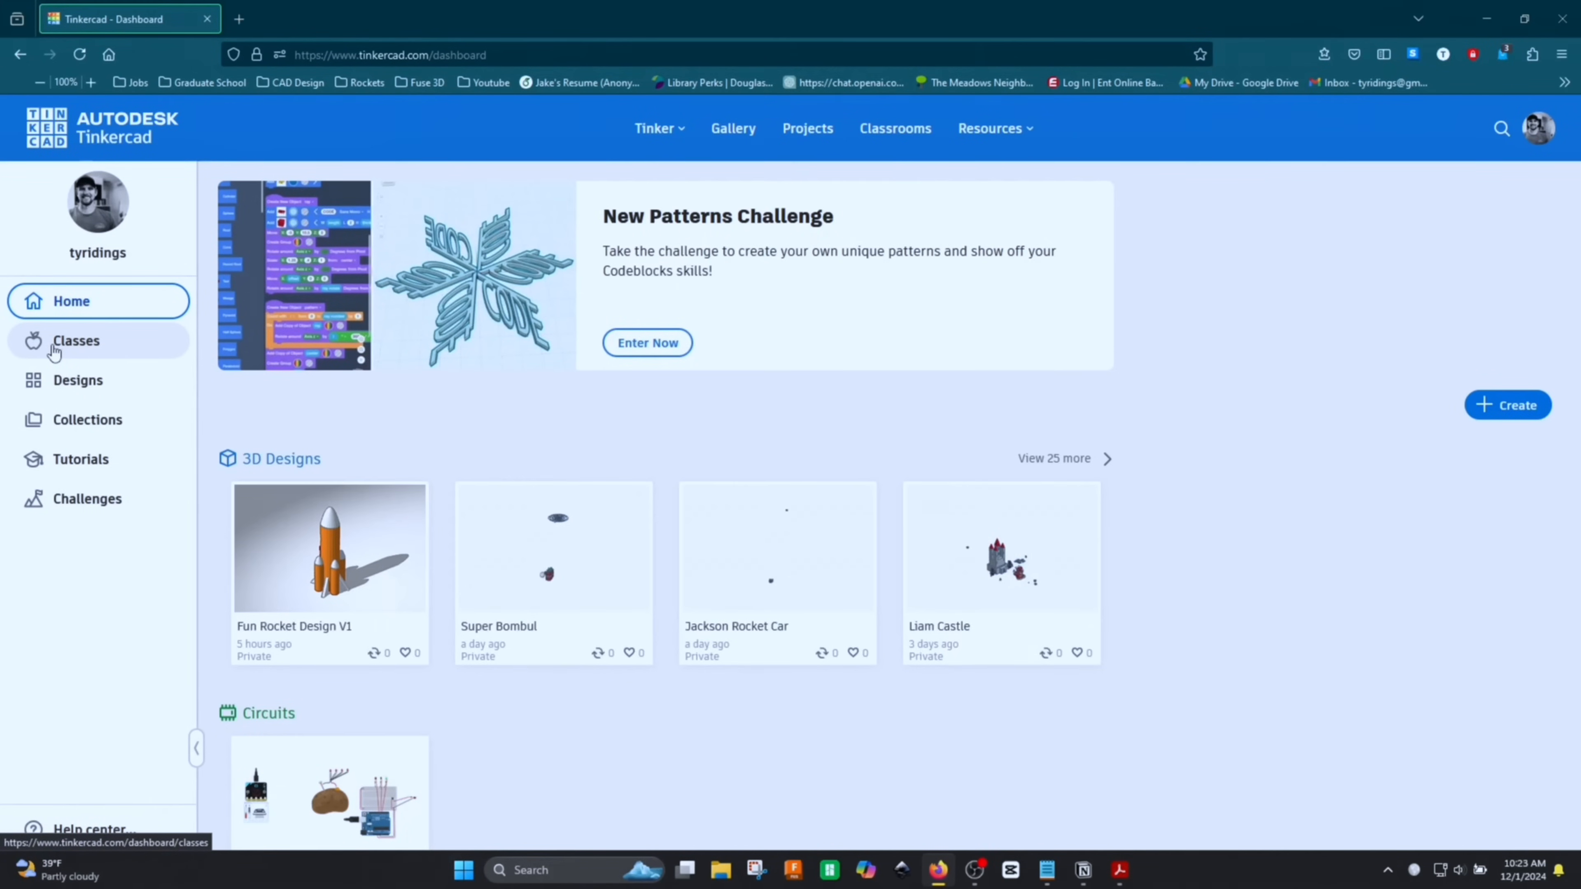
left_click(80, 383)
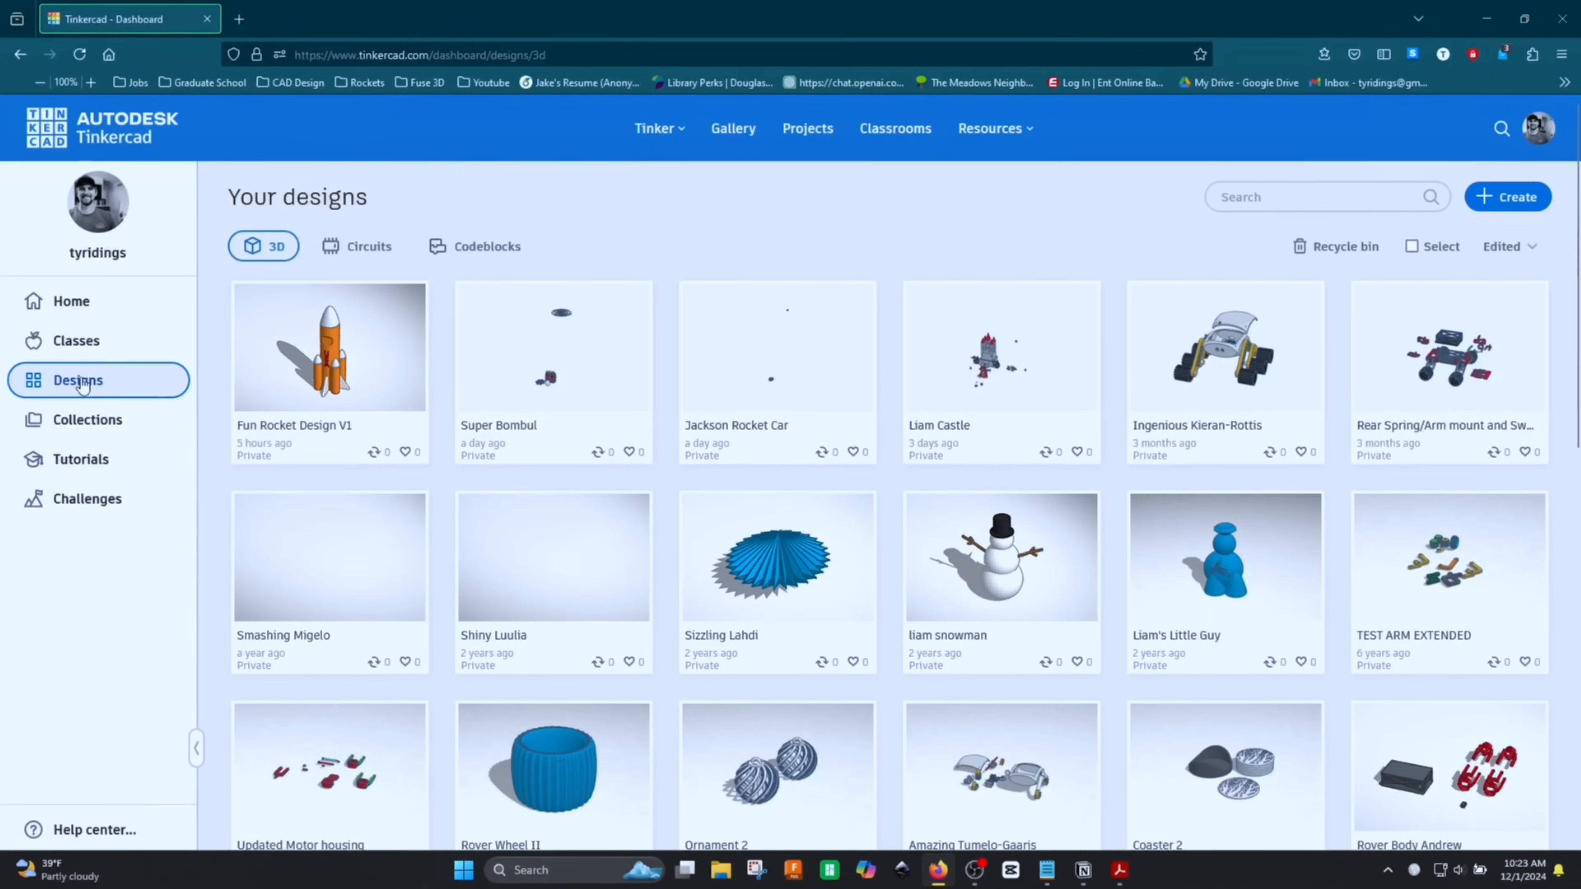
left_click(85, 423)
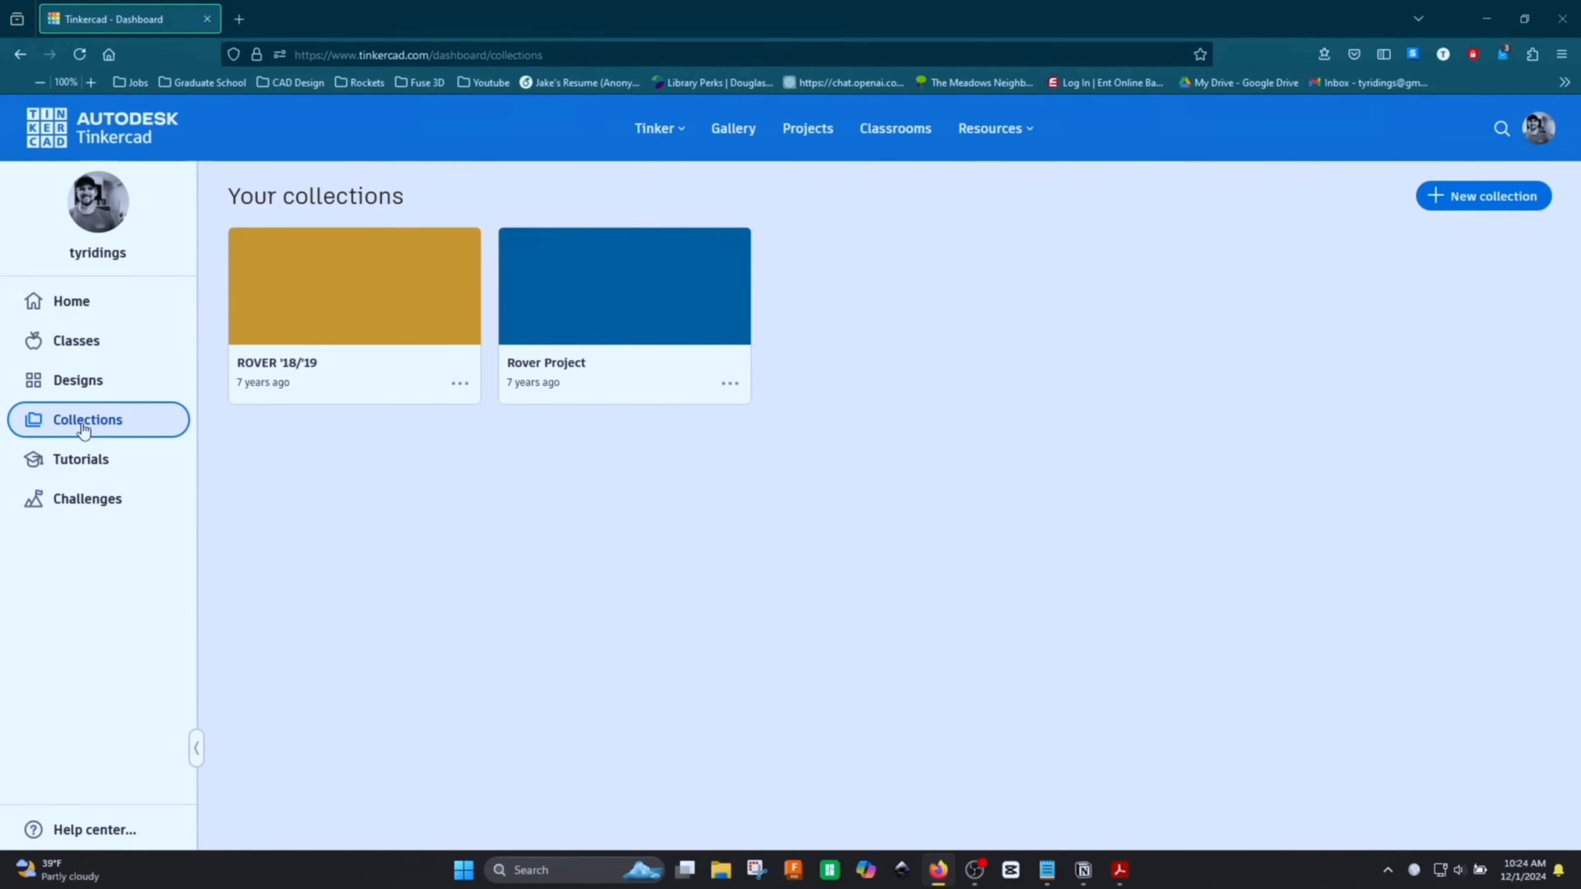
left_click(84, 459)
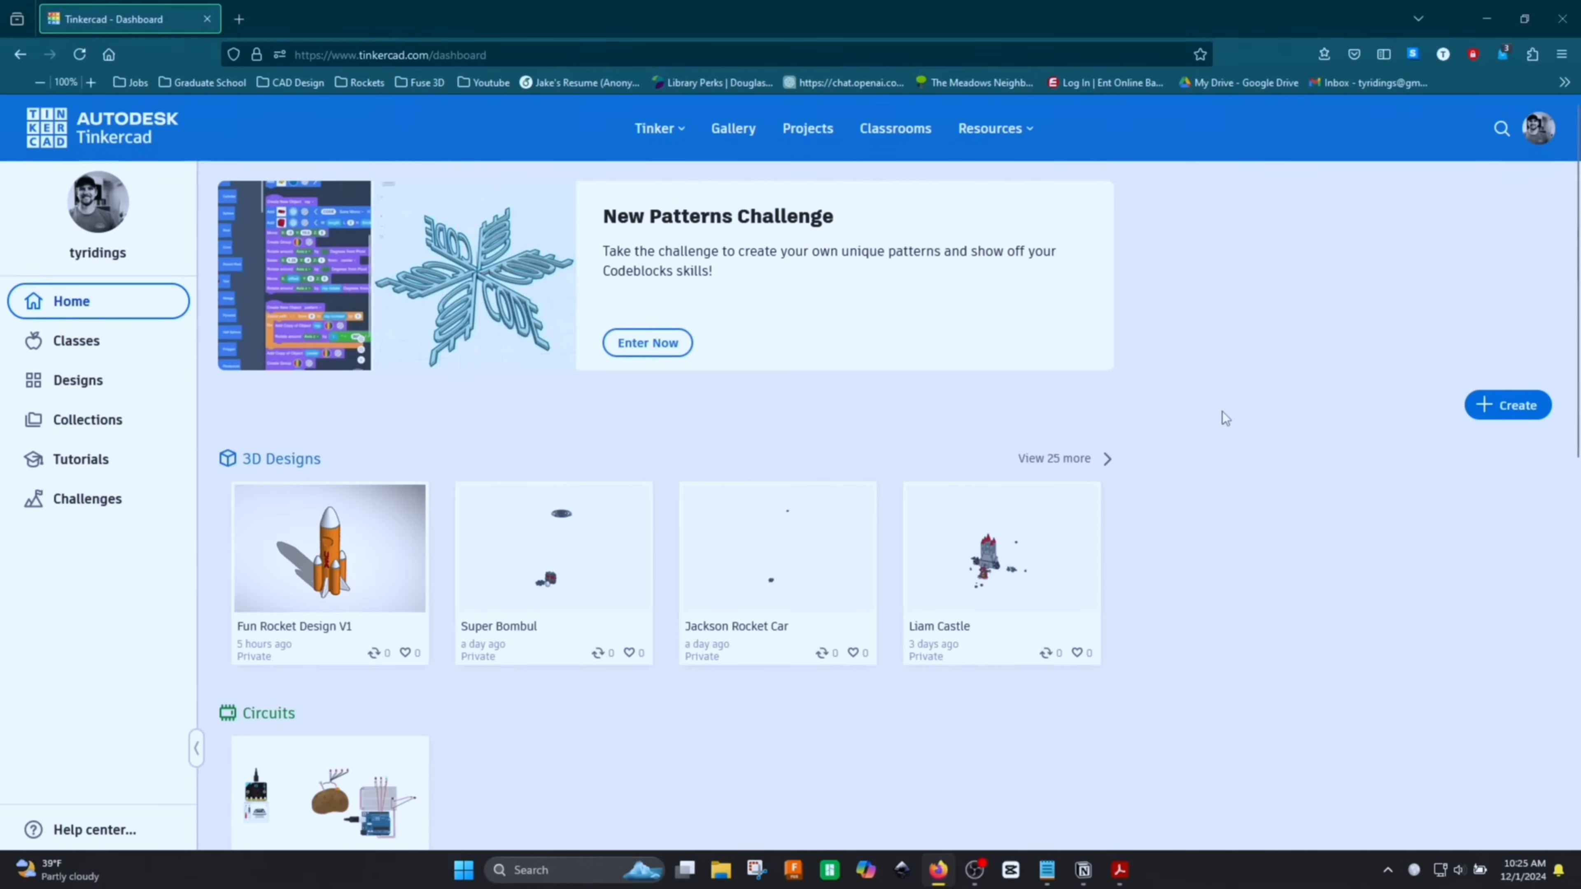
Create a new 3D design and name it "Test Design YouTube Vid"
left_click(1529, 415)
left_click(1437, 454)
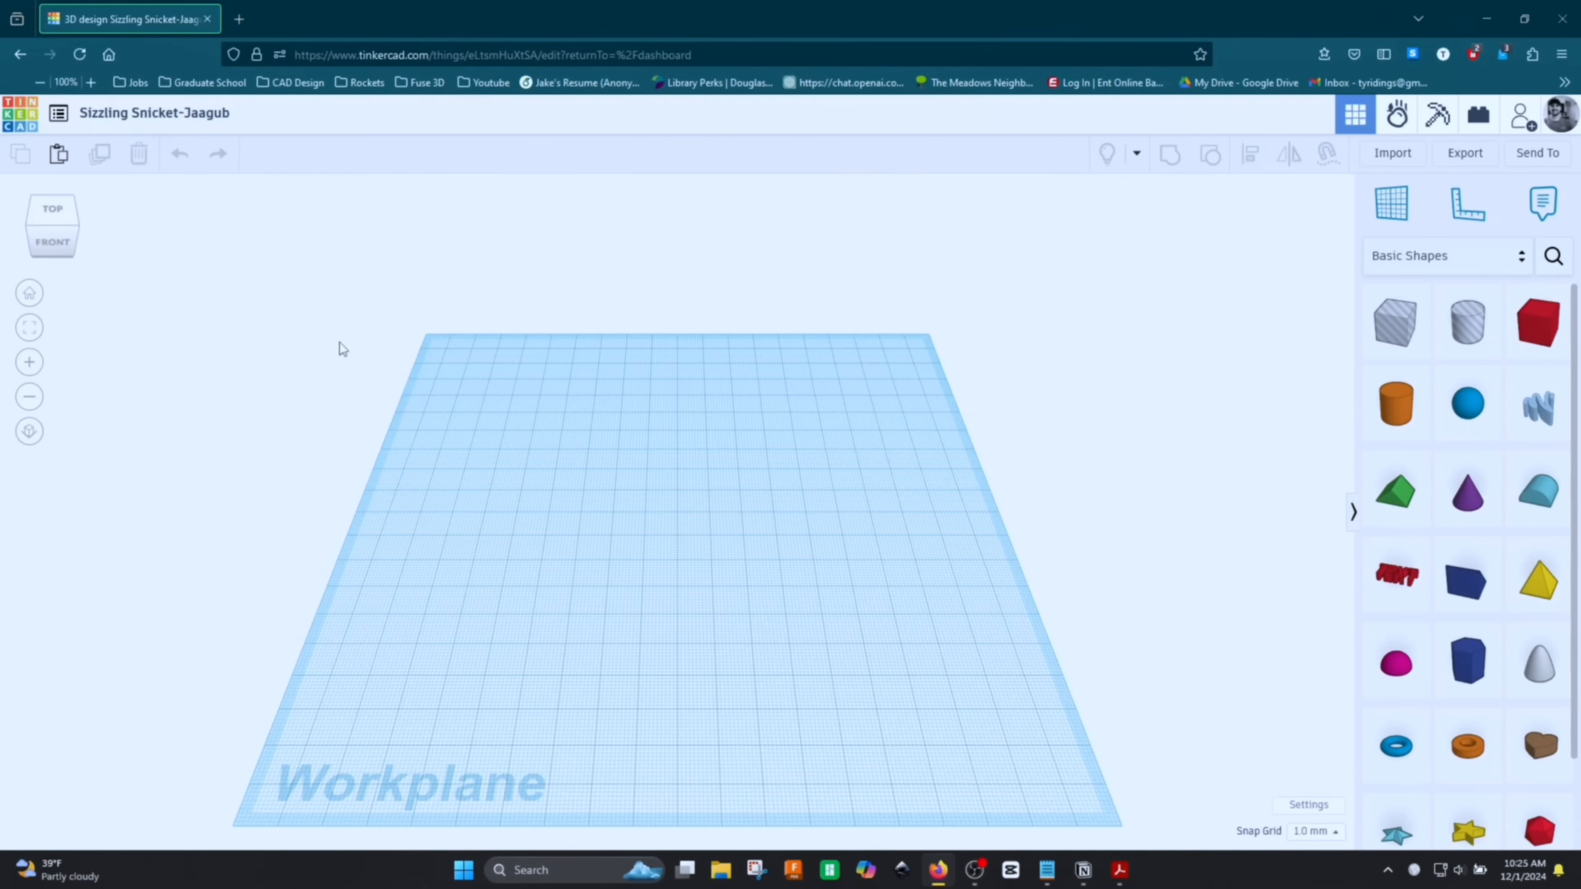
left_click(142, 118)
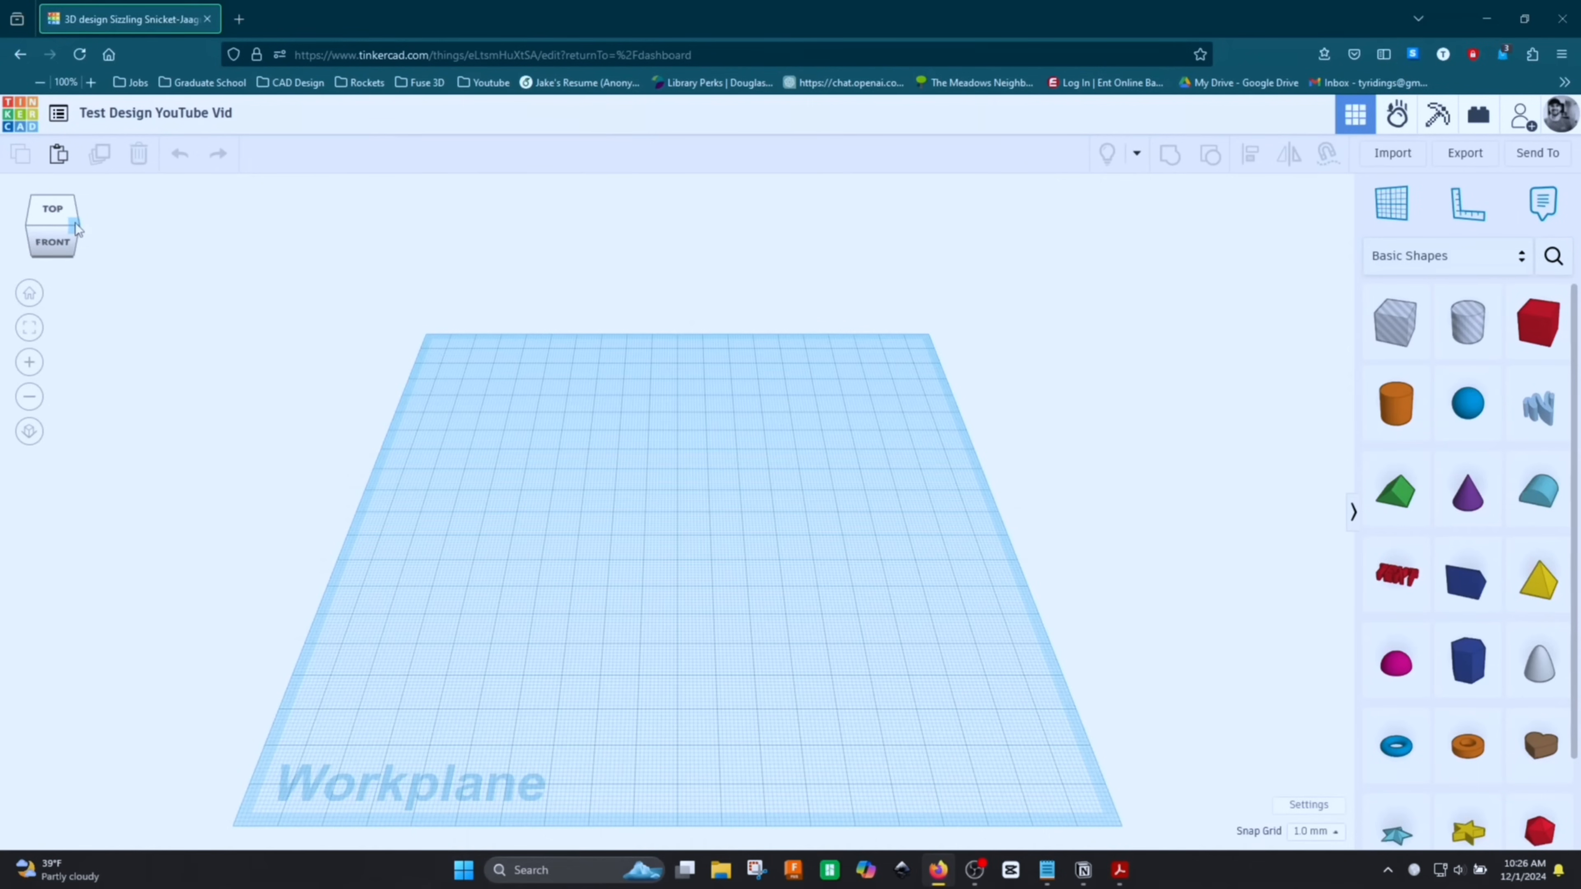
Try the view cube's front and top orientations on the empty workplane and return to the home view
mouse_move(75, 229)
left_mouse_down()
mouse_move(42, 230)
mouse_move(91, 230)
mouse_move(63, 225)
mouse_move(70, 208)
mouse_move(76, 226)
left_mouse_up()
left_click(54, 247)
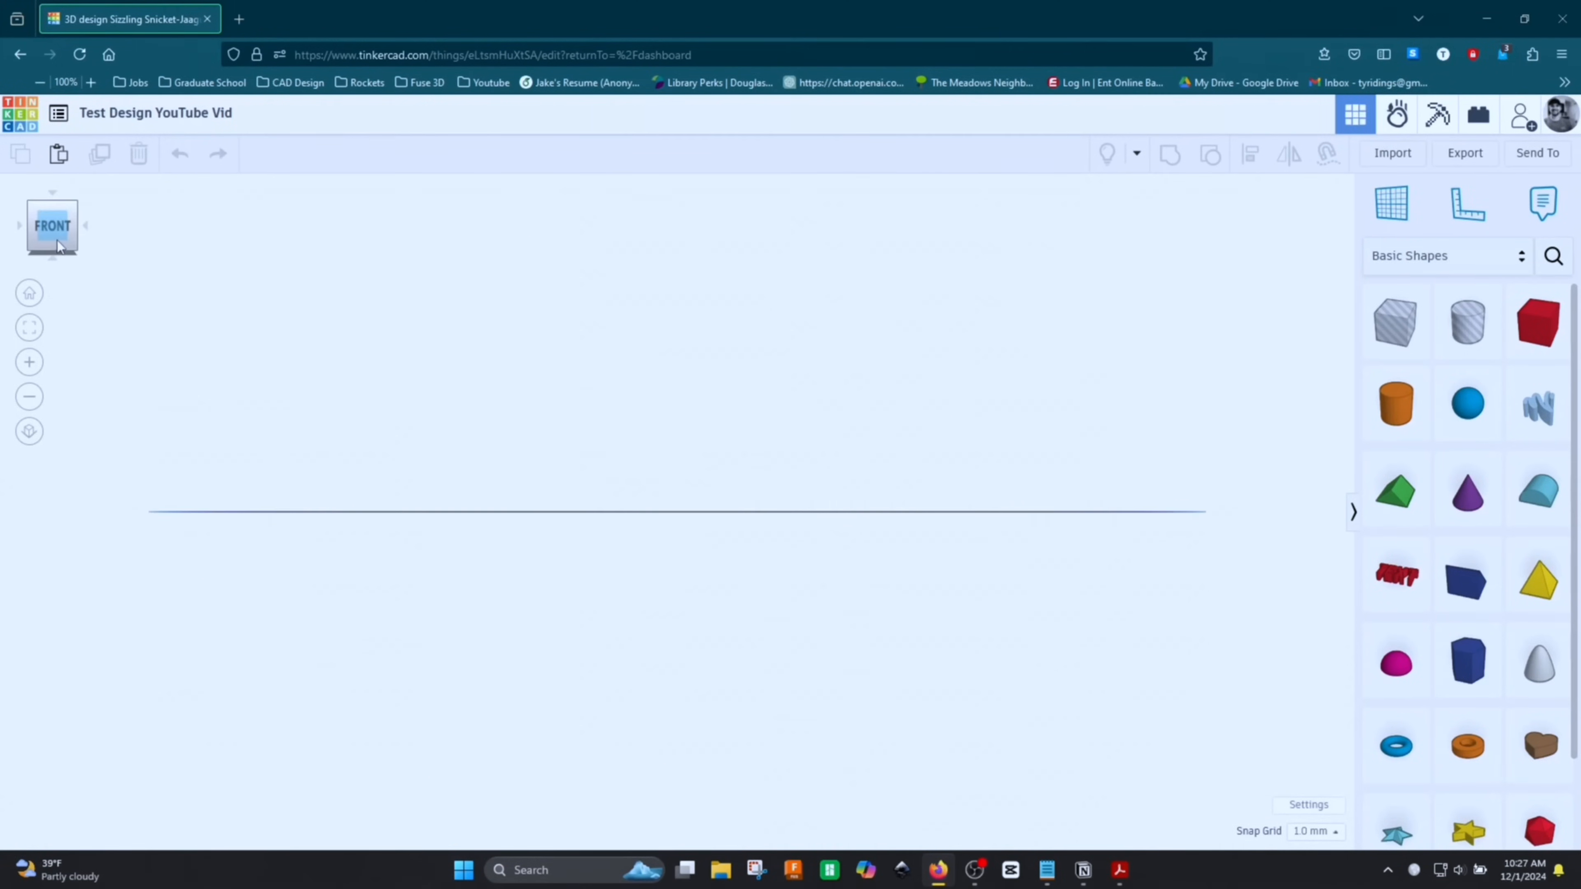
left_click(57, 210)
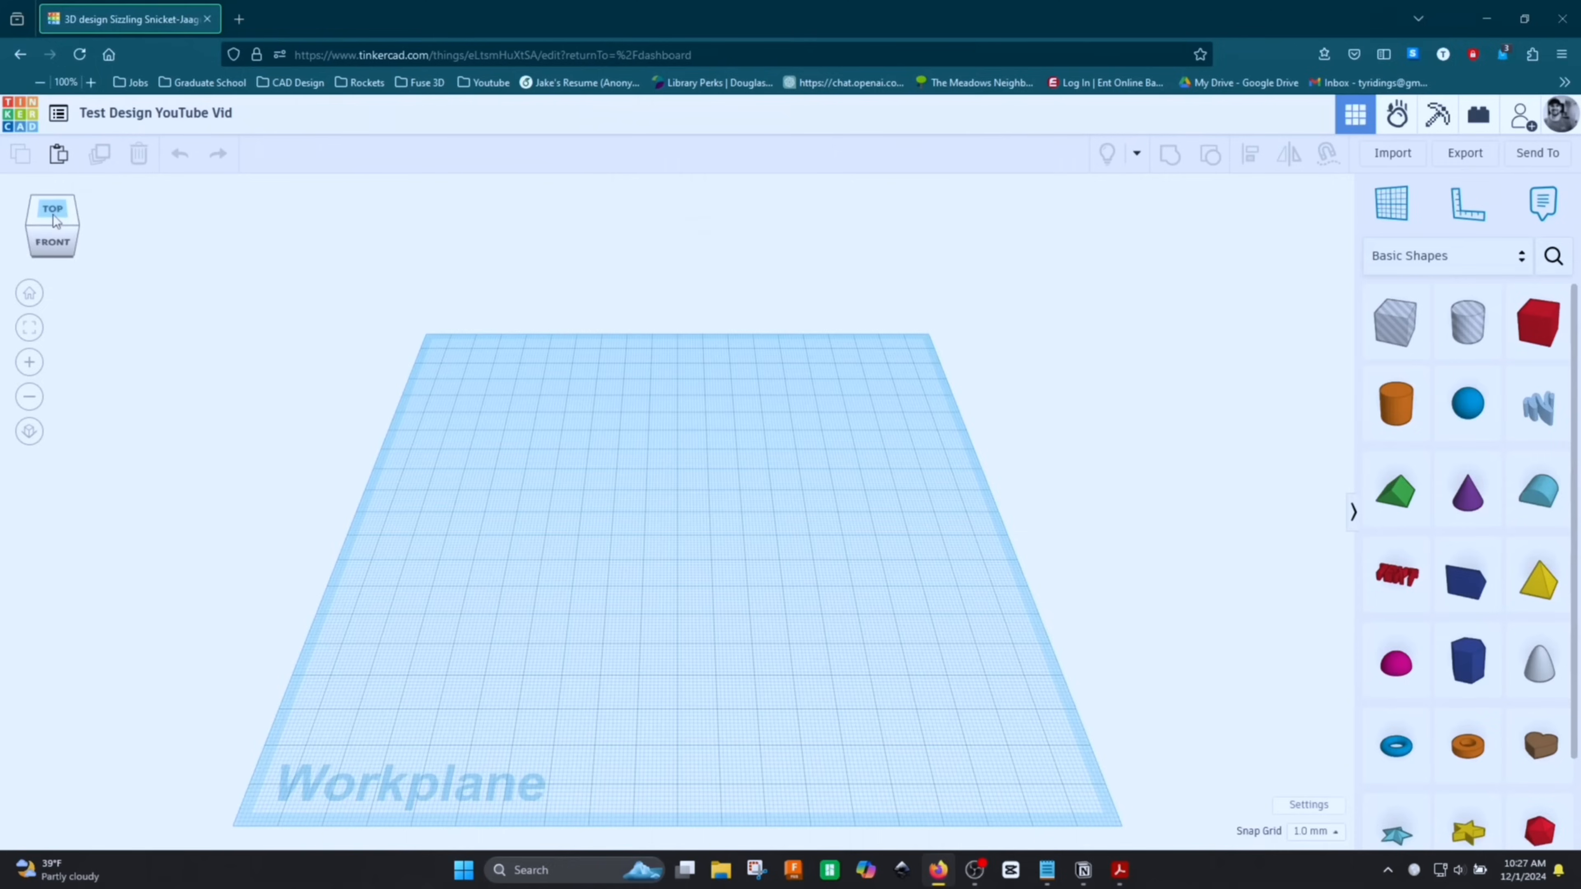
left_click(54, 215)
left_click(50, 234)
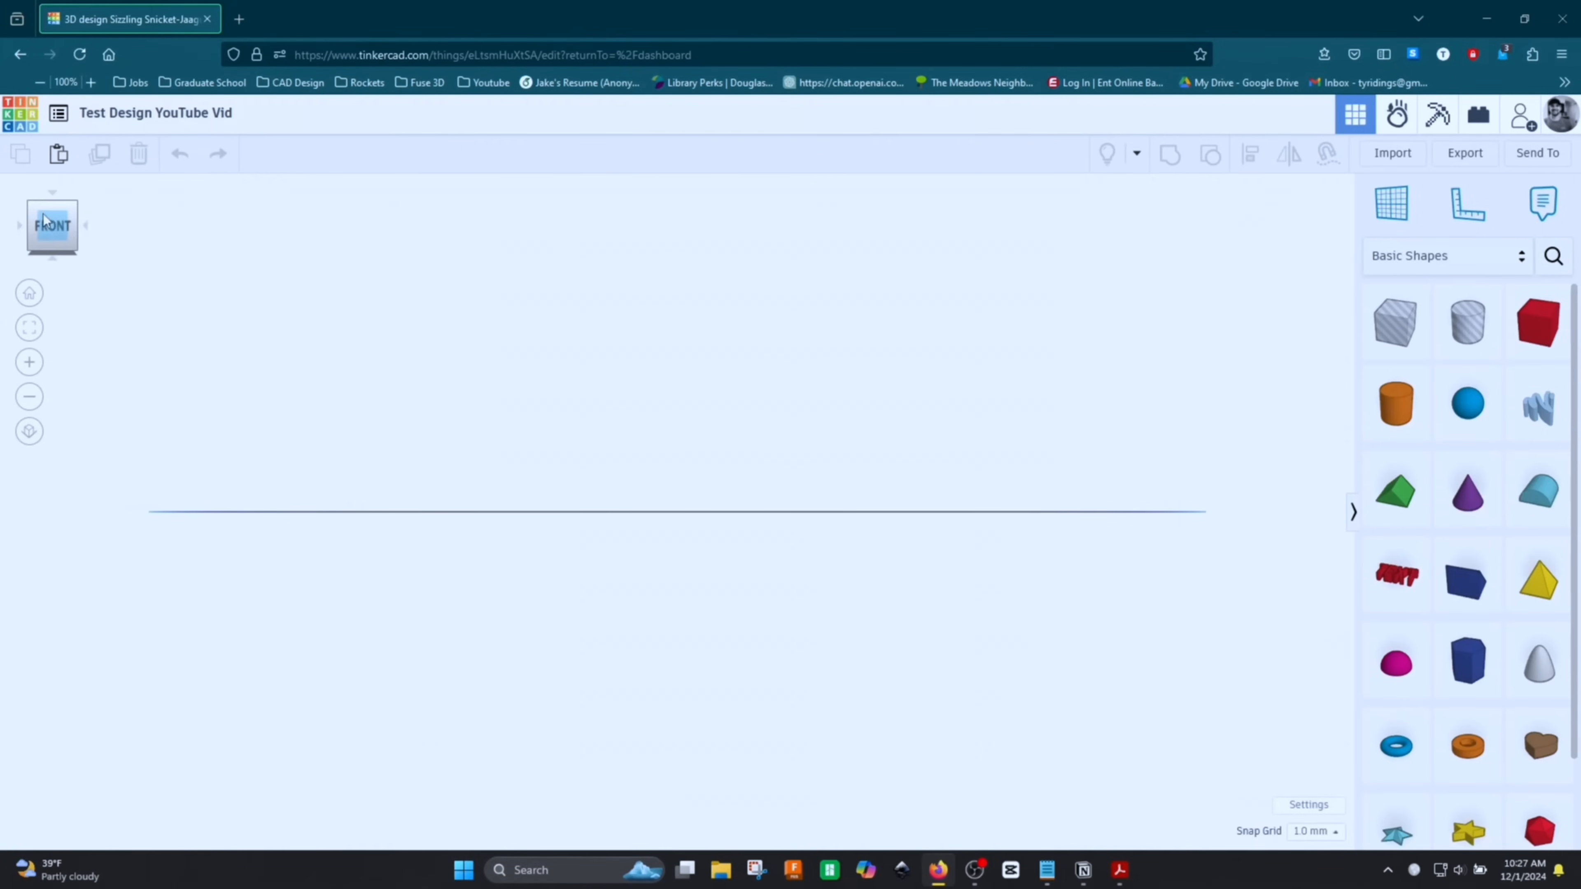
scroll(842, 452, "up", 1)
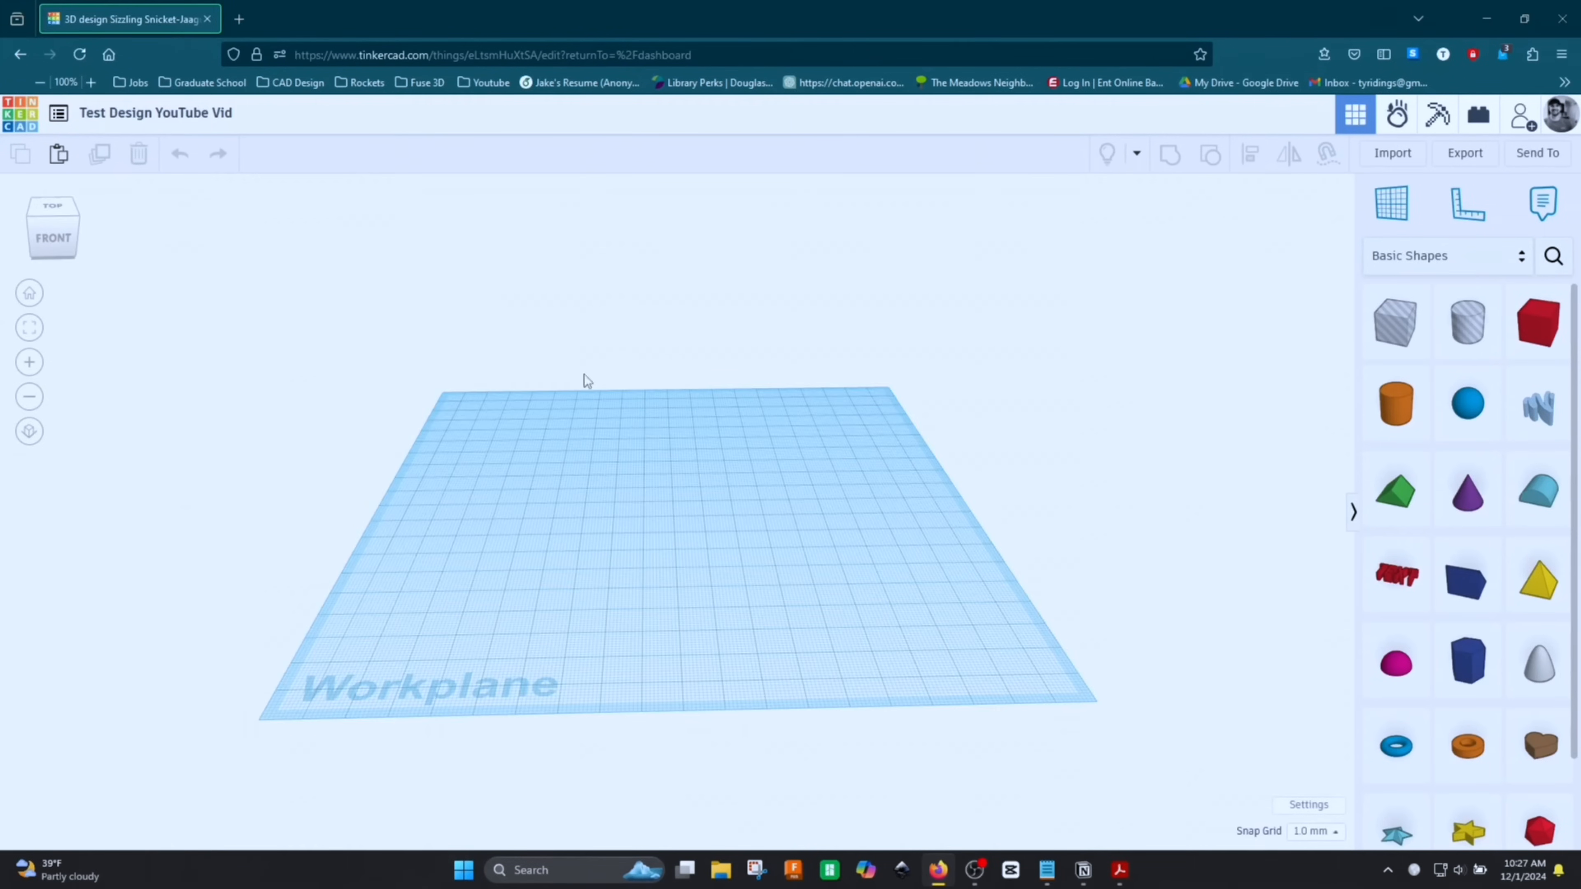
left_click(29, 295)
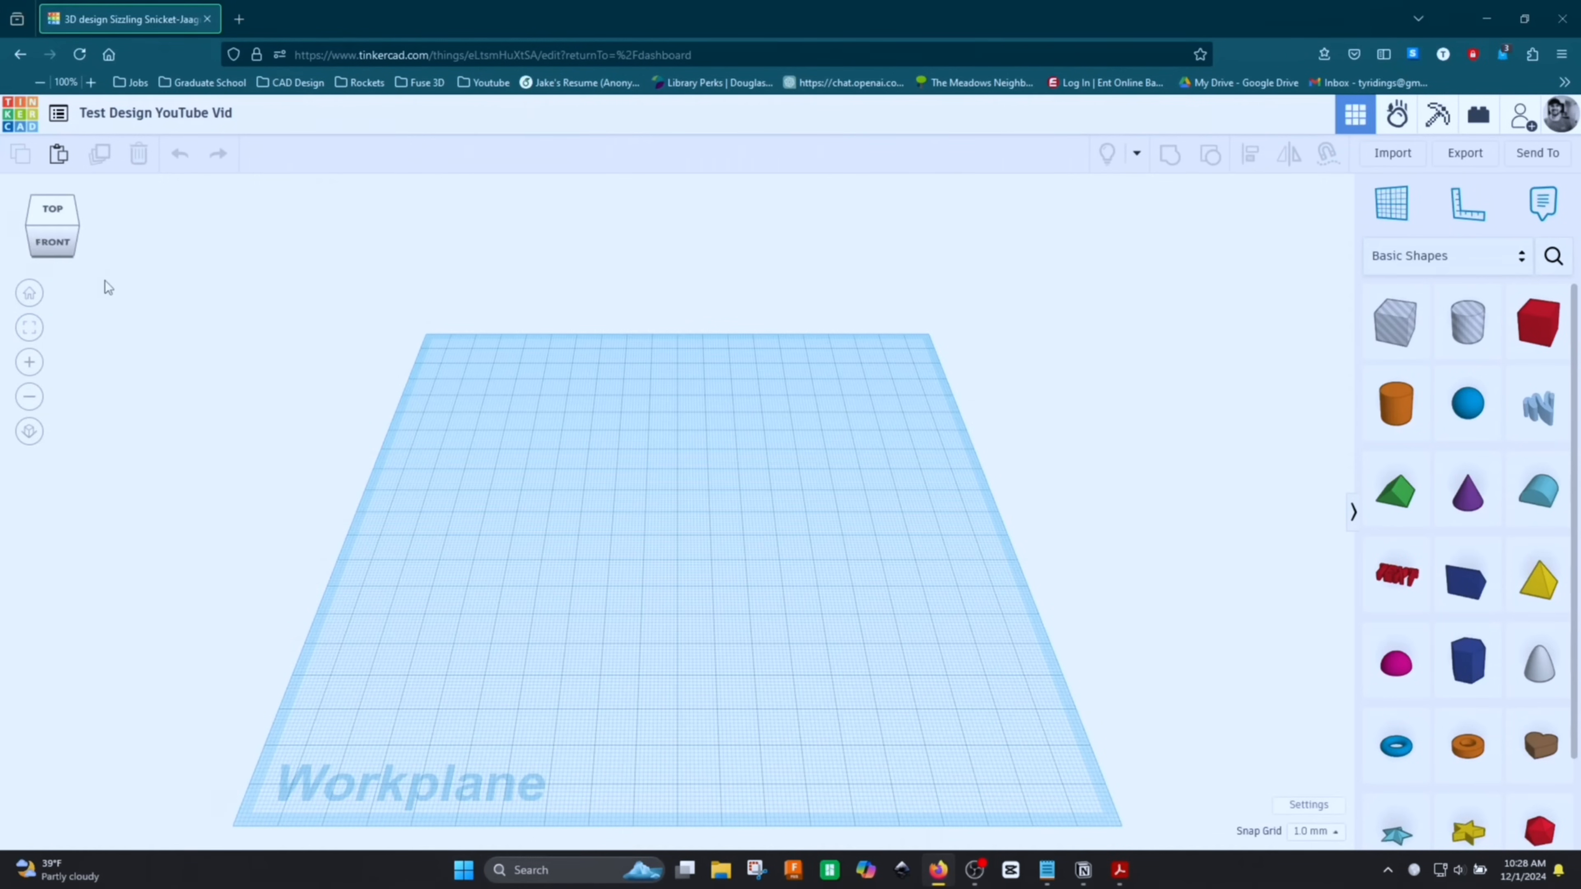
Zoom in and out on the workplane and compare its orthographic view with the perspective view
left_click(29, 367)
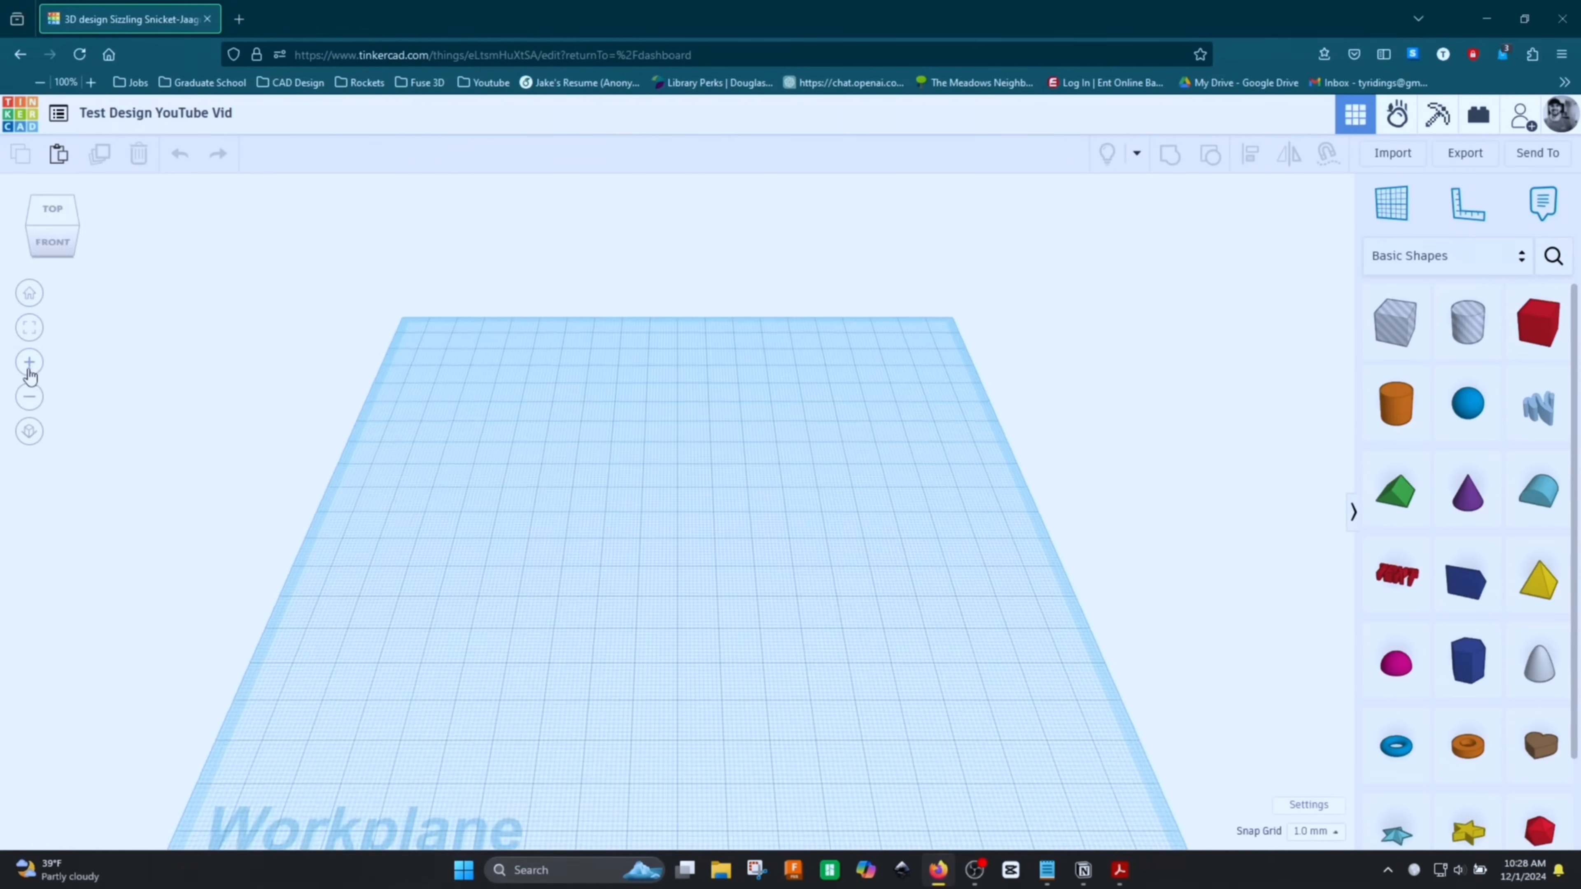
left_click(30, 397)
left_click(28, 436)
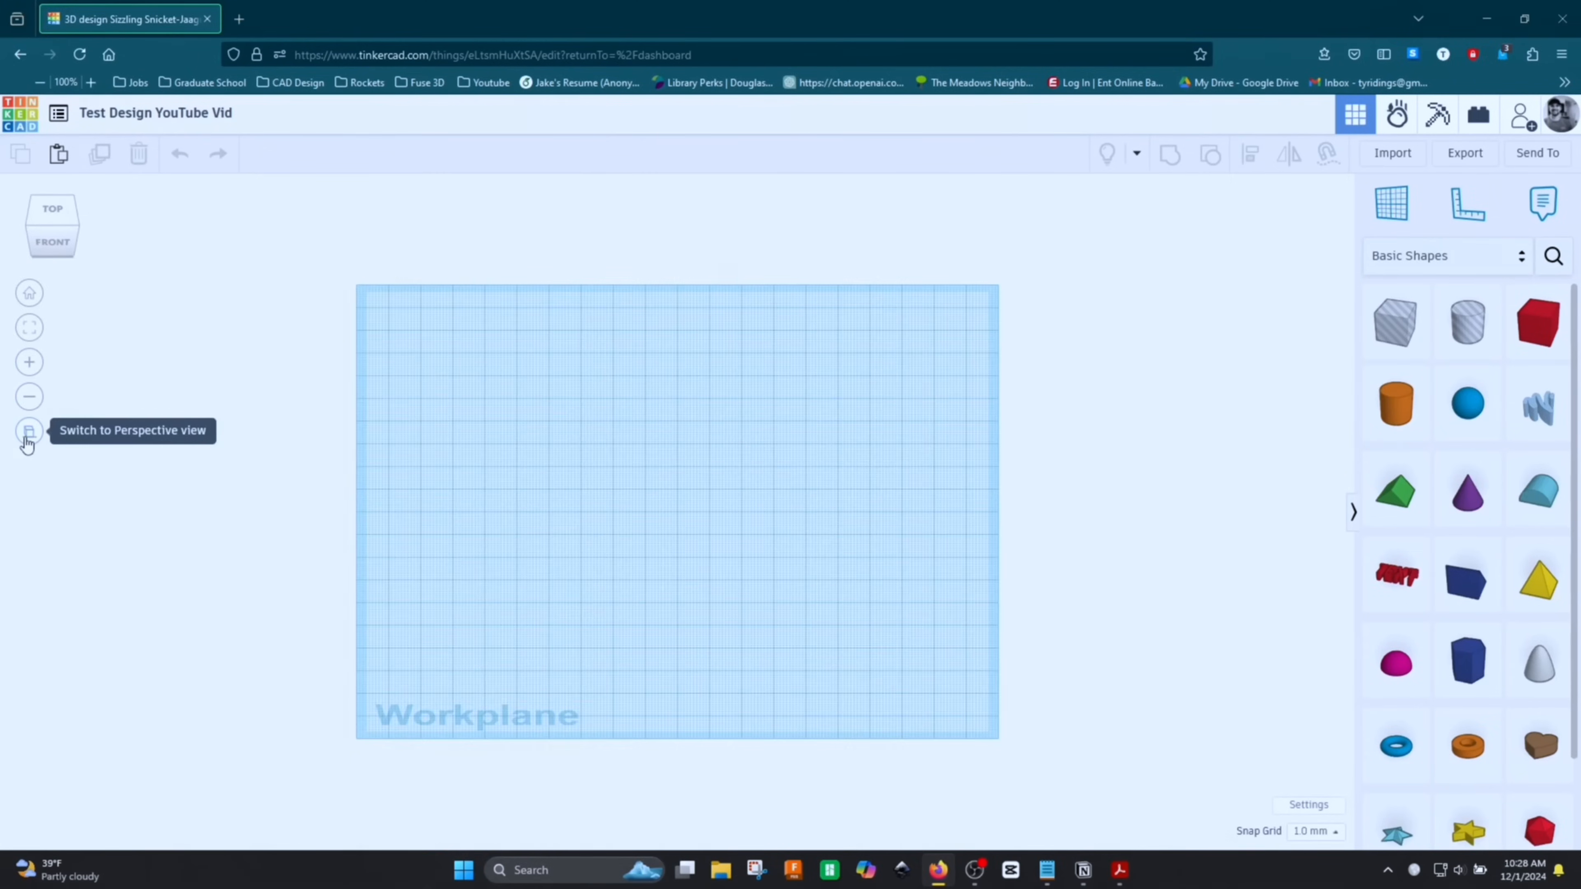
middle_click_drag(697, 557, 793, 517)
scroll(790, 590, "up", 2)
scroll(791, 588, "up", 2)
scroll(801, 595, "down", 3)
scroll(813, 531, "up", 4)
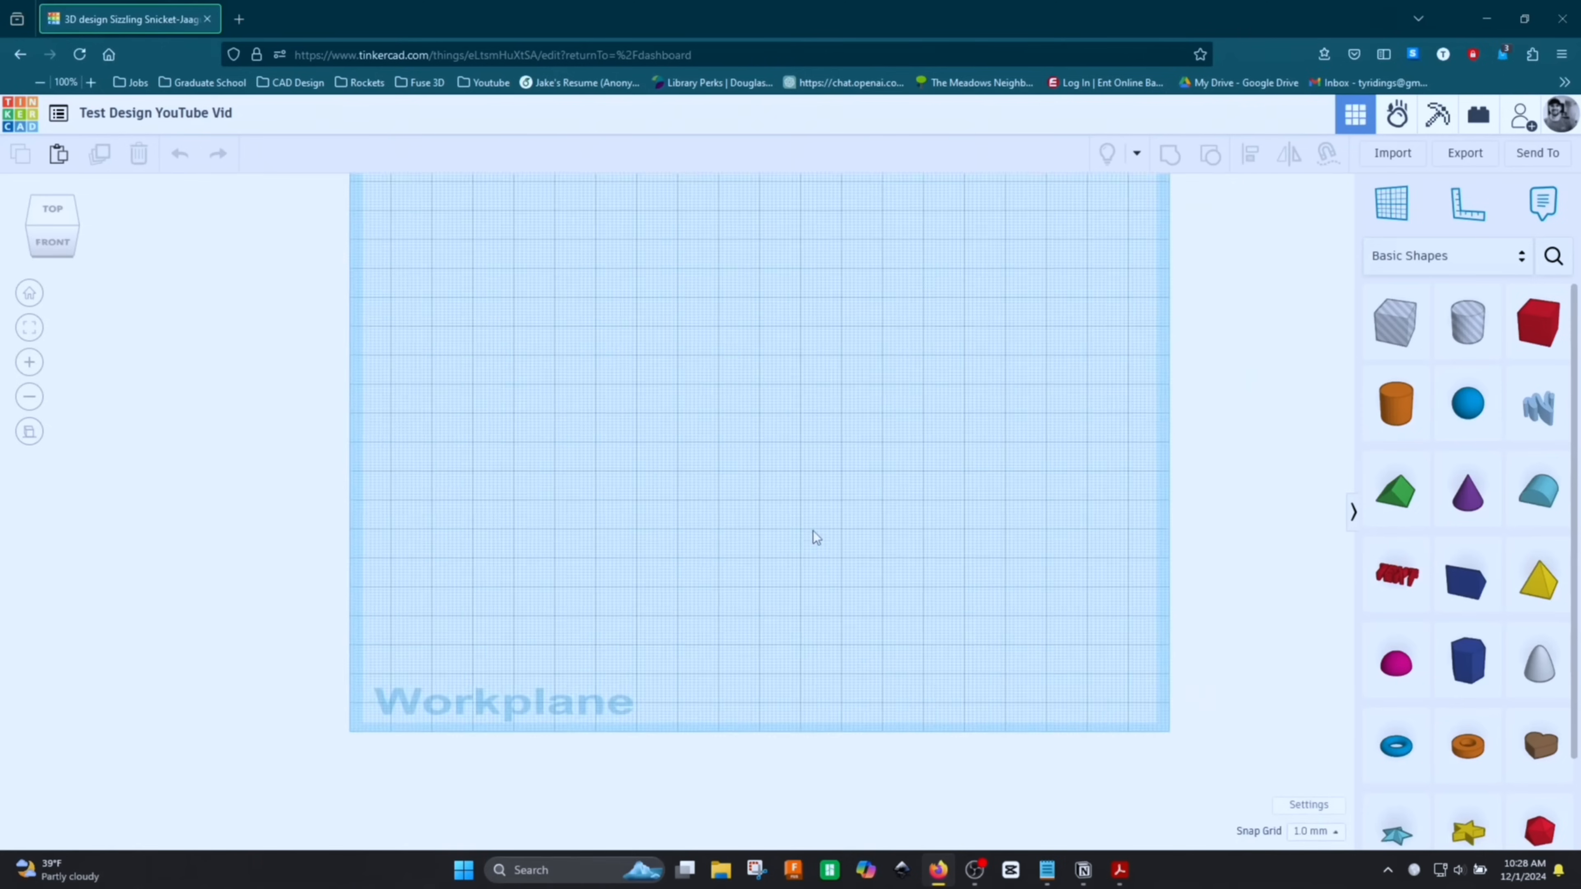
scroll(815, 542, "down", 5)
left_click(29, 431)
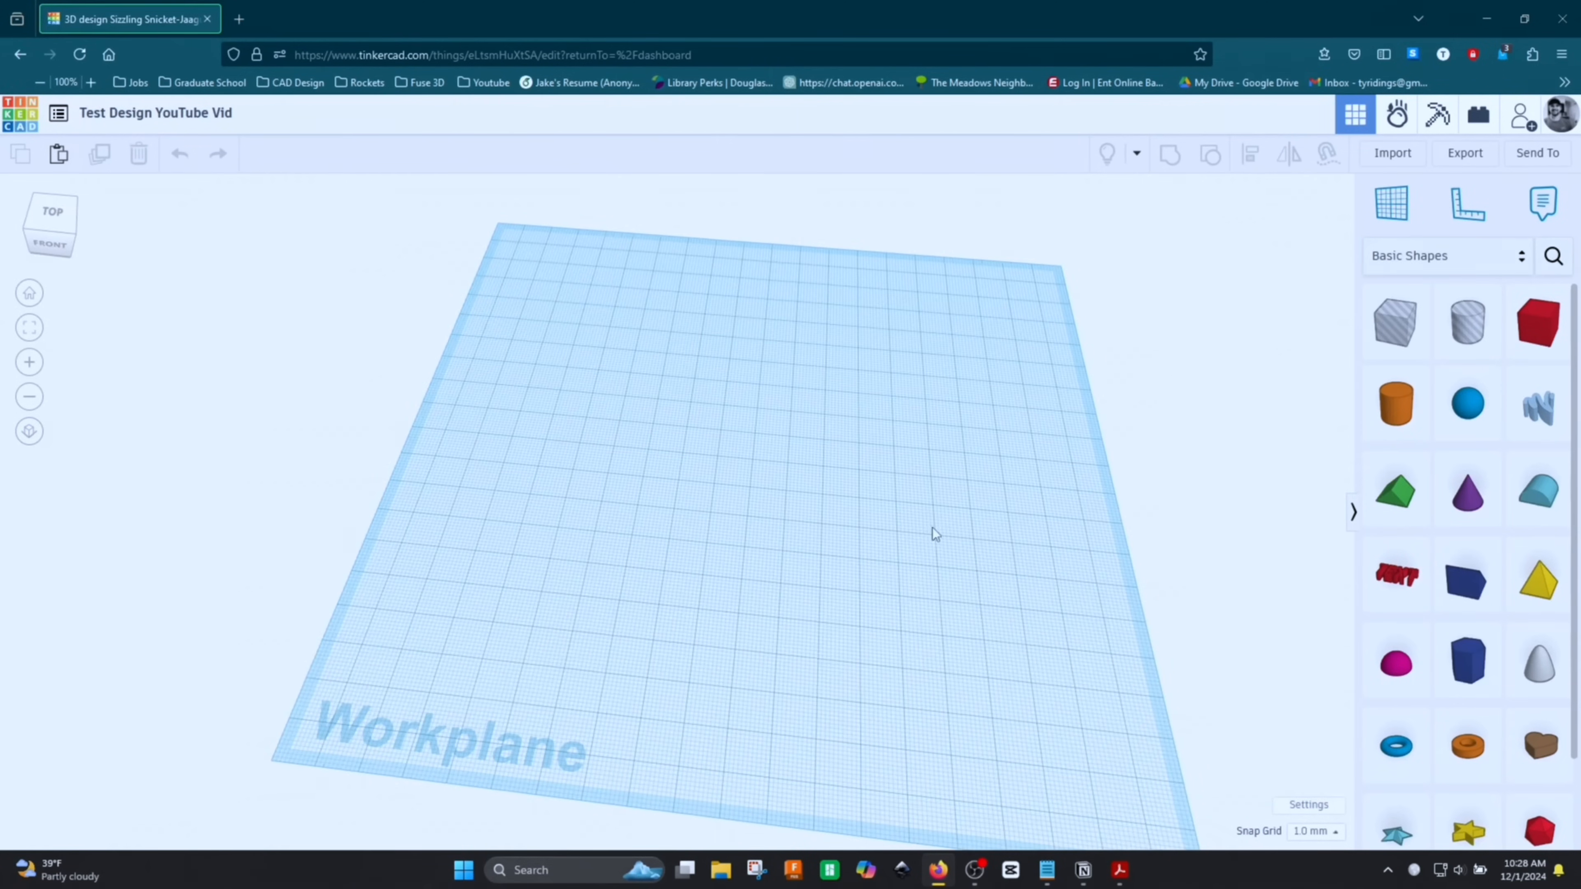
Zoom and orbit around the empty workplane in perspective view
scroll(921, 526, "up", 3)
scroll(919, 527, "up", 2)
scroll(917, 529, "down", 4)
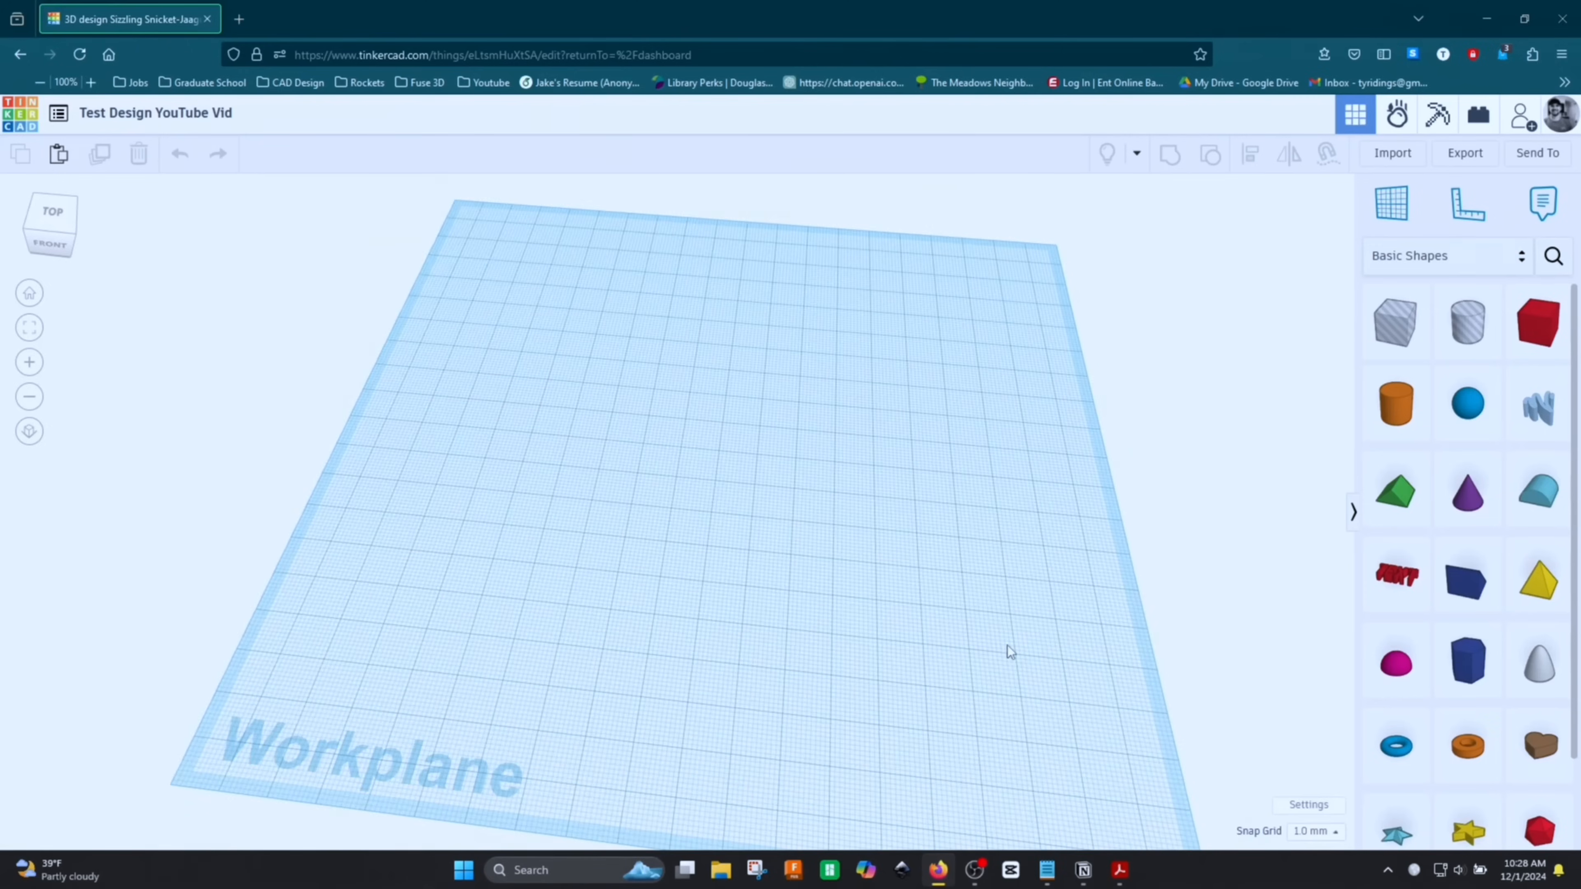
right_click_drag(1007, 646, 1035, 610)
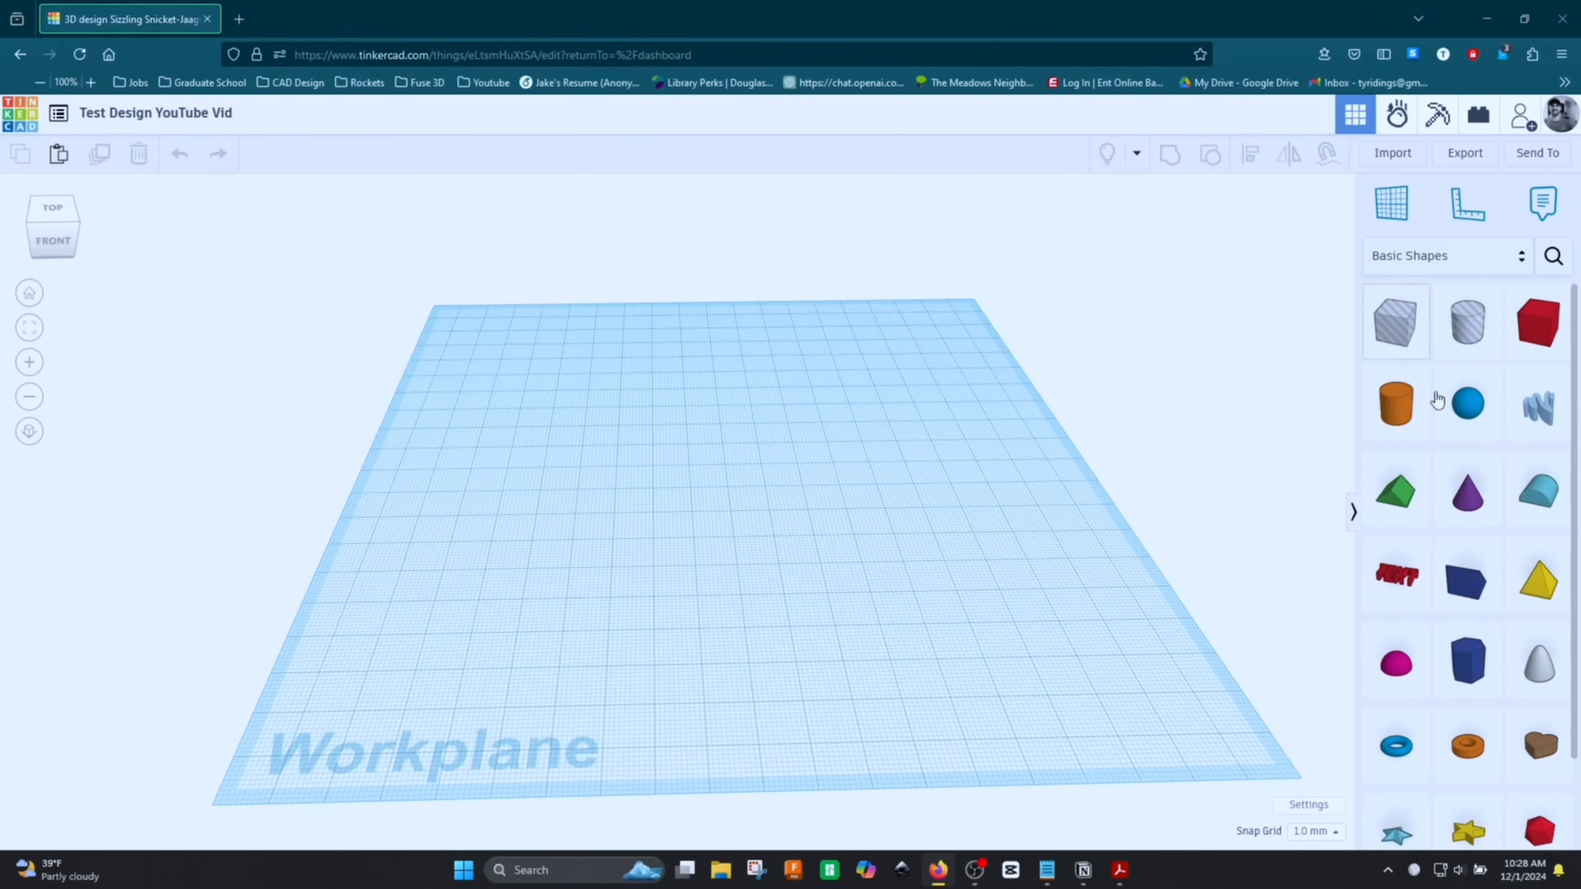
Look through the available models in the Basic Shapes library
scroll(1550, 448, "down", 3)
scroll(1525, 510, "up", 1)
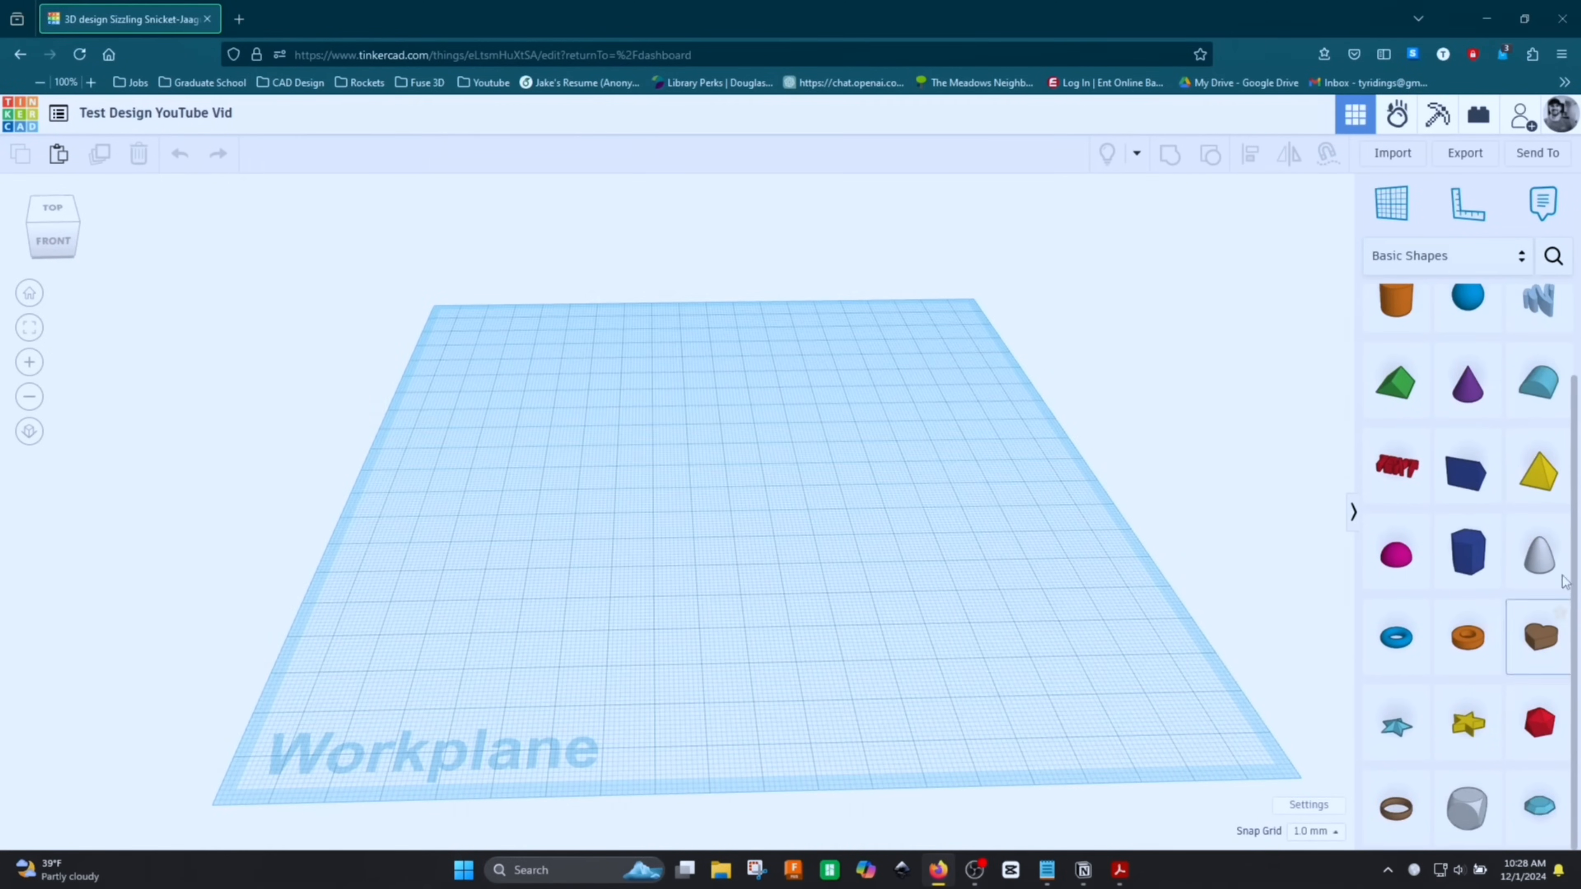
scroll(1498, 568, "up", 3)
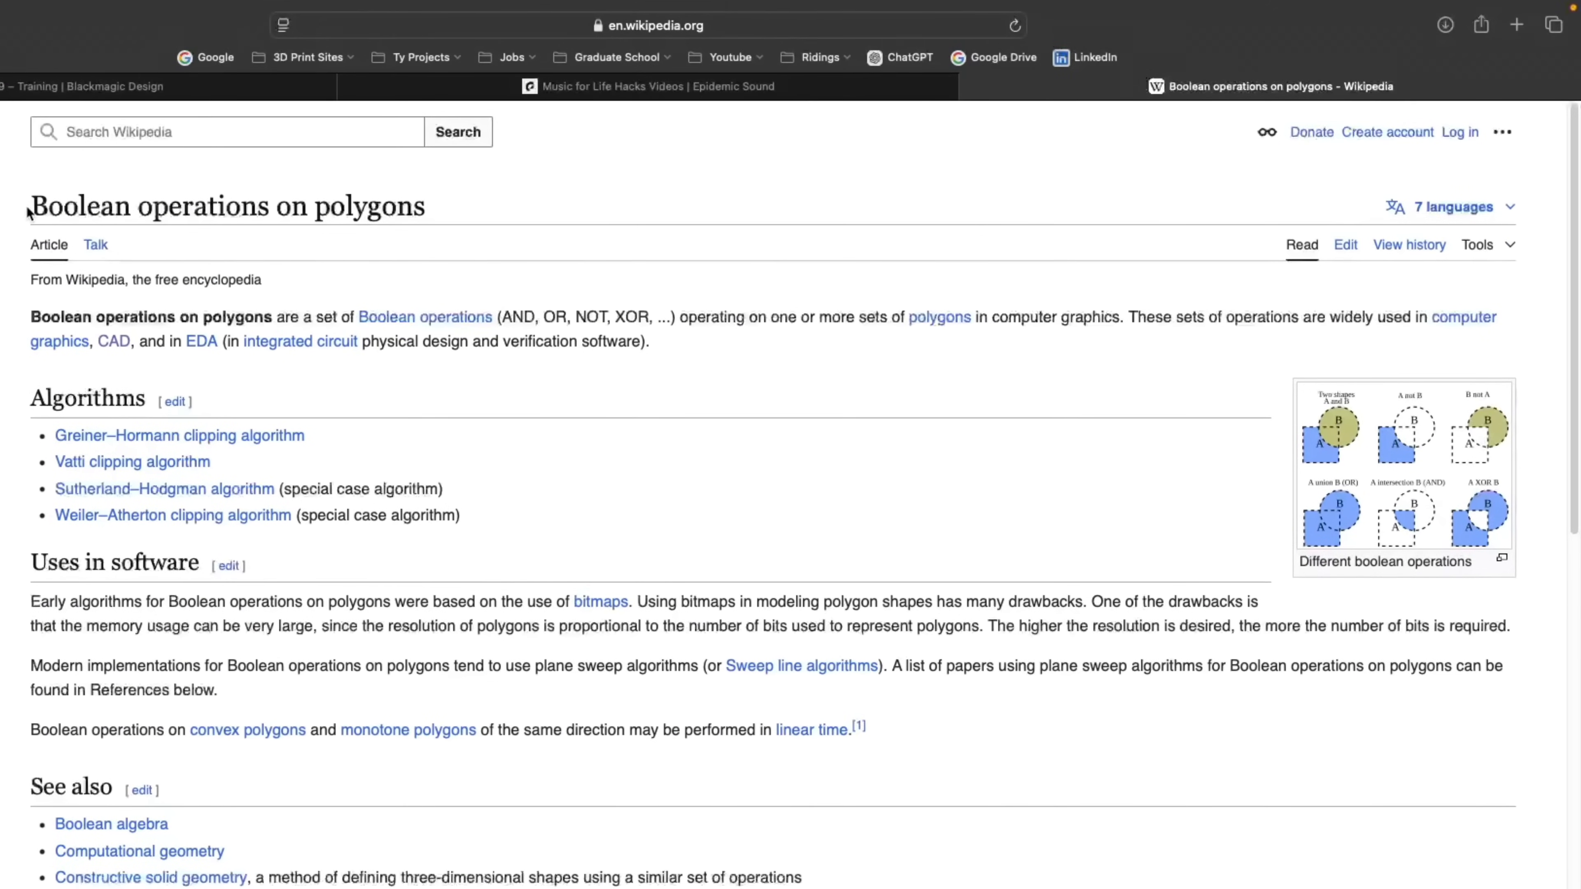
Read the definition in Wikipedia's "Boolean operations on polygons" article, then view its diagram of different boolean operations enlarged and close it
left_click_drag(31, 205, 428, 206)
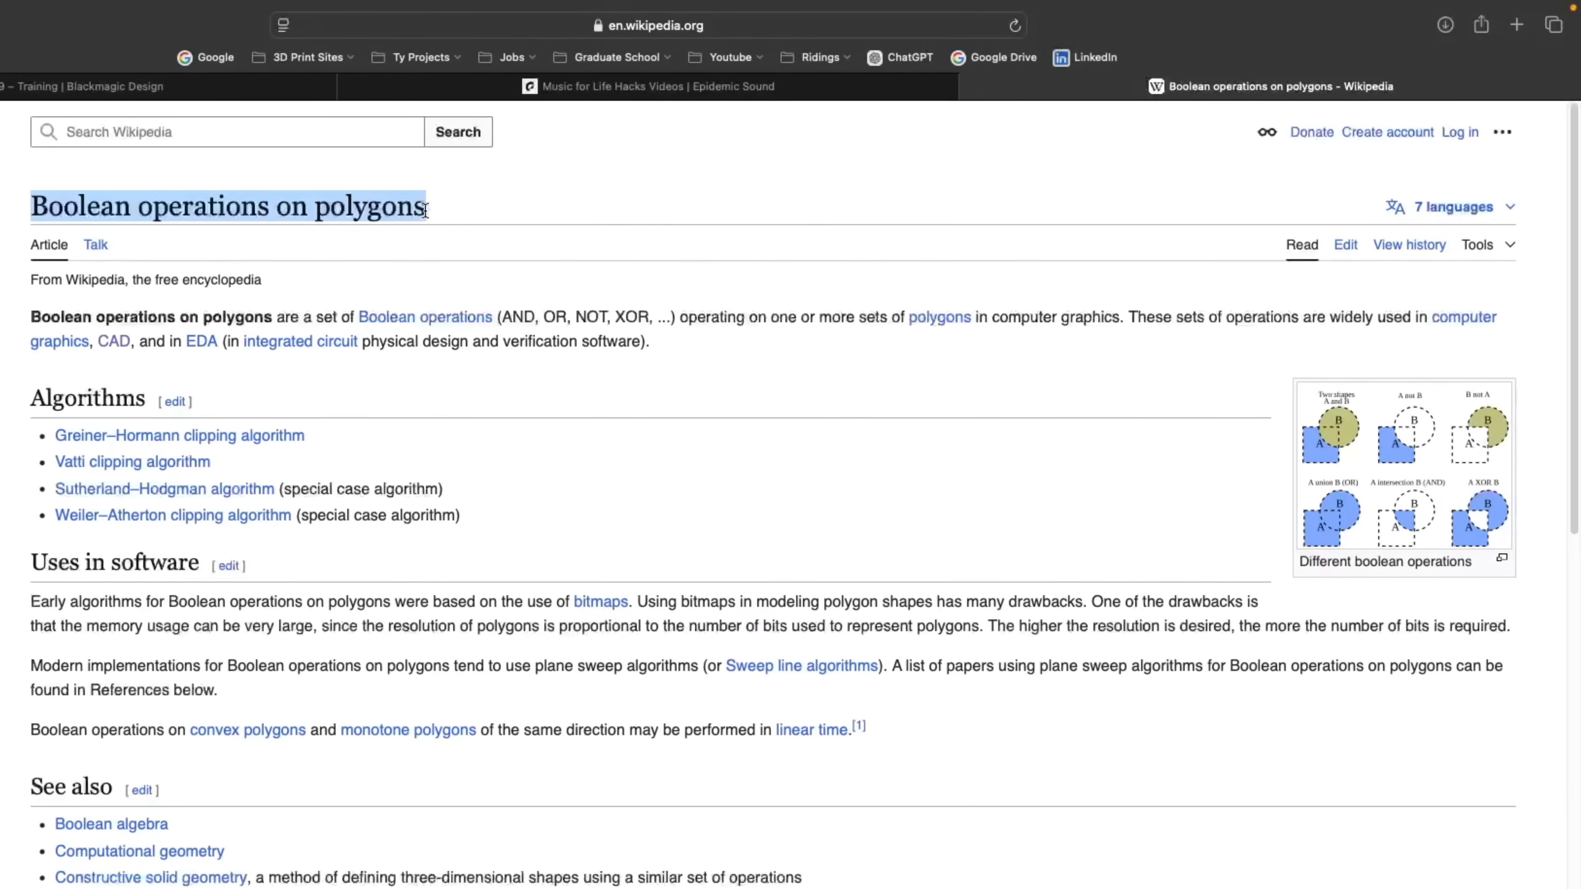
left_click_drag(29, 319, 944, 332)
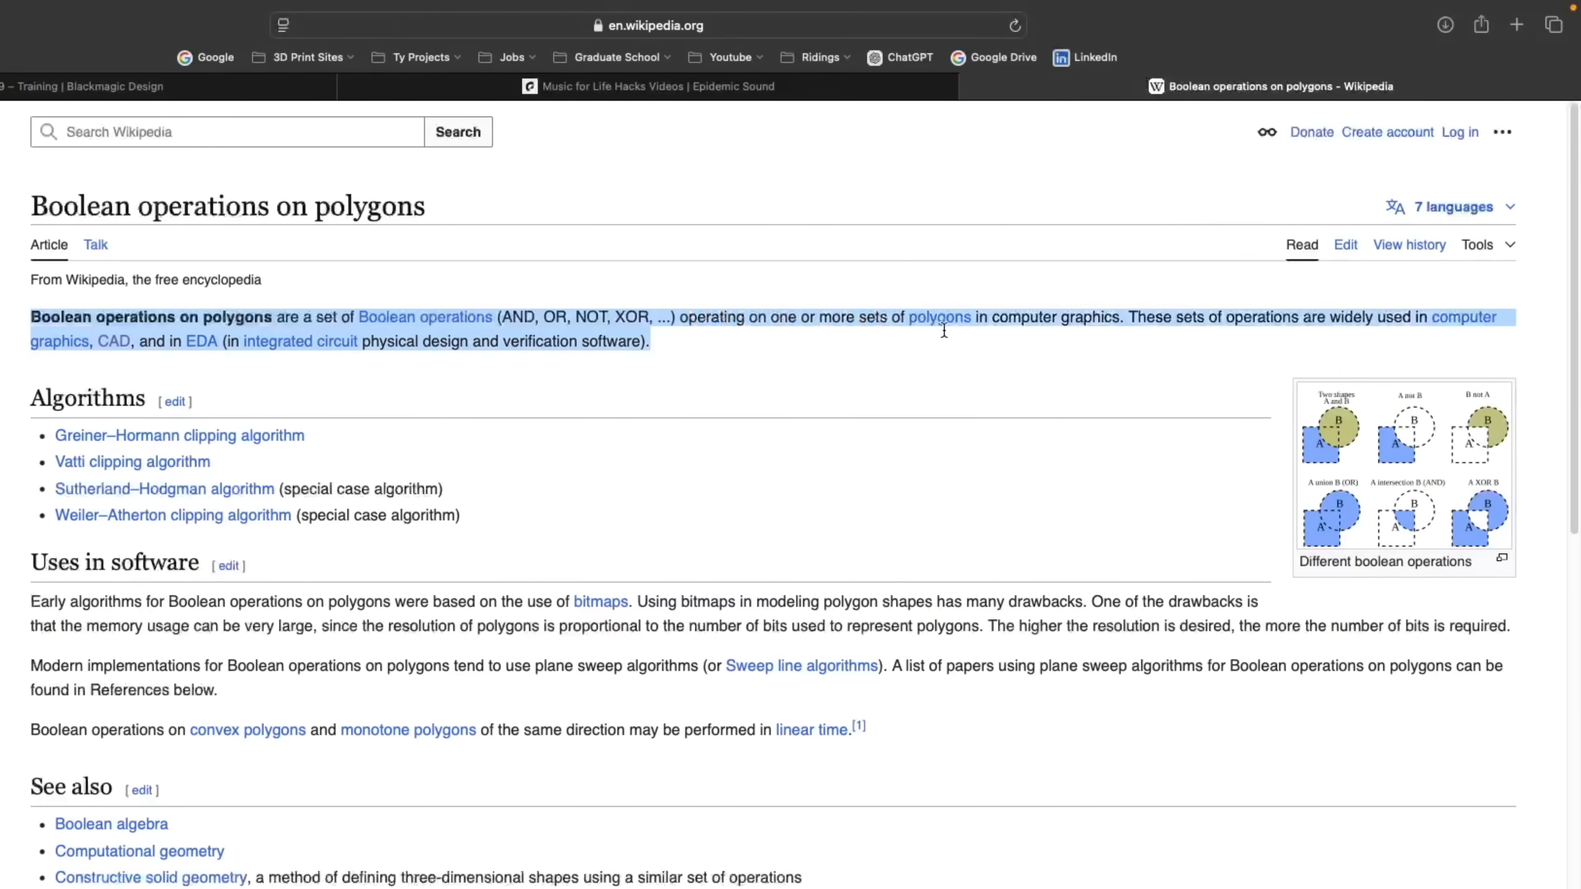
left_click(1139, 395)
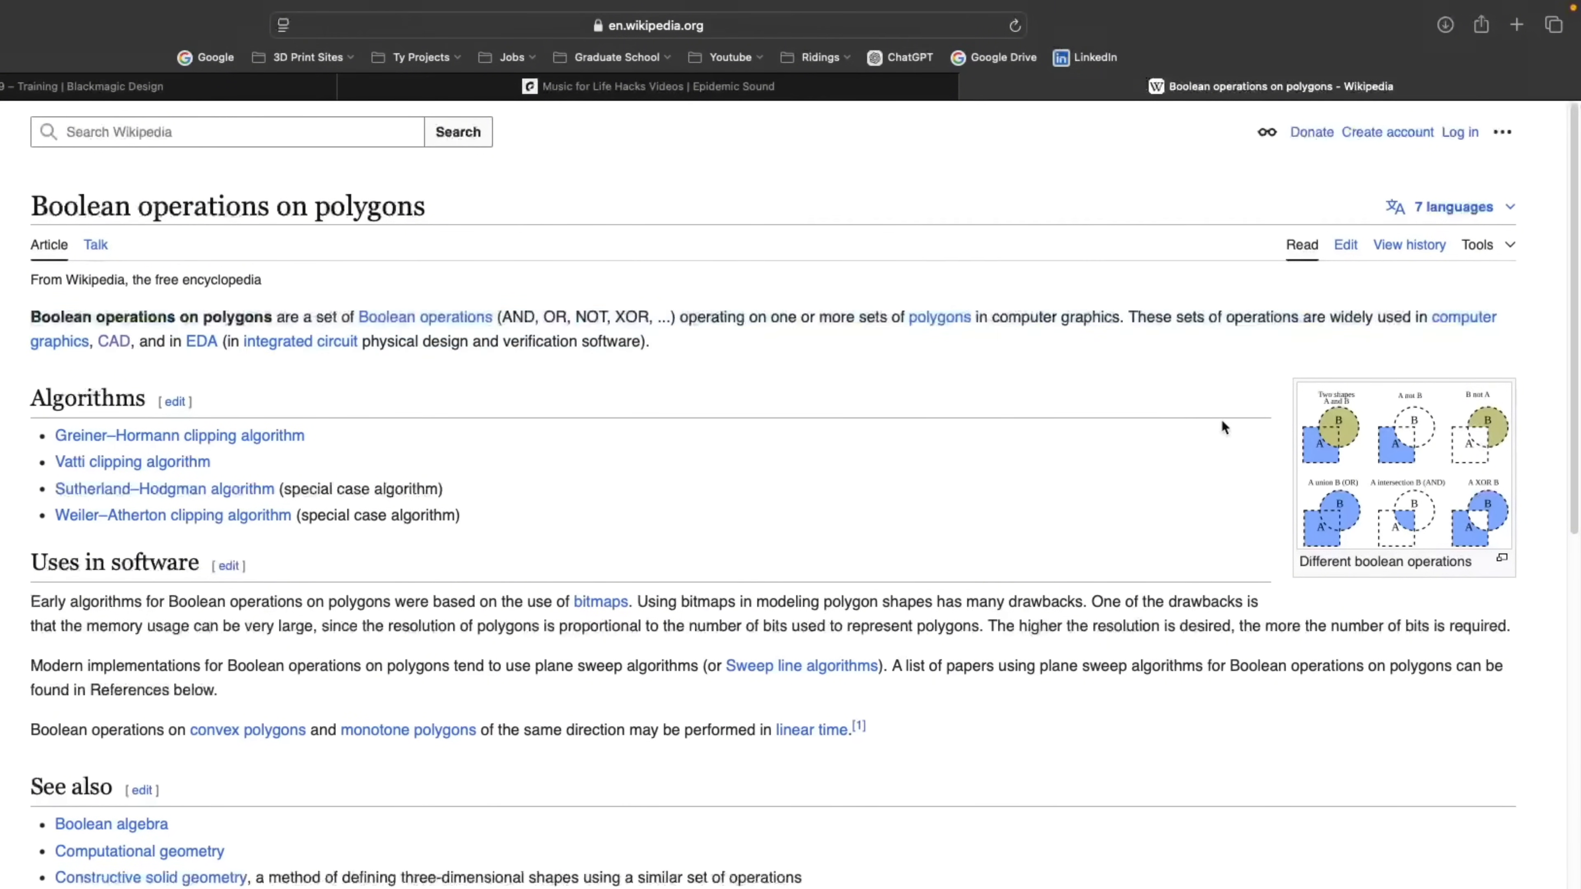
left_click(1414, 474)
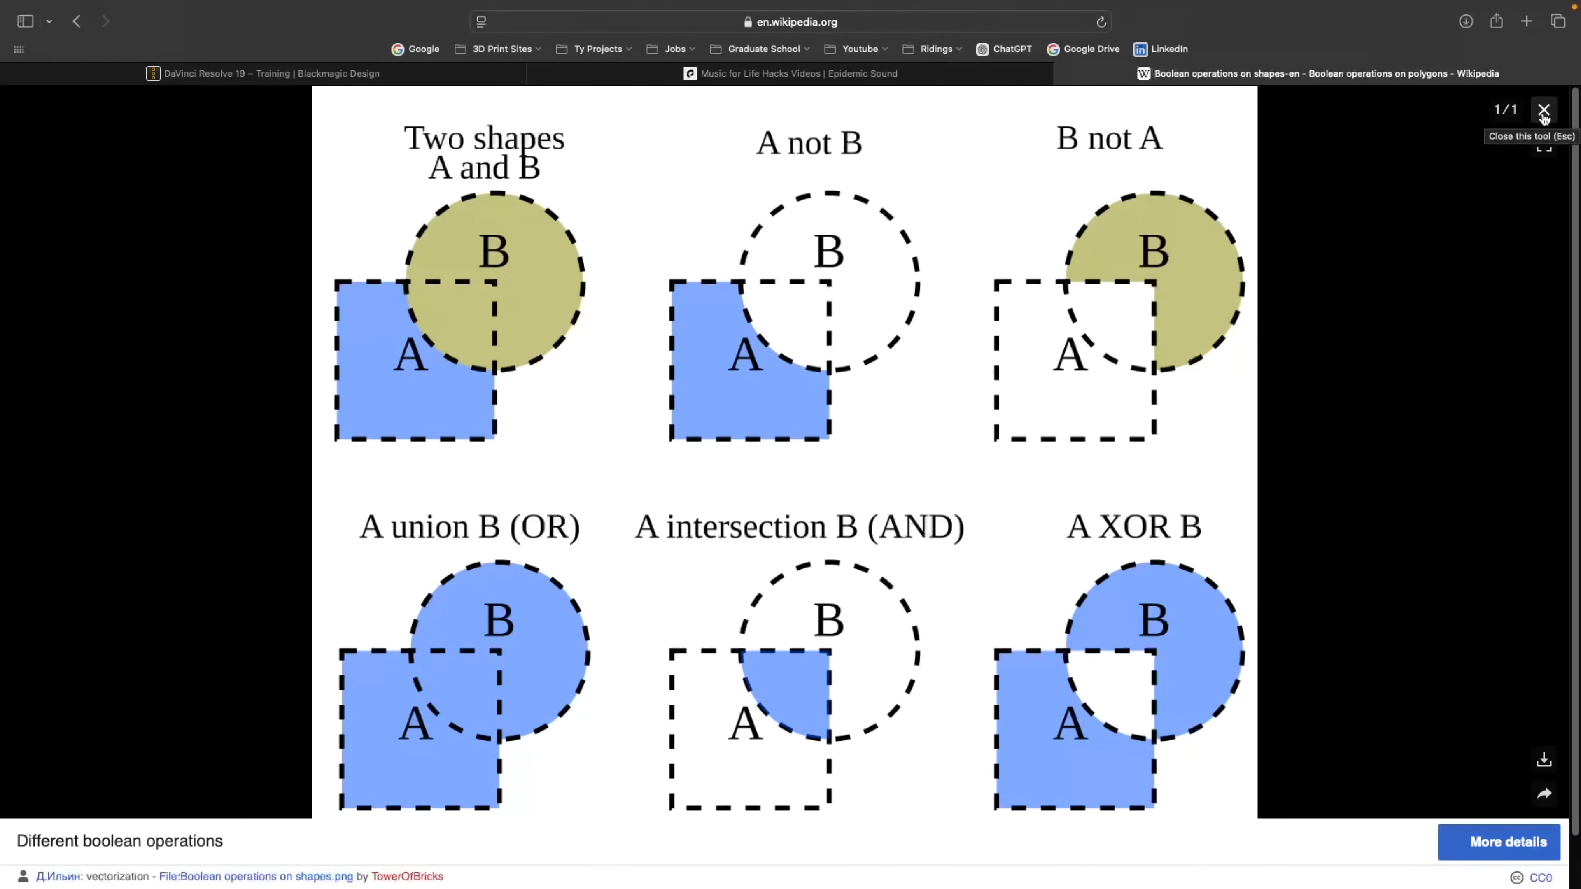
left_click(1544, 112)
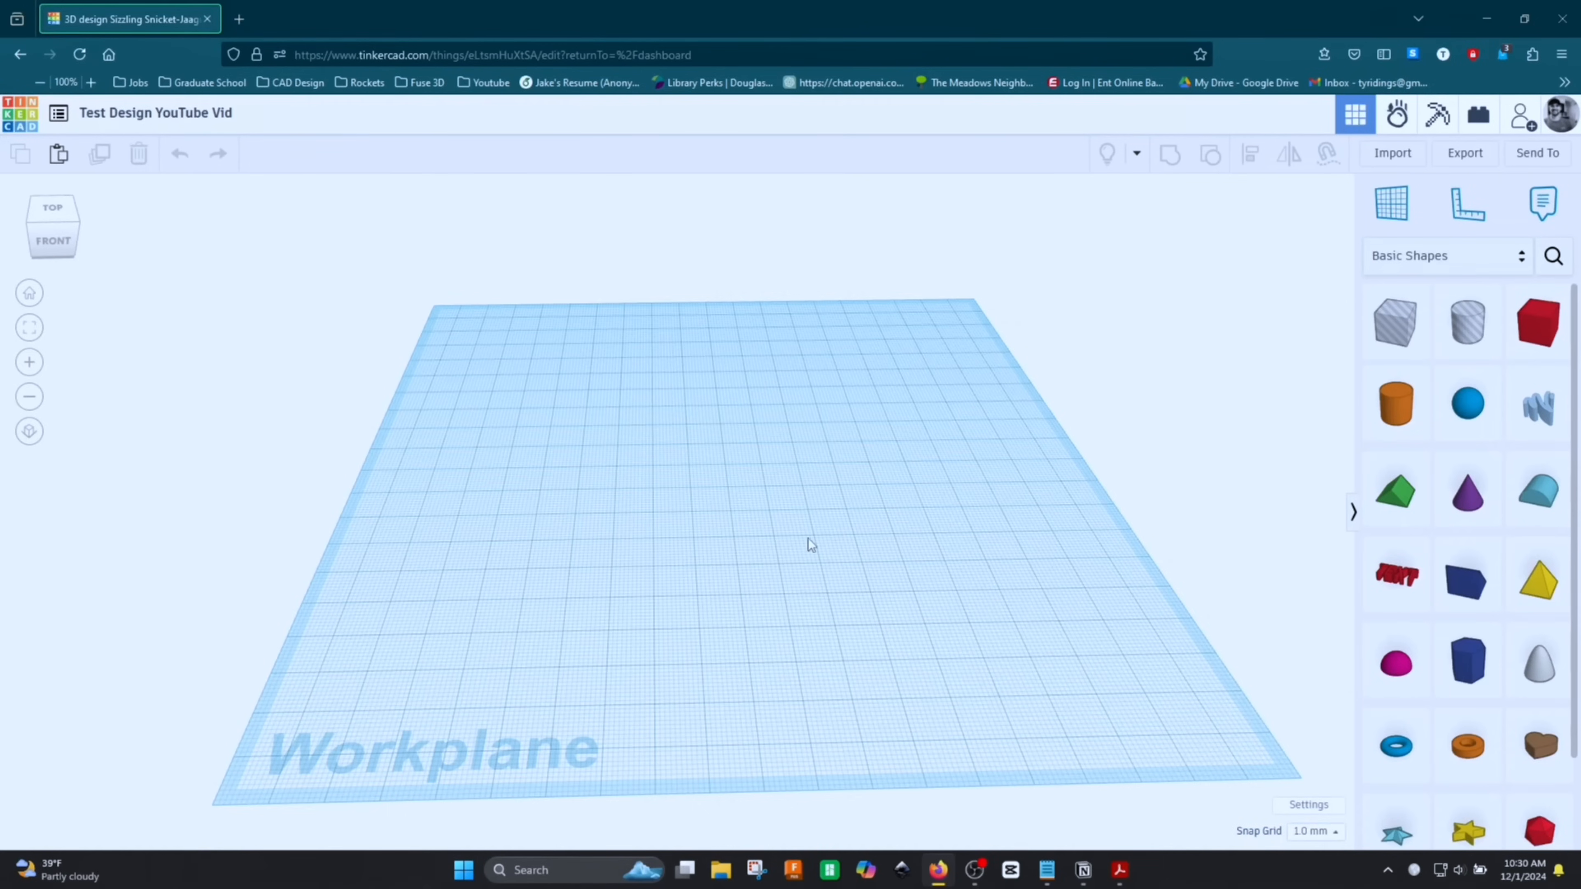
Try placing a ruler on the front half of the workplane, then remove it
left_click(1467, 205)
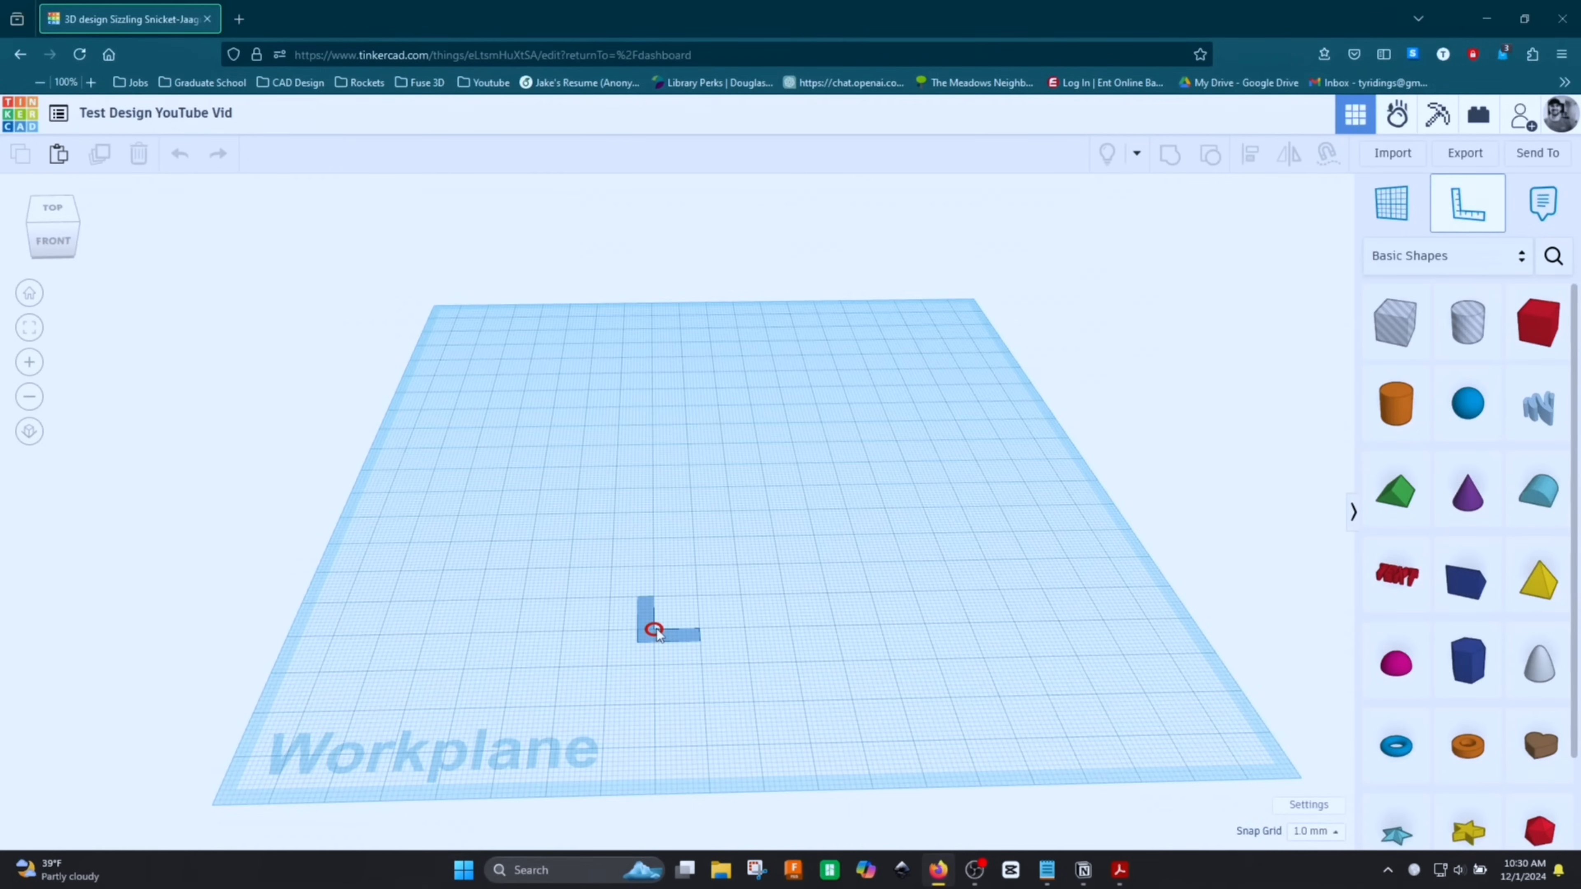
left_click(654, 629)
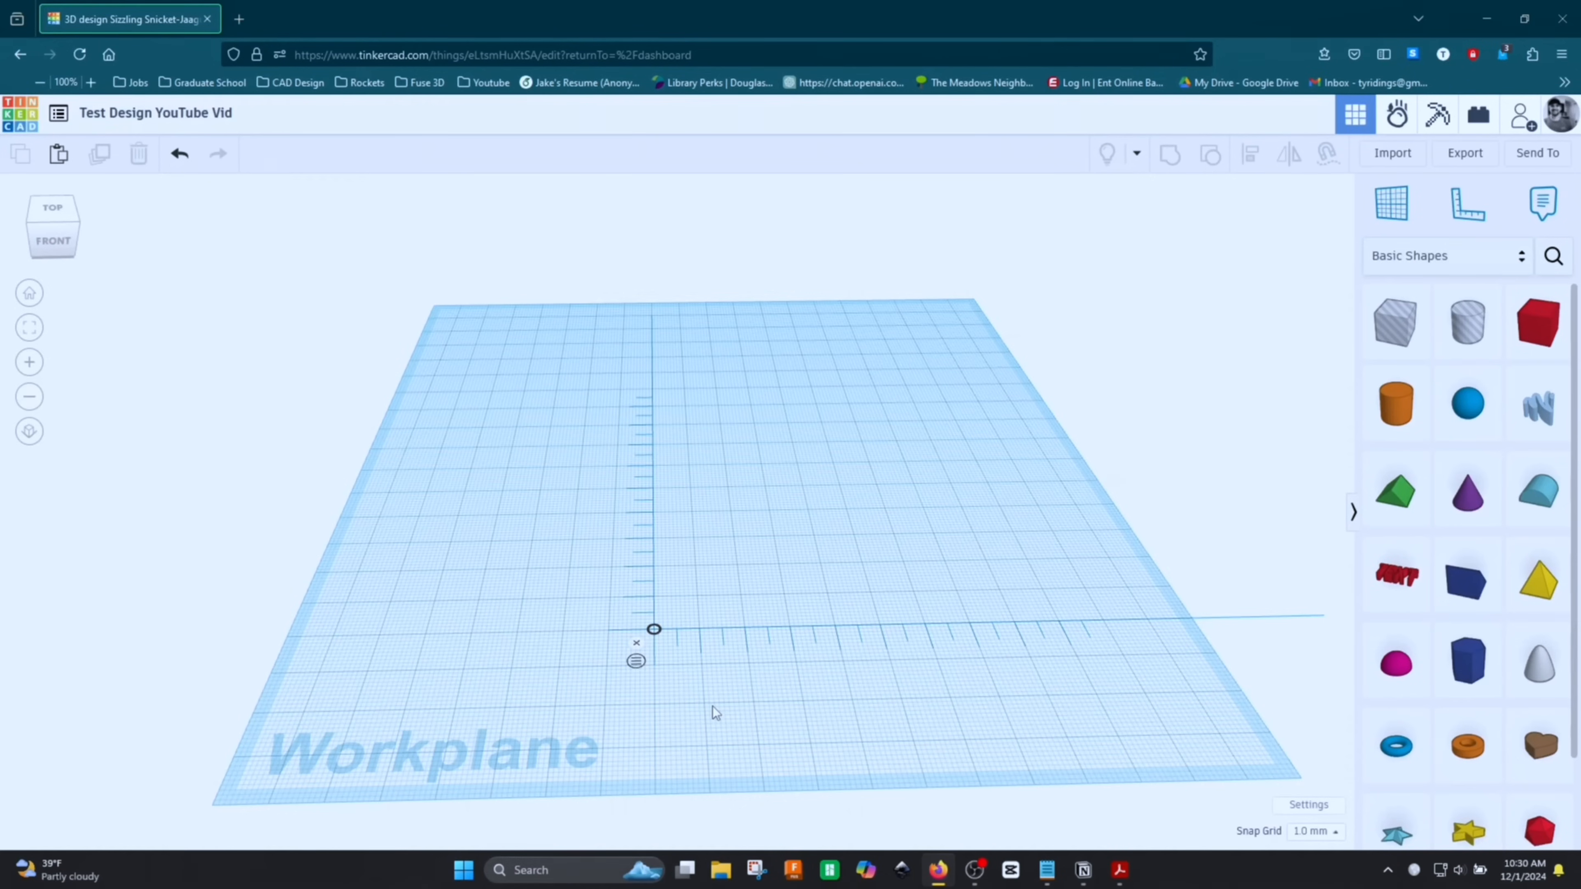
left_click(636, 644)
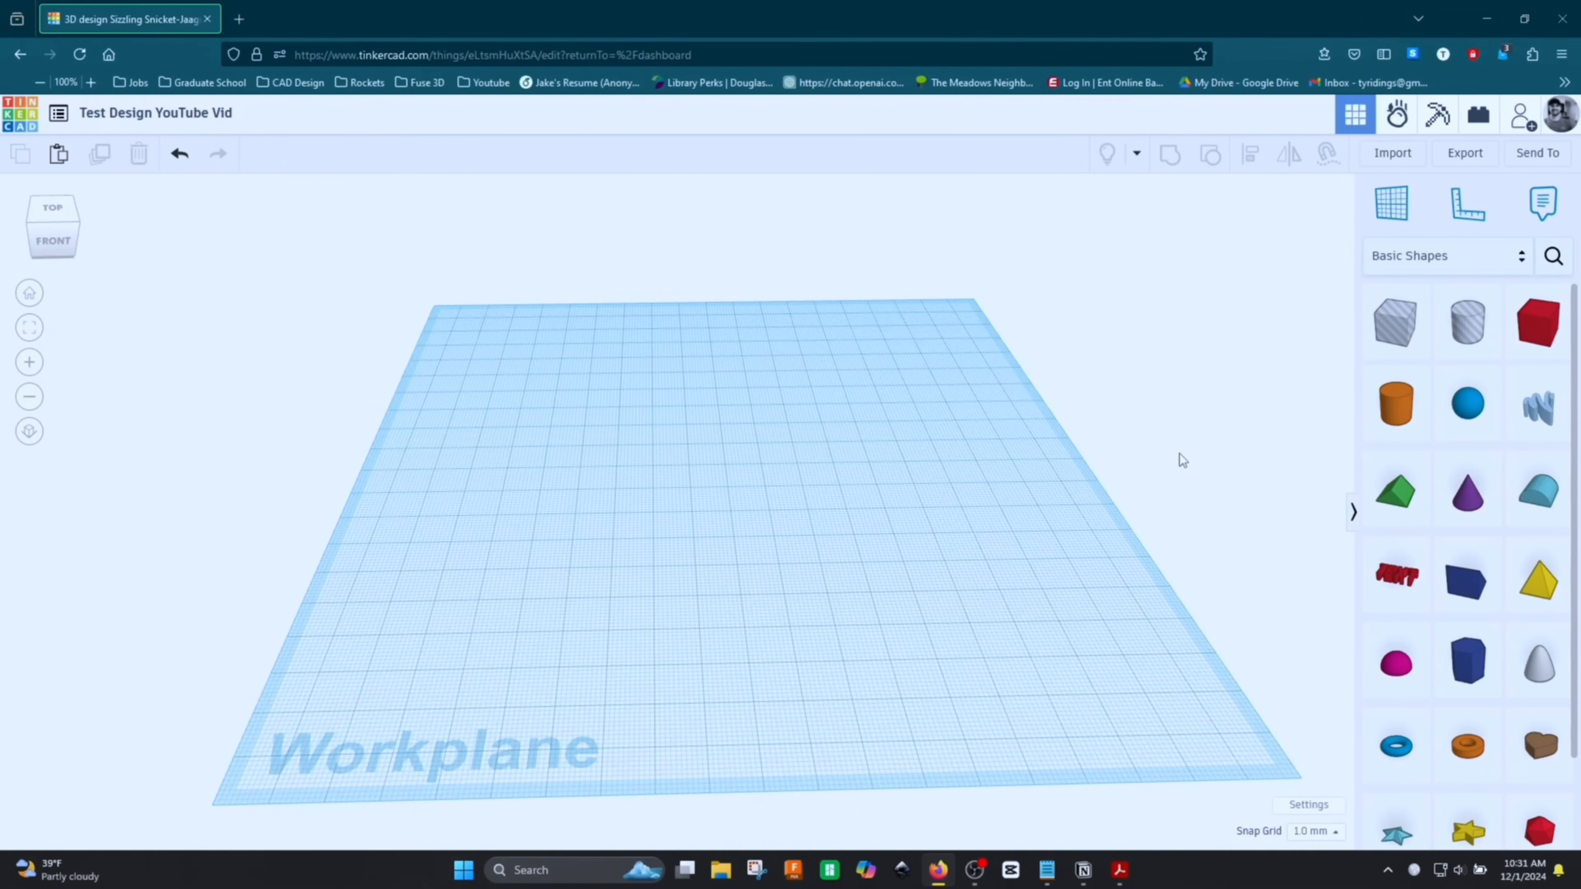
scroll(952, 538, "up", 2)
scroll(935, 530, "down", 2)
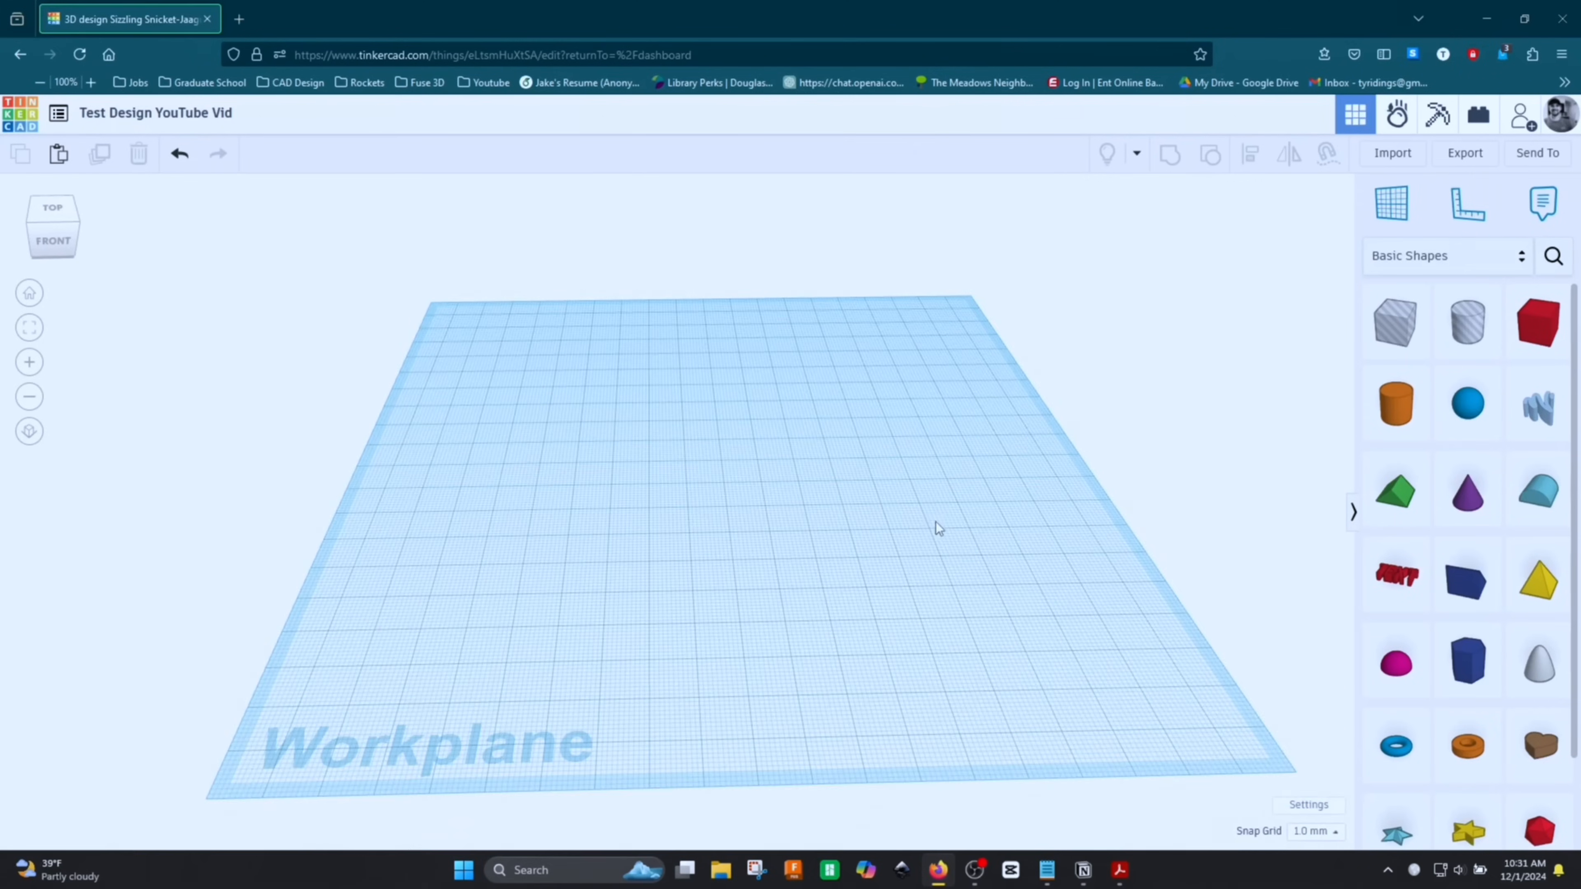
Place a cylinder from the basic shapes near the middle of the workplane and deselect it
scroll(568, 609, "up", 1)
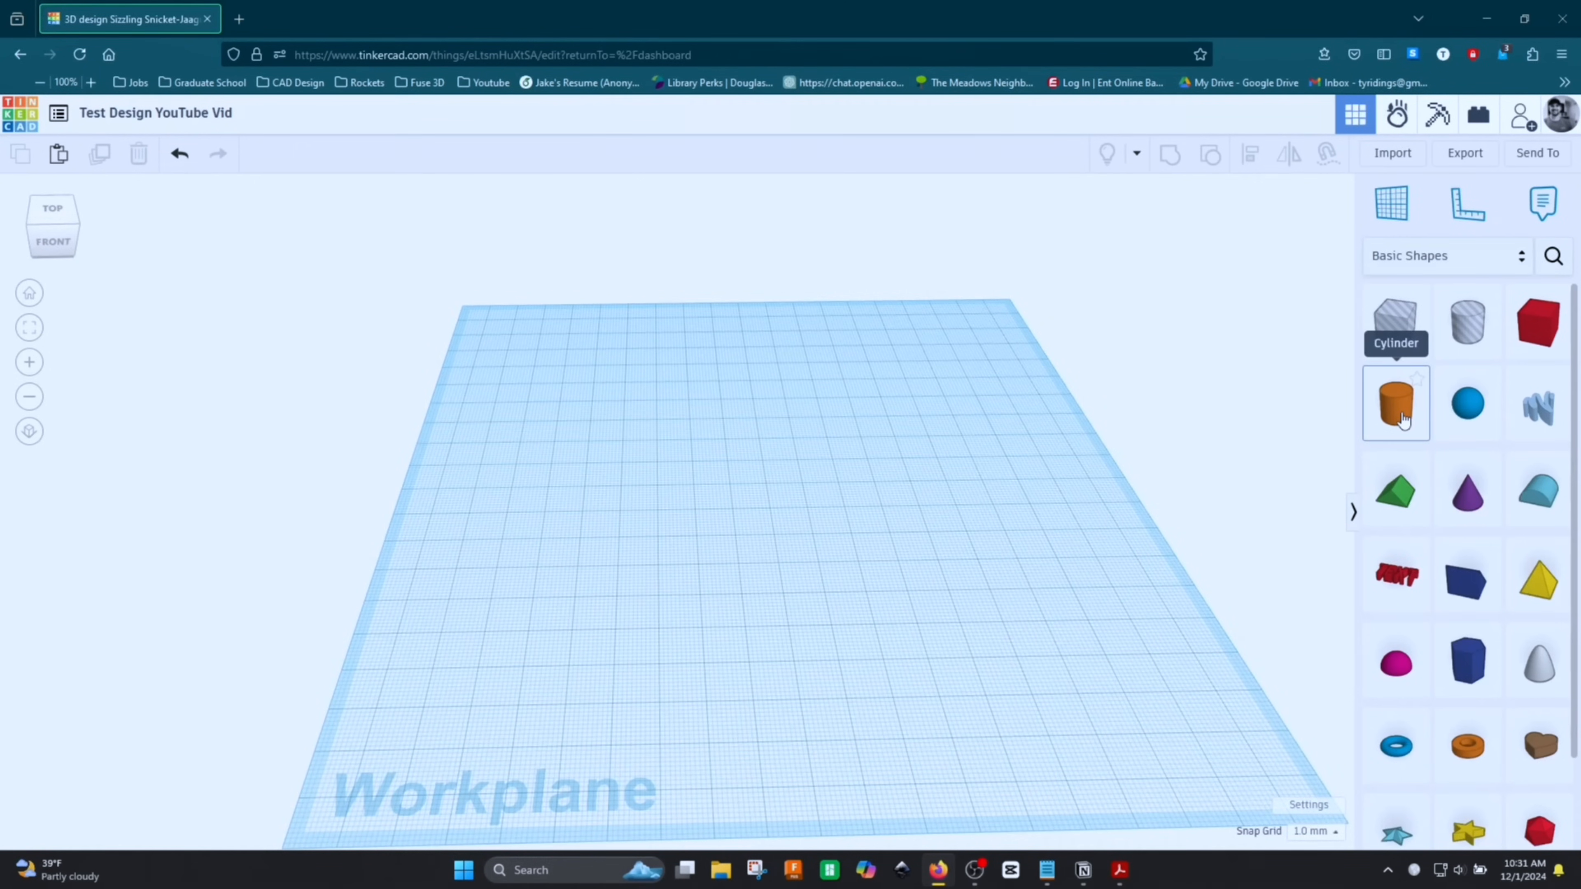
left_click_drag(1405, 422, 776, 507)
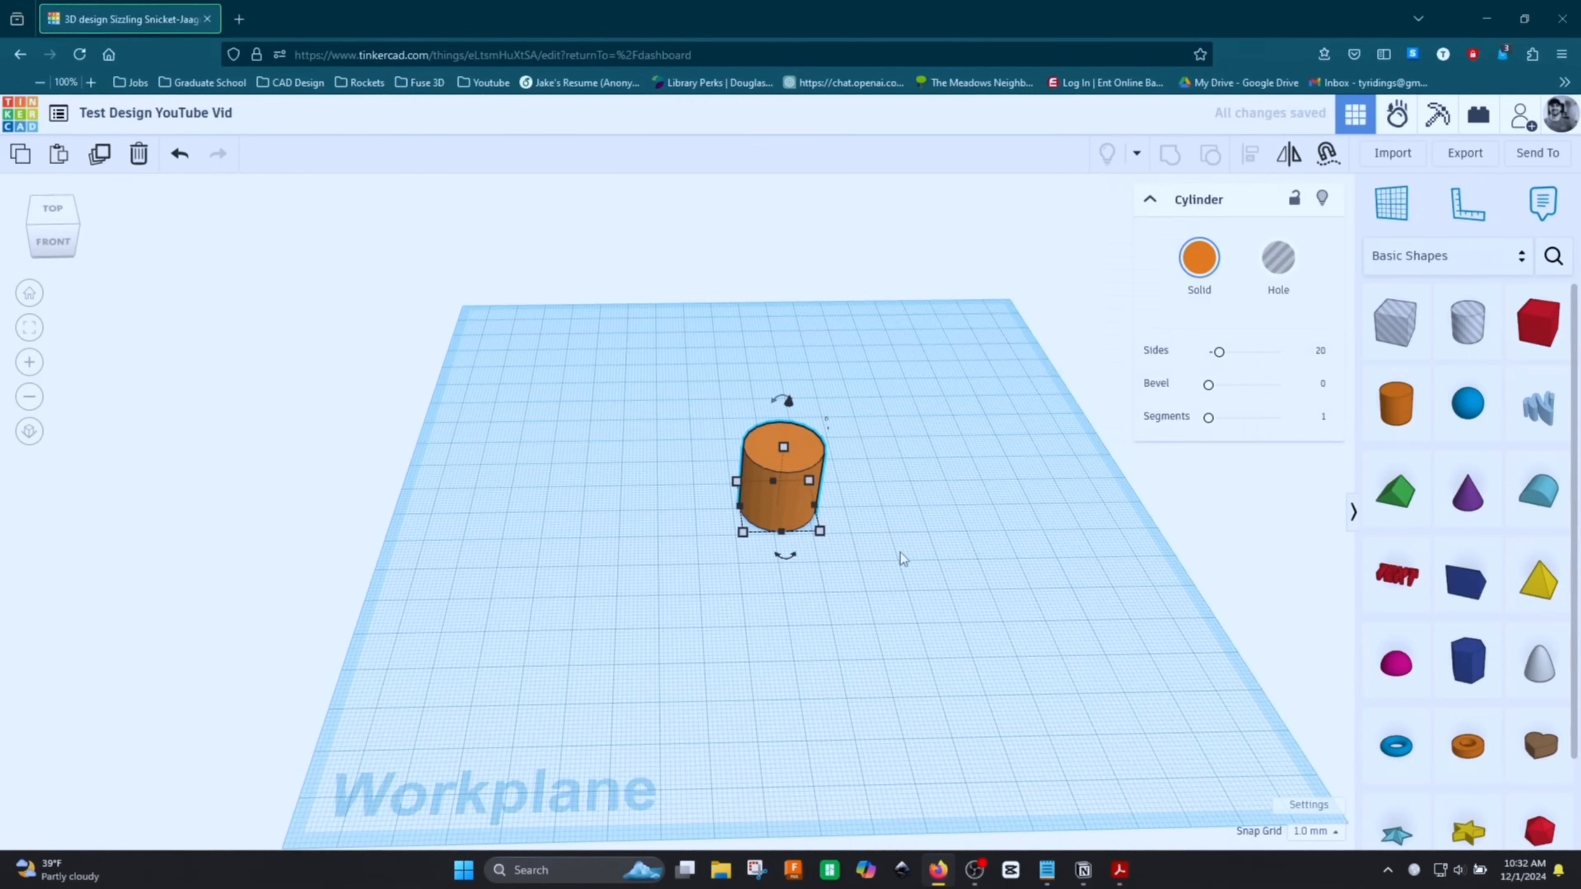
left_click(930, 590)
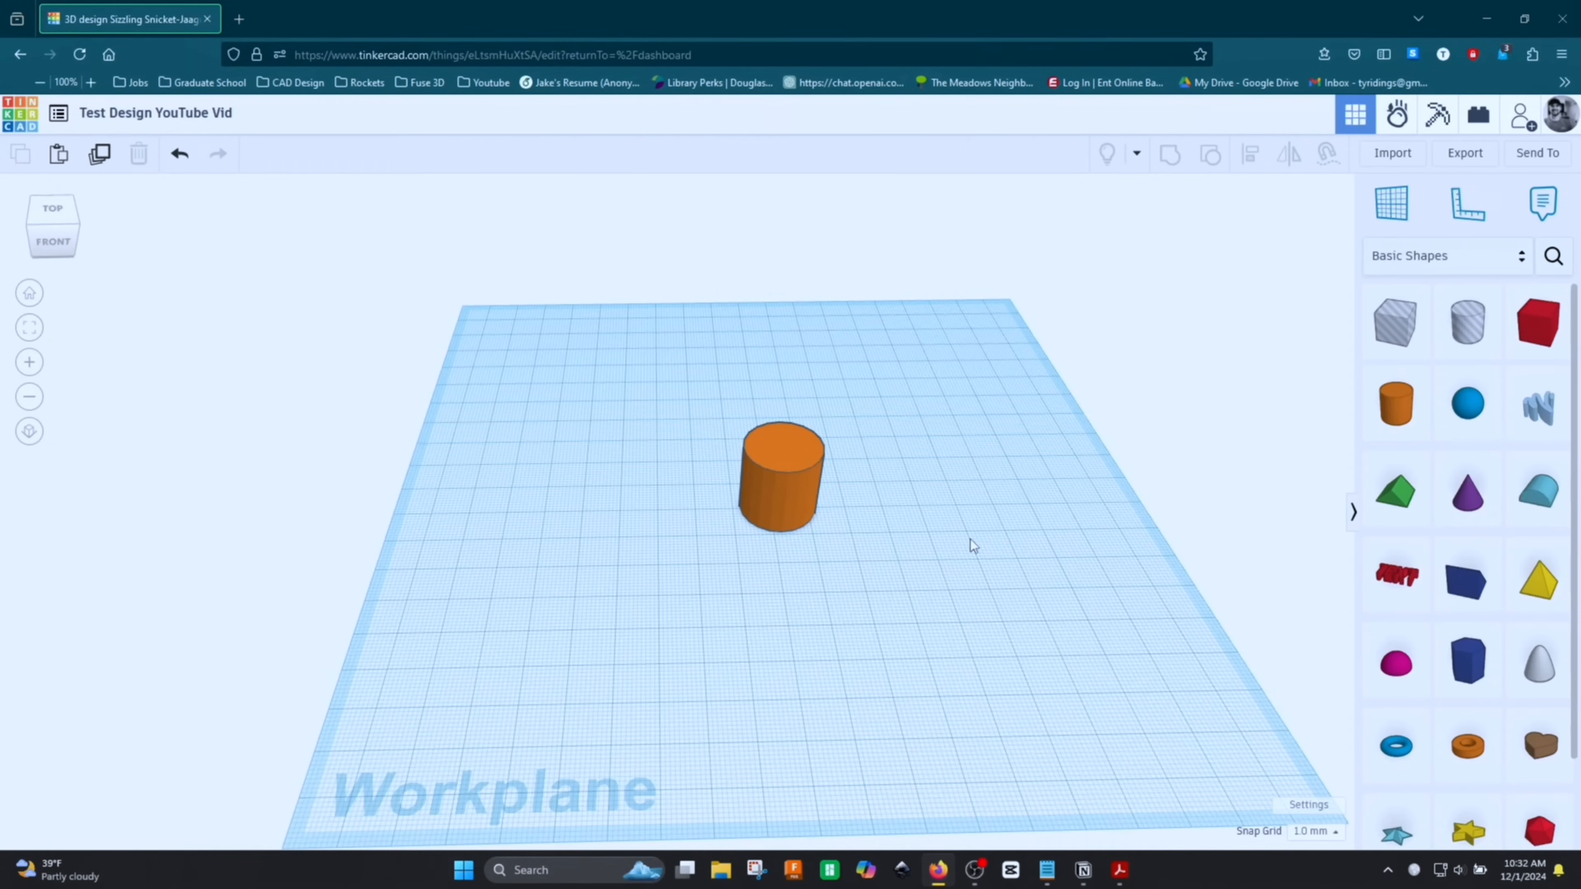
right_click_drag(971, 539, 1011, 517)
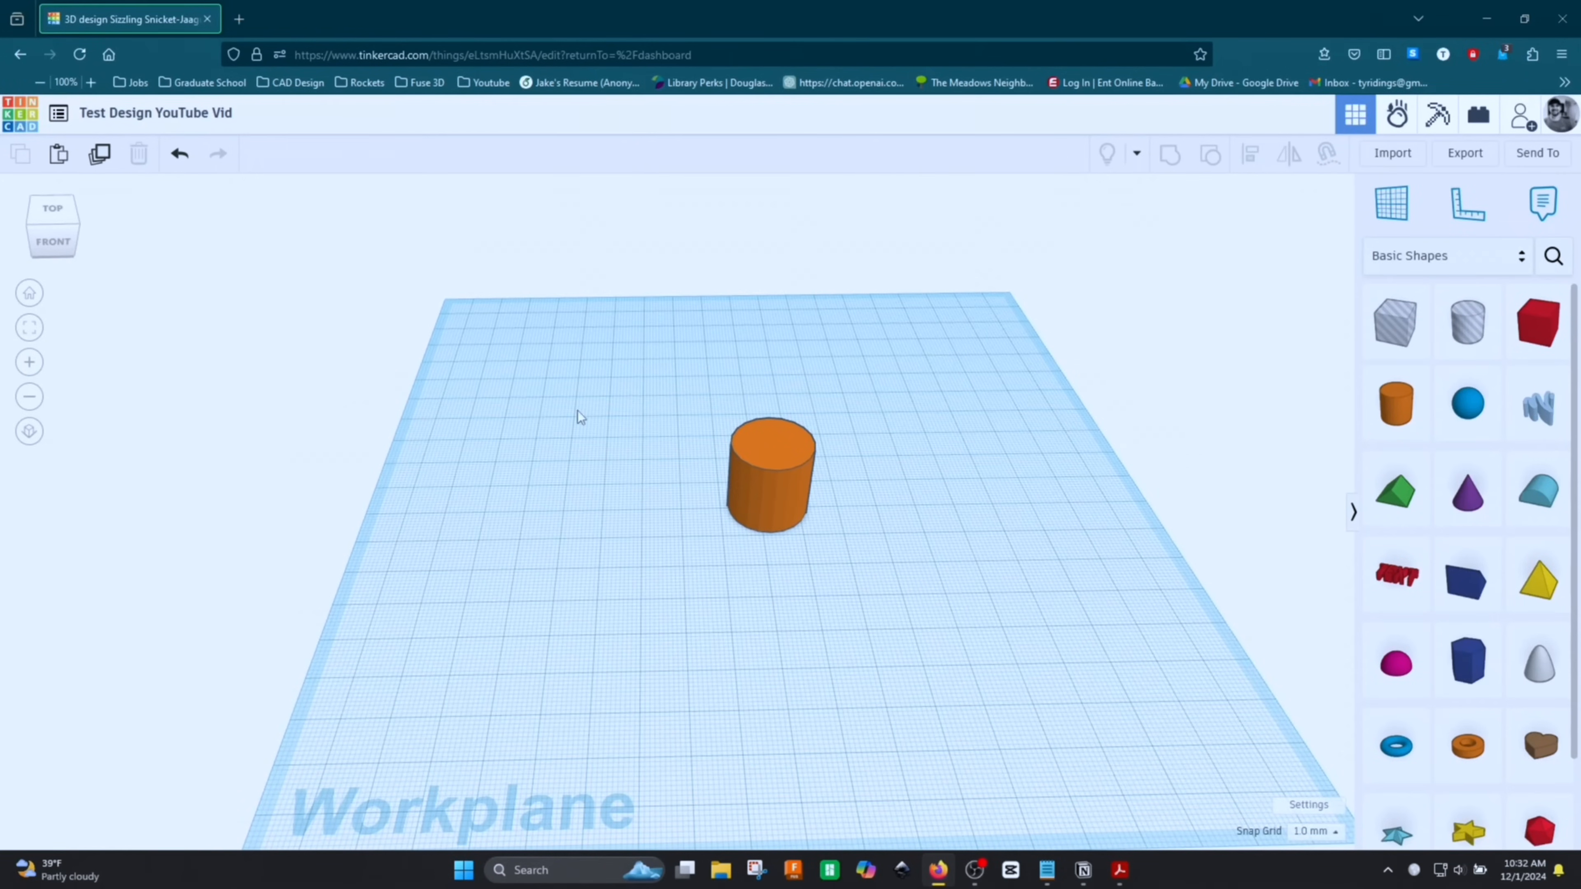
Switch to Adobe Acrobat, read the Tinkercad keyboard shortcuts PDF, and return to the 3D design
left_click(1120, 870)
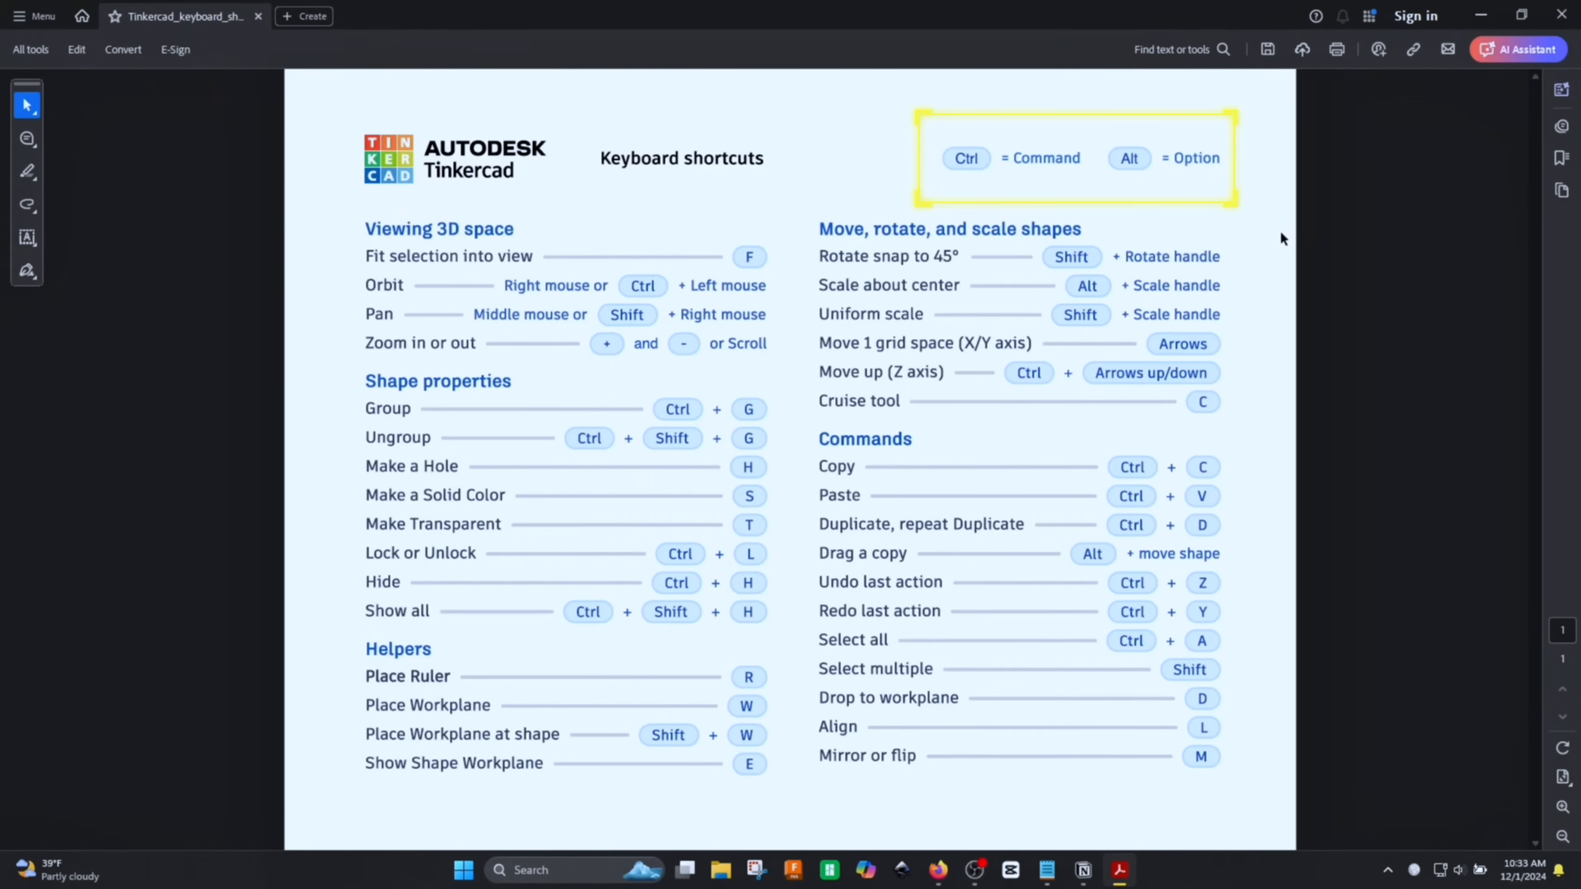
left_click(1481, 16)
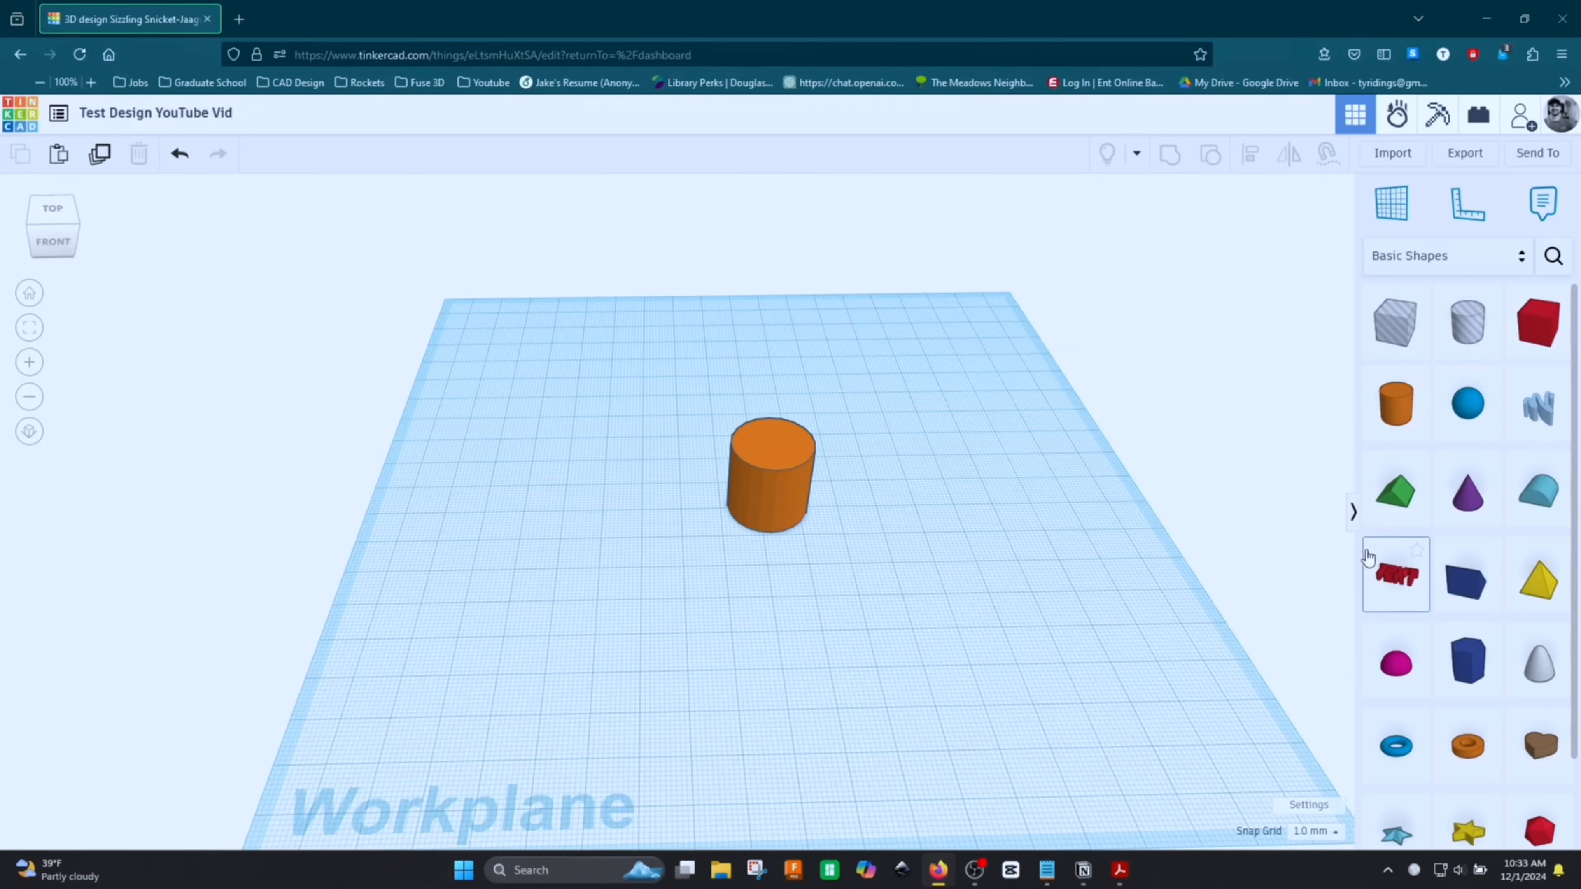
Practise zooming in and out on the cylinder, including a close-up, and orbit the view to a lower angle
scroll(923, 478, "down", 2)
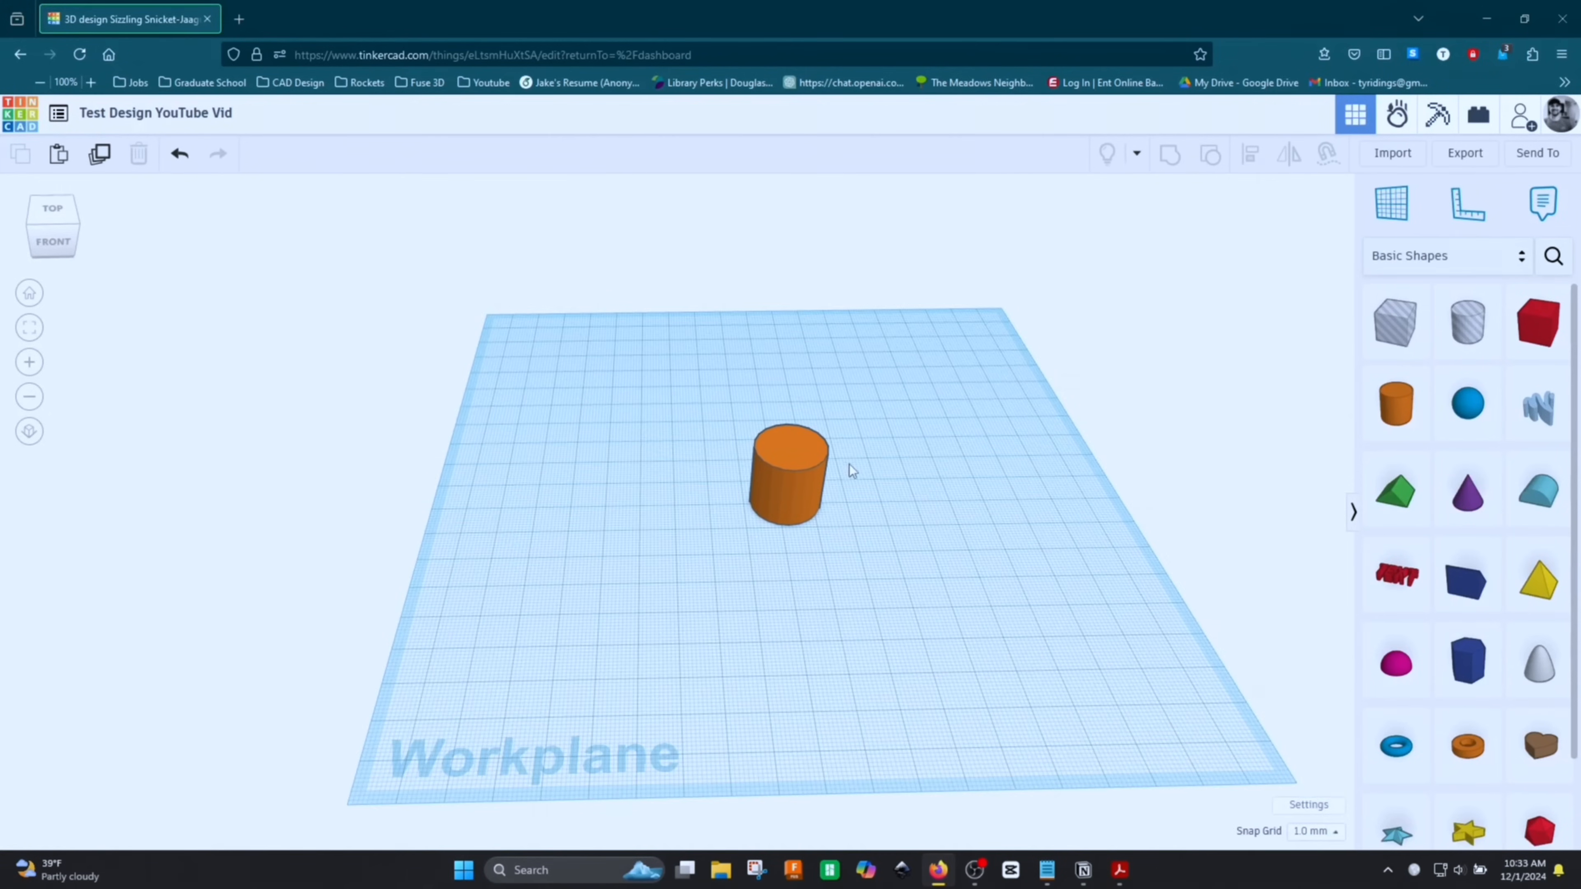
scroll(1007, 549, "up", 2)
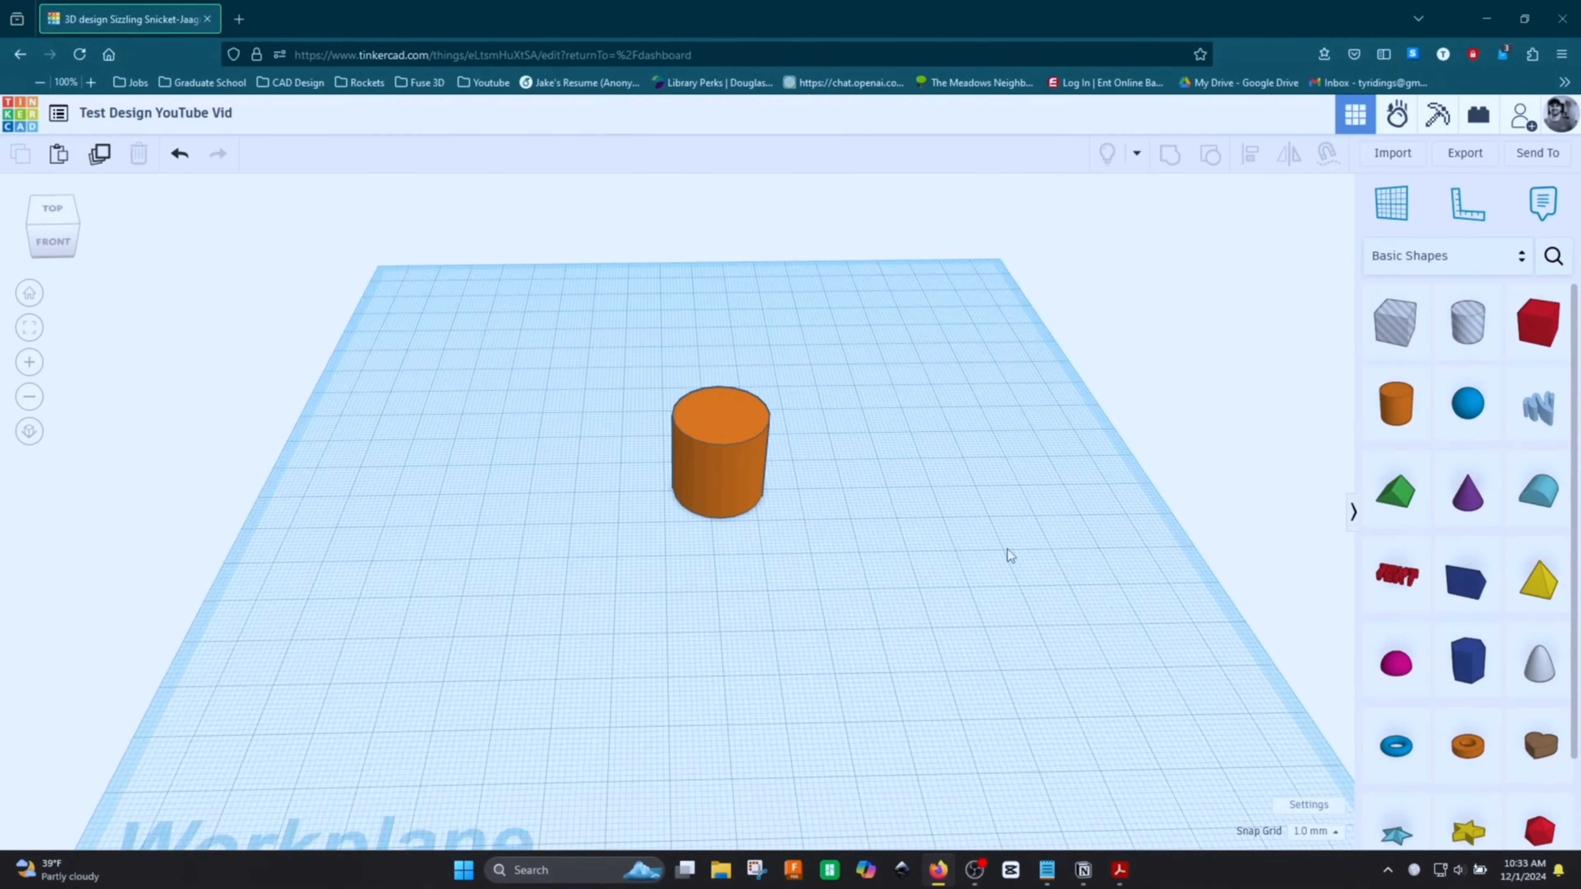
scroll(1007, 549, "down", 2)
scroll(647, 431, "up", 2)
scroll(673, 435, "down", 2)
scroll(774, 460, "up", 2)
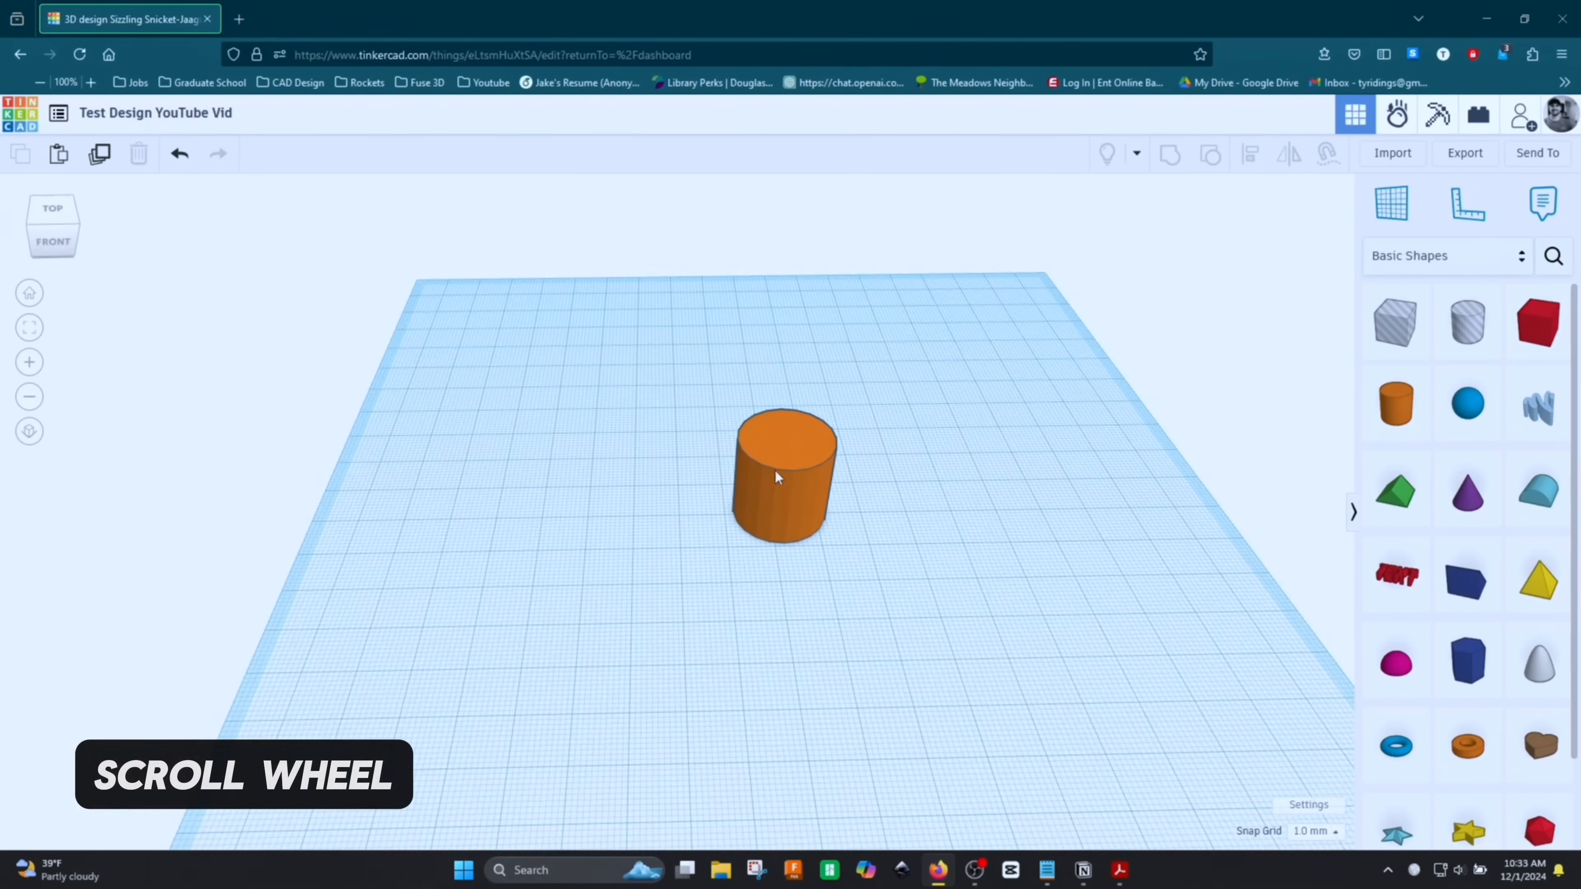
scroll(817, 479, "down", 2)
scroll(817, 478, "up", 8)
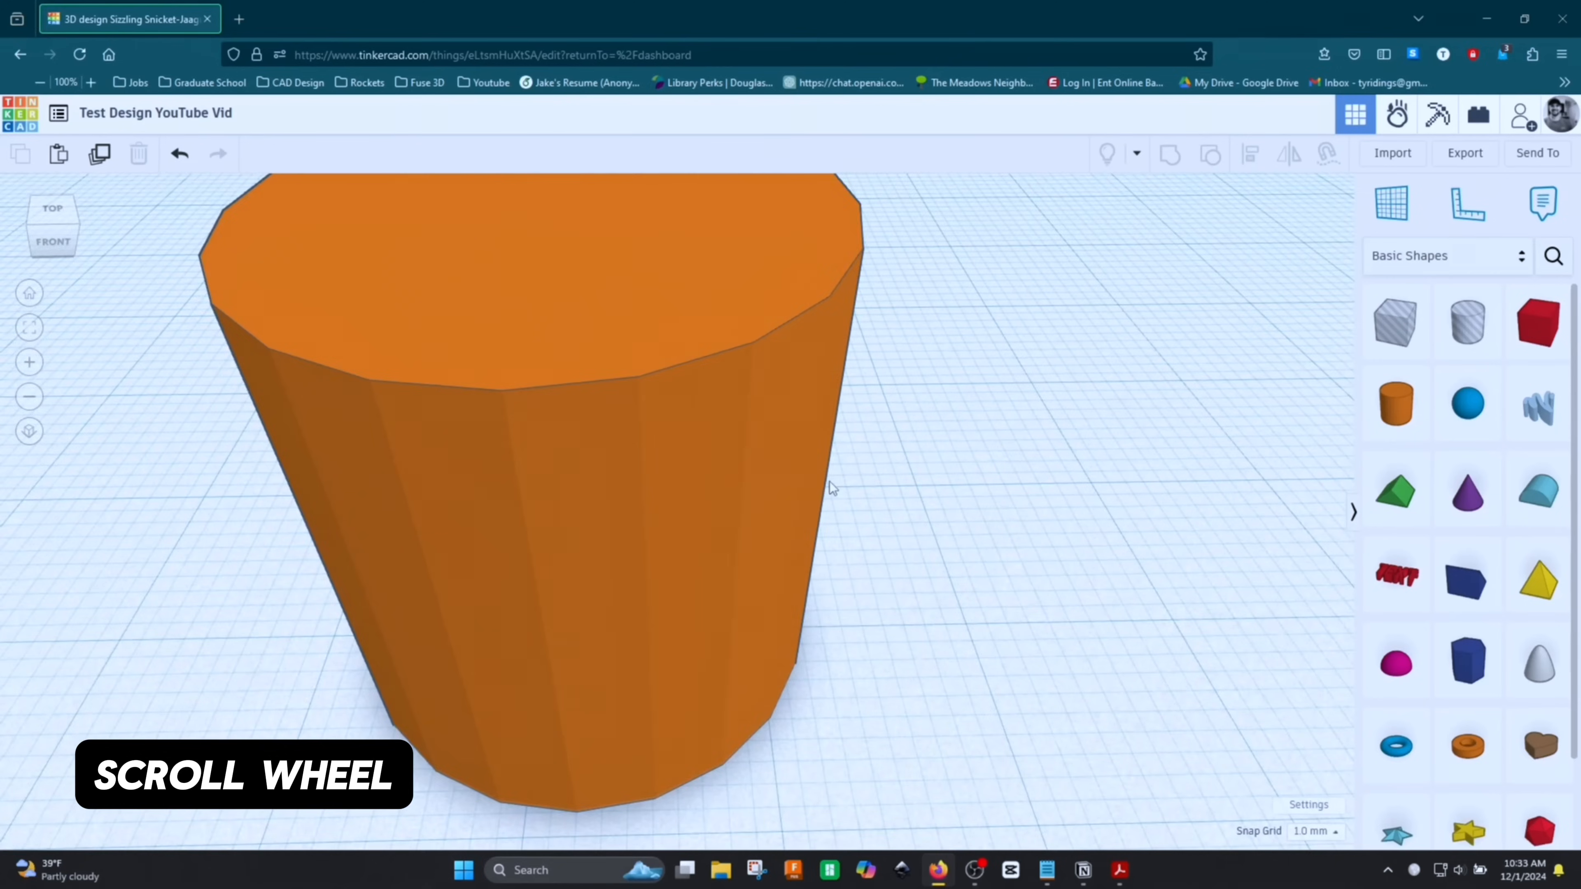
scroll(886, 523, "down", 10)
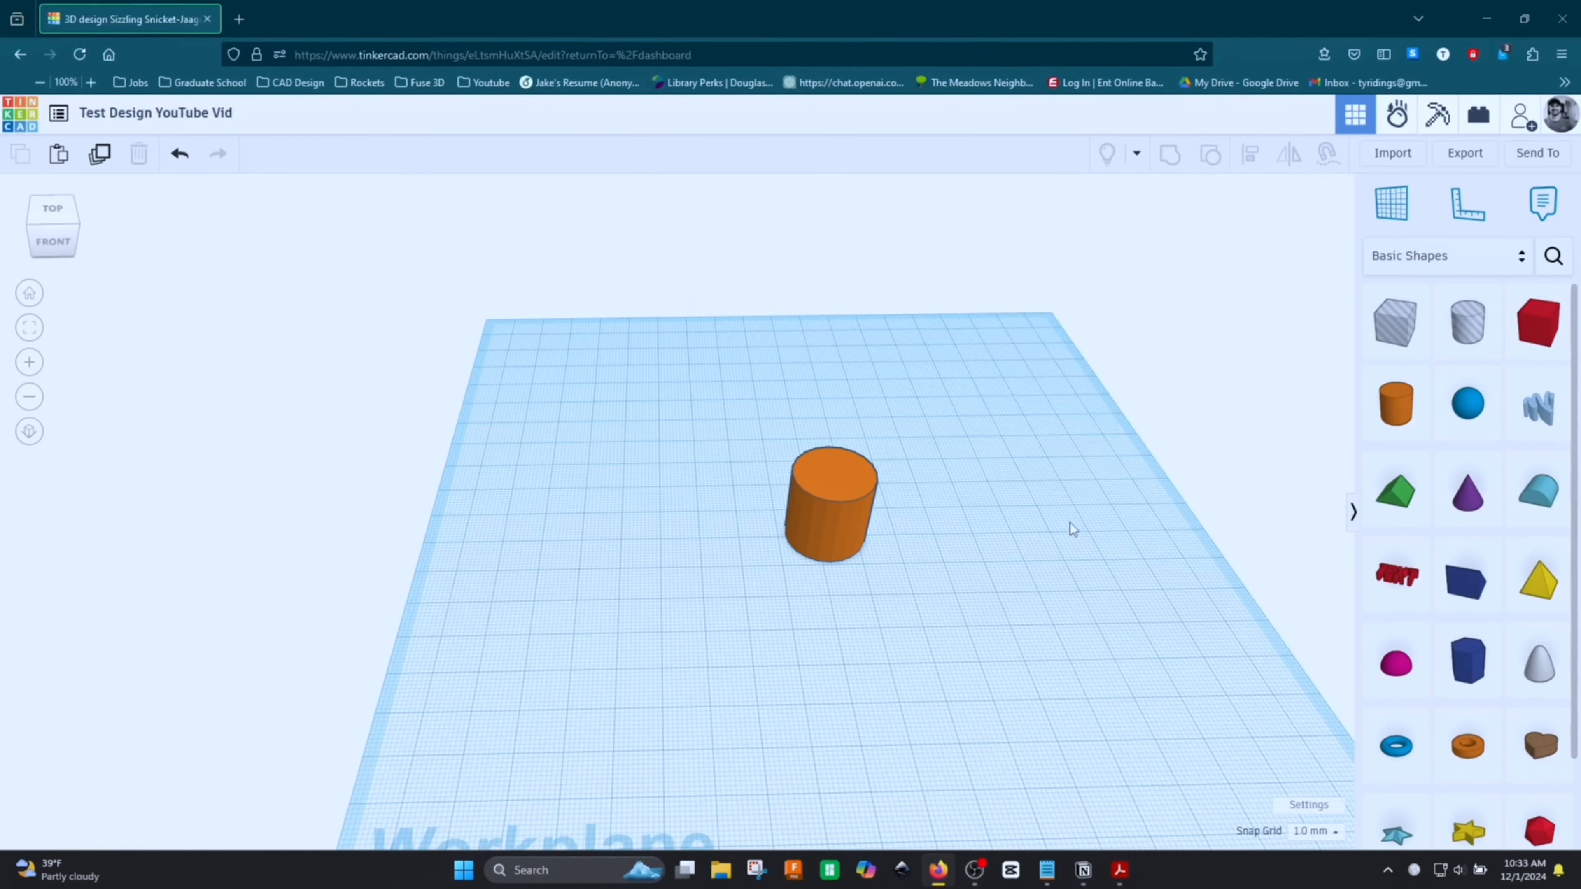
right_click_drag(1075, 525, 1087, 396)
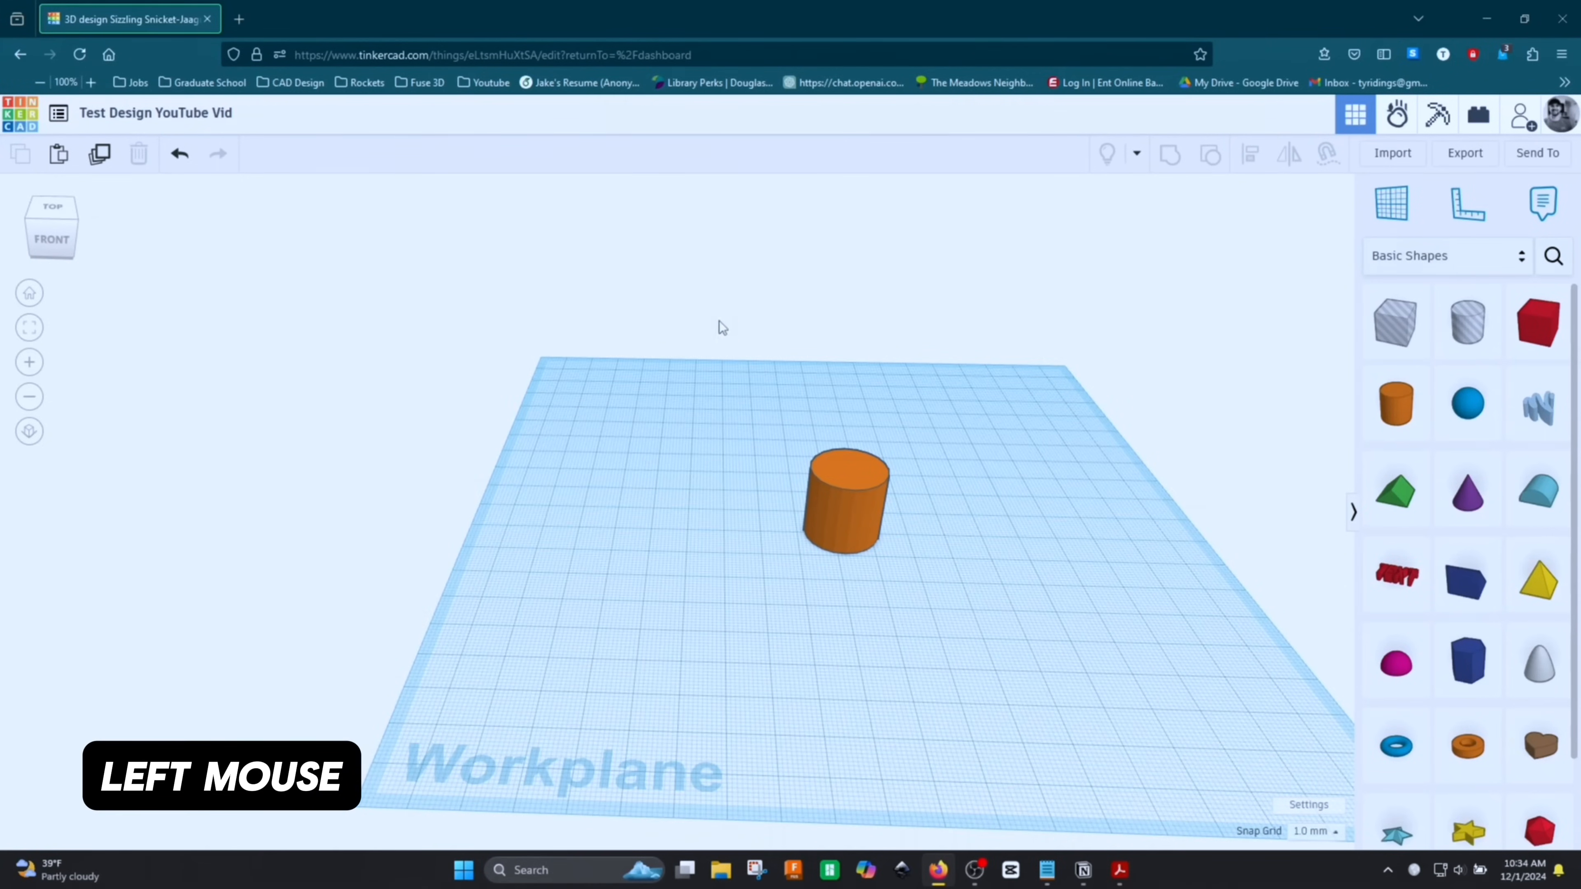
Try window selection around the cylinder, then clear the selection
left_click_drag(720, 322, 1112, 660)
left_click_drag(656, 304, 1017, 635)
left_click(921, 433)
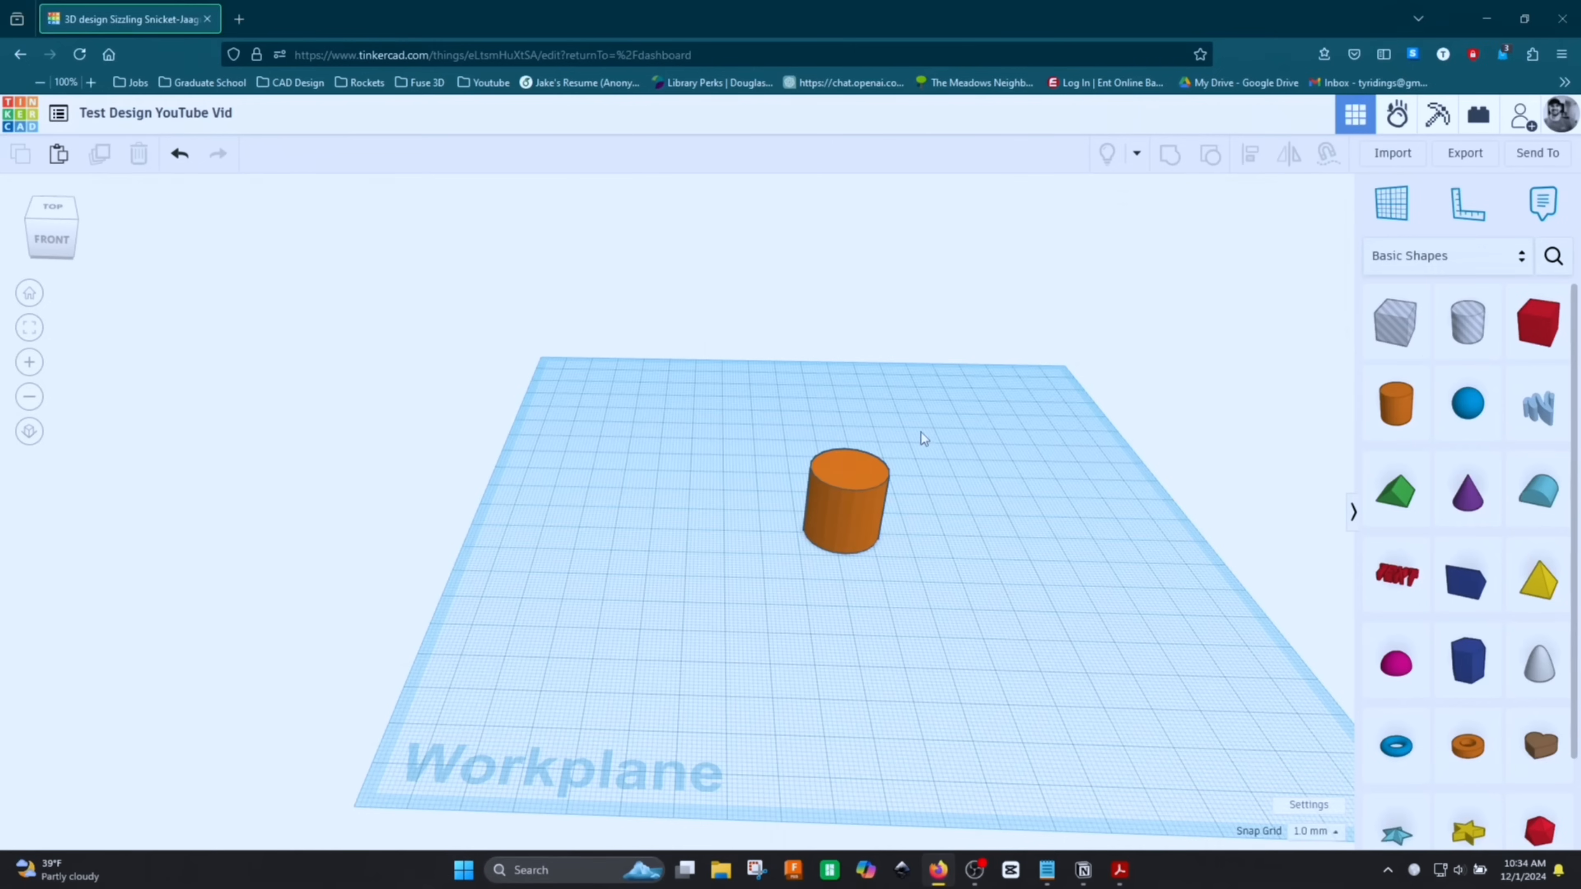
Pan, zoom and orbit around the deselected cylinder to view it from different angles
middle_click_drag(954, 438, 1013, 500)
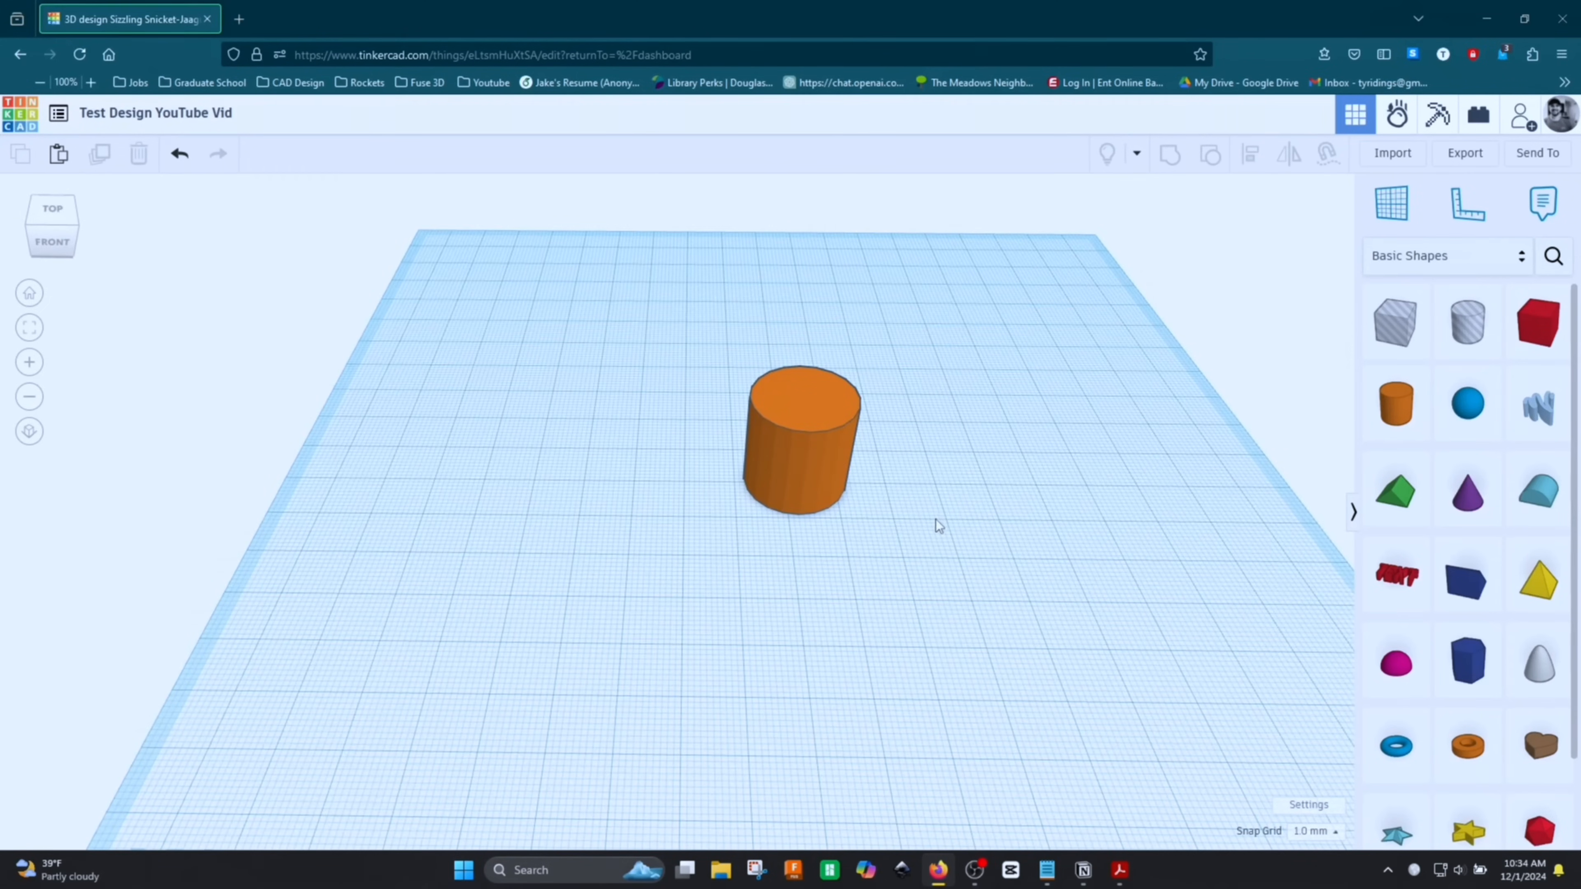
scroll(936, 514, "up", 3)
scroll(941, 512, "down", 3)
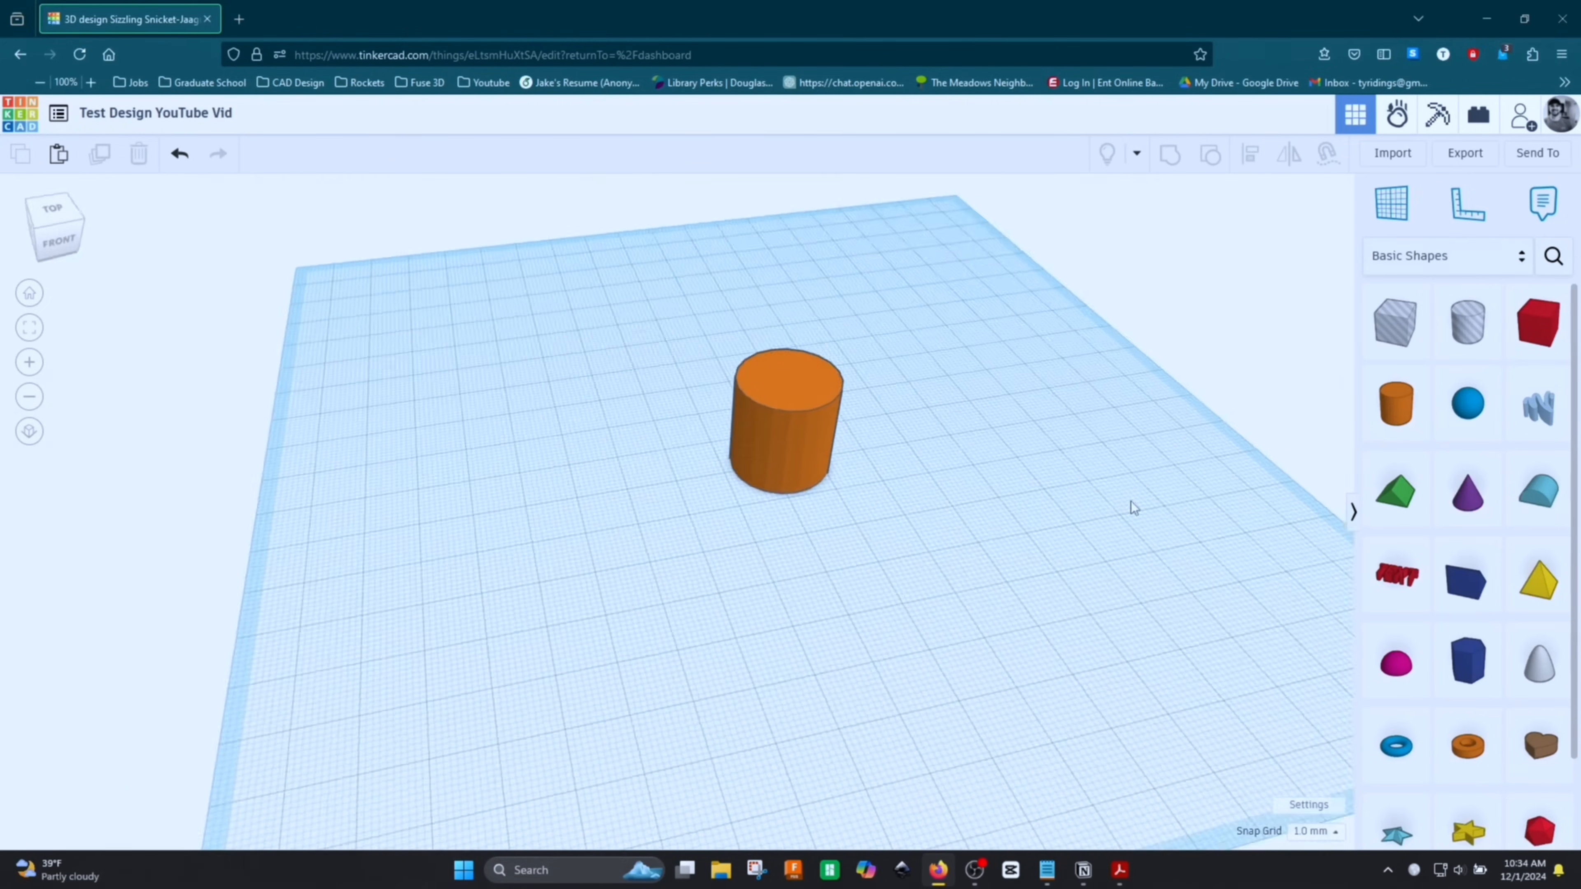
right_click_drag(1133, 502, 953, 643)
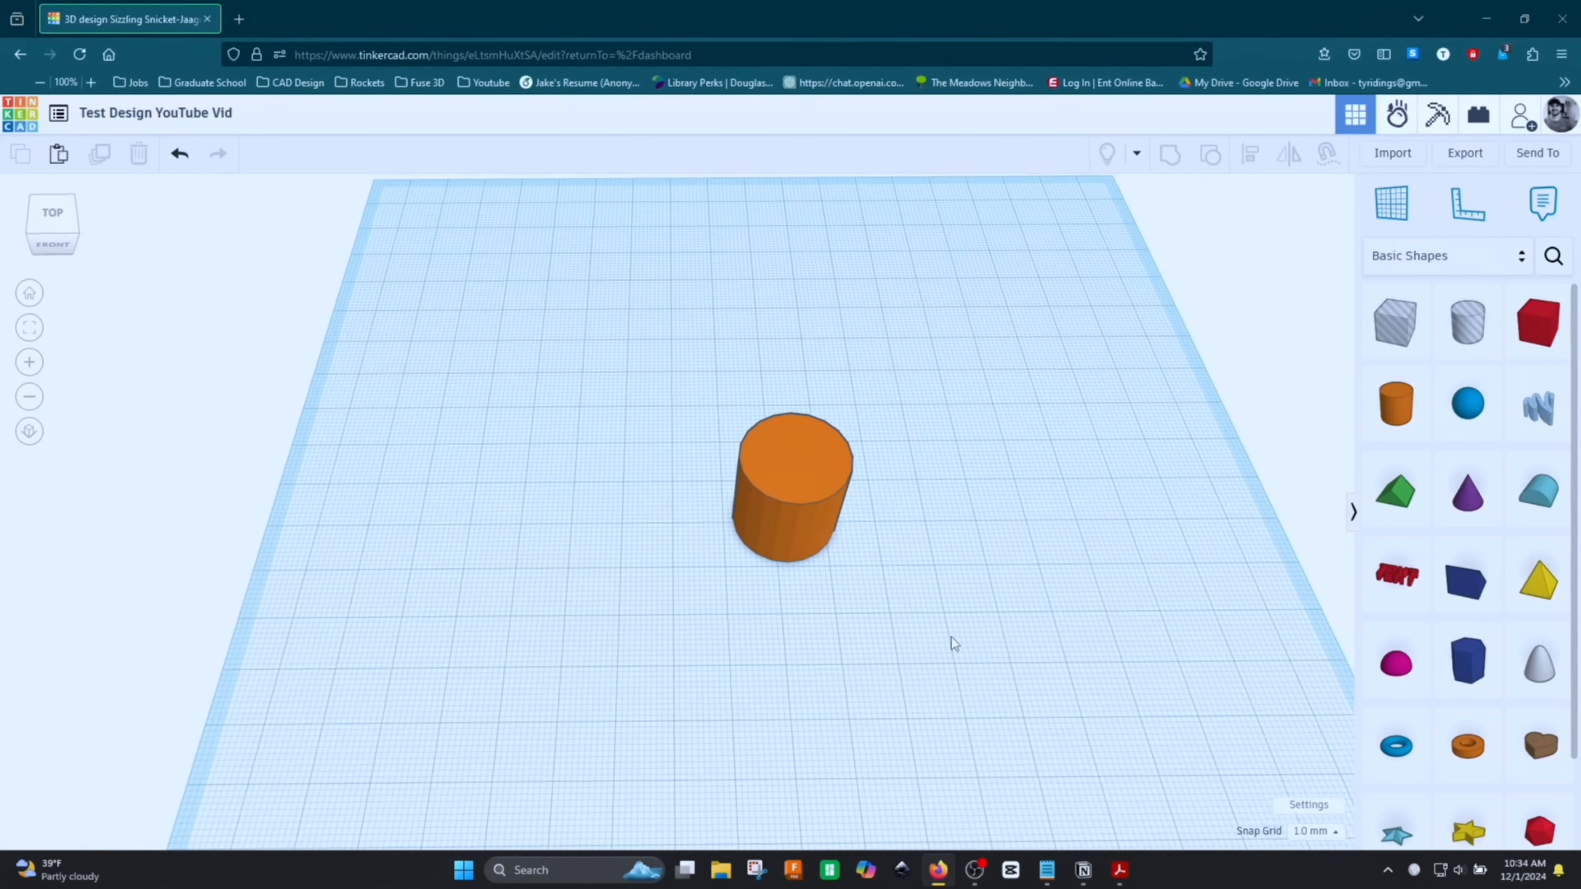
scroll(1082, 514, "up", 5)
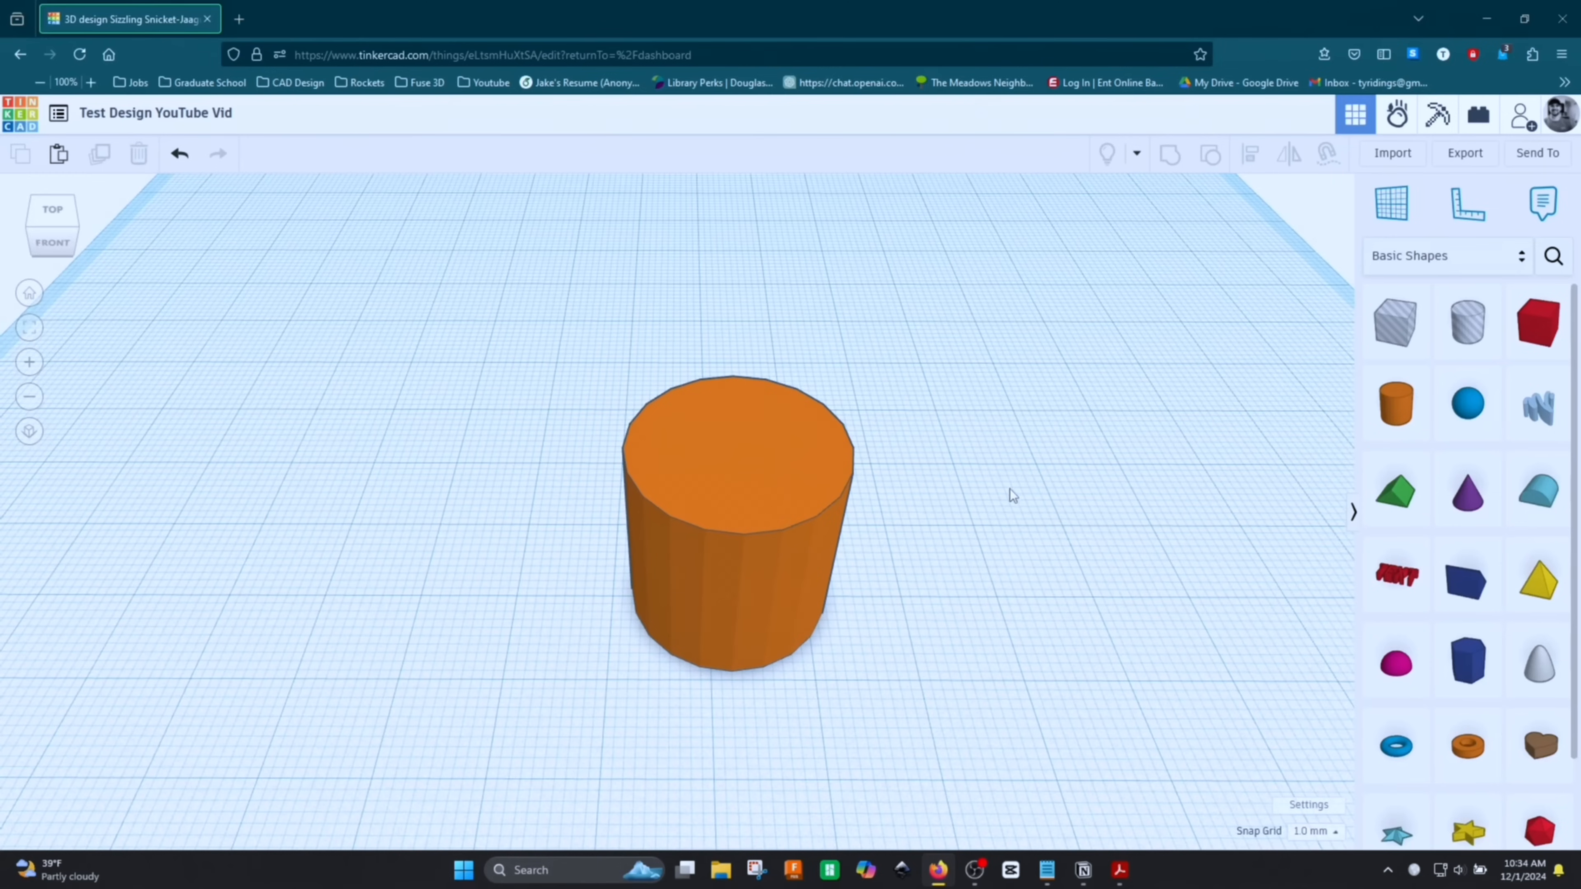
Select the cylinder and stretch its height to 28 mm
left_click(750, 441)
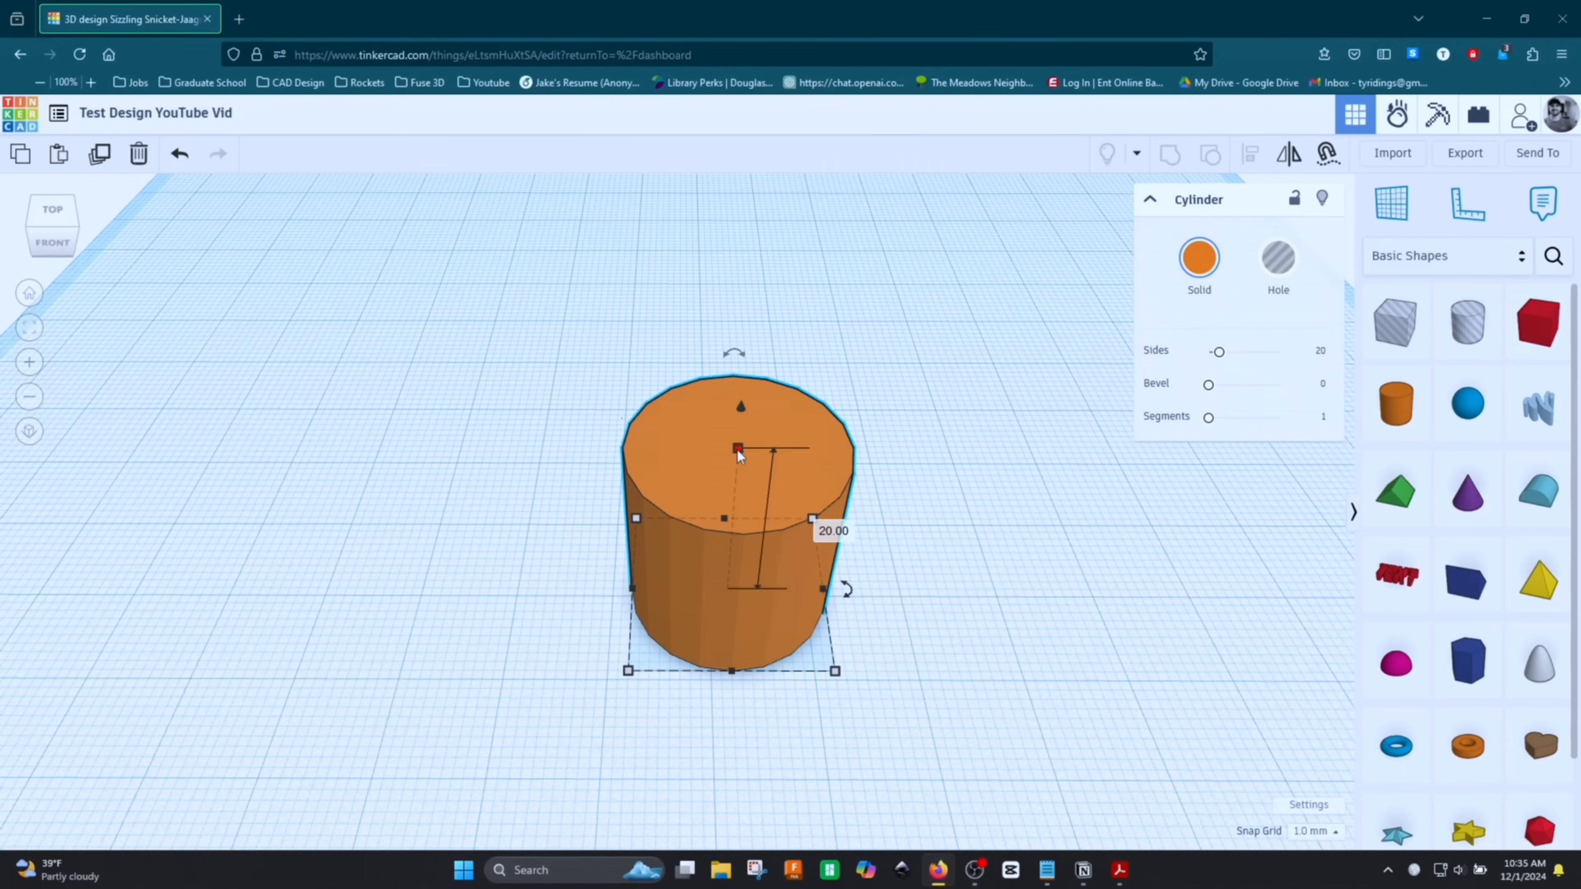
scroll(882, 523, "down", 3)
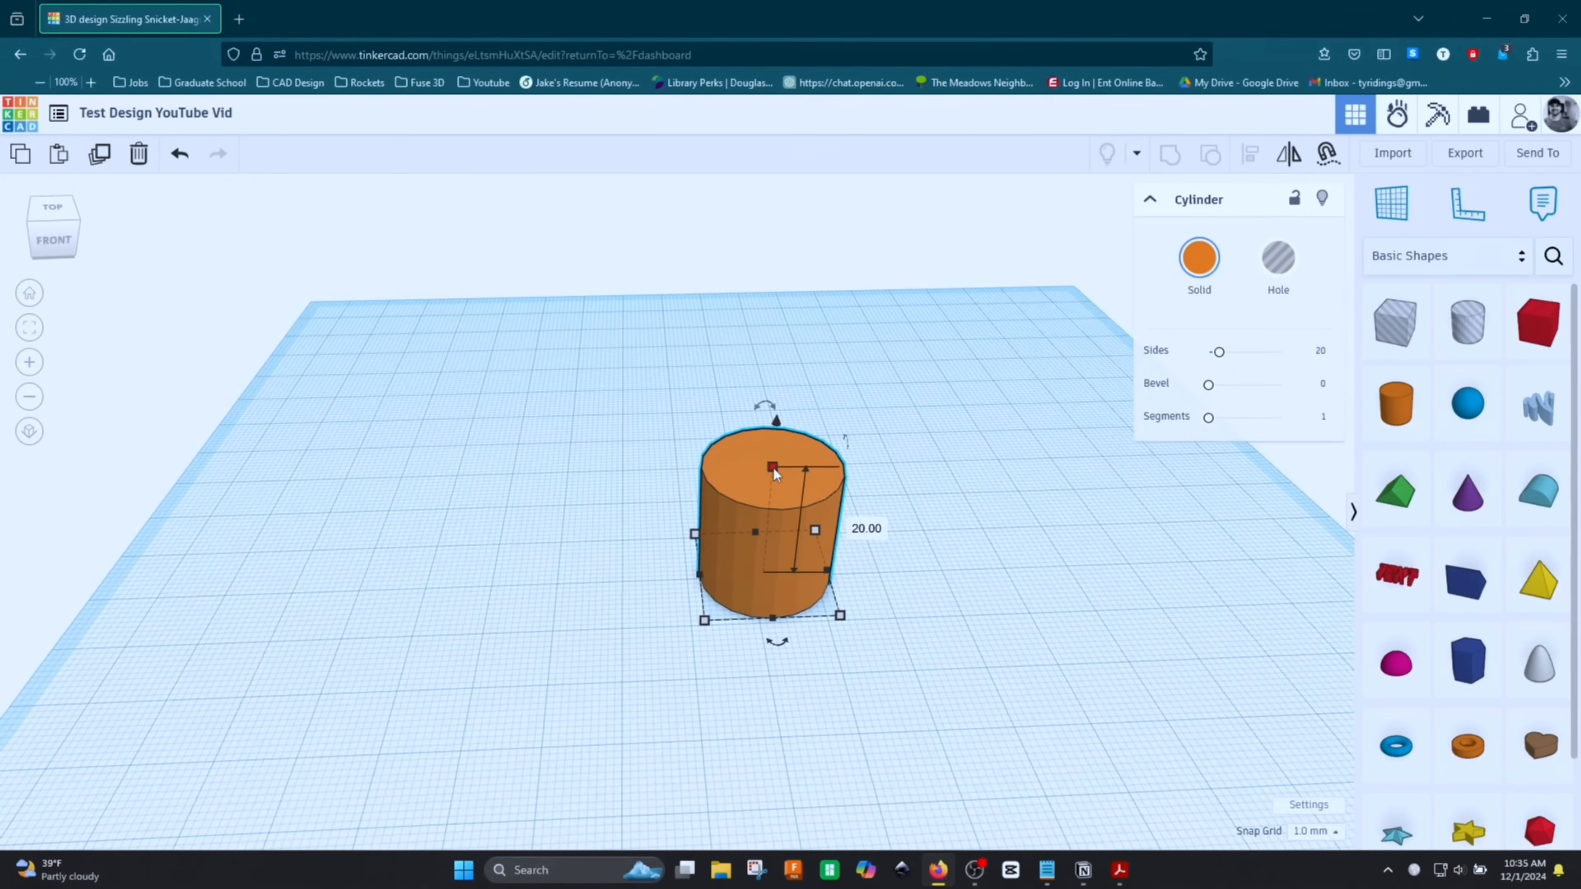
right_click_drag(866, 534, 787, 487)
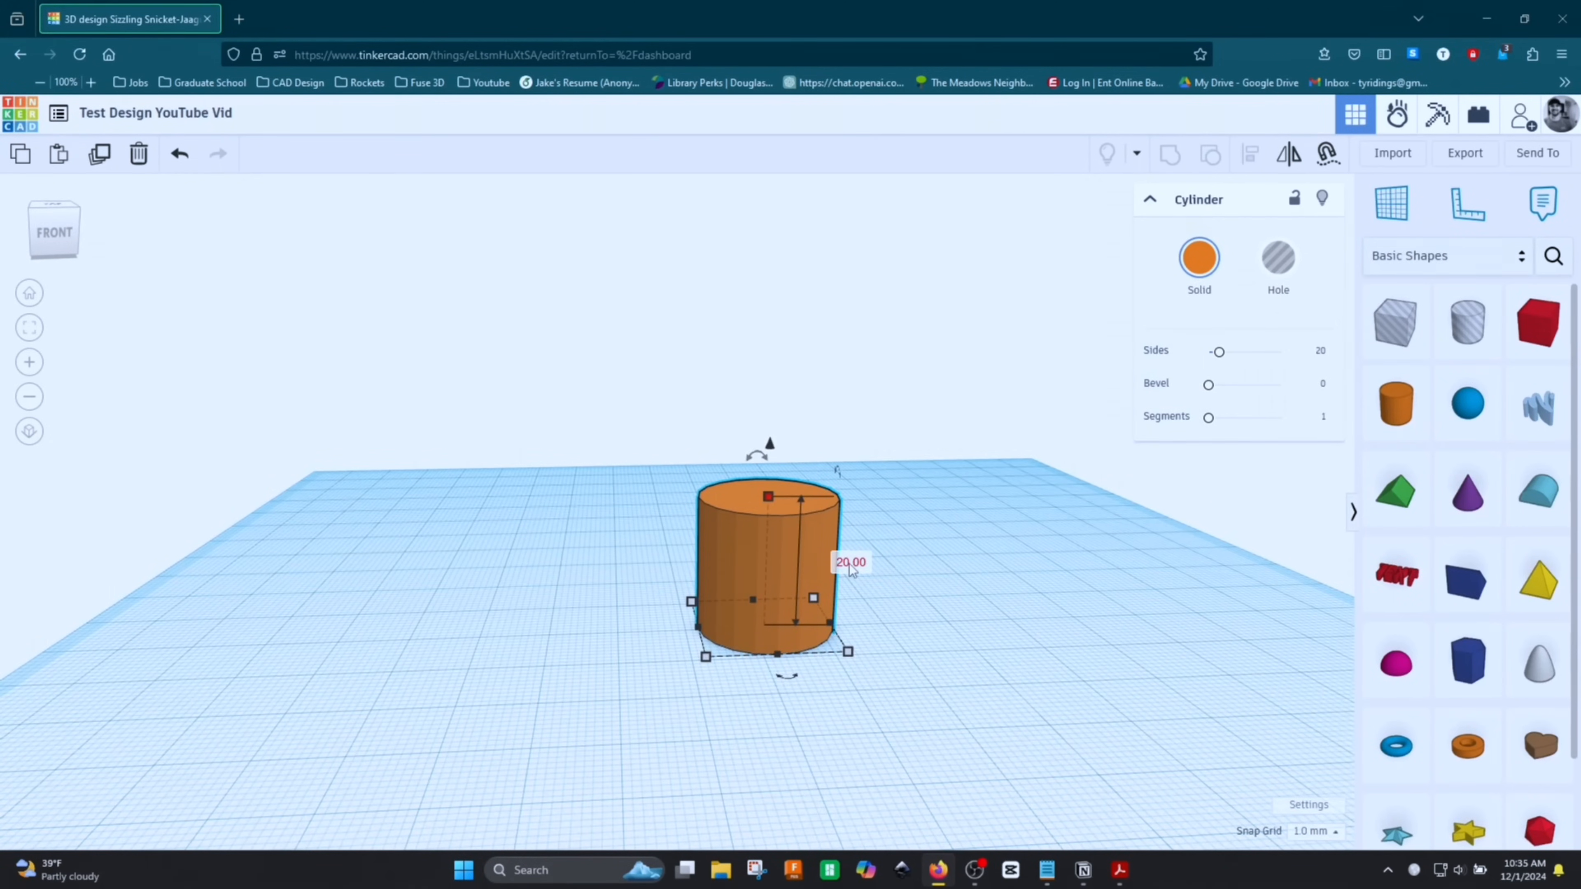
mouse_move(770, 444)
left_mouse_down()
mouse_move(759, 240)
mouse_move(761, 473)
mouse_move(772, 430)
left_mouse_up()
right_click_drag(772, 430, 772, 616)
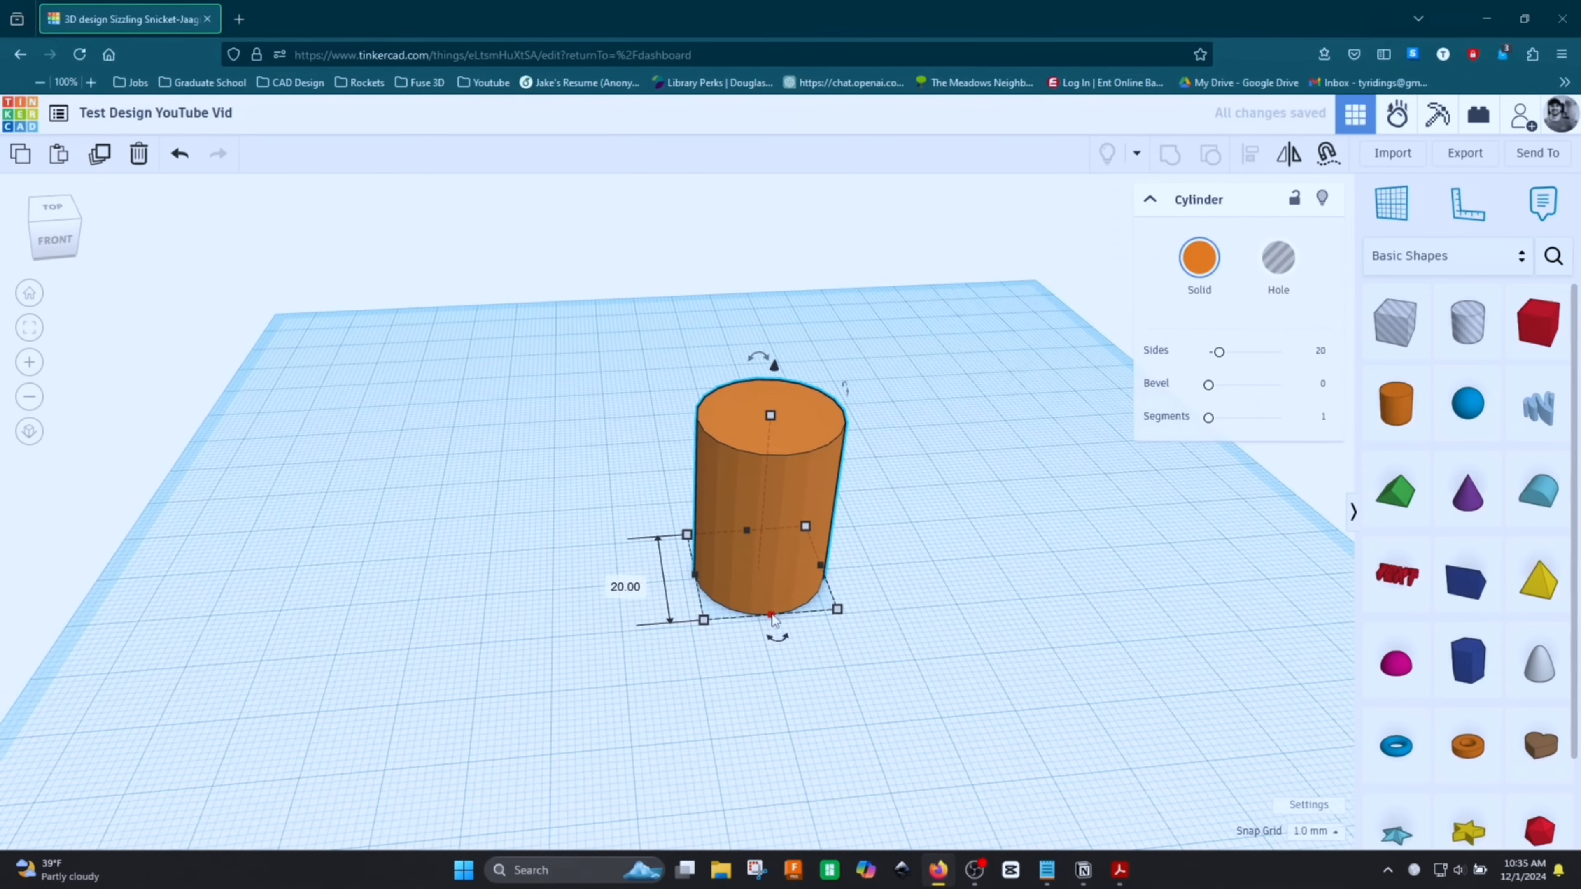
Try stretching the cylinder's depth forward to 34 mm, then undo the stretch
left_click_drag(772, 616, 794, 705)
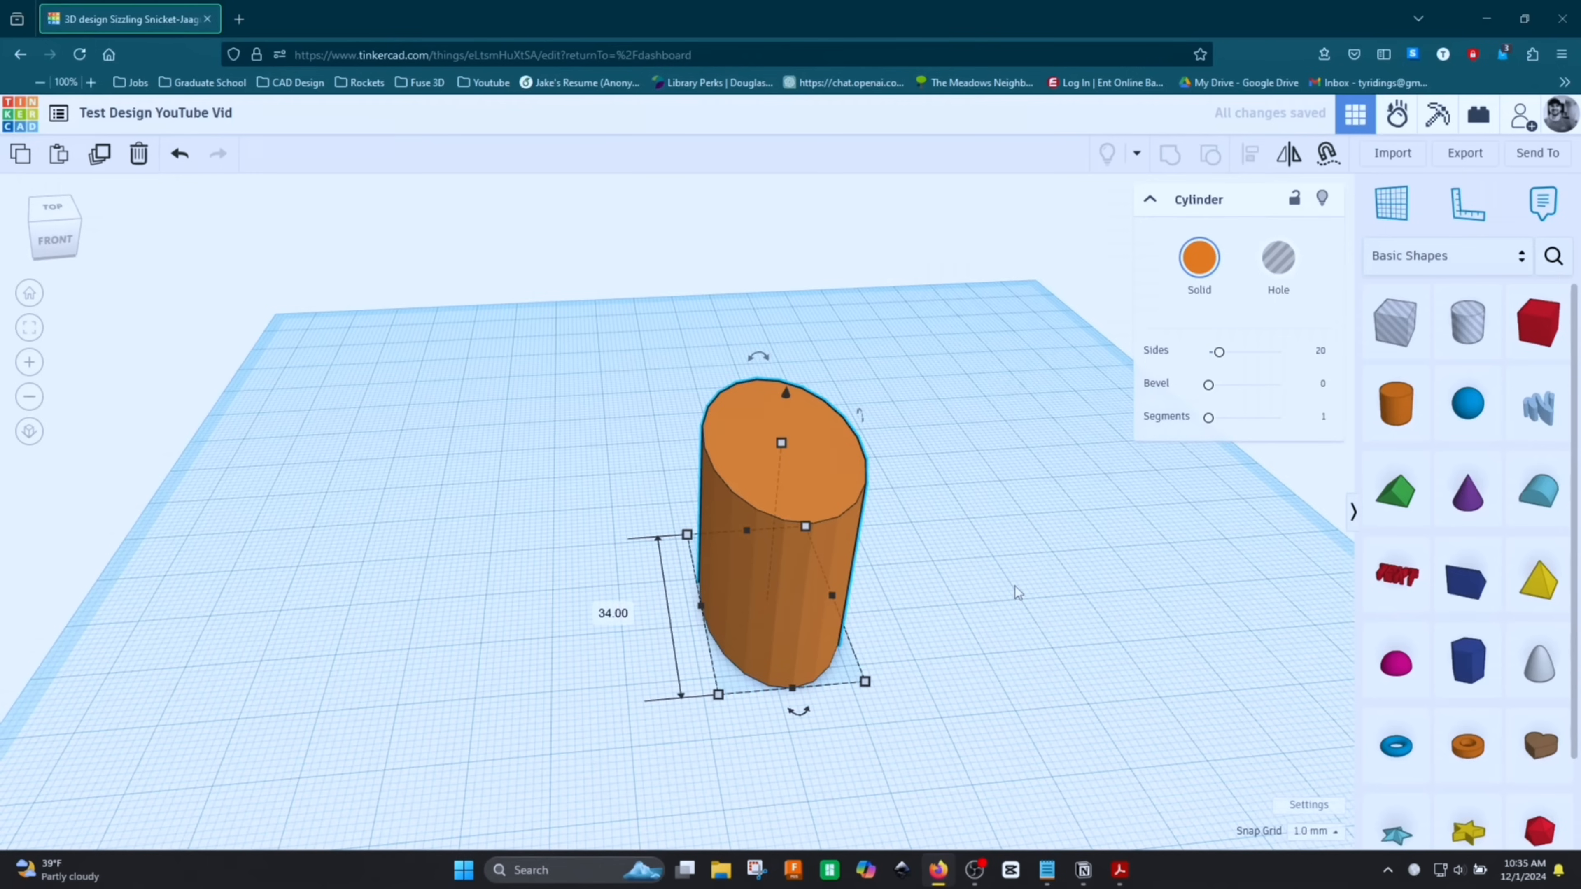
key("ctrl+z")
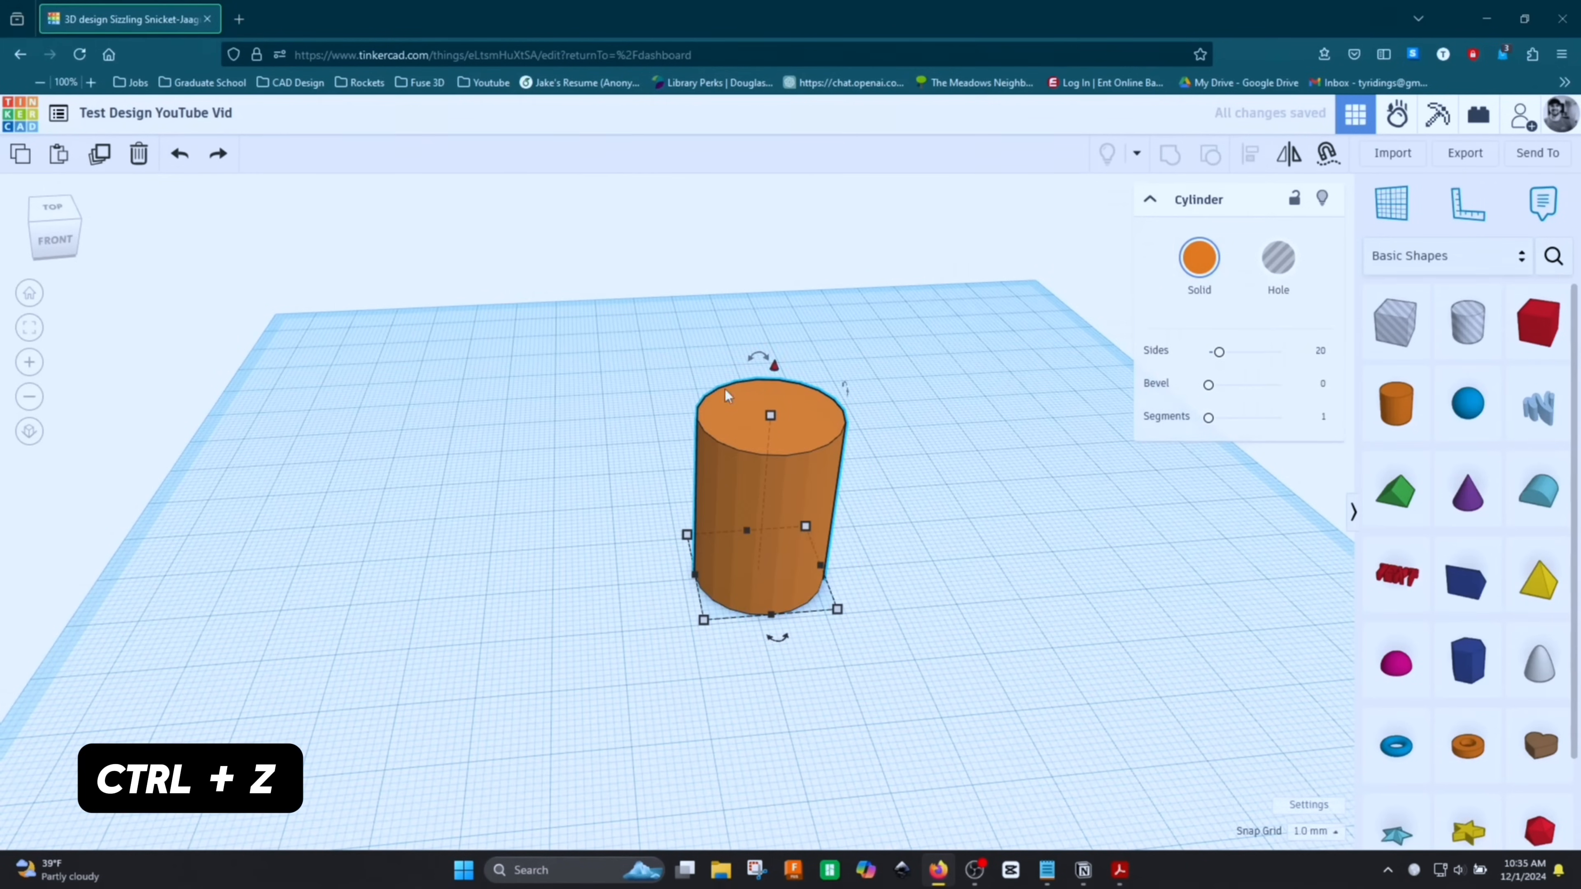
Set the cylinder's height to exactly 25 mm
scroll(716, 404, "up", 2)
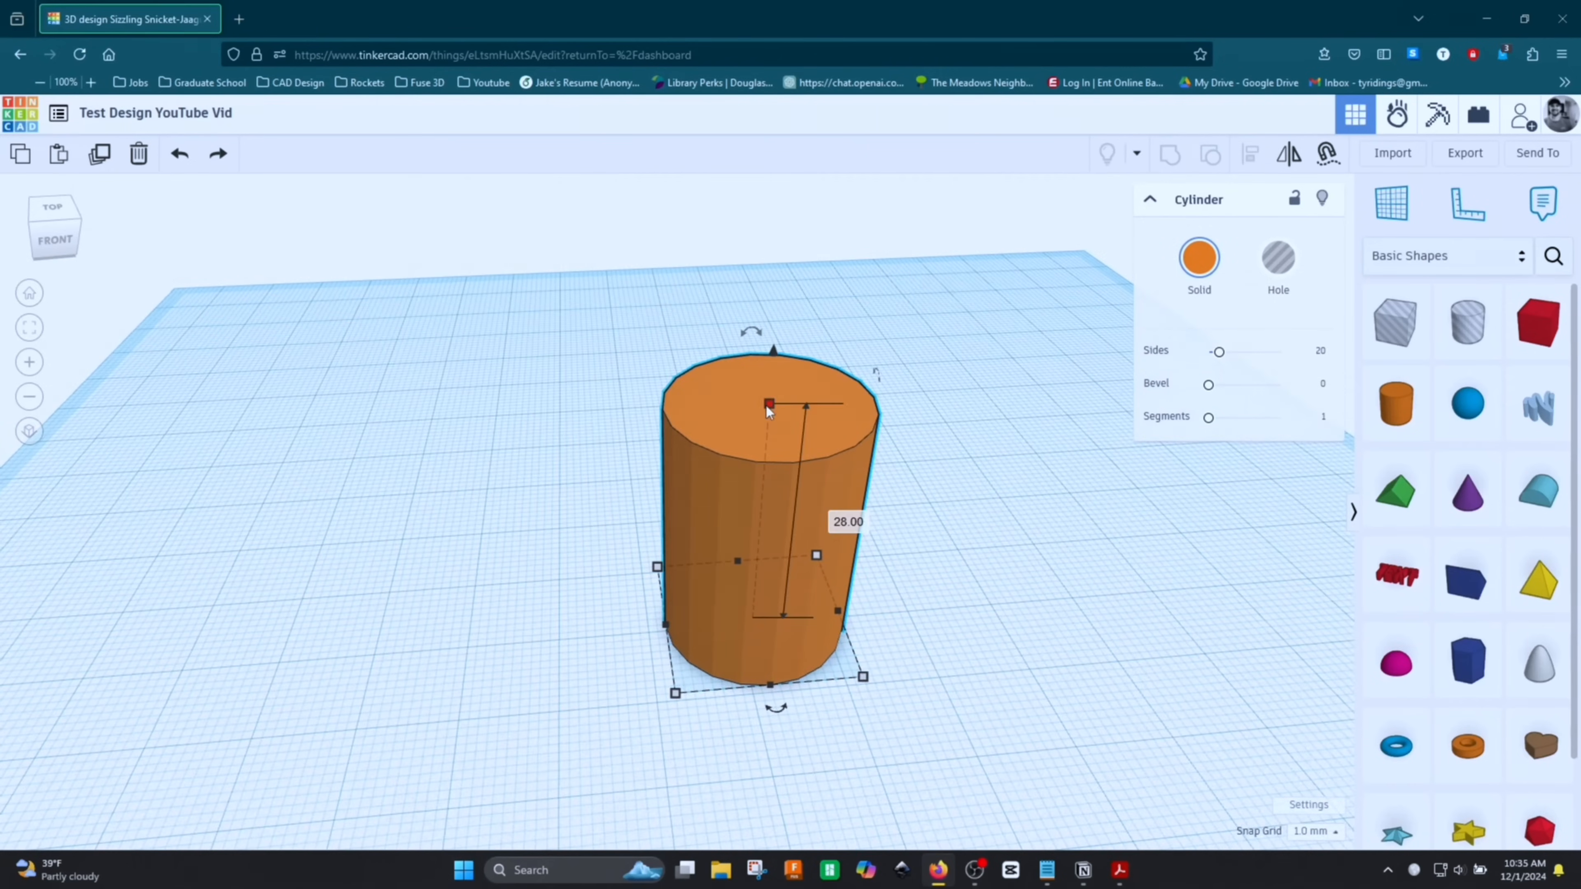
left_click(849, 525)
type("25")
key("Return")
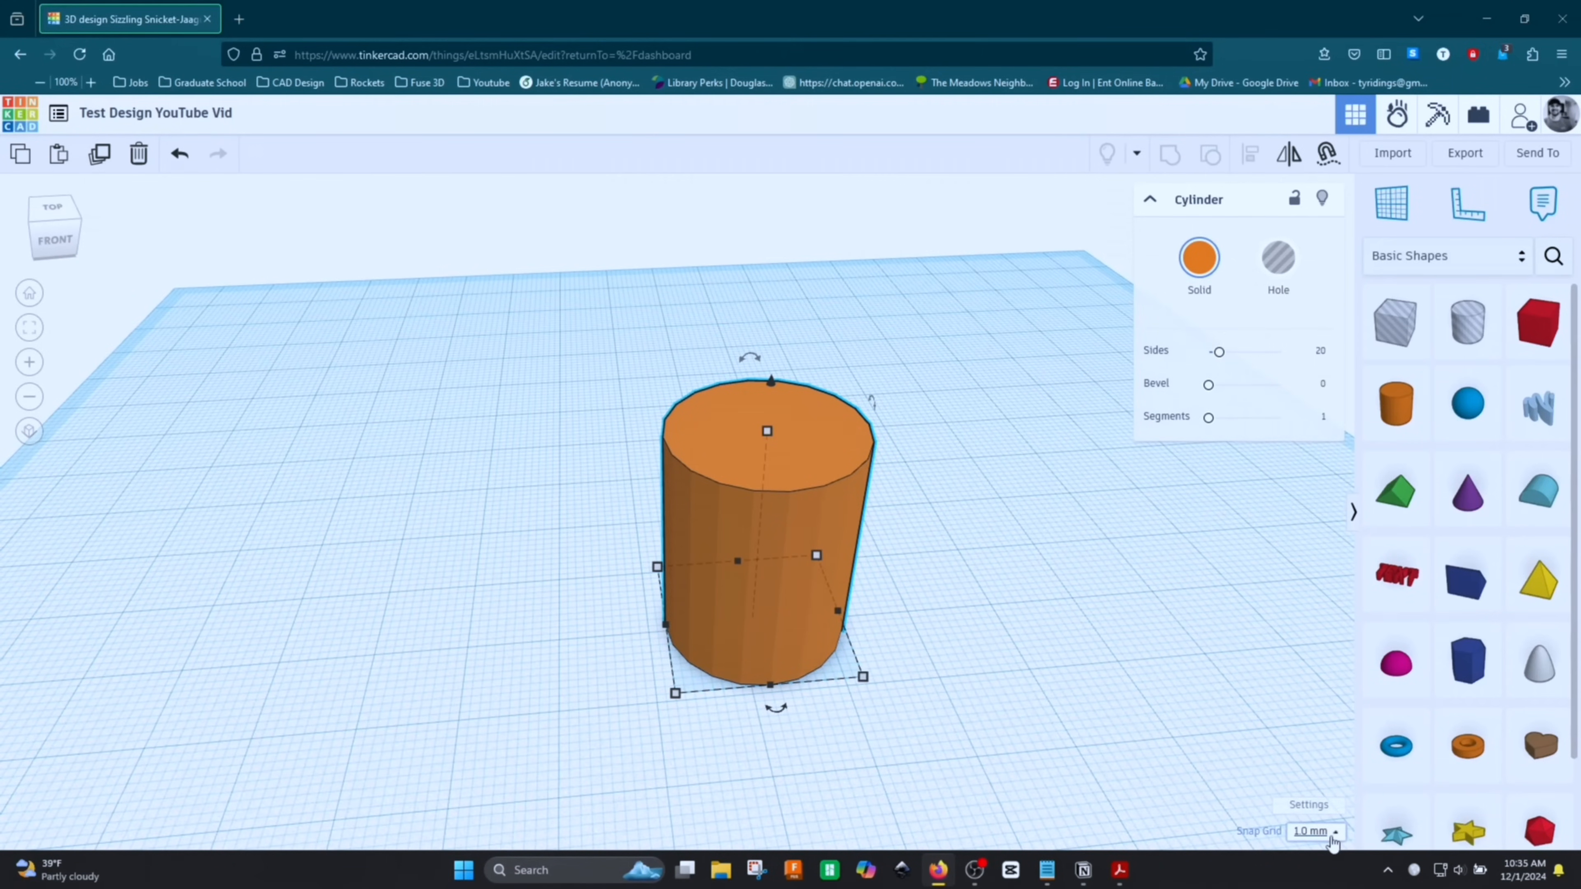
Review the units, presets and workplane size in the workspace settings, then close them
left_click(1308, 804)
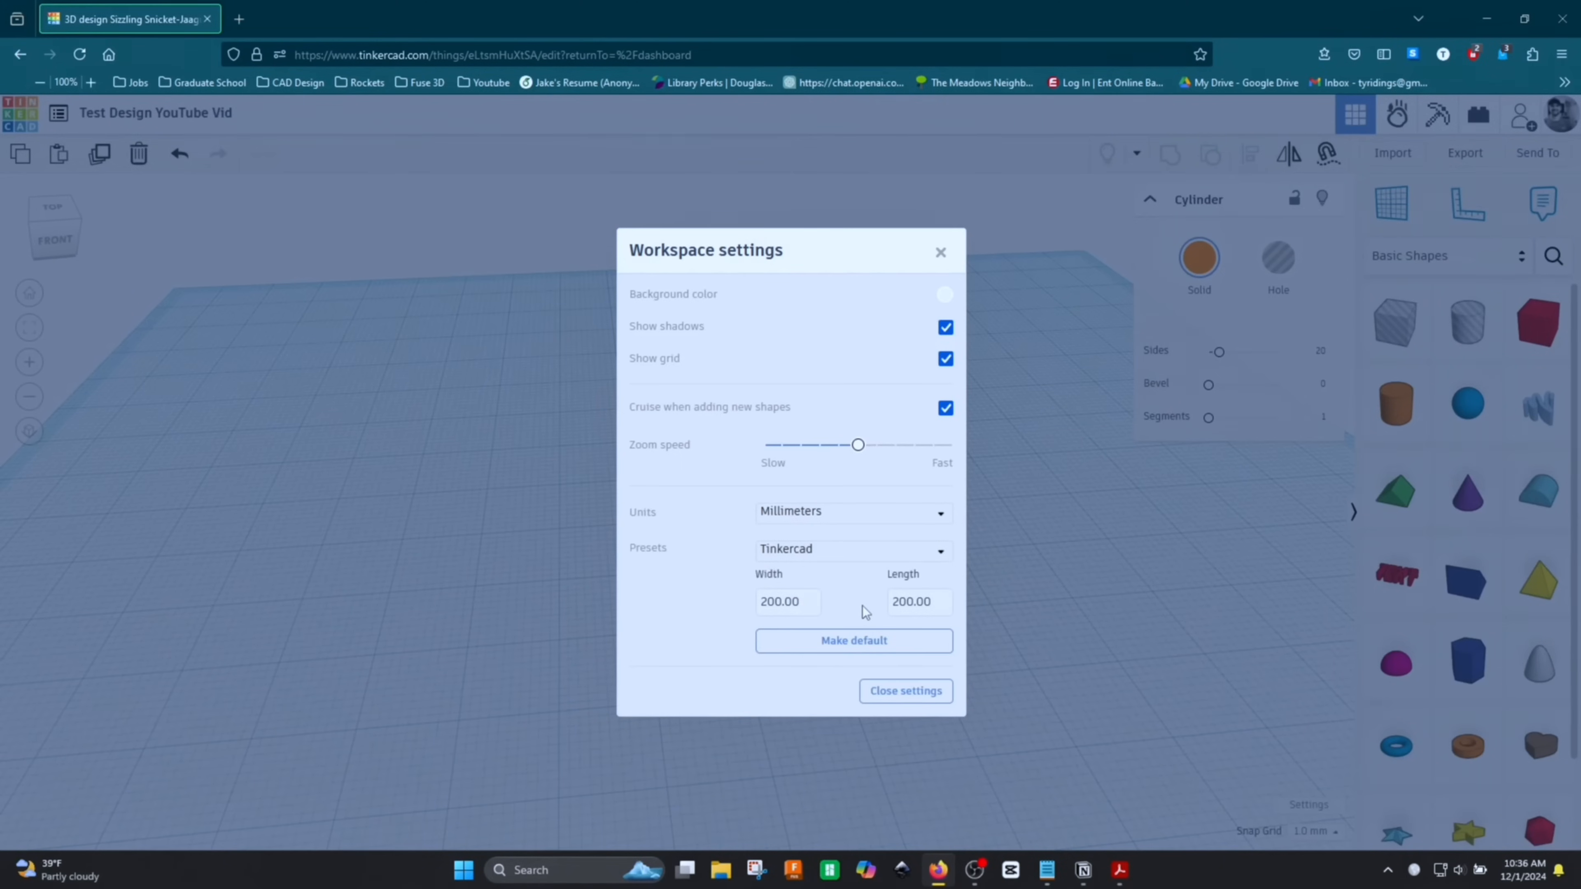
left_click(939, 253)
Open the cylinder's depth dimension for editing, then leave it and deselect the cylinder
right_click_drag(939, 557, 953, 628)
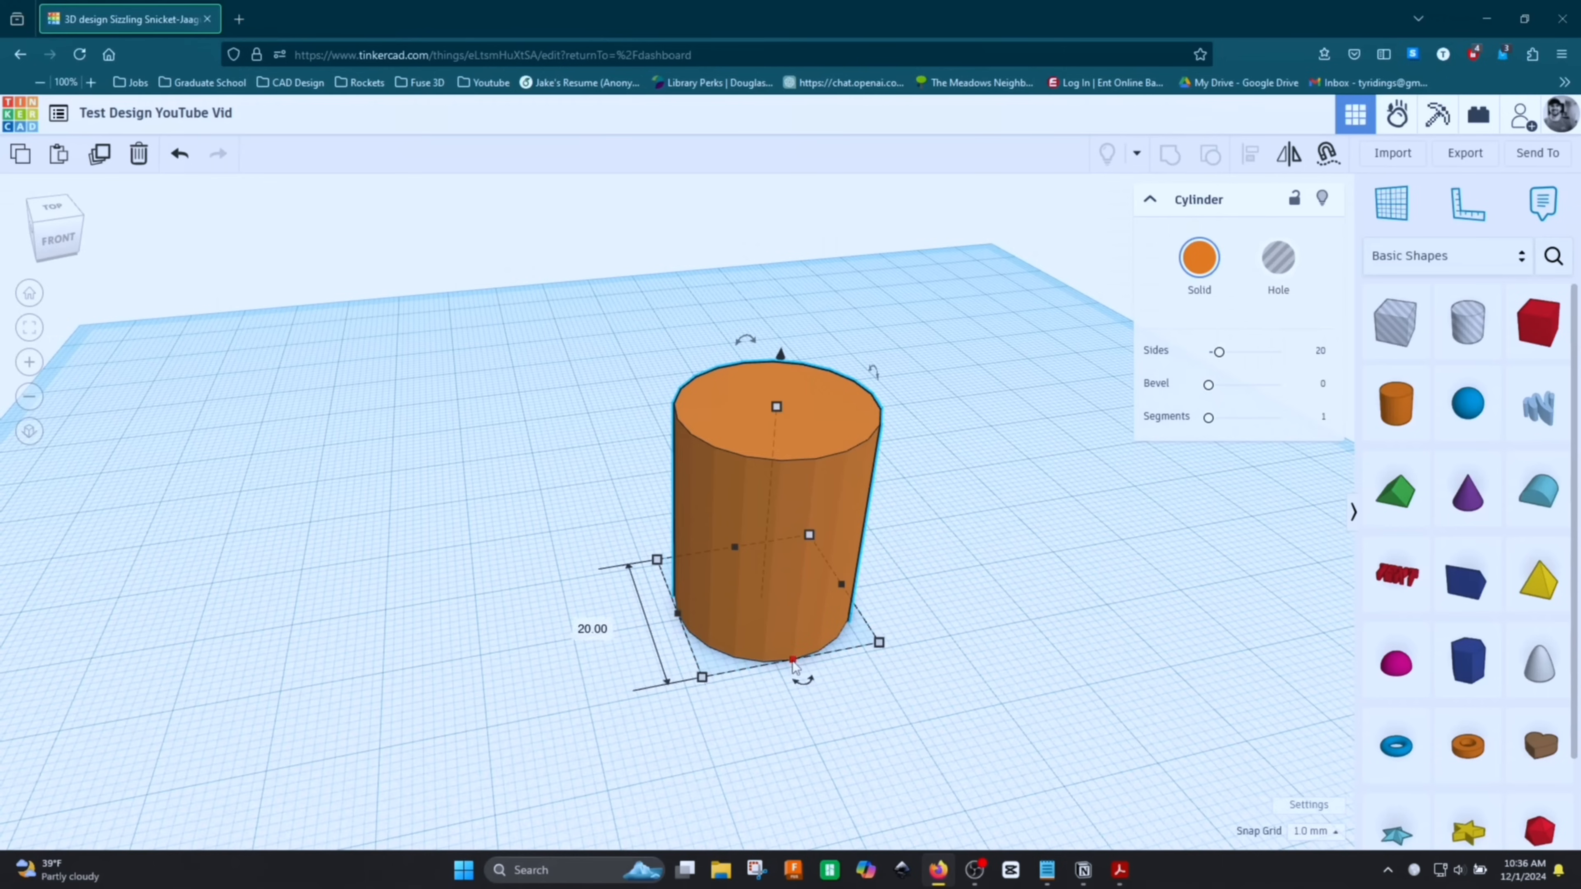
left_click(592, 638)
left_click(1062, 607)
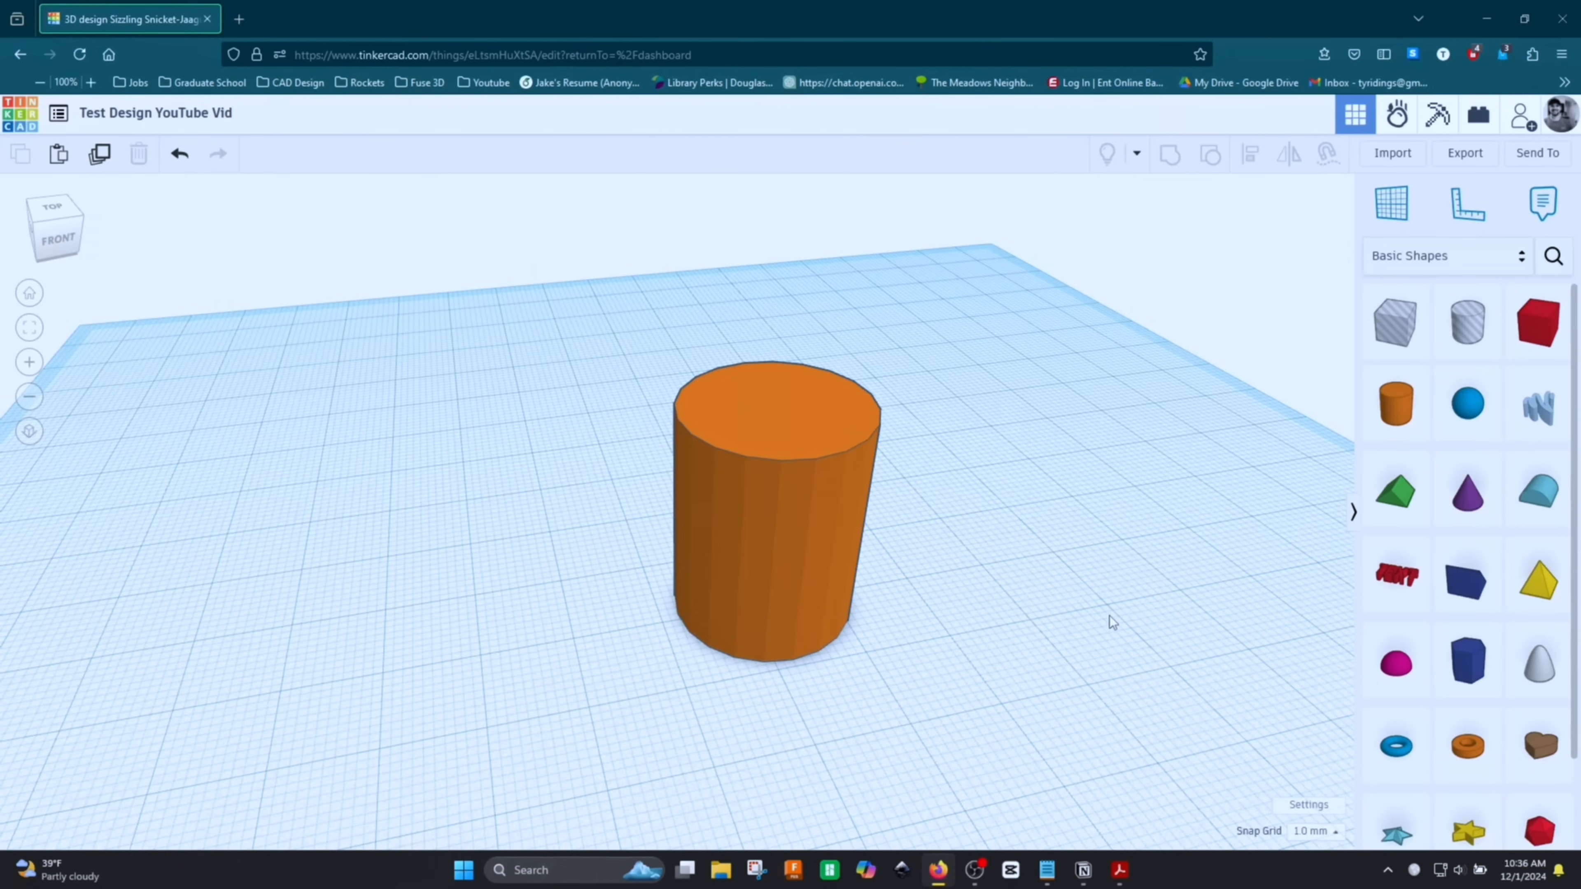
Stretch the cylinder freehand to a clearly taller height and deselect it
right_click_drag(1109, 616, 938, 521)
left_click(808, 427)
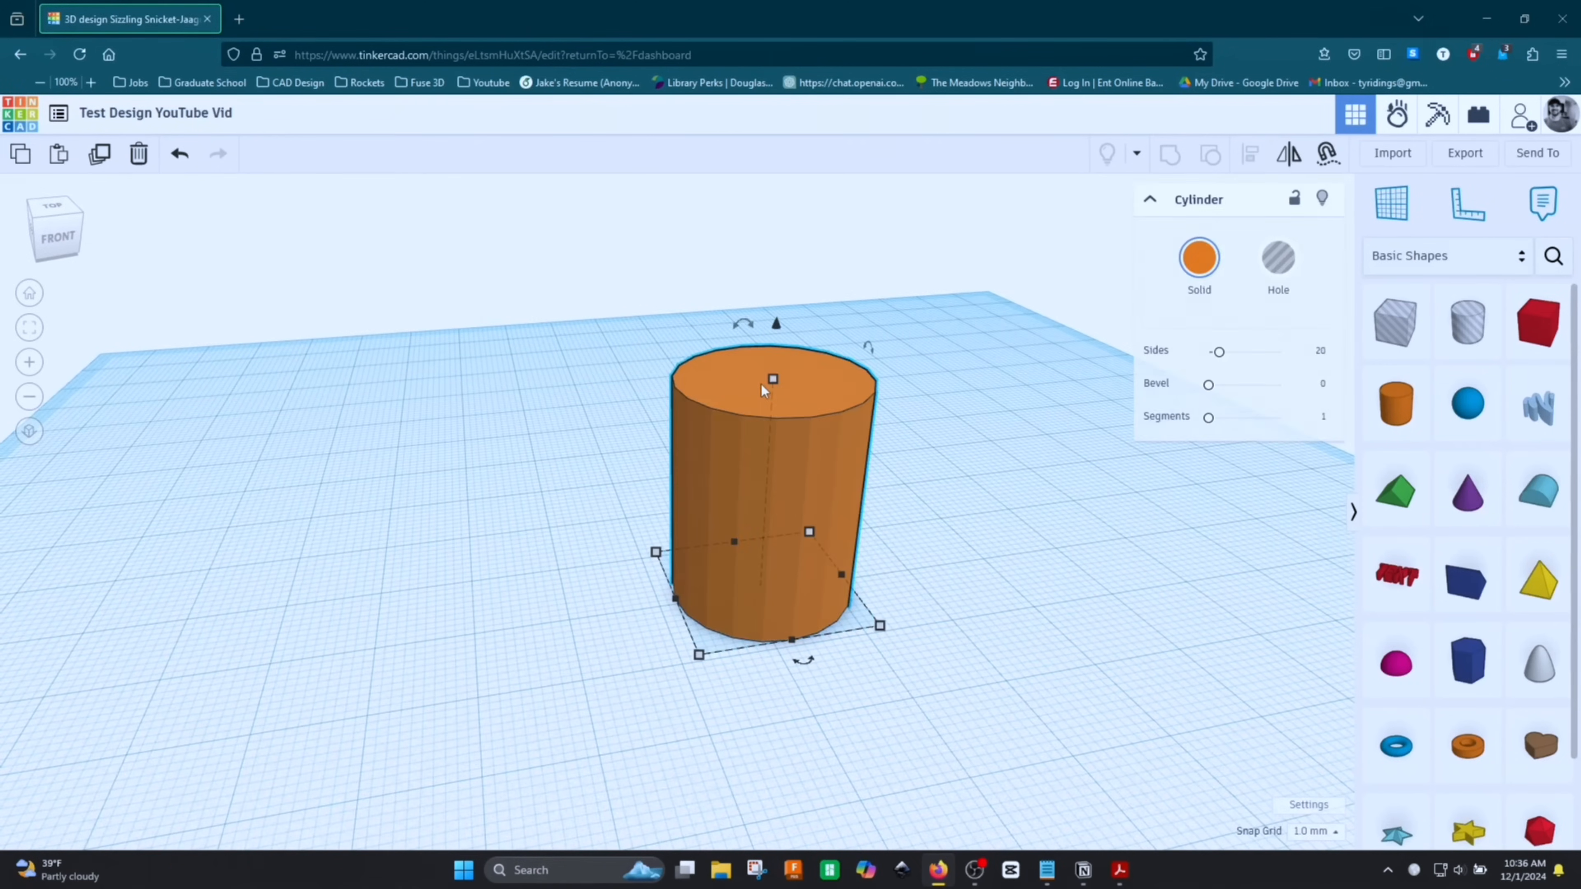
left_click_drag(768, 390, 778, 267)
left_click(968, 509)
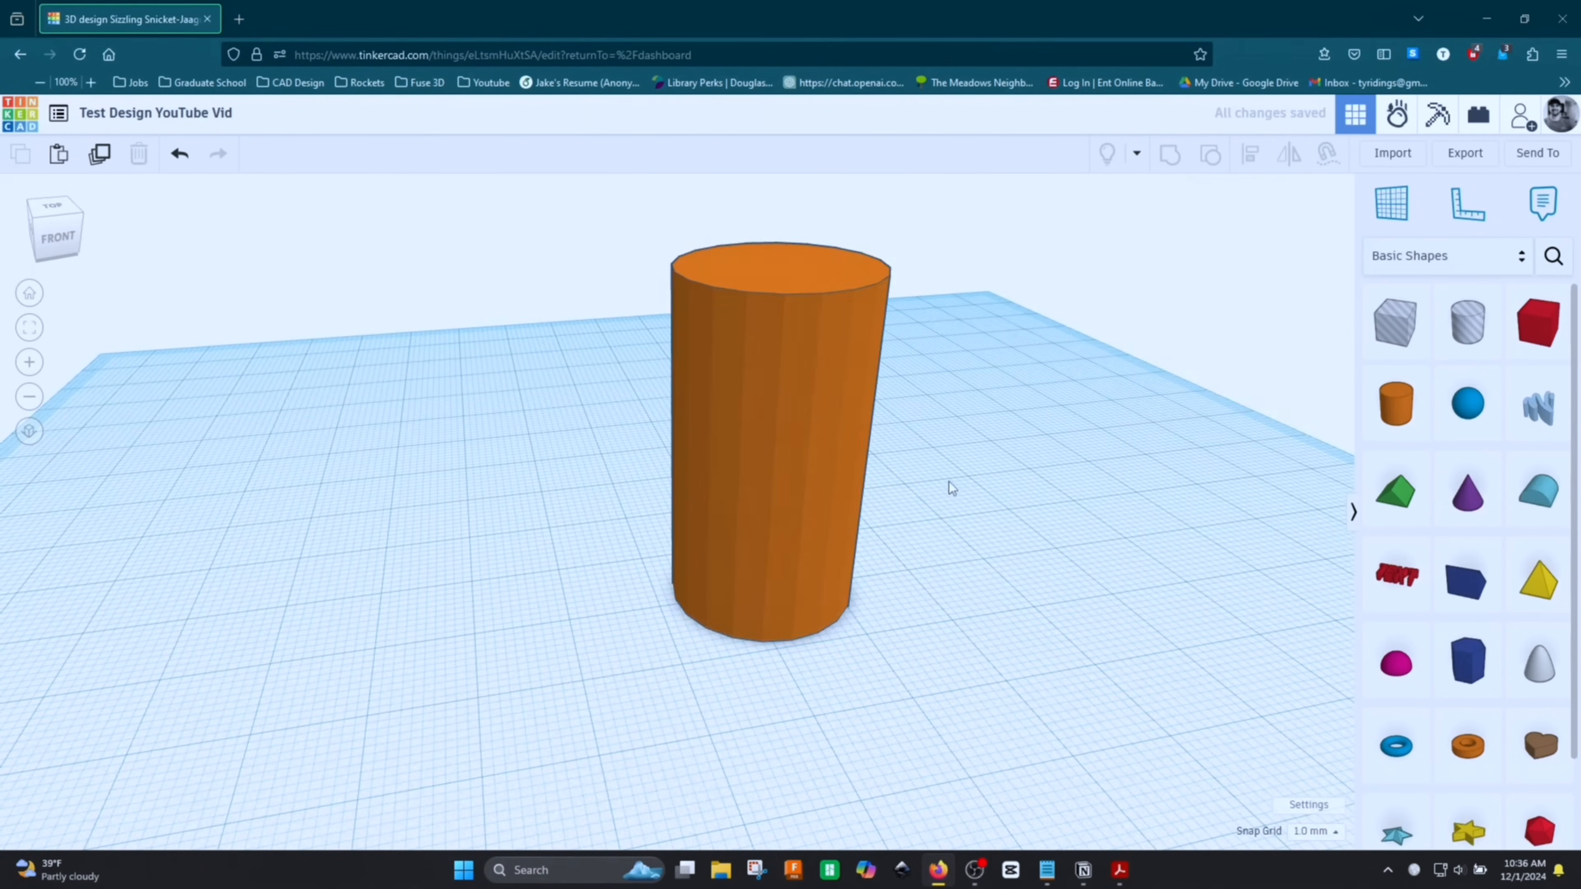
right_click_drag(946, 487, 978, 579)
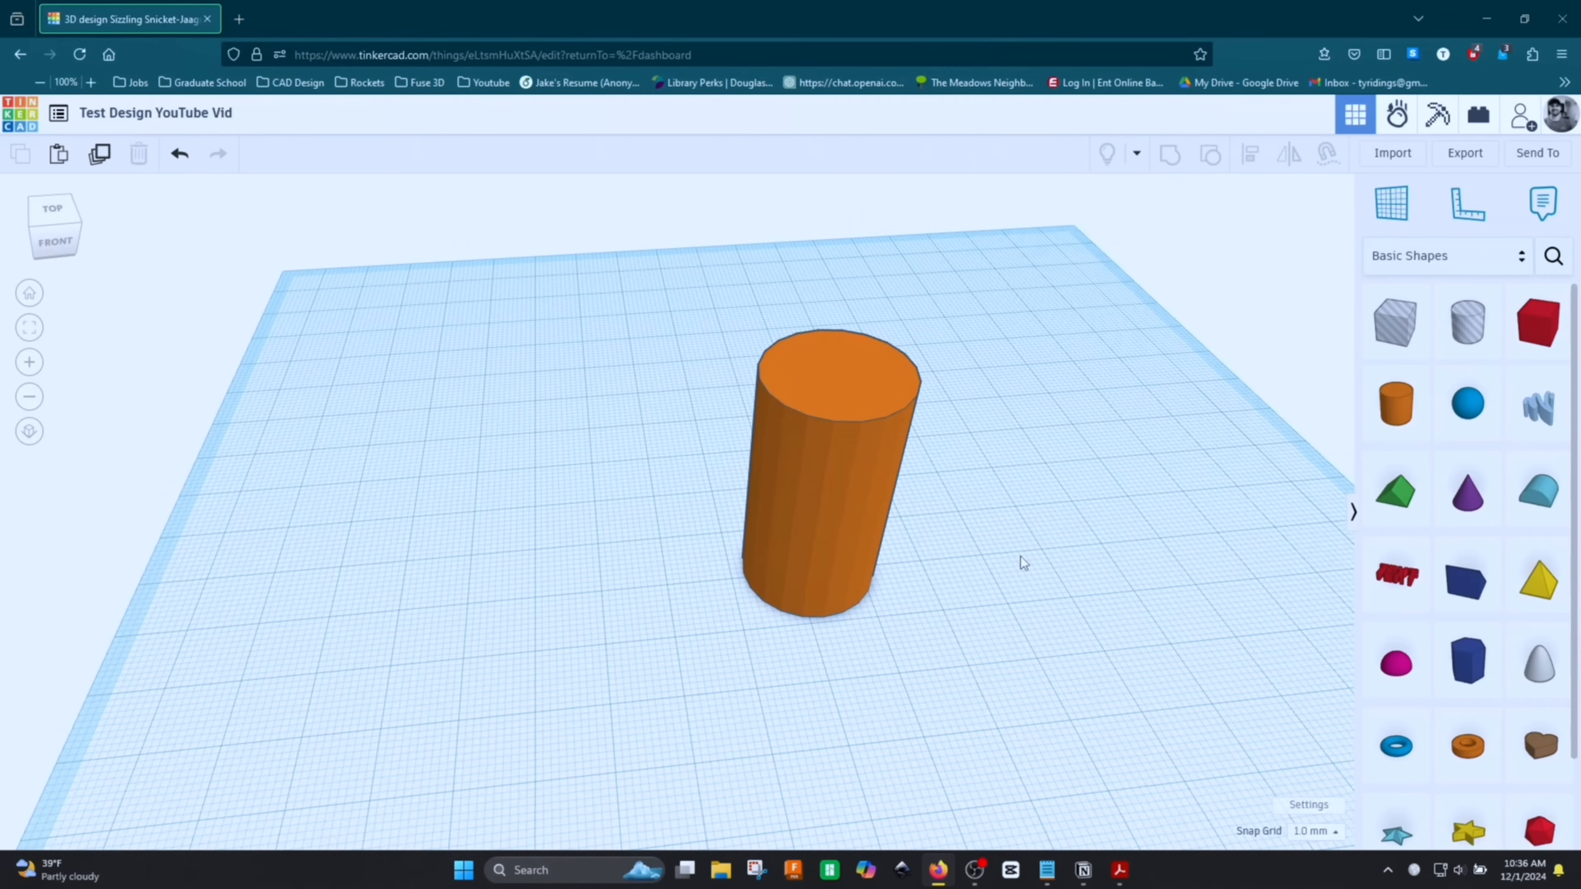
Scale the cylinder down uniformly from its front base corner to a height of about 34 mm
left_click(787, 547)
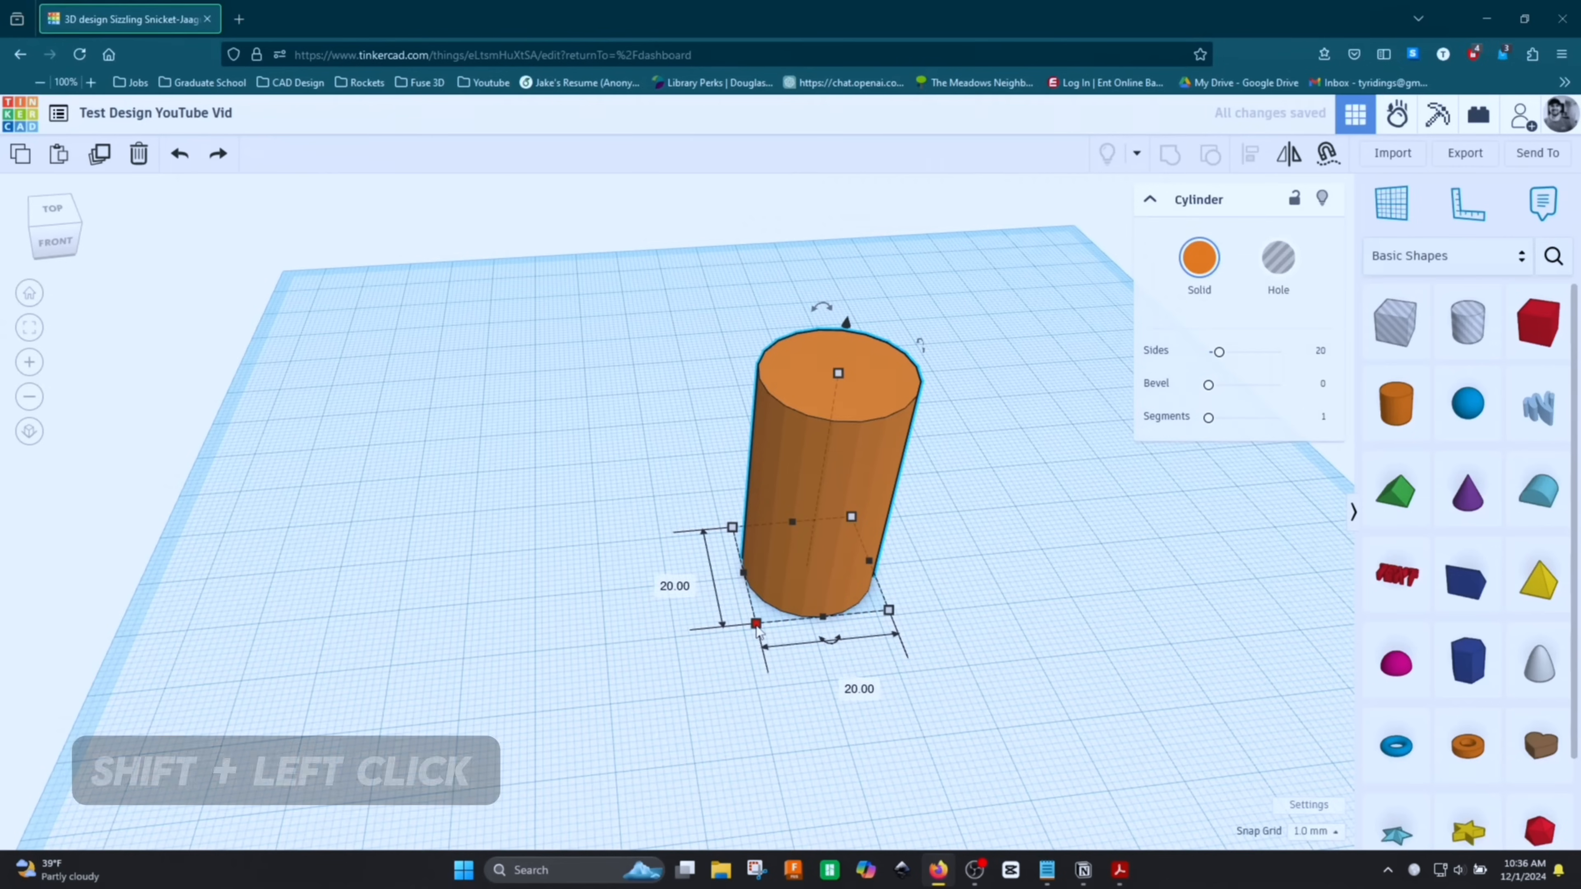
left_click_drag(757, 626, 797, 611, "shift")
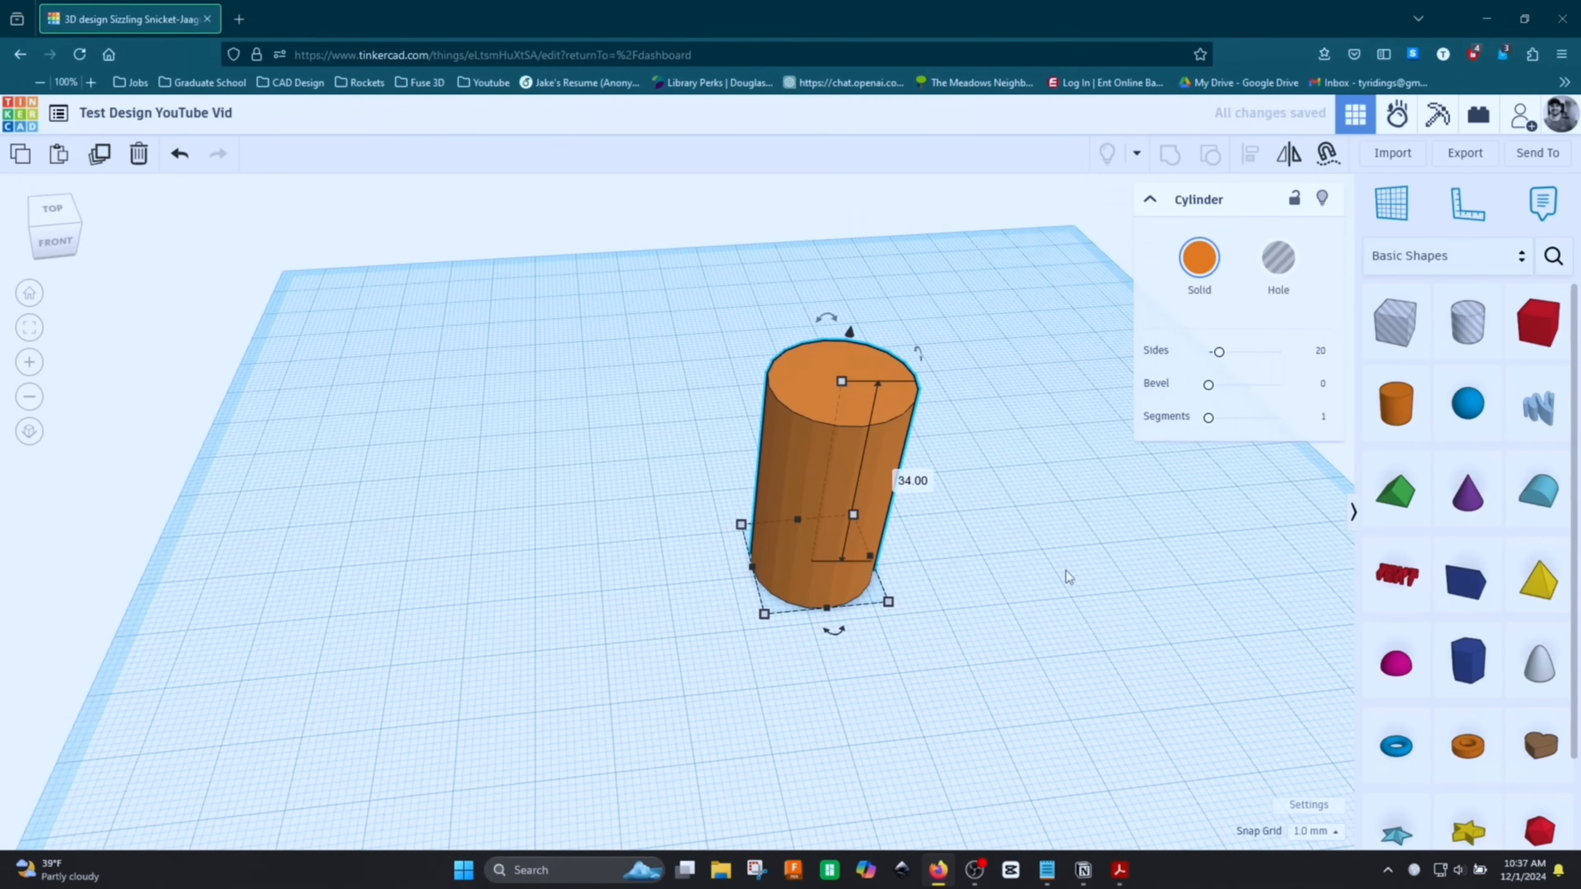
right_click_drag(1067, 571, 994, 495)
mouse_move(847, 328)
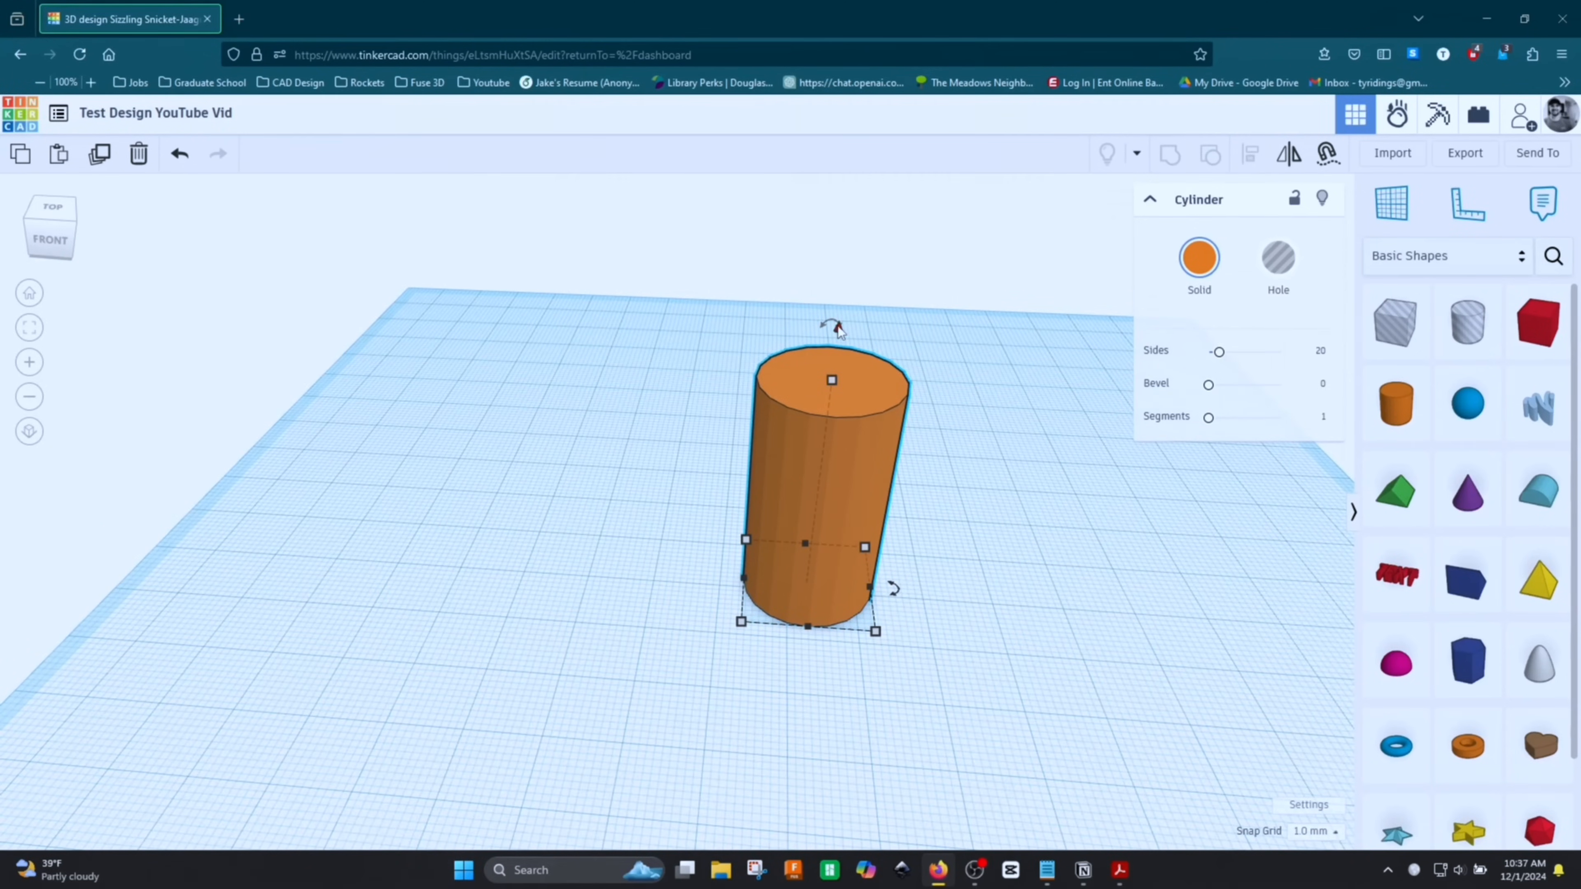
right_click_drag(980, 492, 1008, 551)
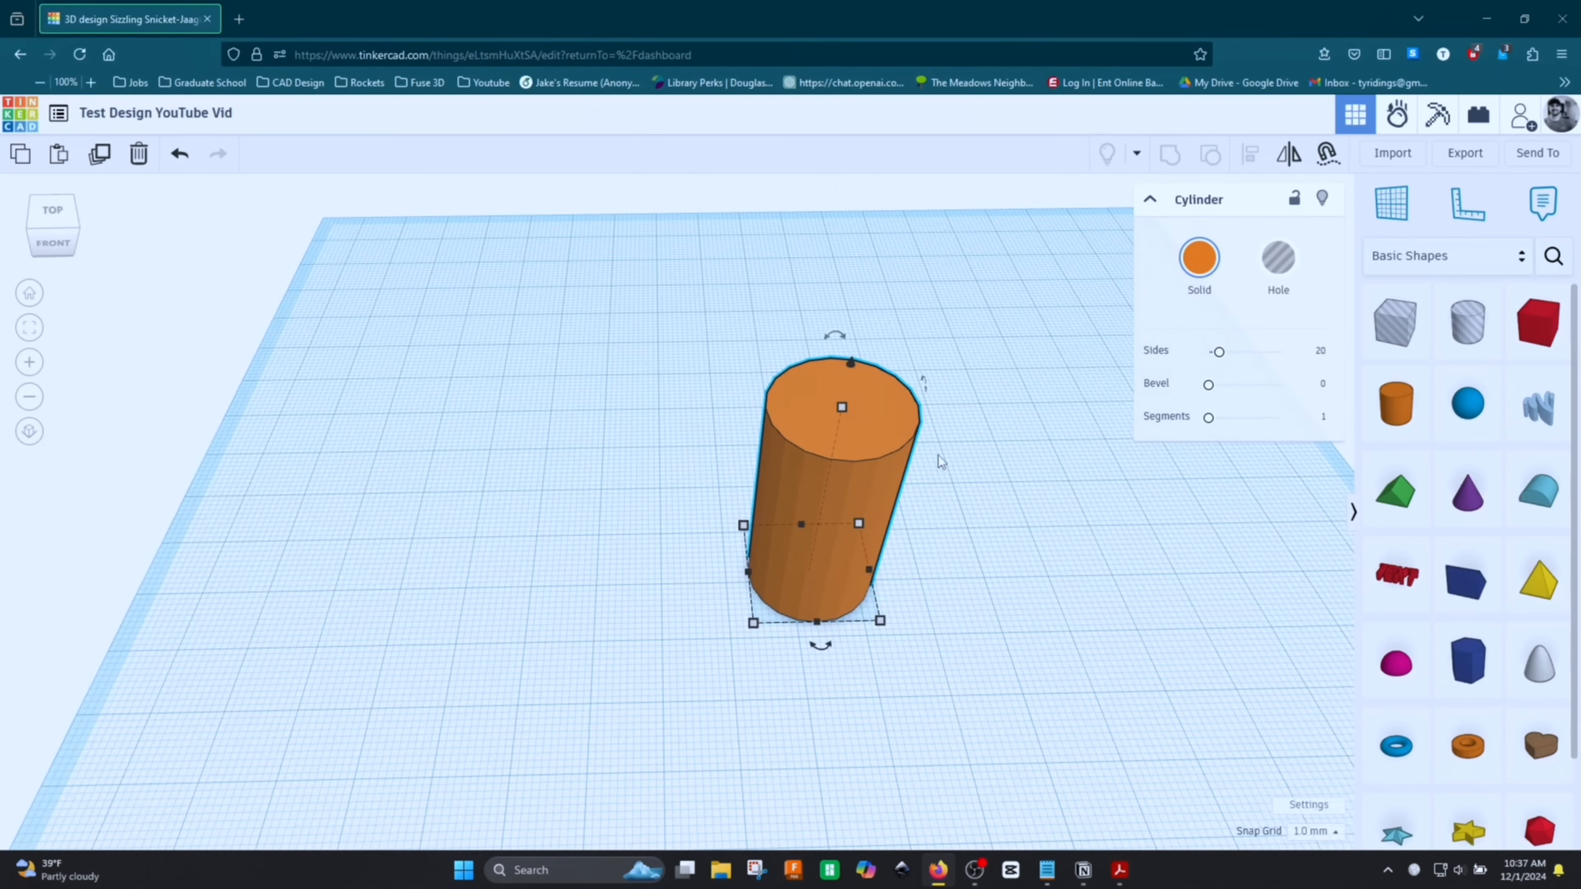
Raise the cylinder 15 mm above the workplane and deselect it
right_click_drag(1026, 578, 855, 475)
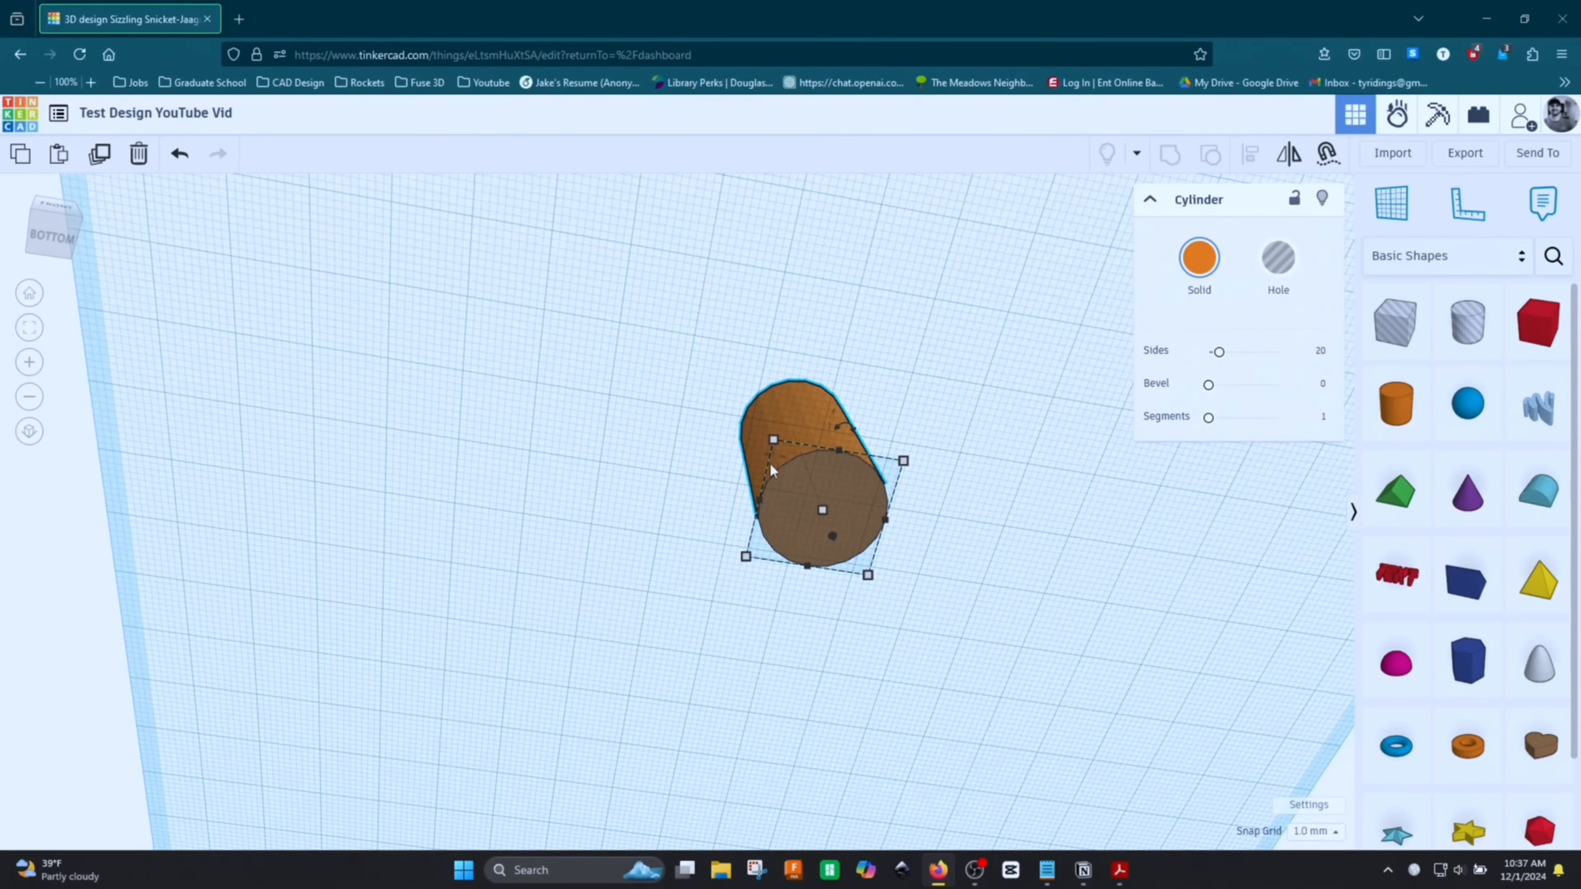
right_click_drag(834, 545, 1011, 662)
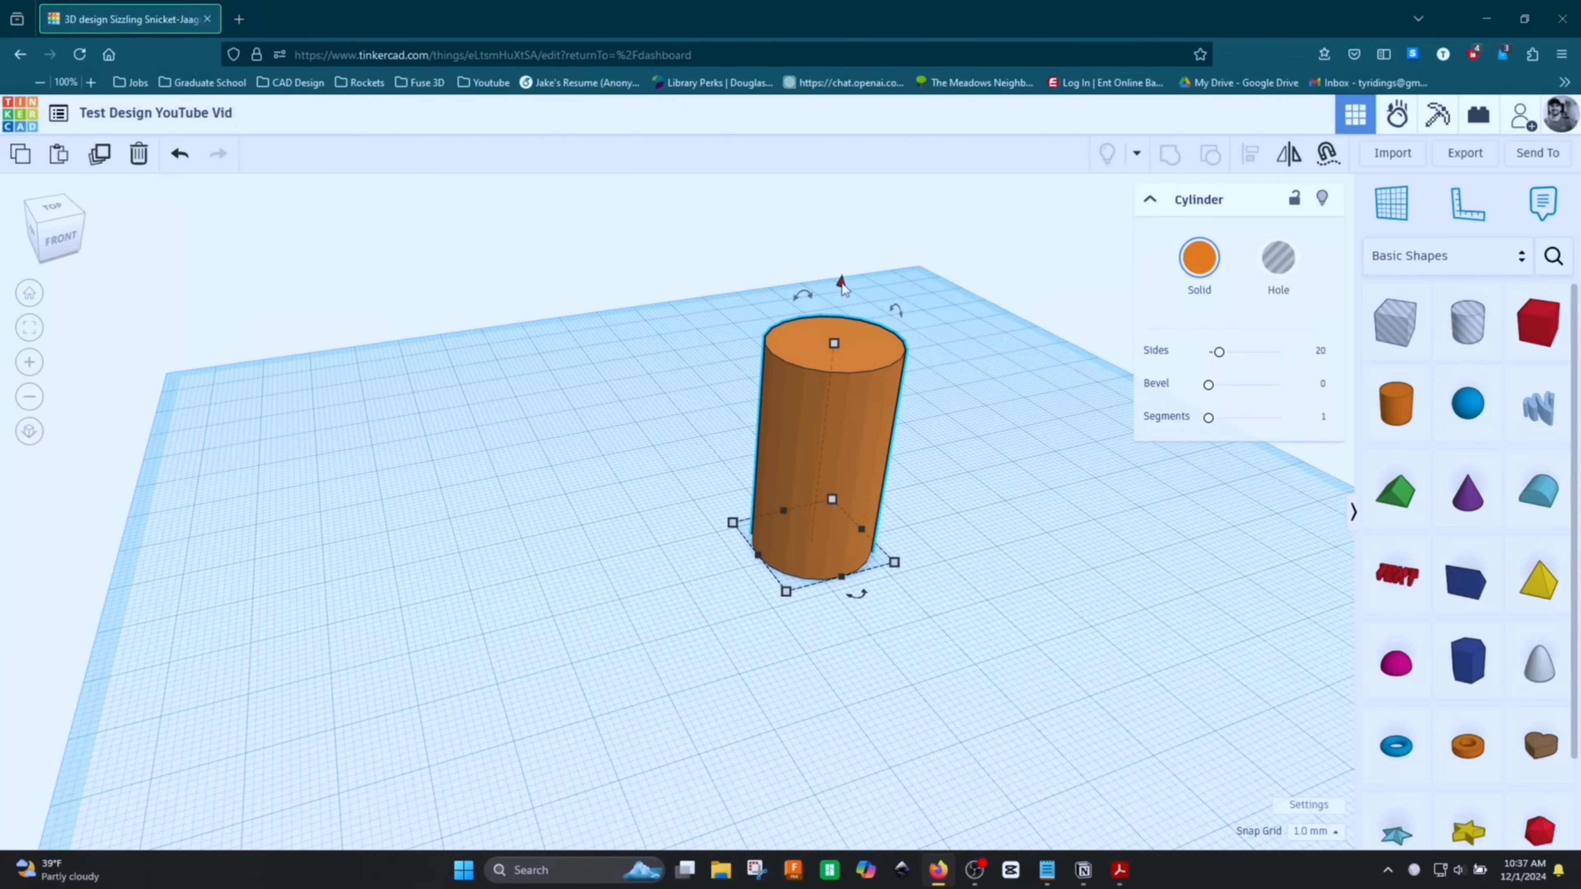
left_click_drag(841, 287, 900, 162)
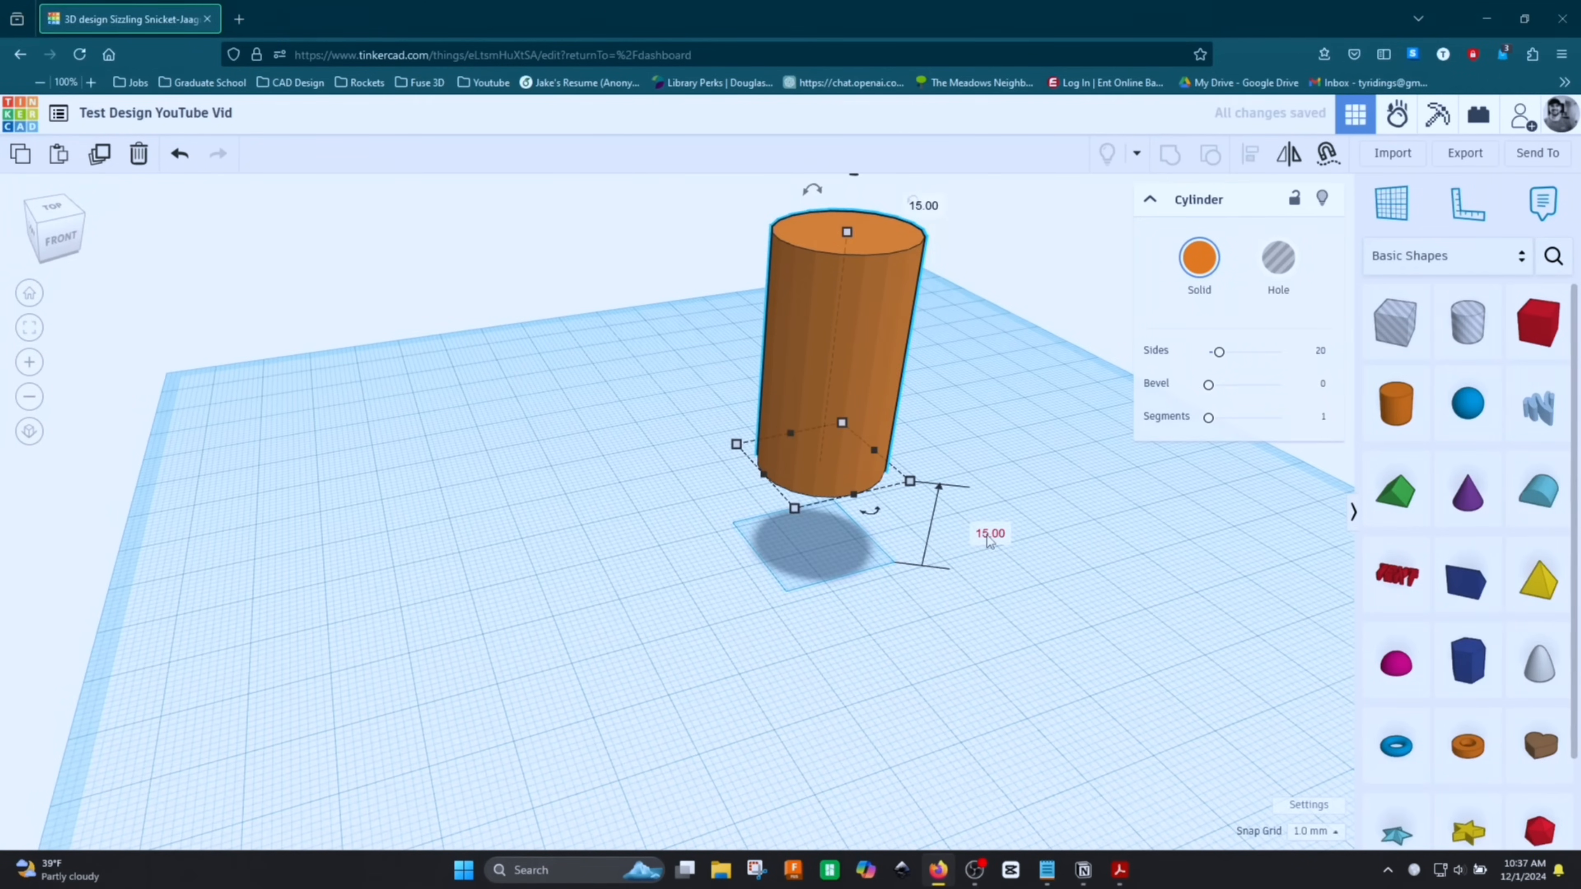
scroll(1045, 619, "up", 3)
scroll(1048, 625, "down", 4)
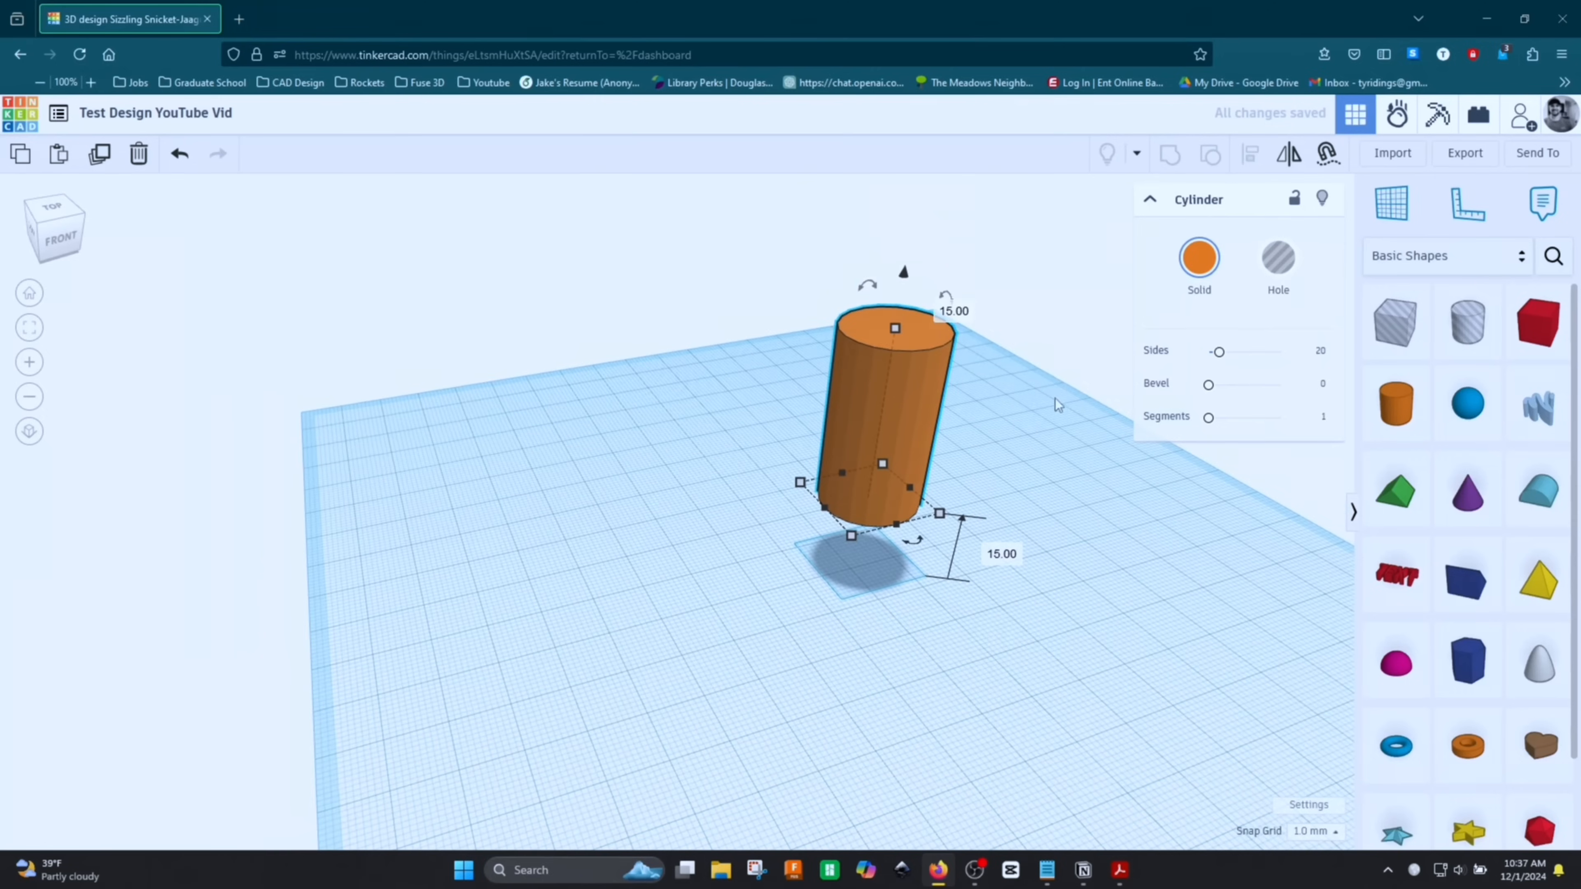
left_click(1045, 448)
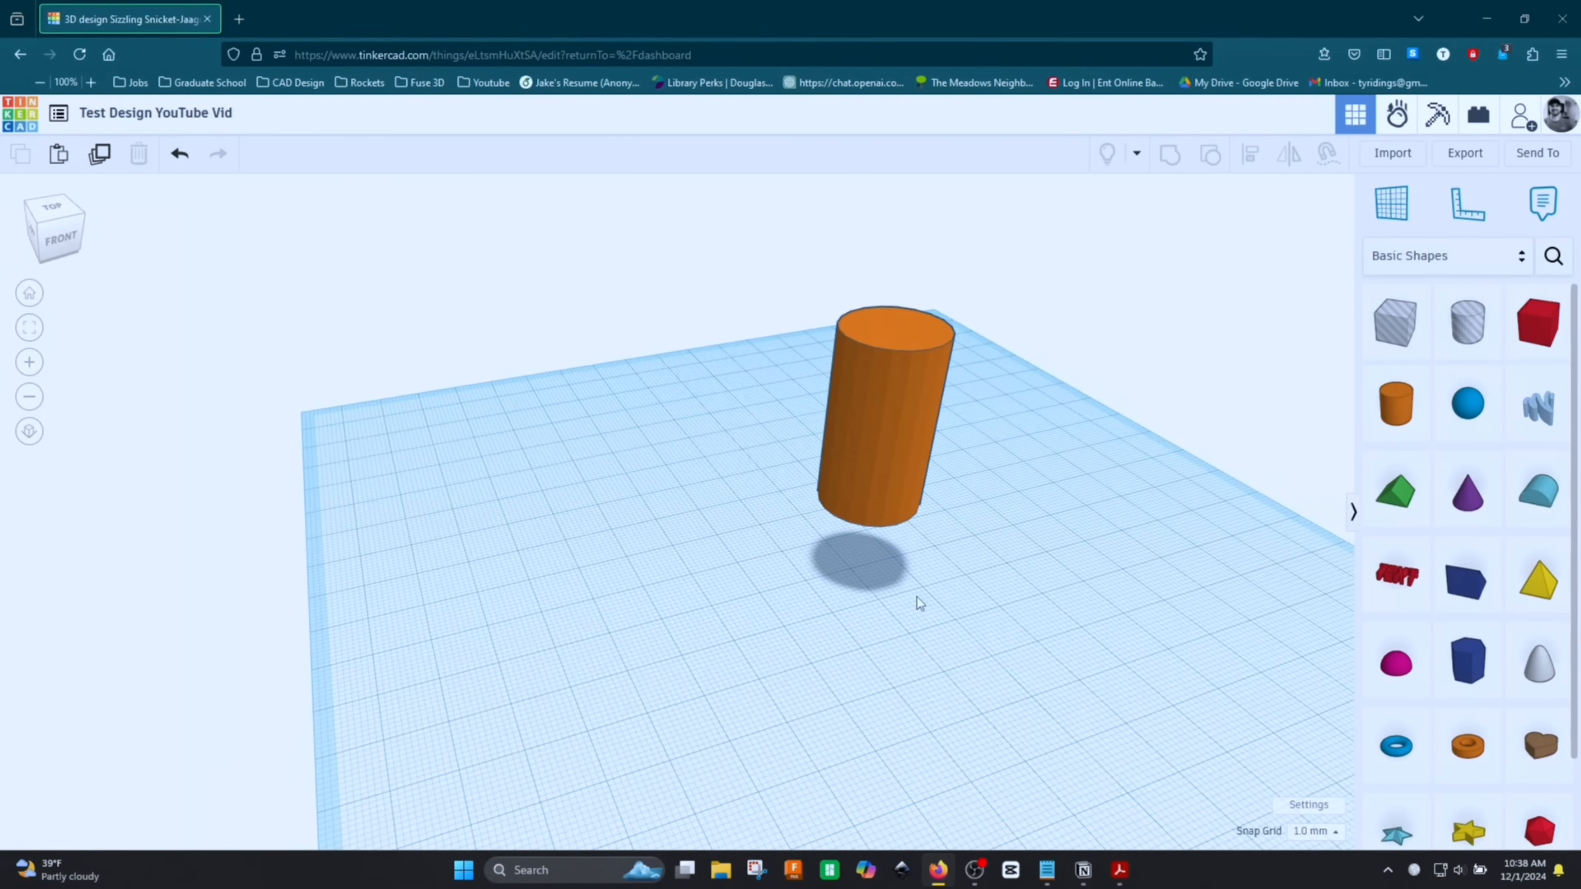
Drop the raised cylinder back down onto the workplane
left_click(910, 436)
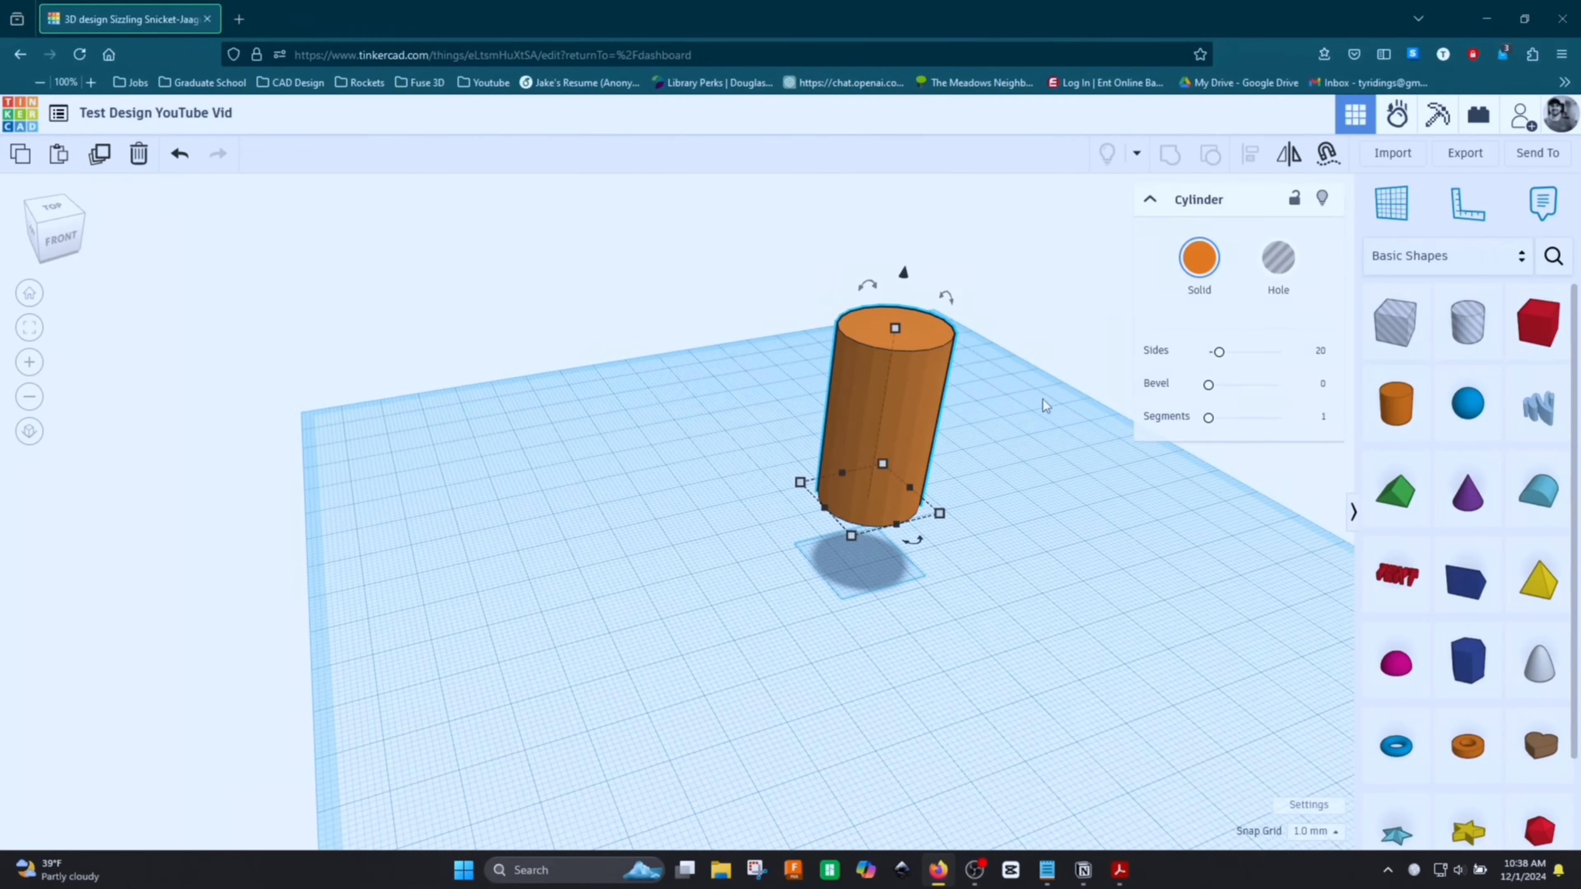
key("d")
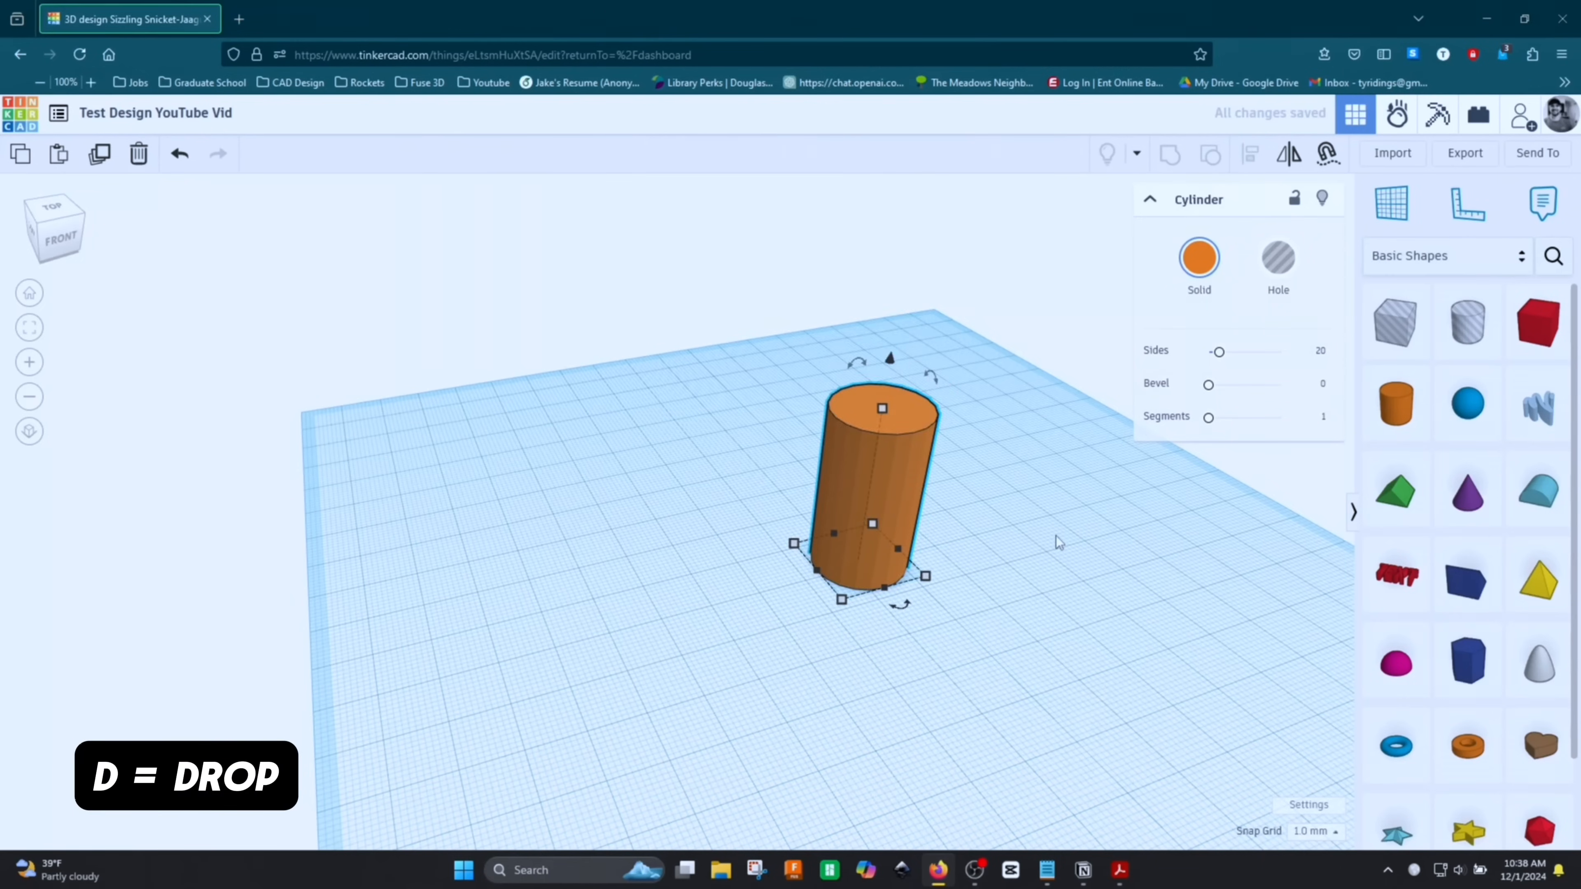
right_click_drag(1057, 536, 973, 541)
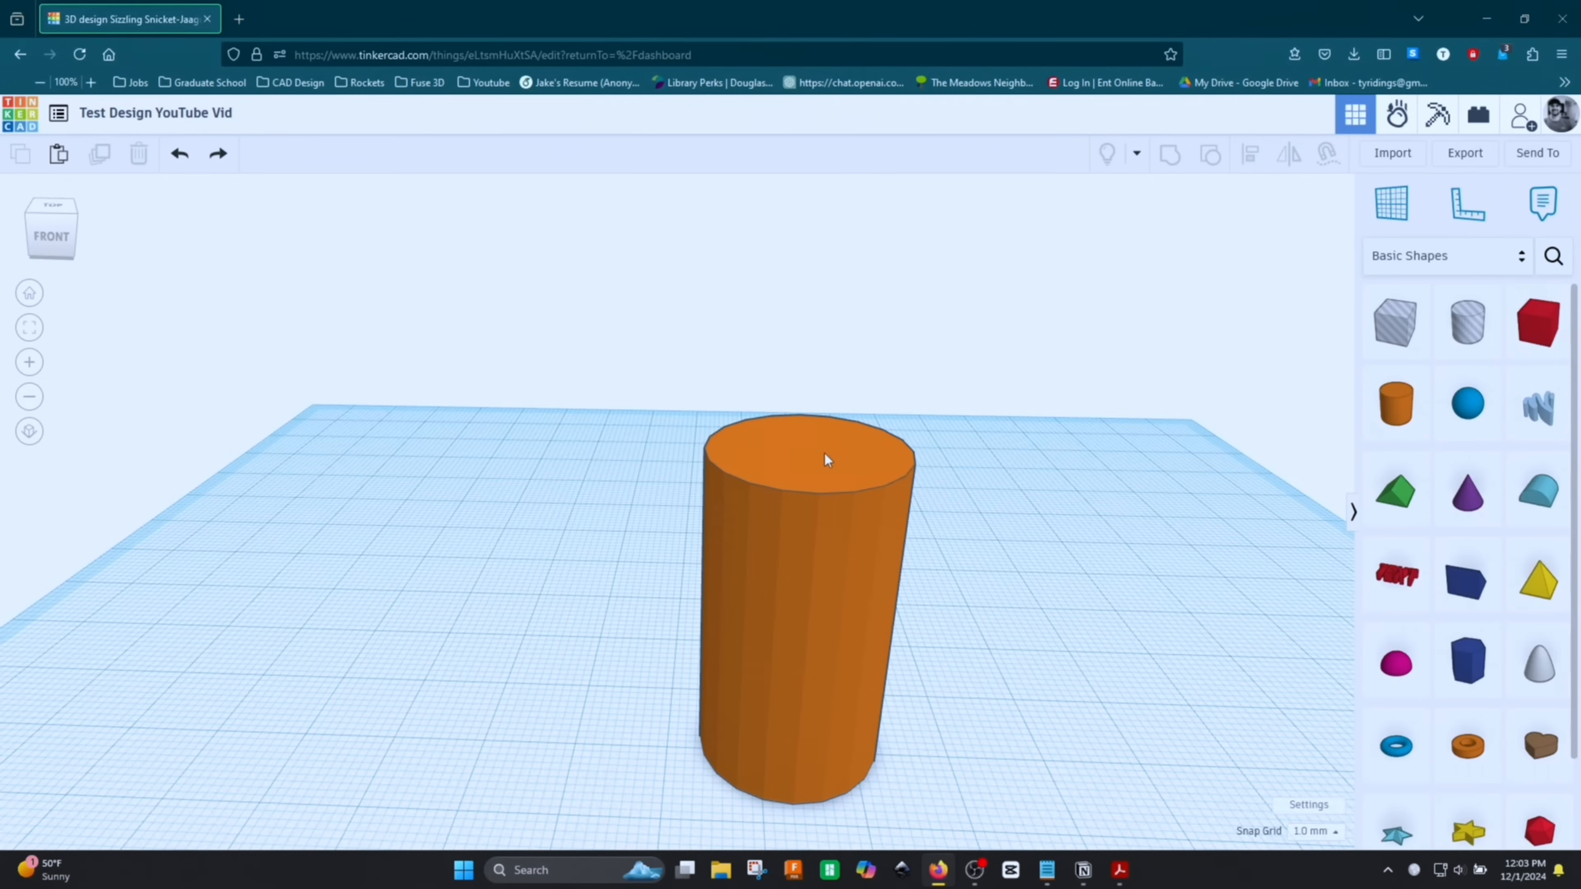
Try rotating the cylinder sideways, first freely and then with constrained angle snapping, bringing it back to 0°
left_click(826, 460)
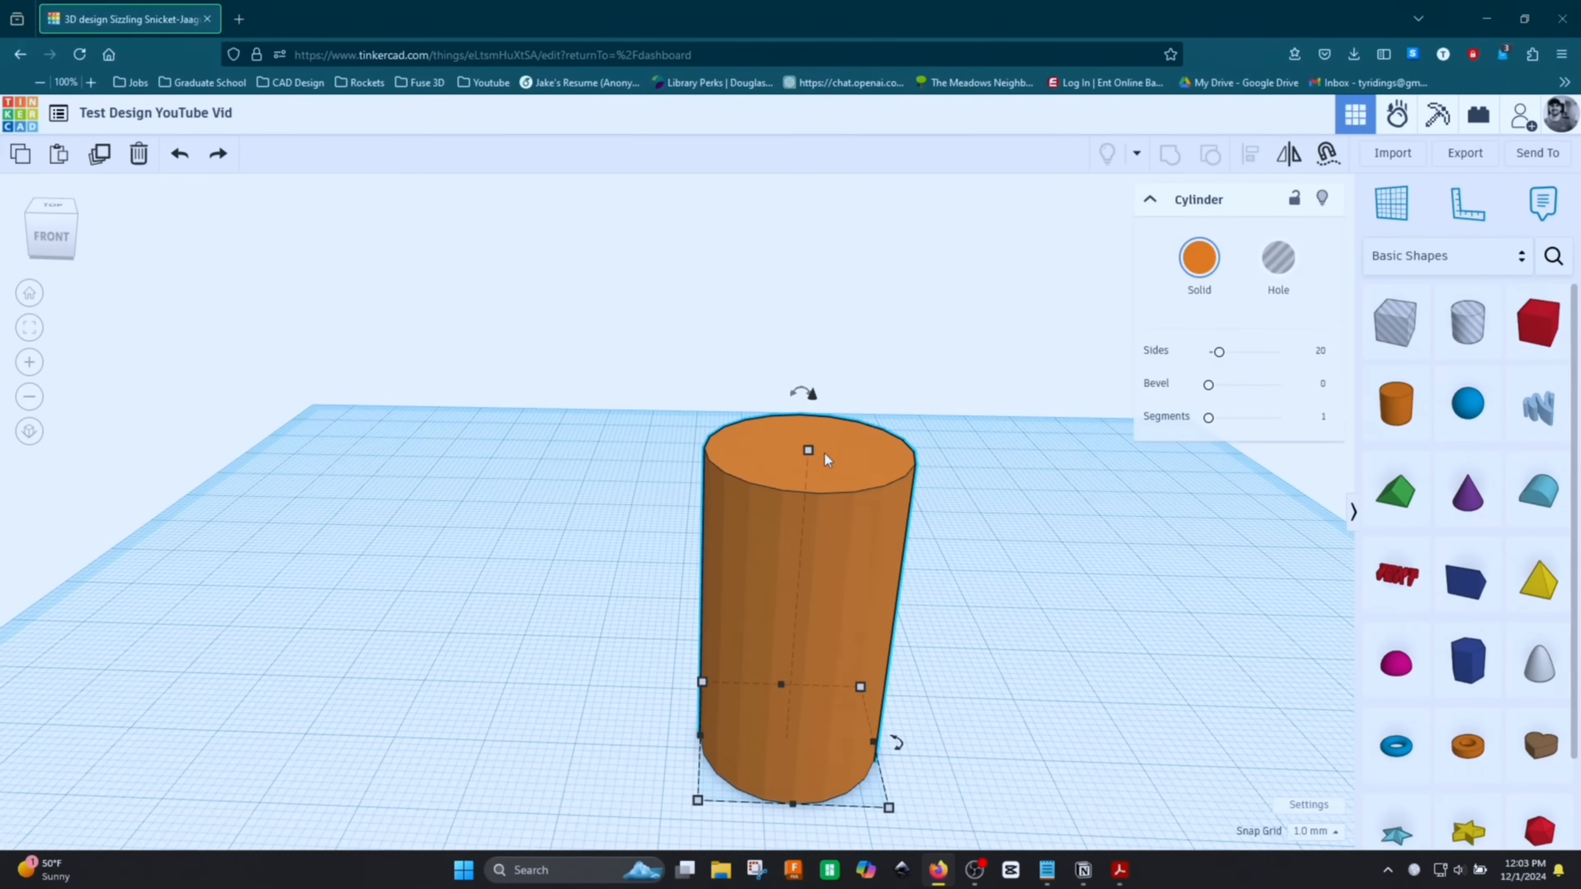
mouse_move(802, 397)
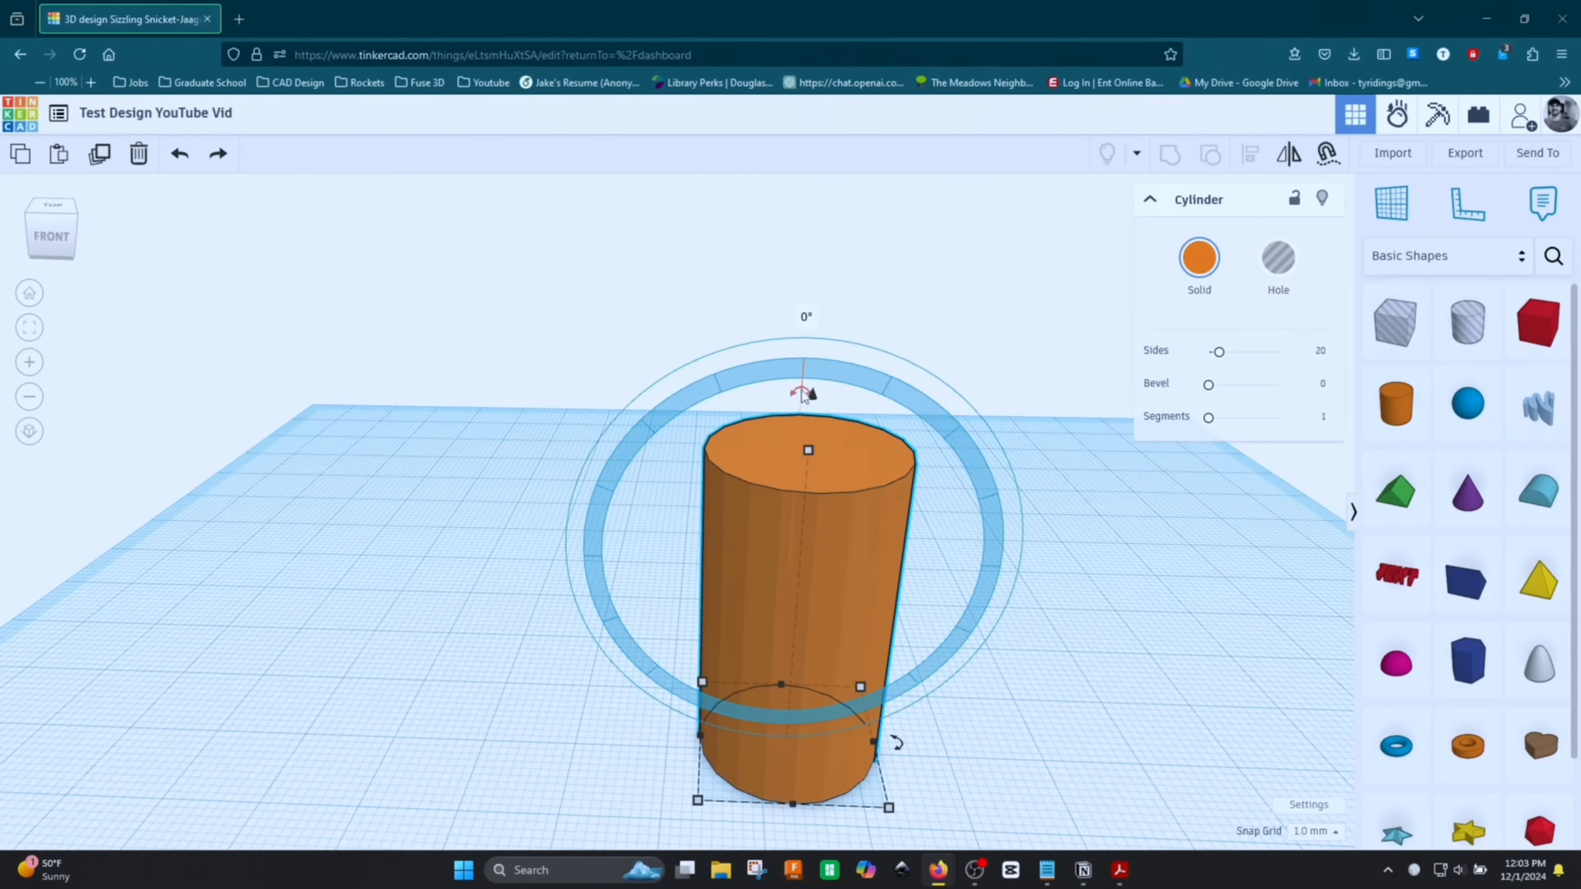
scroll(802, 395, "up", 5)
scroll(803, 411, "down", 2)
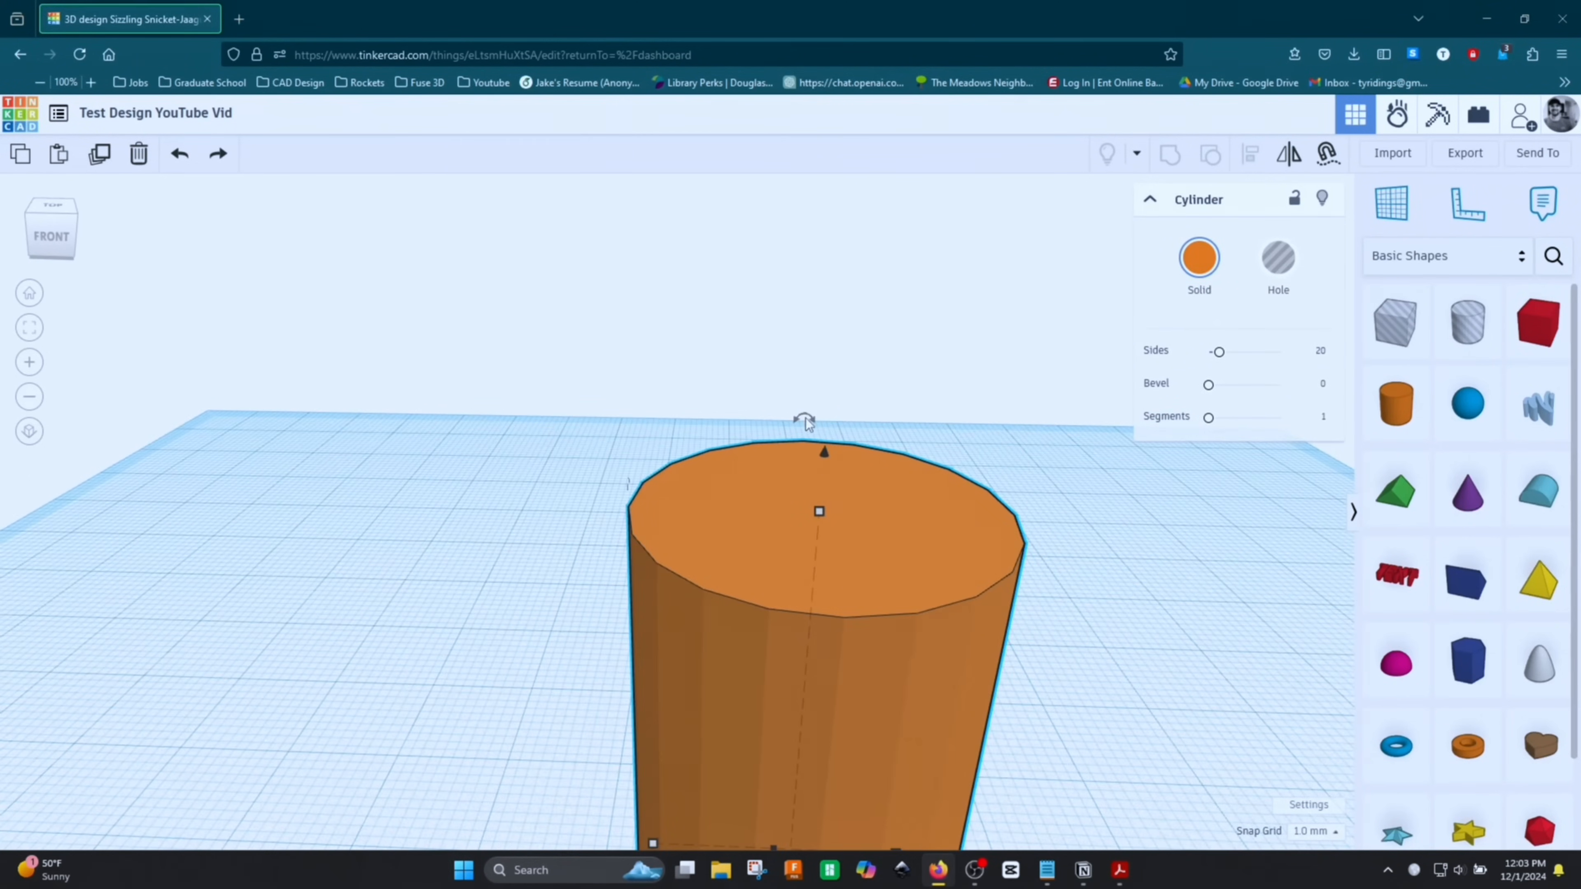
scroll(963, 323, "down", 1)
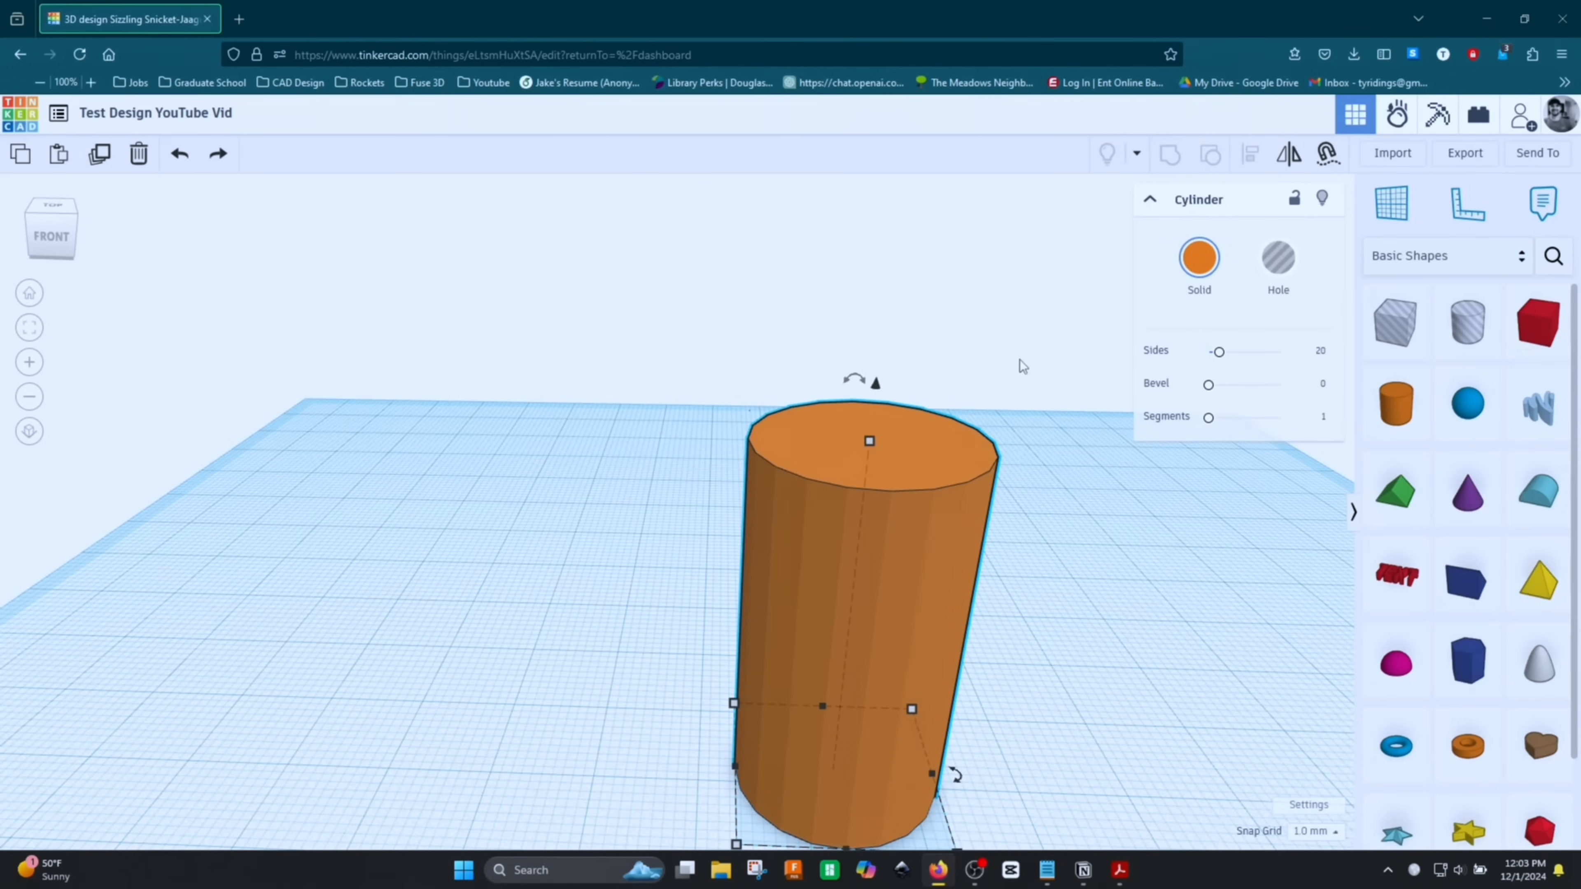
scroll(989, 407, "up", 2)
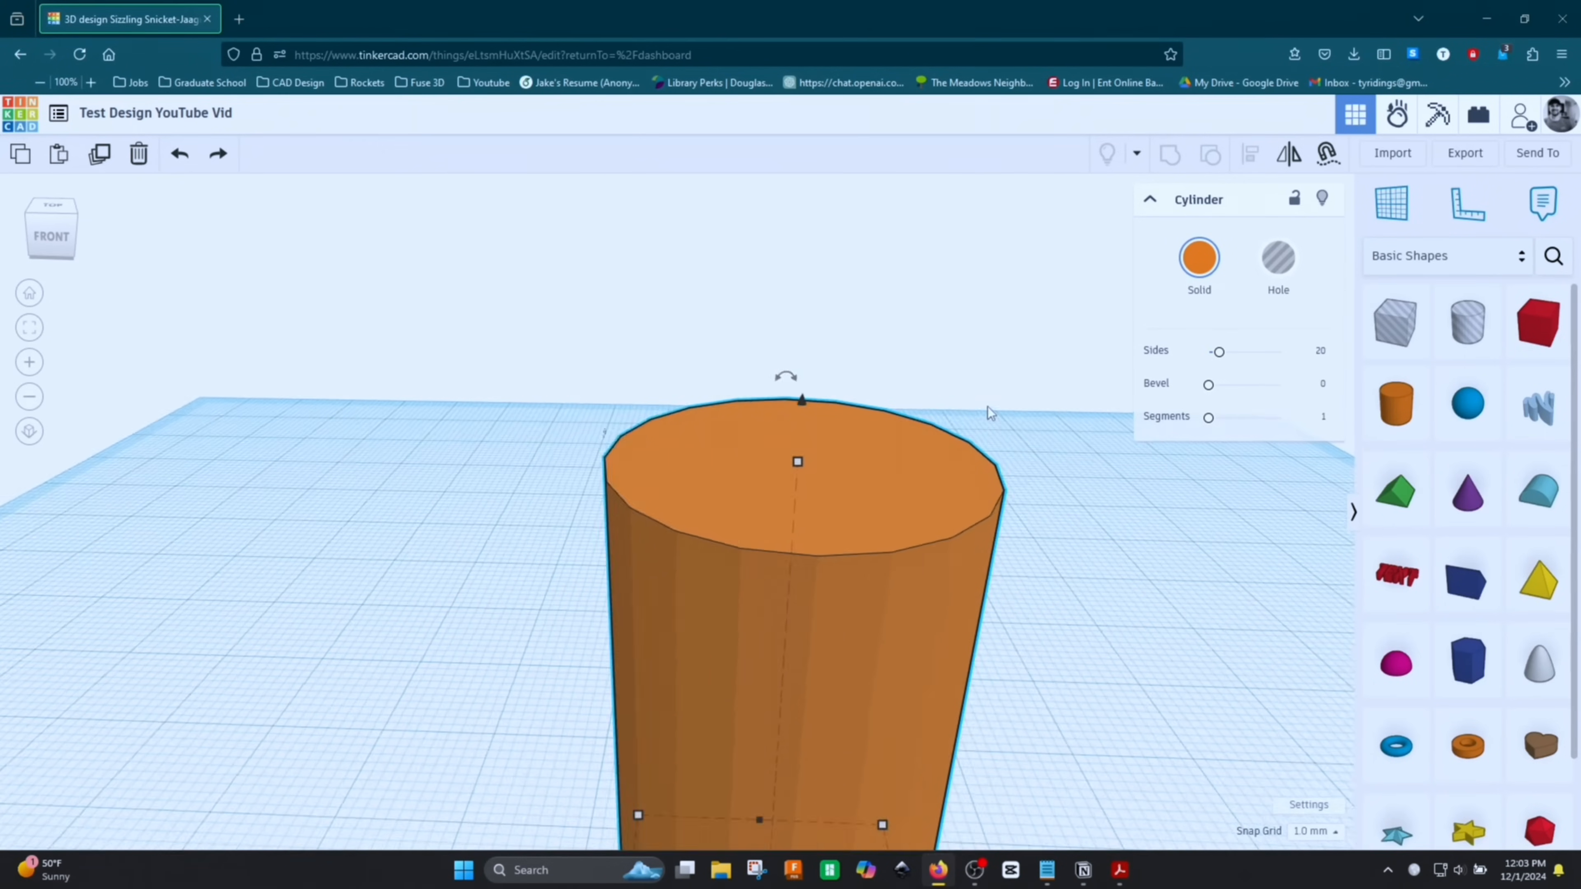
scroll(1020, 498, "down", 4)
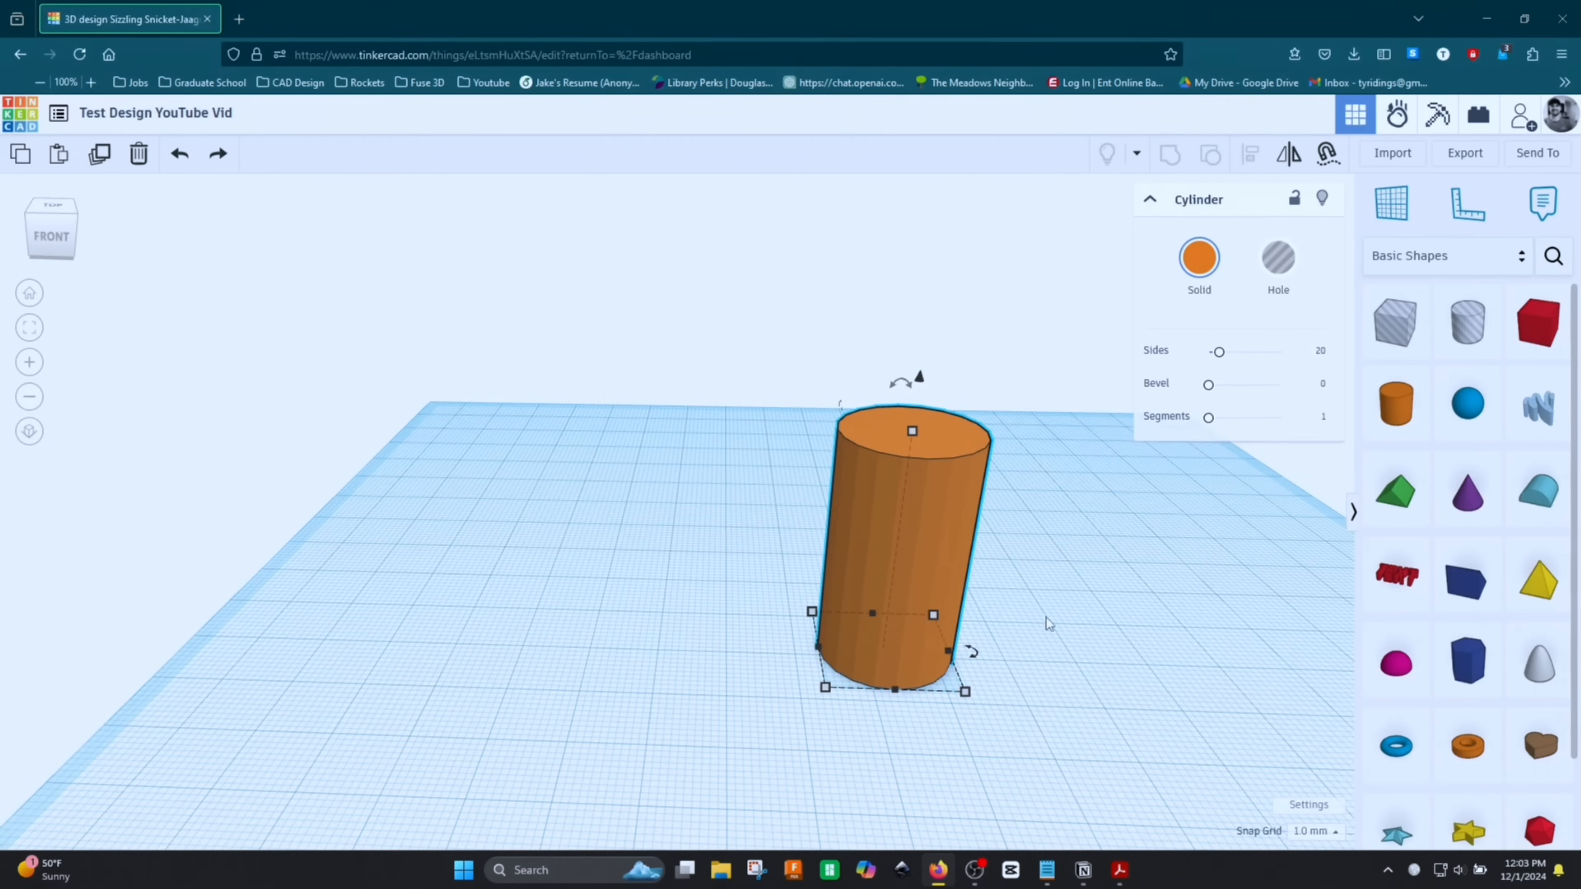
right_click_drag(1050, 624, 1142, 613)
mouse_move(976, 372)
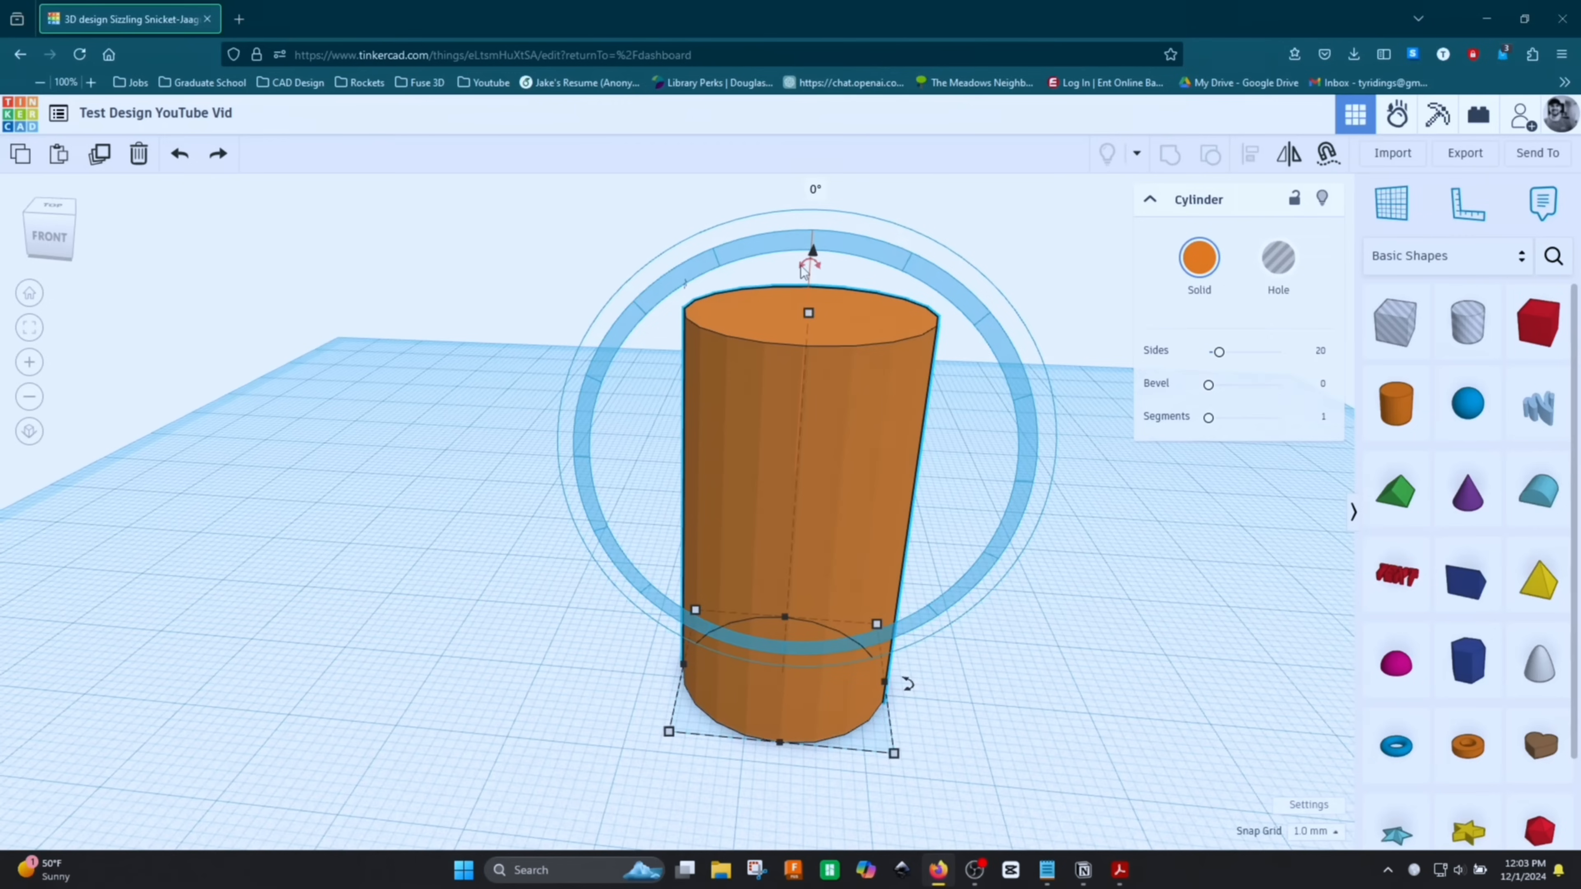
left_click(801, 268)
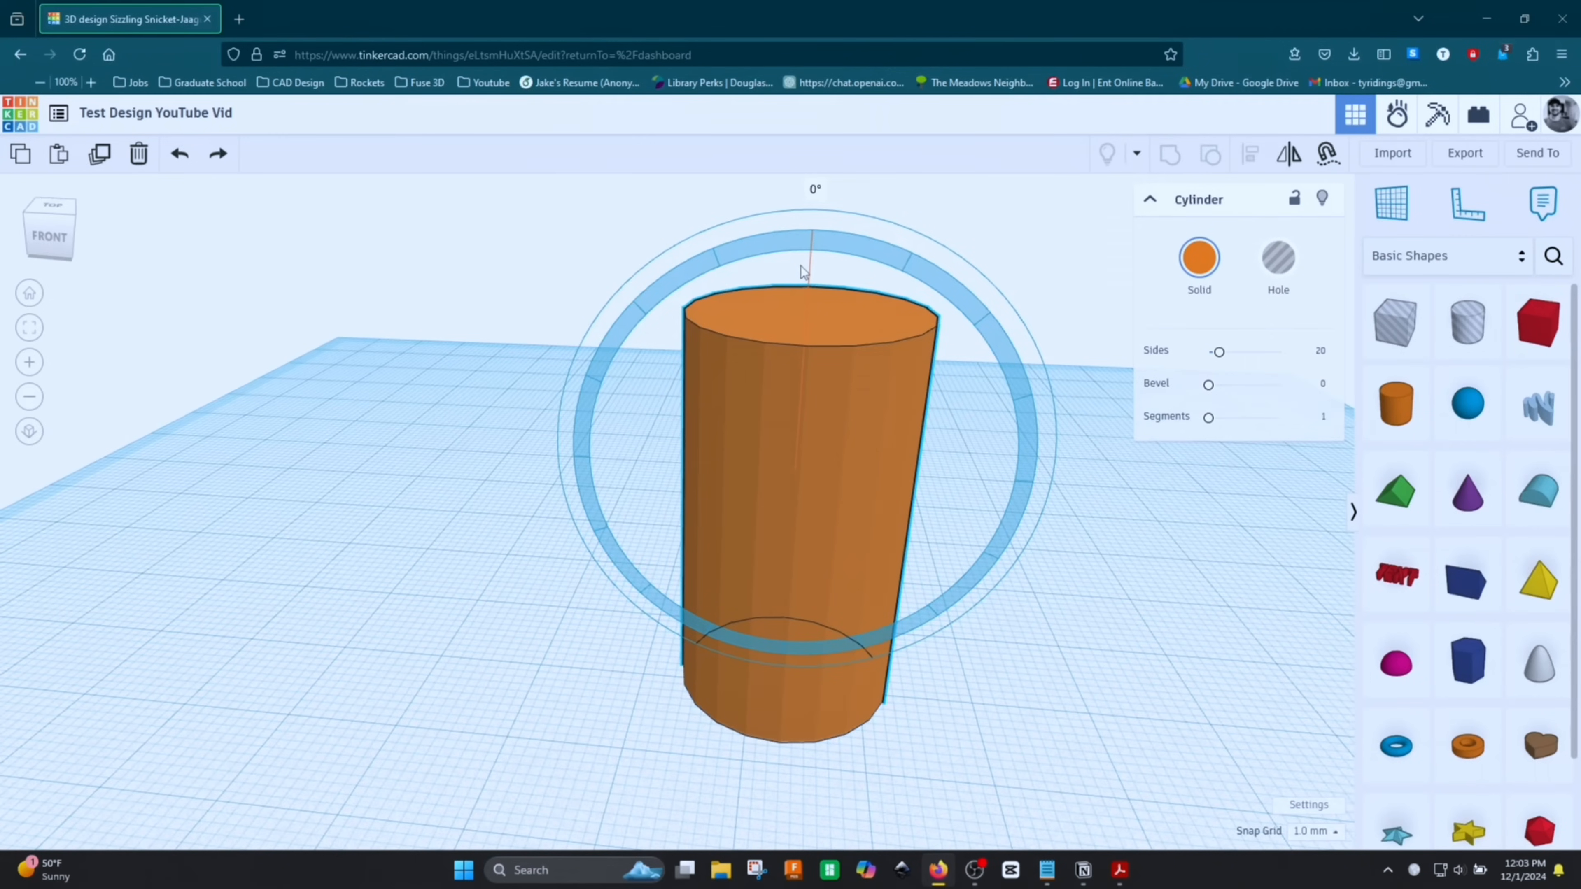
mouse_move(801, 266)
left_mouse_down()
mouse_move(813, 229)
mouse_move(691, 245)
mouse_move(841, 226)
mouse_move(810, 222)
mouse_move(813, 237)
mouse_move(699, 269)
mouse_move(649, 305)
mouse_move(607, 374)
mouse_move(591, 450)
mouse_move(783, 256)
left_mouse_up()
mouse_move(808, 242)
left_mouse_down("shift")
mouse_move(645, 315)
mouse_move(579, 462)
mouse_move(629, 325)
mouse_move(772, 258)
mouse_move(635, 331)
mouse_move(599, 450)
mouse_move(675, 296)
mouse_move(796, 257)
left_mouse_up("shift")
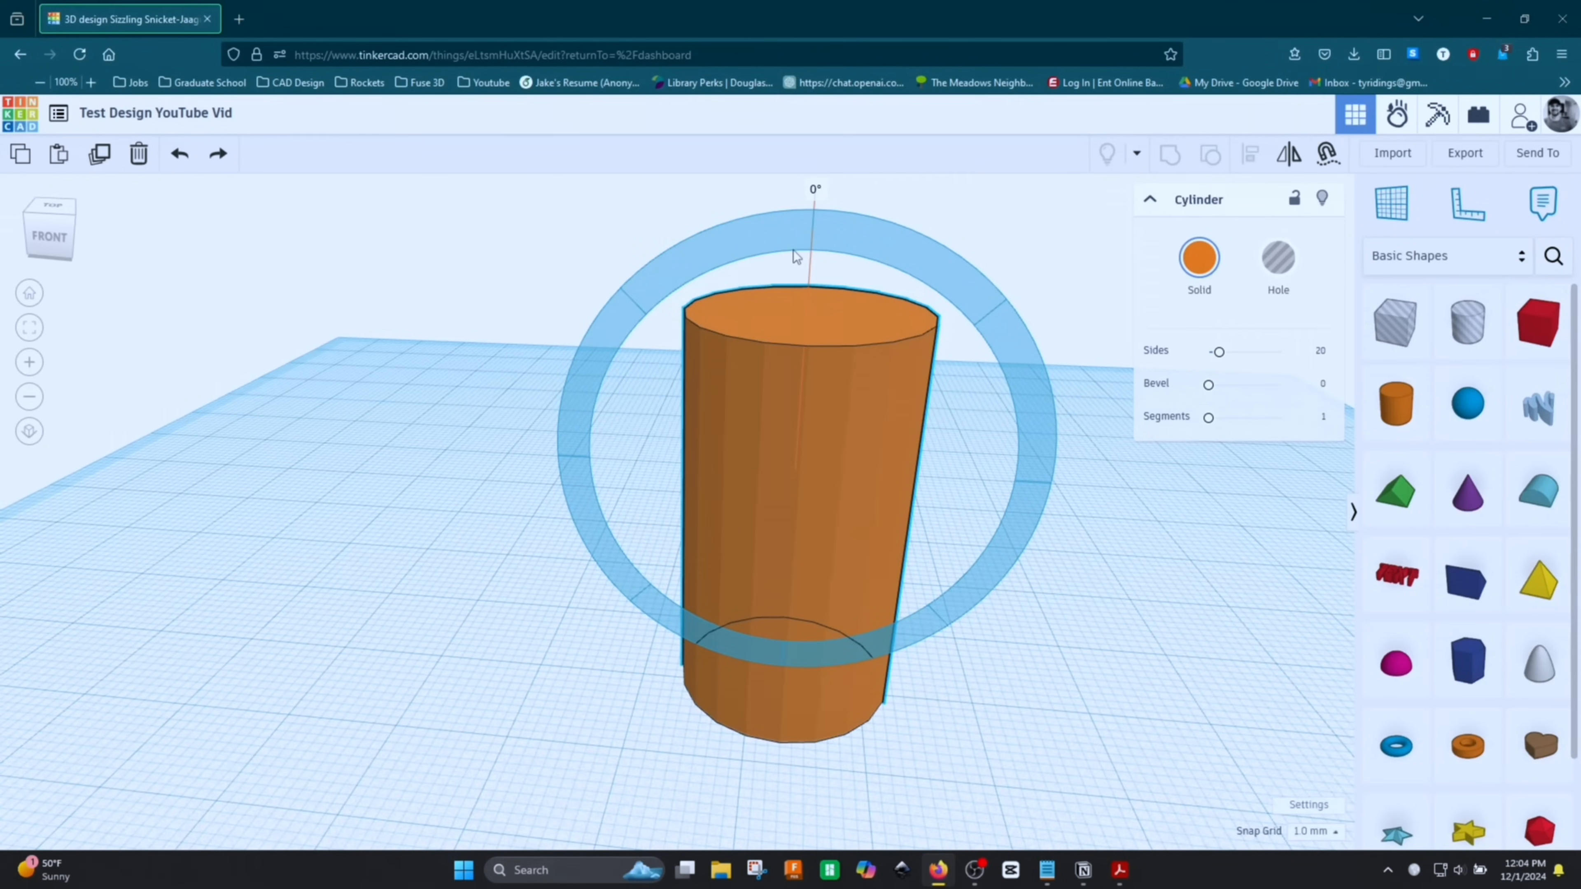
Move the cylinder freehand across the workplane by about 12 mm and 2 mm, and deselect it
right_click_drag(747, 629, 837, 603)
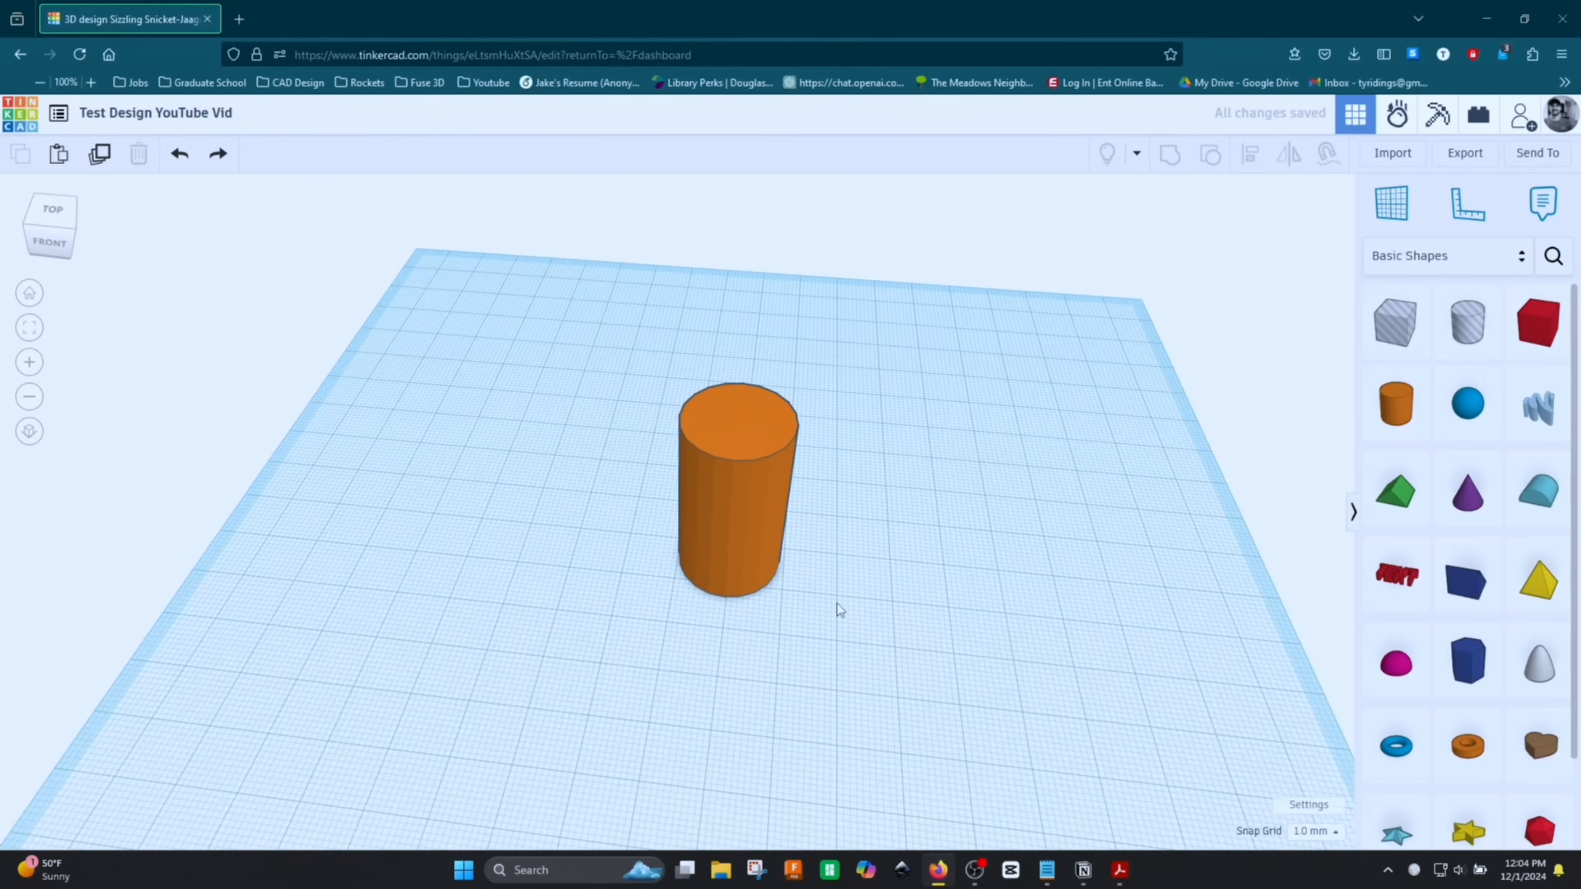
middle_click_drag(837, 603, 872, 572)
right_click_drag(872, 572, 835, 570)
left_click_drag(834, 570, 910, 572)
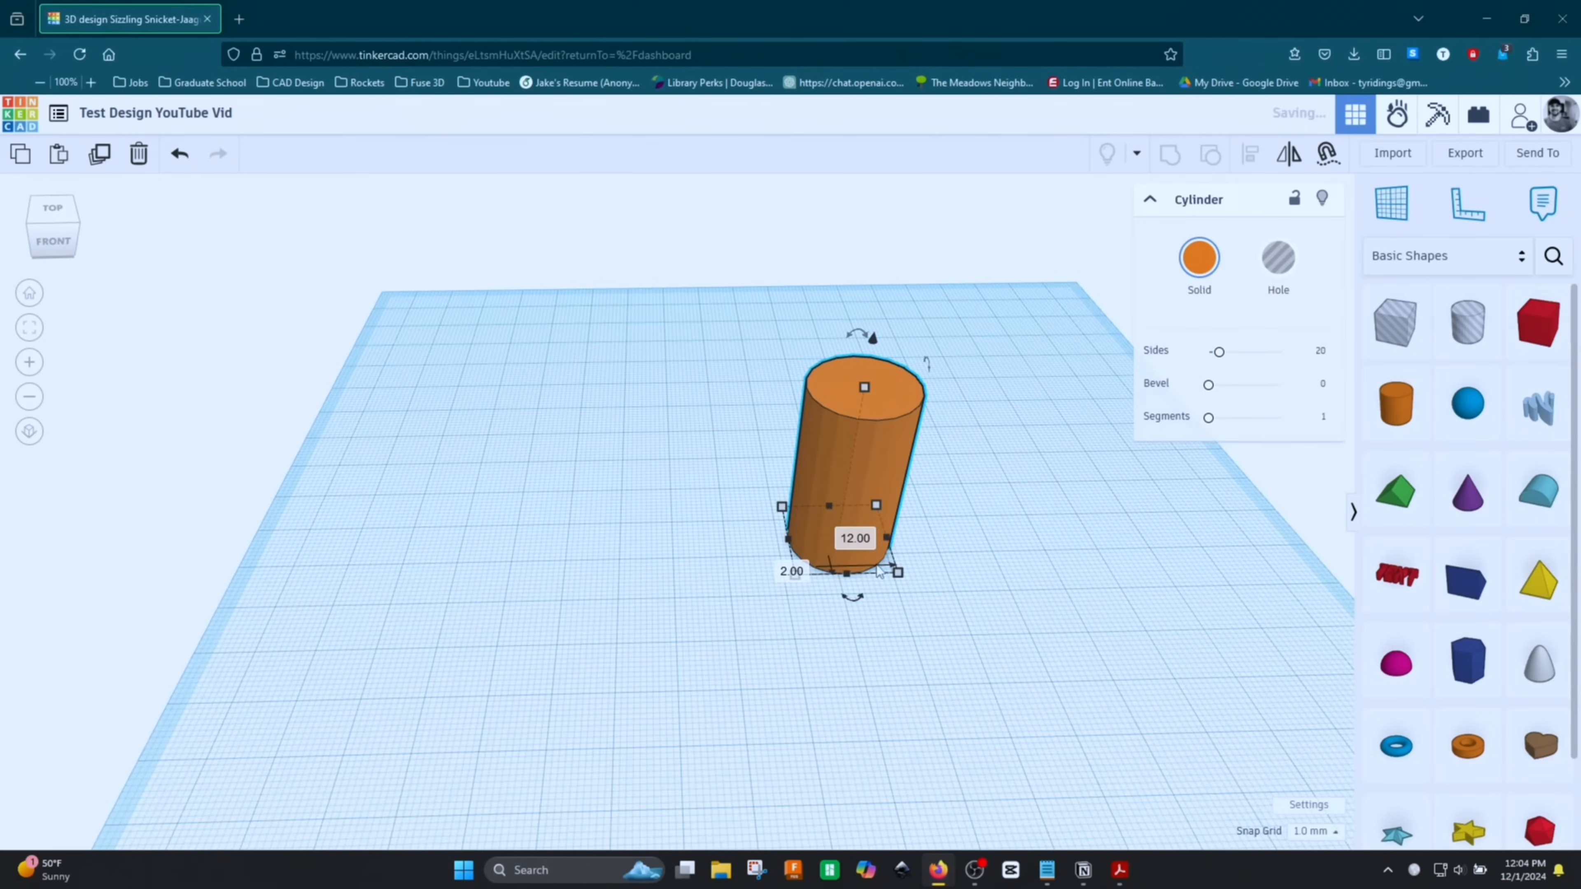
left_click_drag(910, 709, 767, 668)
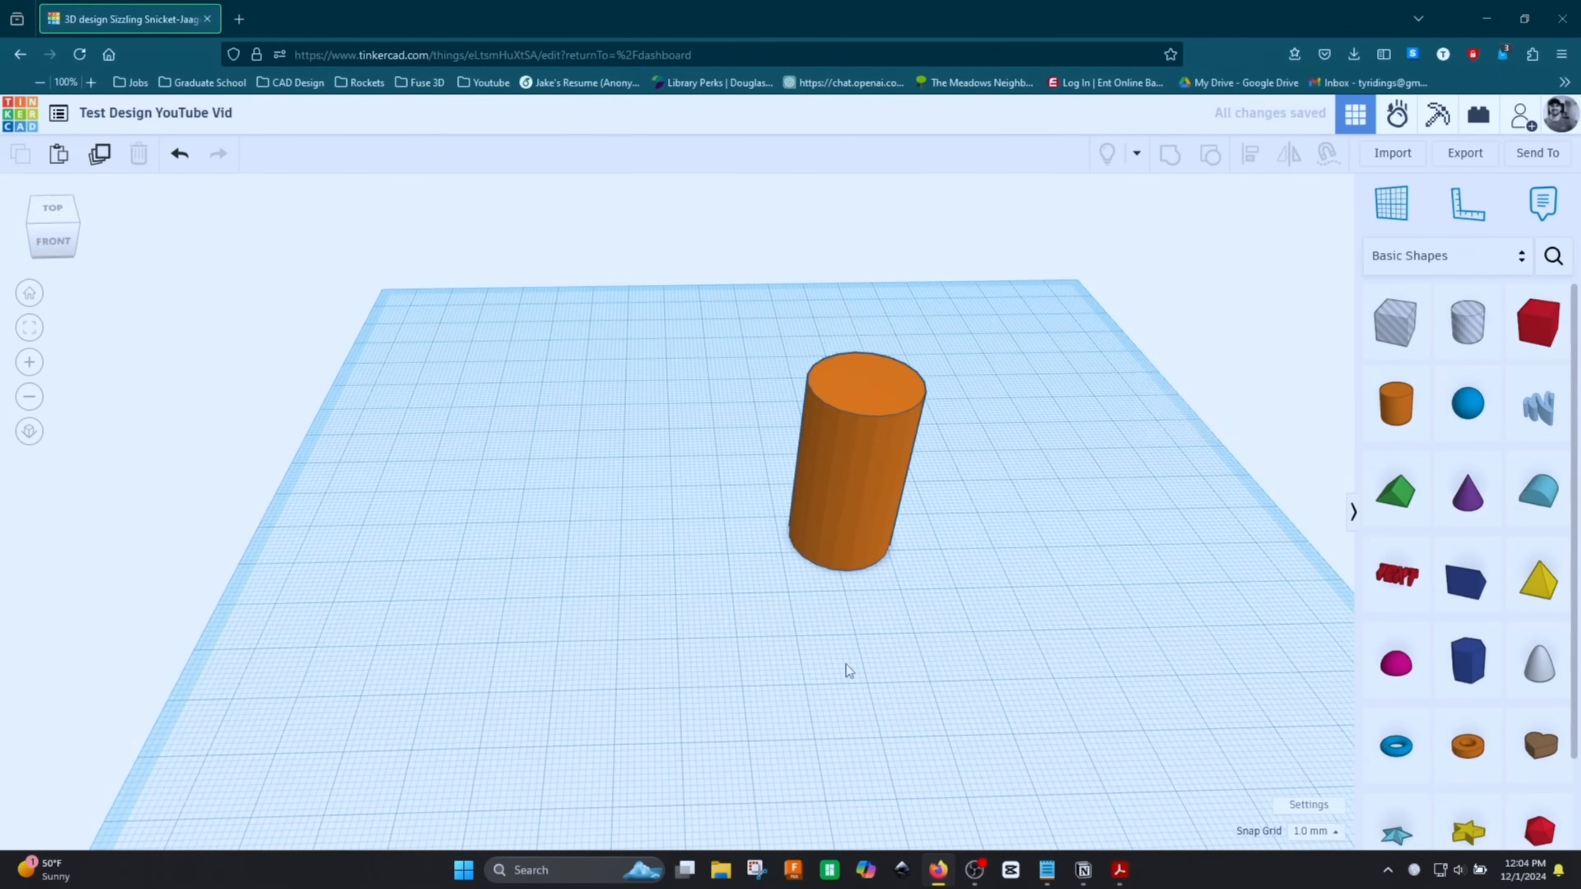
Stretch the cylinder freehand from its top face into a much taller column and deselect it
right_click_drag(847, 665, 877, 587)
scroll(862, 622, "up", 3)
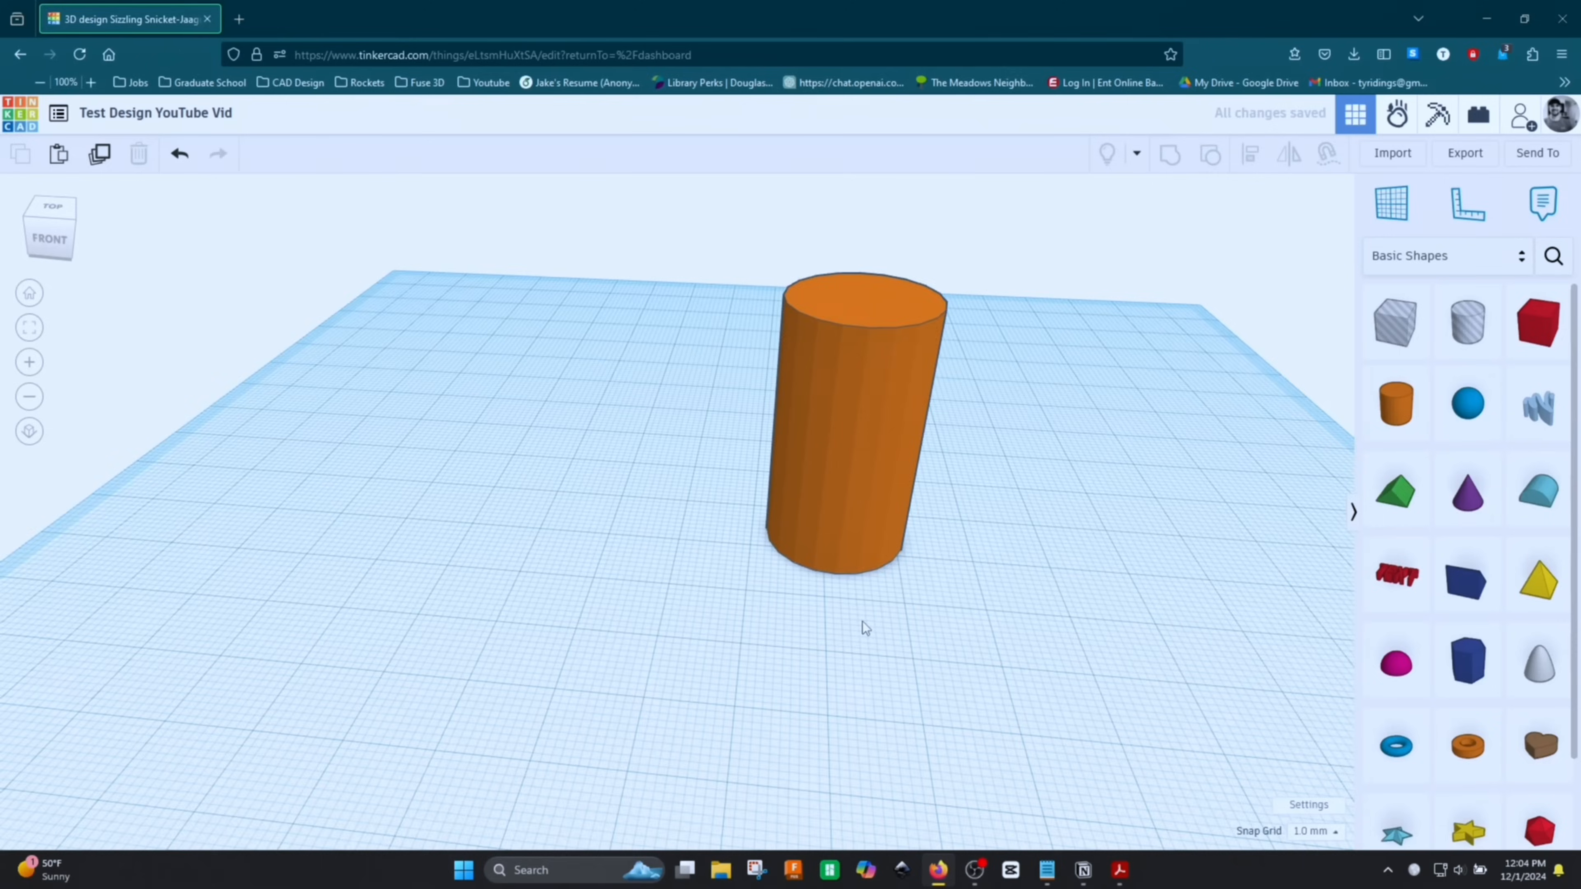
scroll(858, 626, "down", 6)
right_click_drag(842, 672, 857, 433)
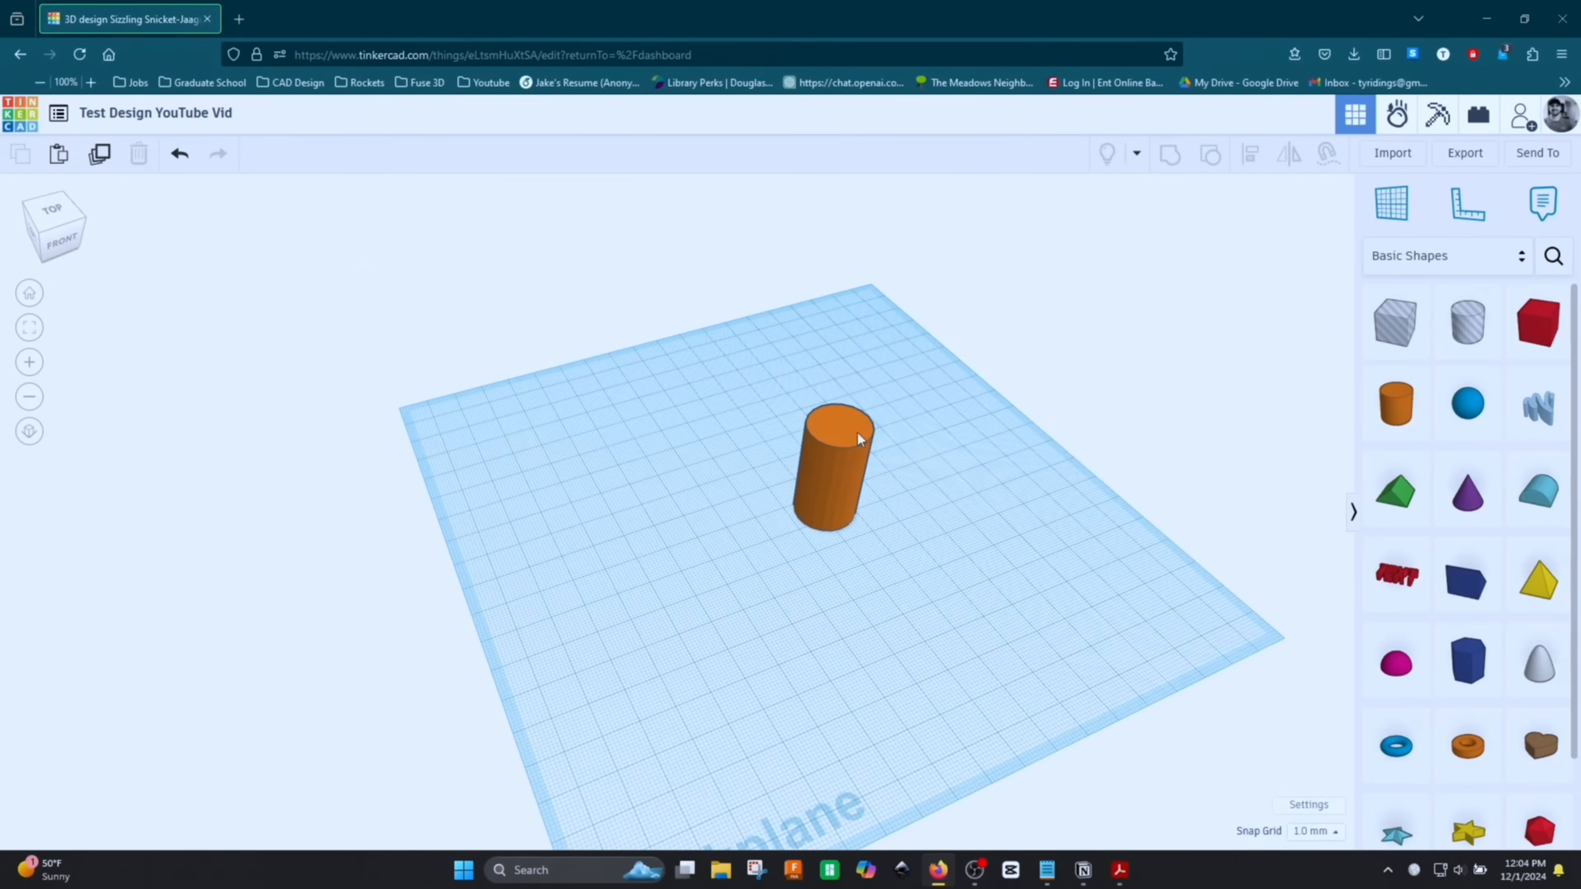
left_click(839, 427)
left_click_drag(841, 425, 875, 242)
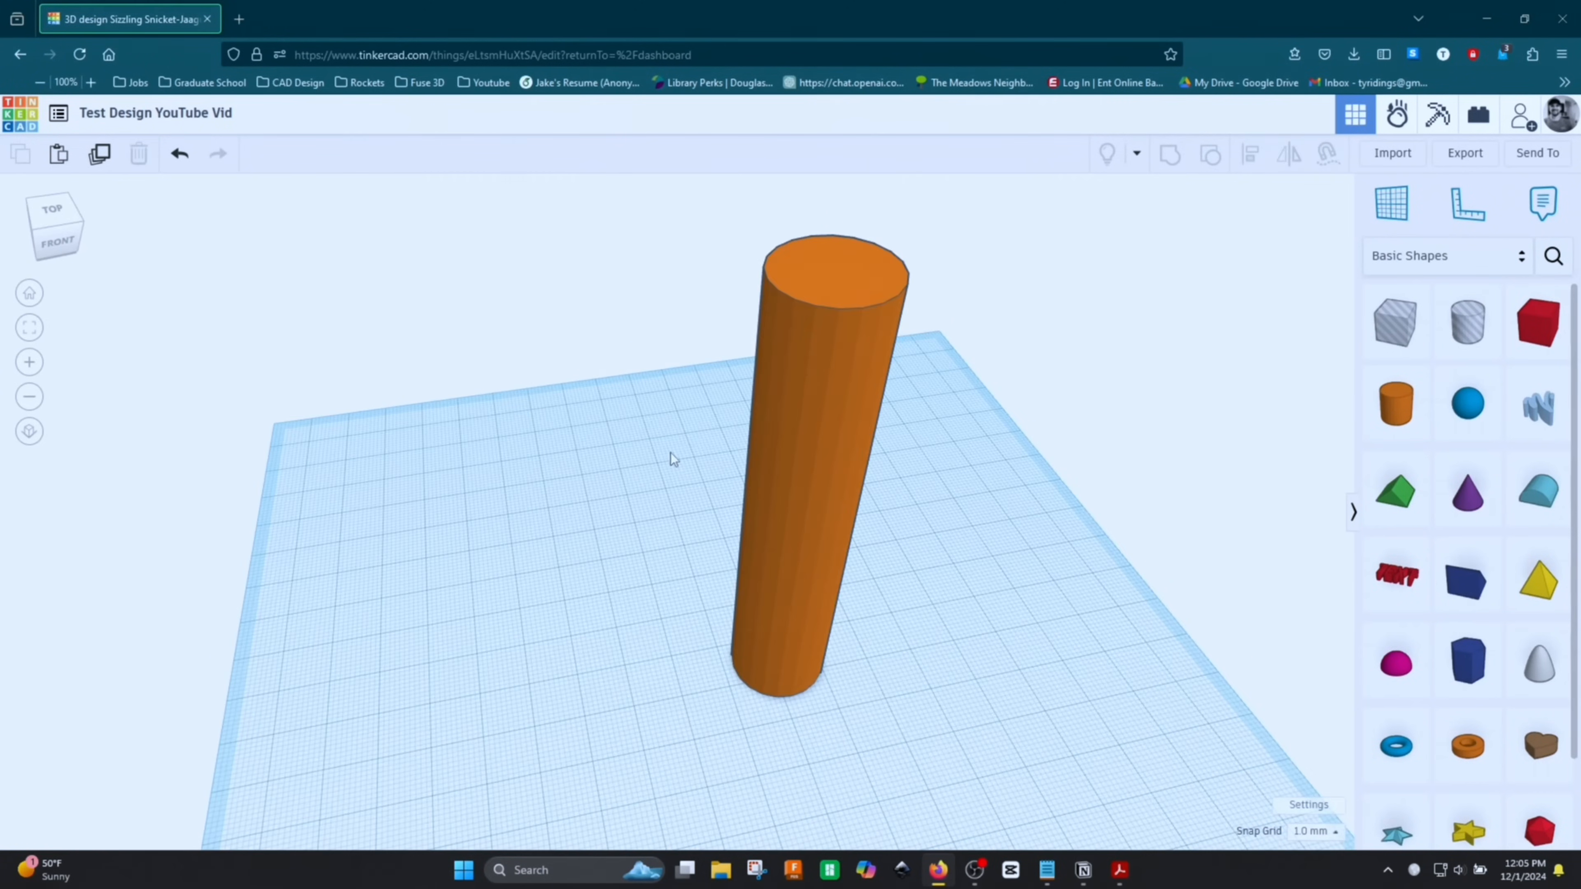
Place a Paraboloid from the basic shapes onto the top face of the tall cylinder and deselect it
scroll(658, 417, "down", 1)
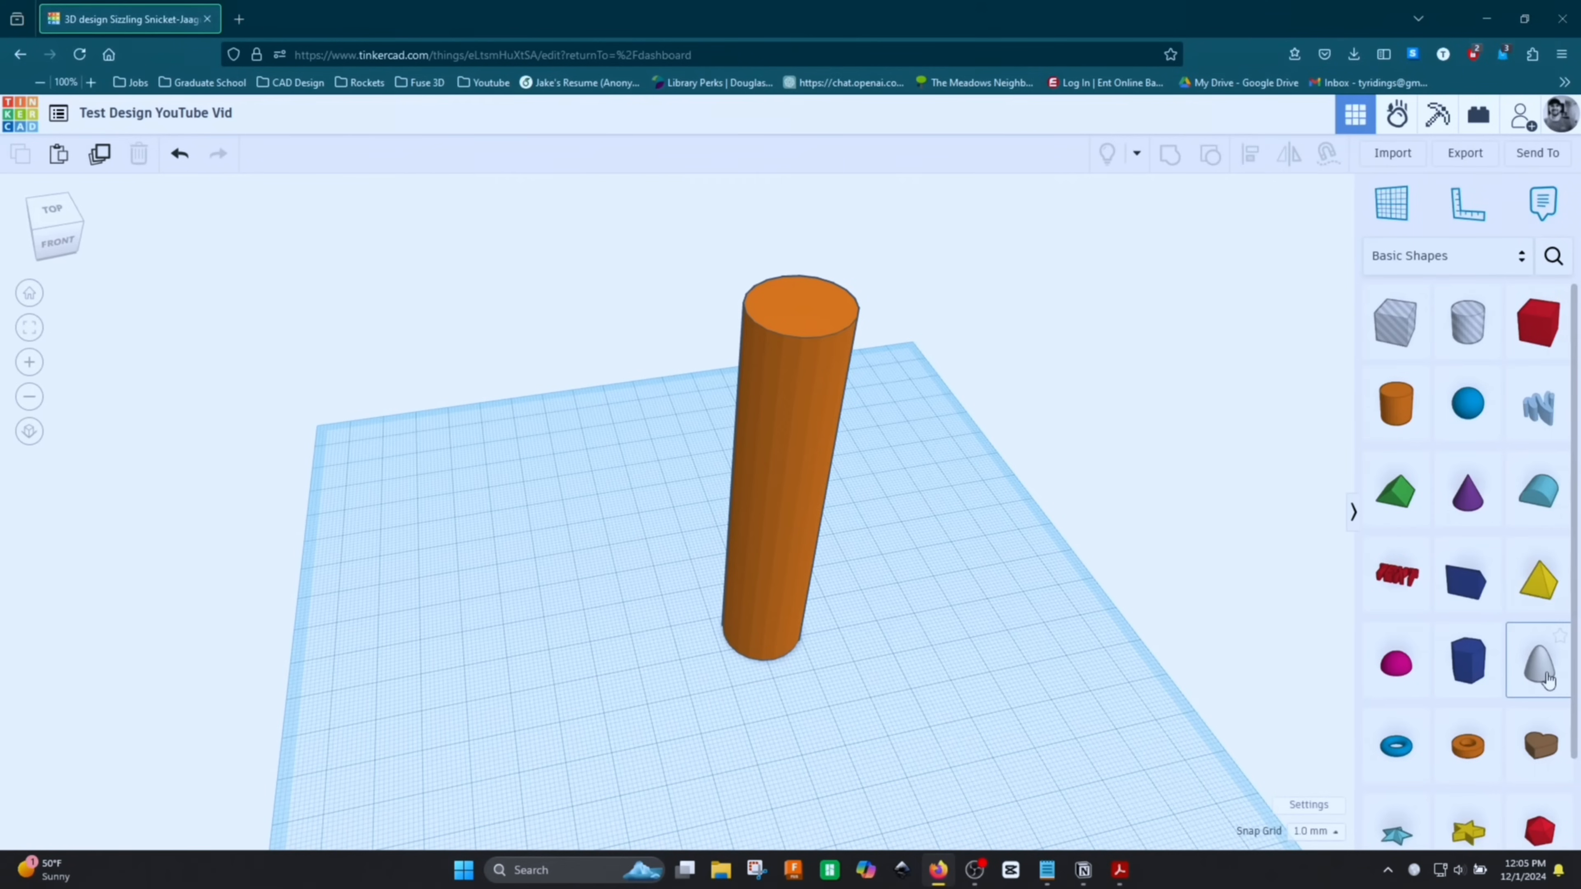
left_click_drag(1548, 681, 817, 293)
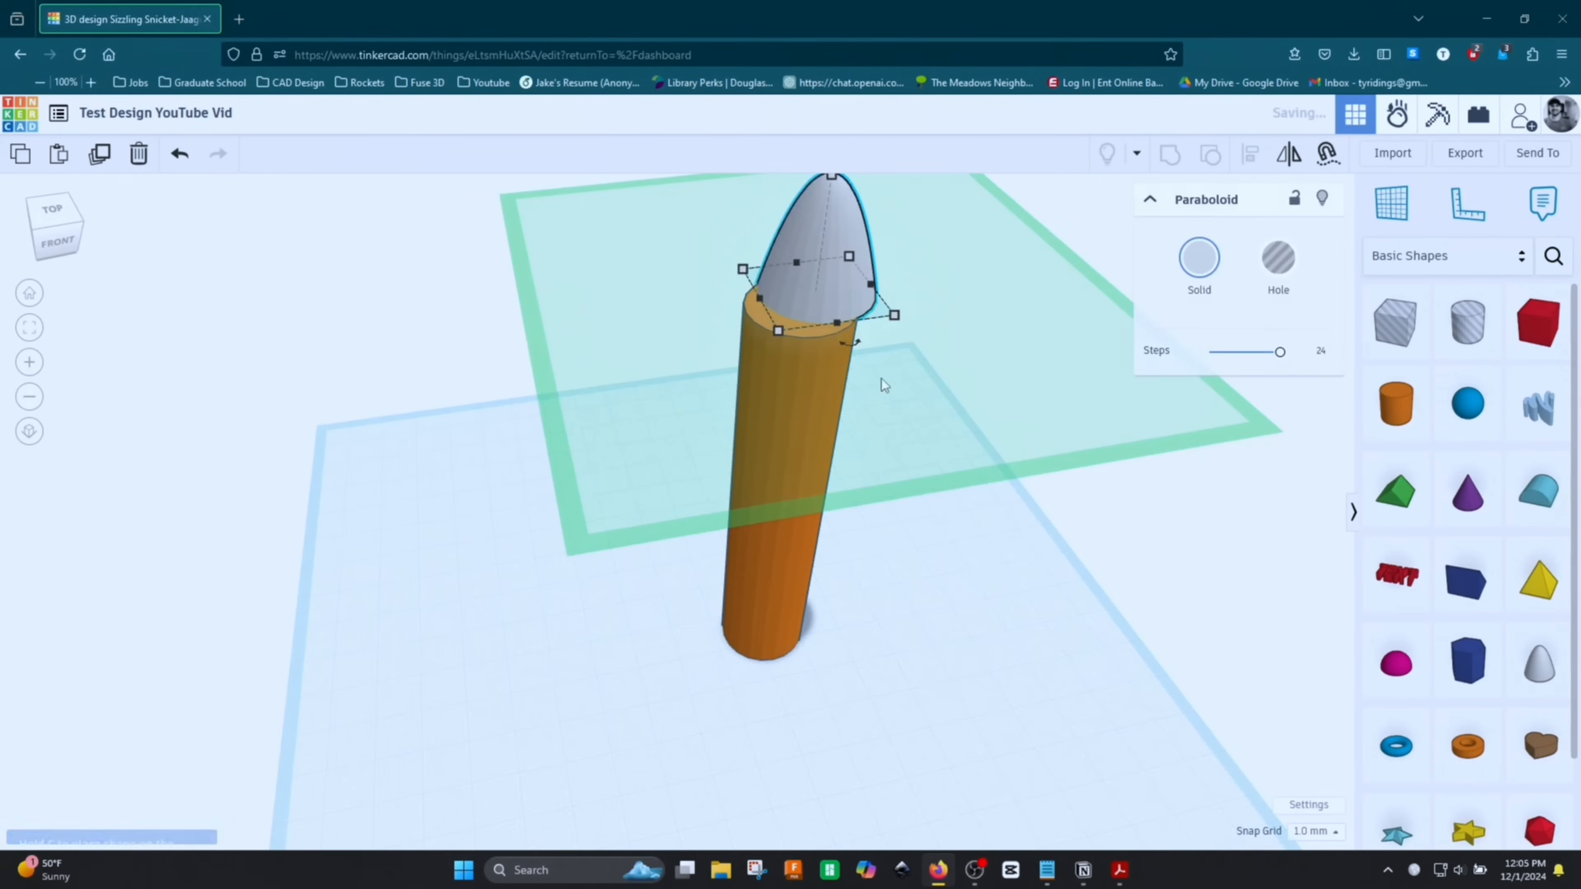
left_click(1034, 597)
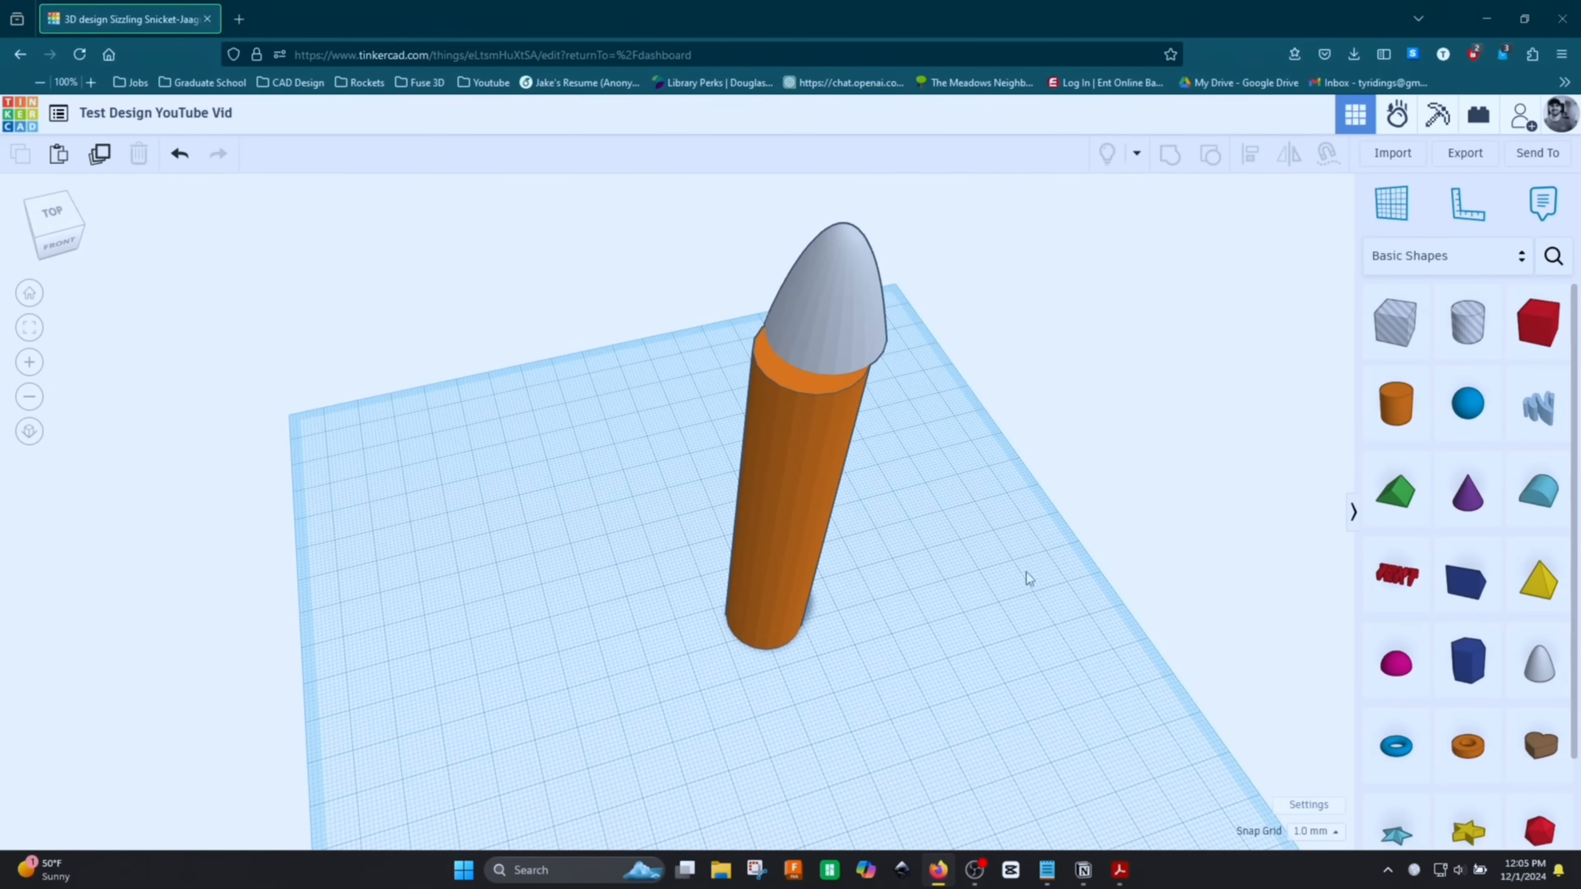
Move the paraboloid freehand across the cylinder's top face towards its centre and deselect it
right_click_drag(1068, 558, 924, 497)
middle_click_drag(925, 497, 864, 627)
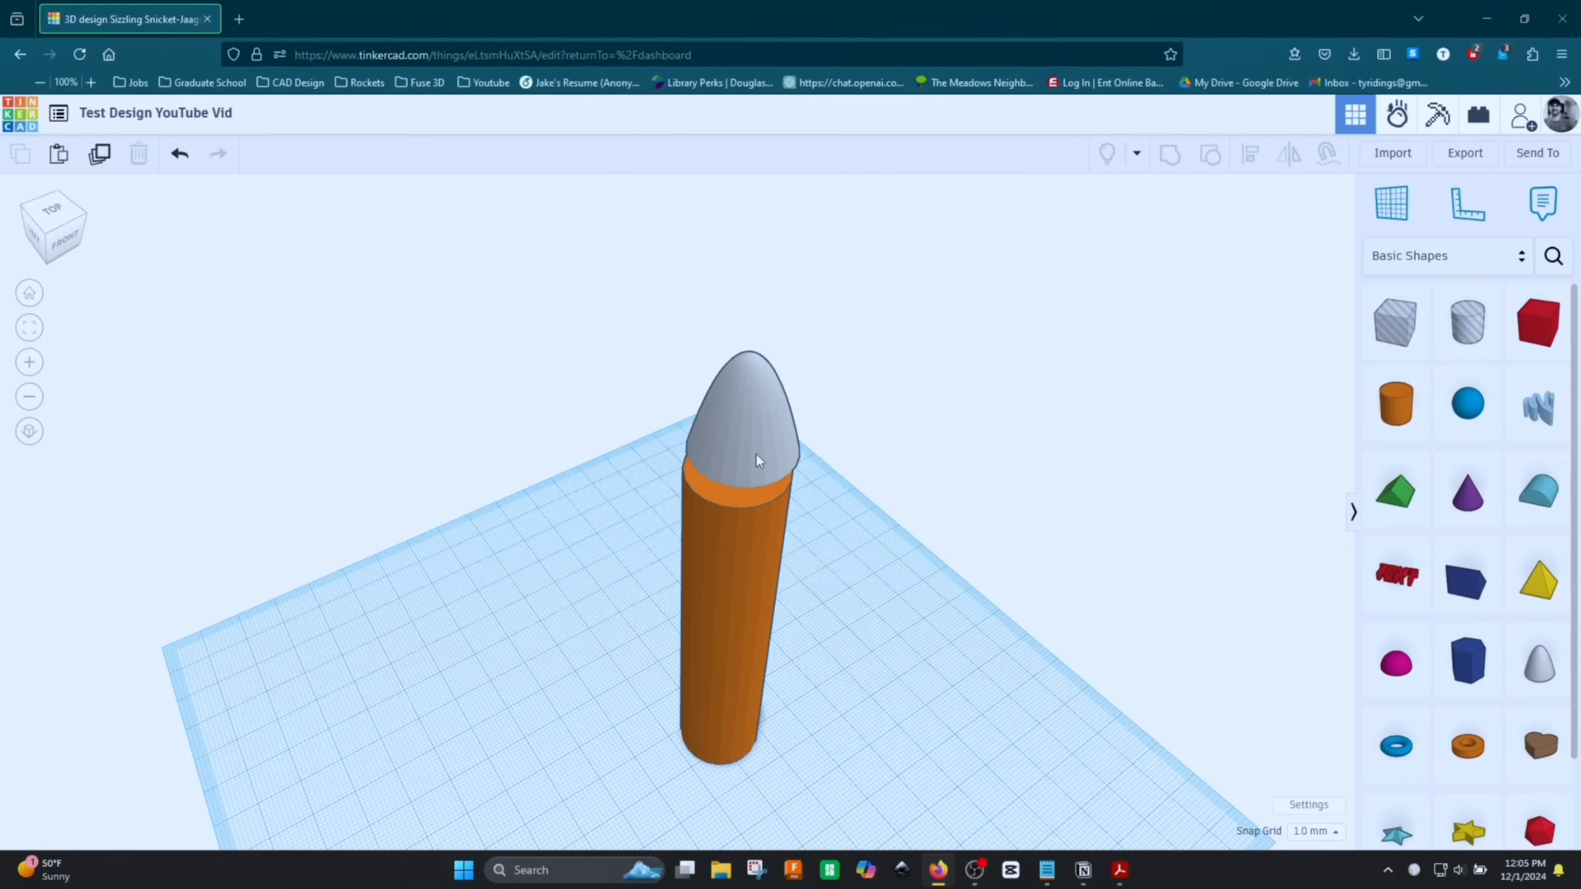
left_click_drag(756, 461, 744, 513)
right_click_drag(877, 620, 797, 584)
left_click(926, 621)
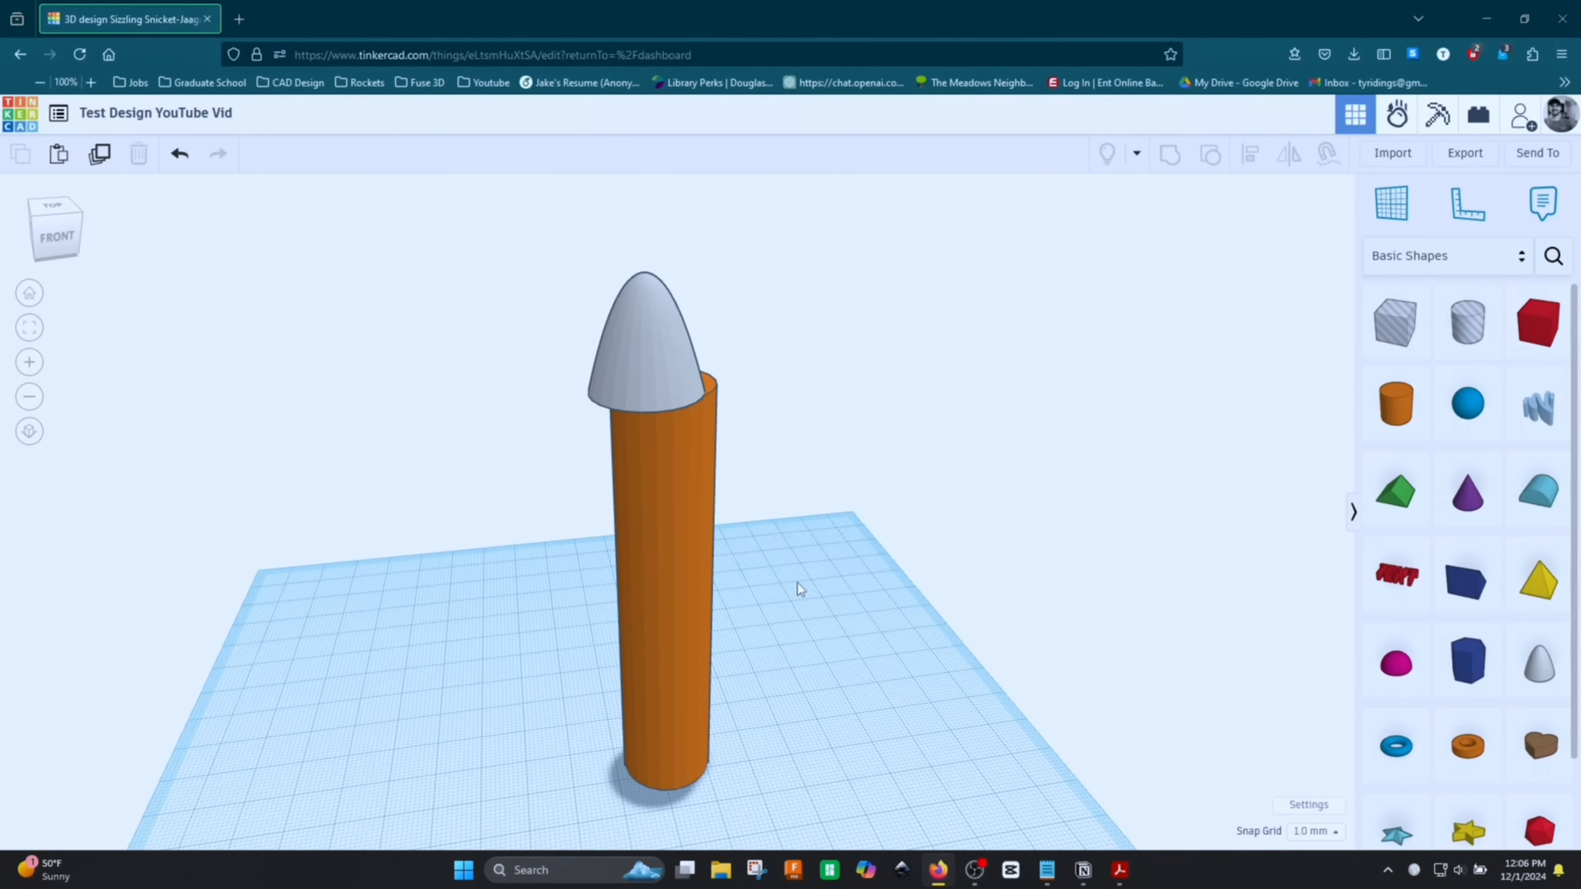
Shift the paraboloid by about -4 mm and 4 mm, and adjust it by another 2 mm from a second viewing angle
right_click_drag(751, 554, 583, 410)
left_click(568, 413)
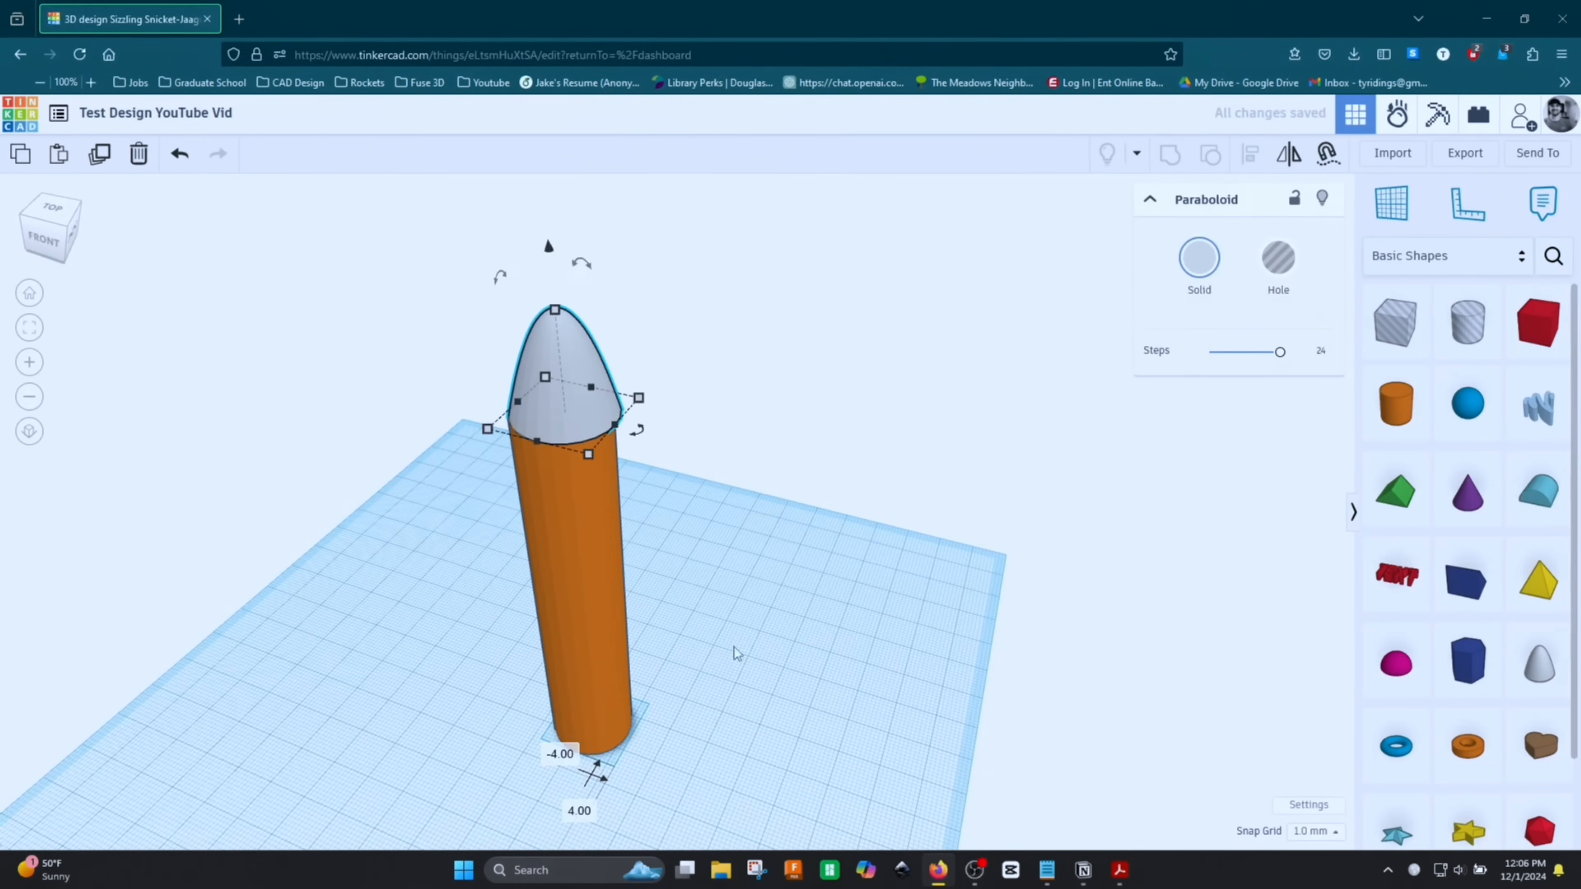
right_click_drag(734, 651, 1117, 650)
scroll(911, 462, "up", 2)
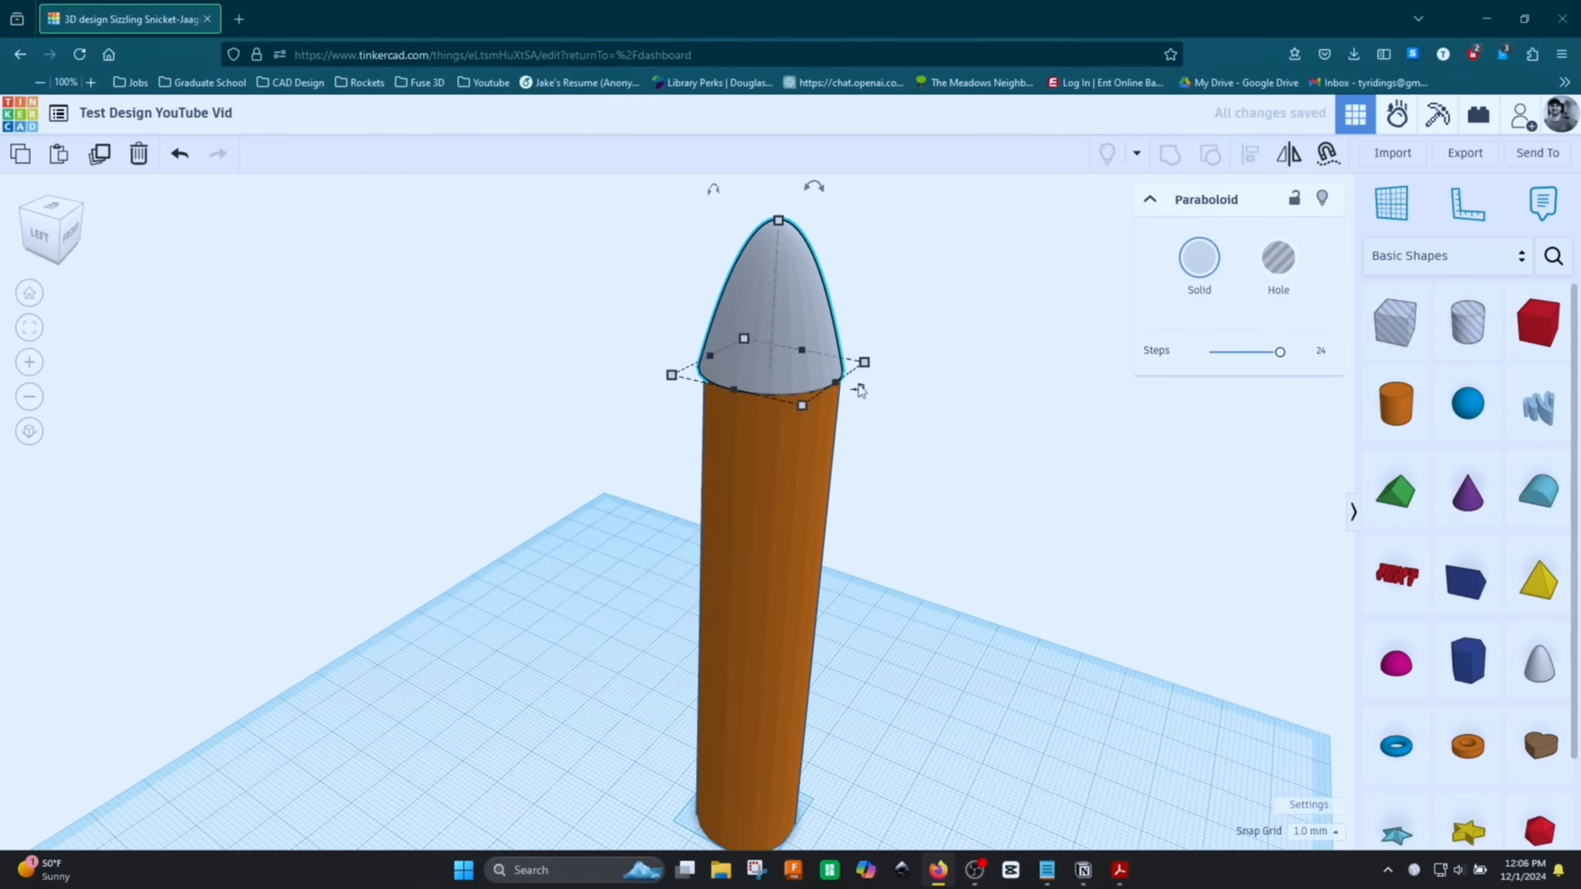
right_click_drag(912, 464, 920, 554)
left_click_drag(772, 507, 796, 525)
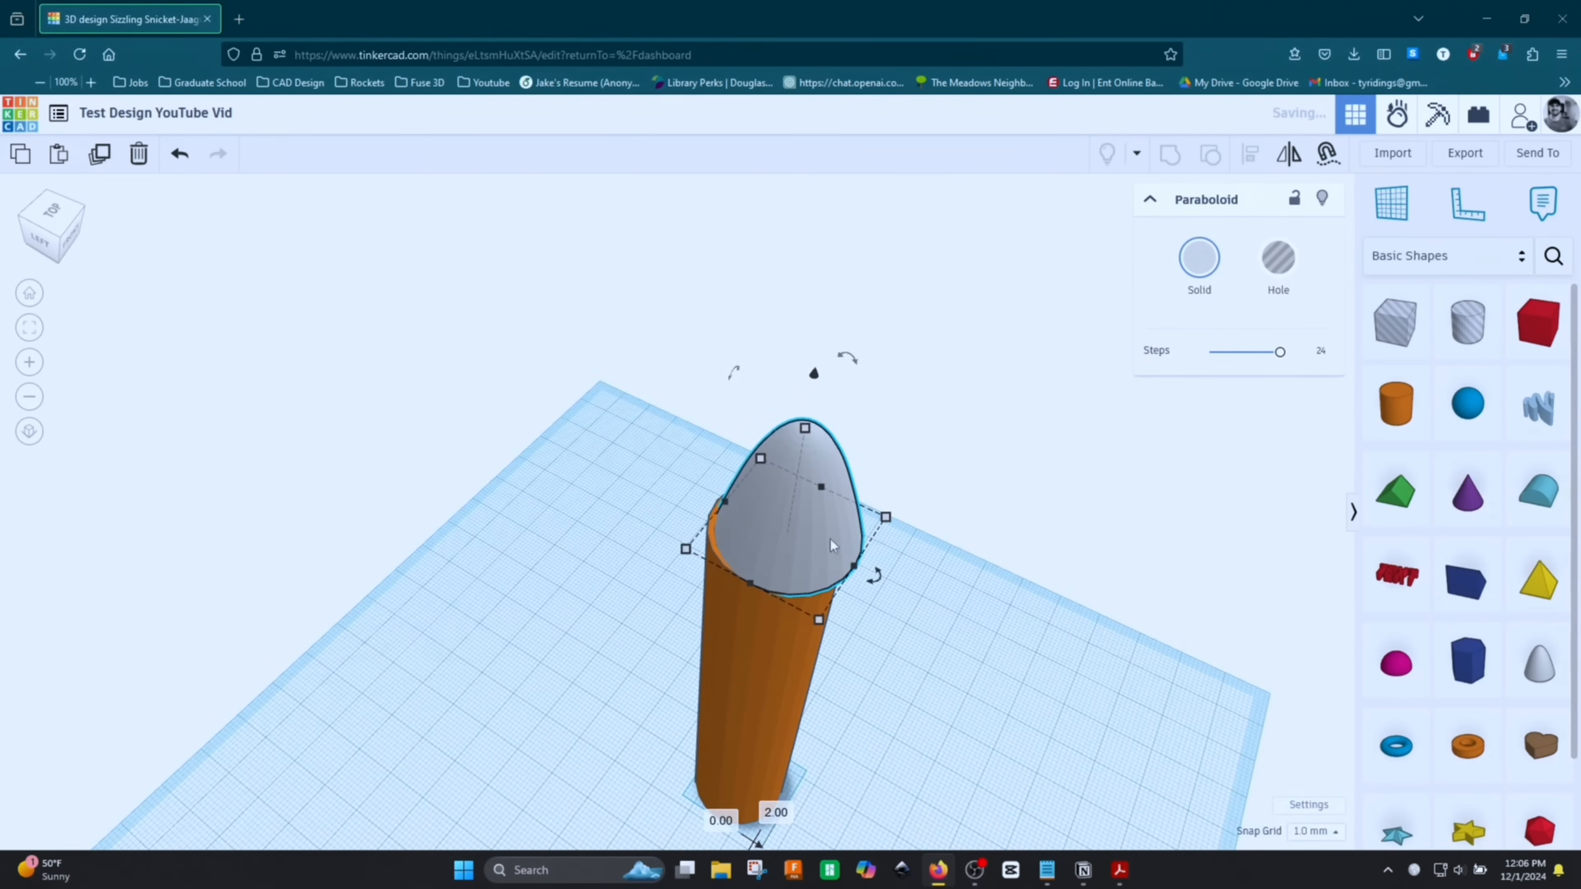
Reposition the paraboloid by eye by about -5 mm and -4 mm and check its alignment on the cylinder
right_click_drag(990, 598, 1282, 632)
left_click_drag(946, 369, 926, 388)
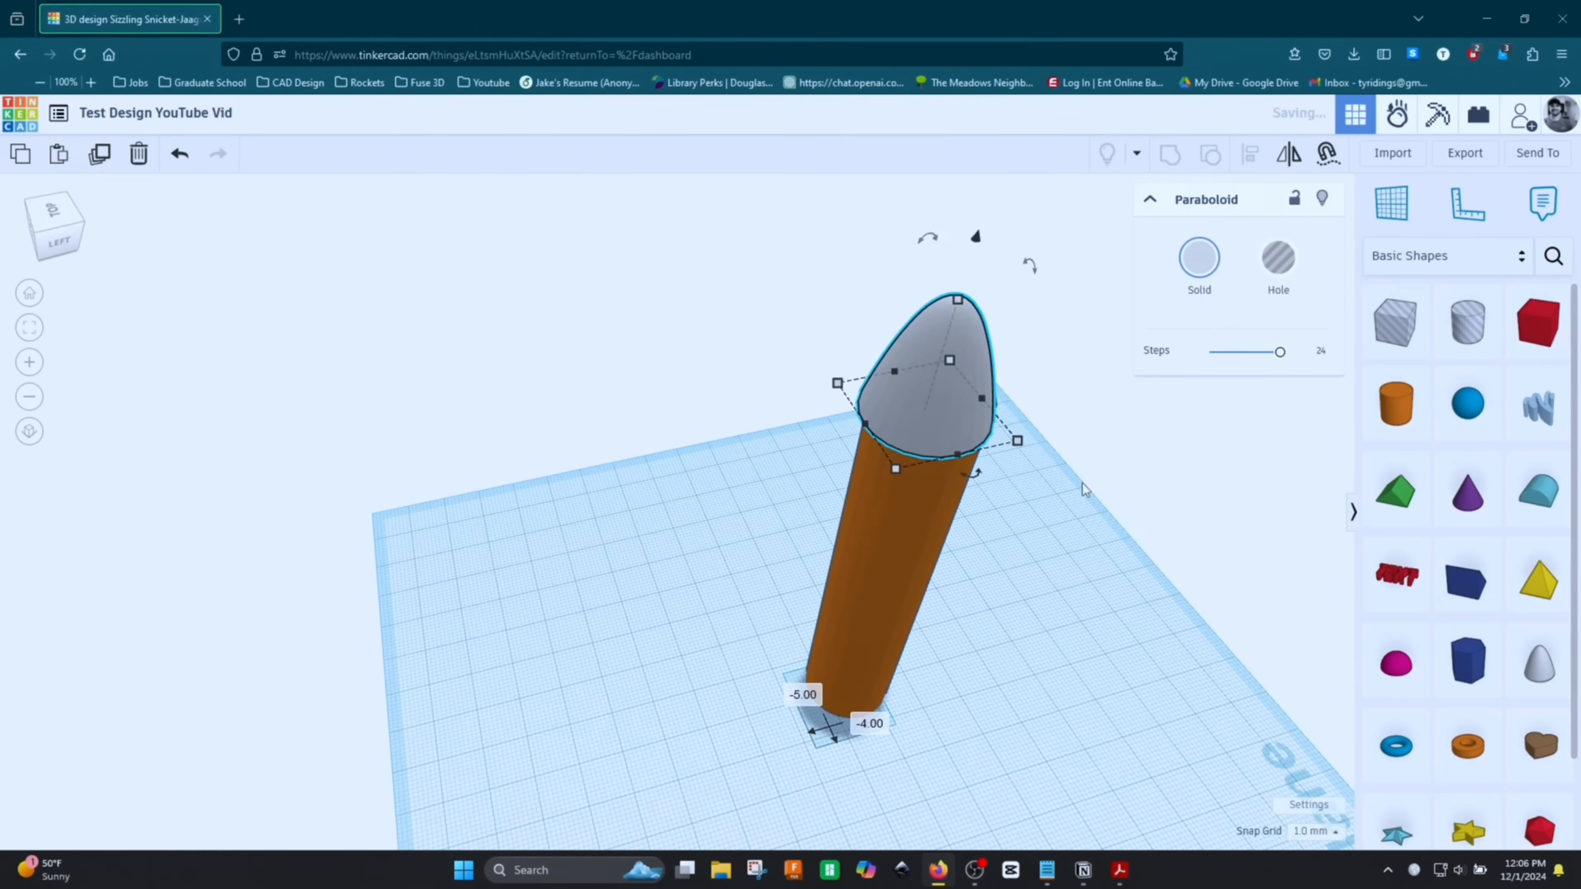
right_click_drag(1082, 484, 777, 482)
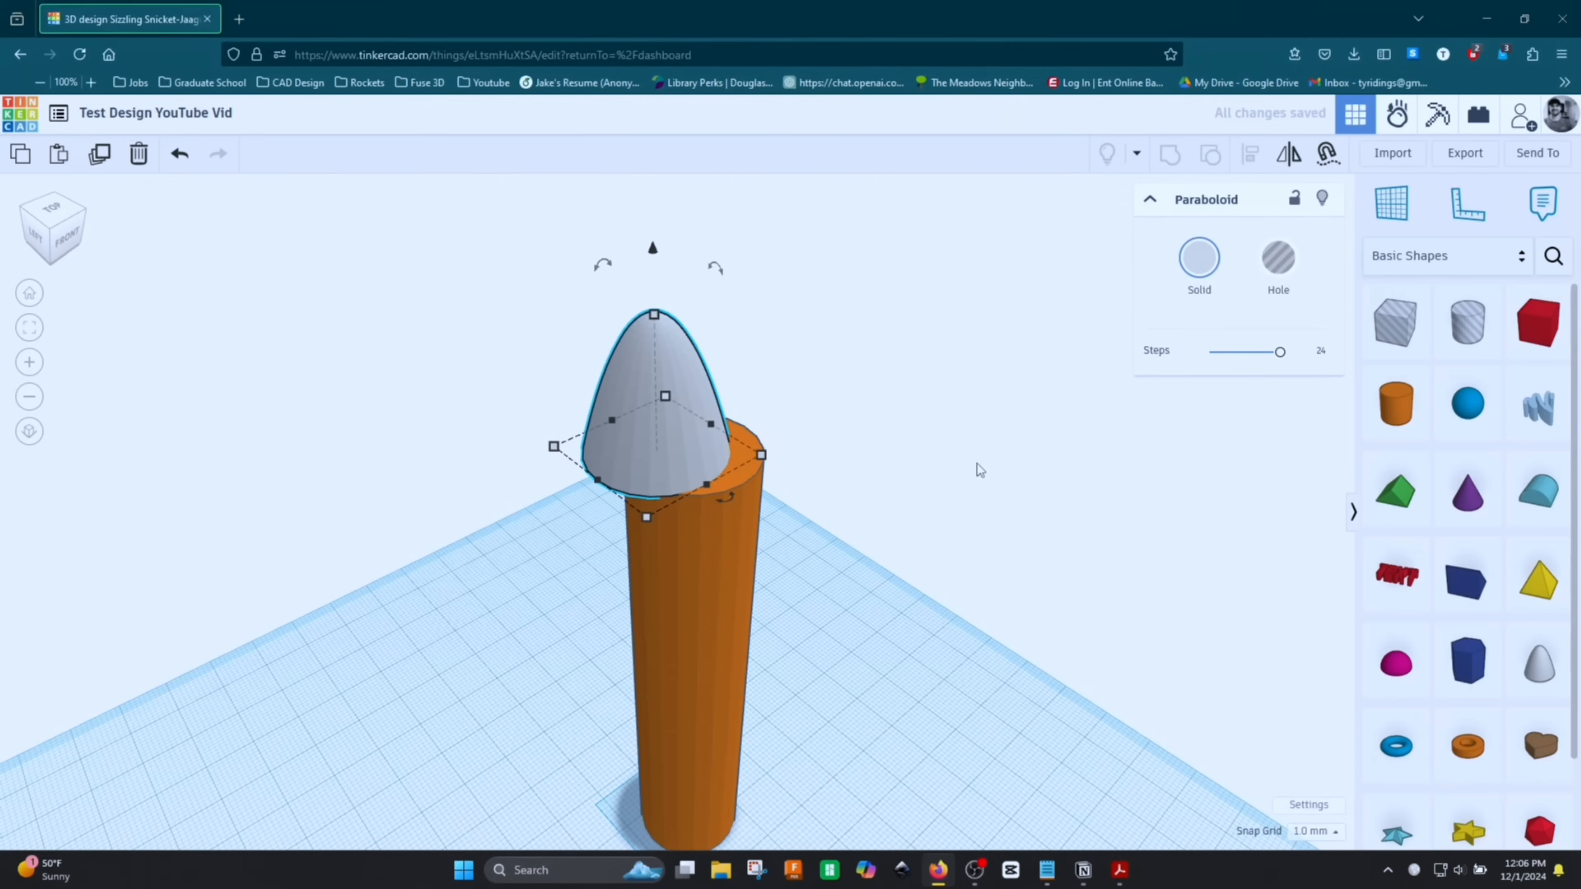
scroll(818, 323, "up", 2)
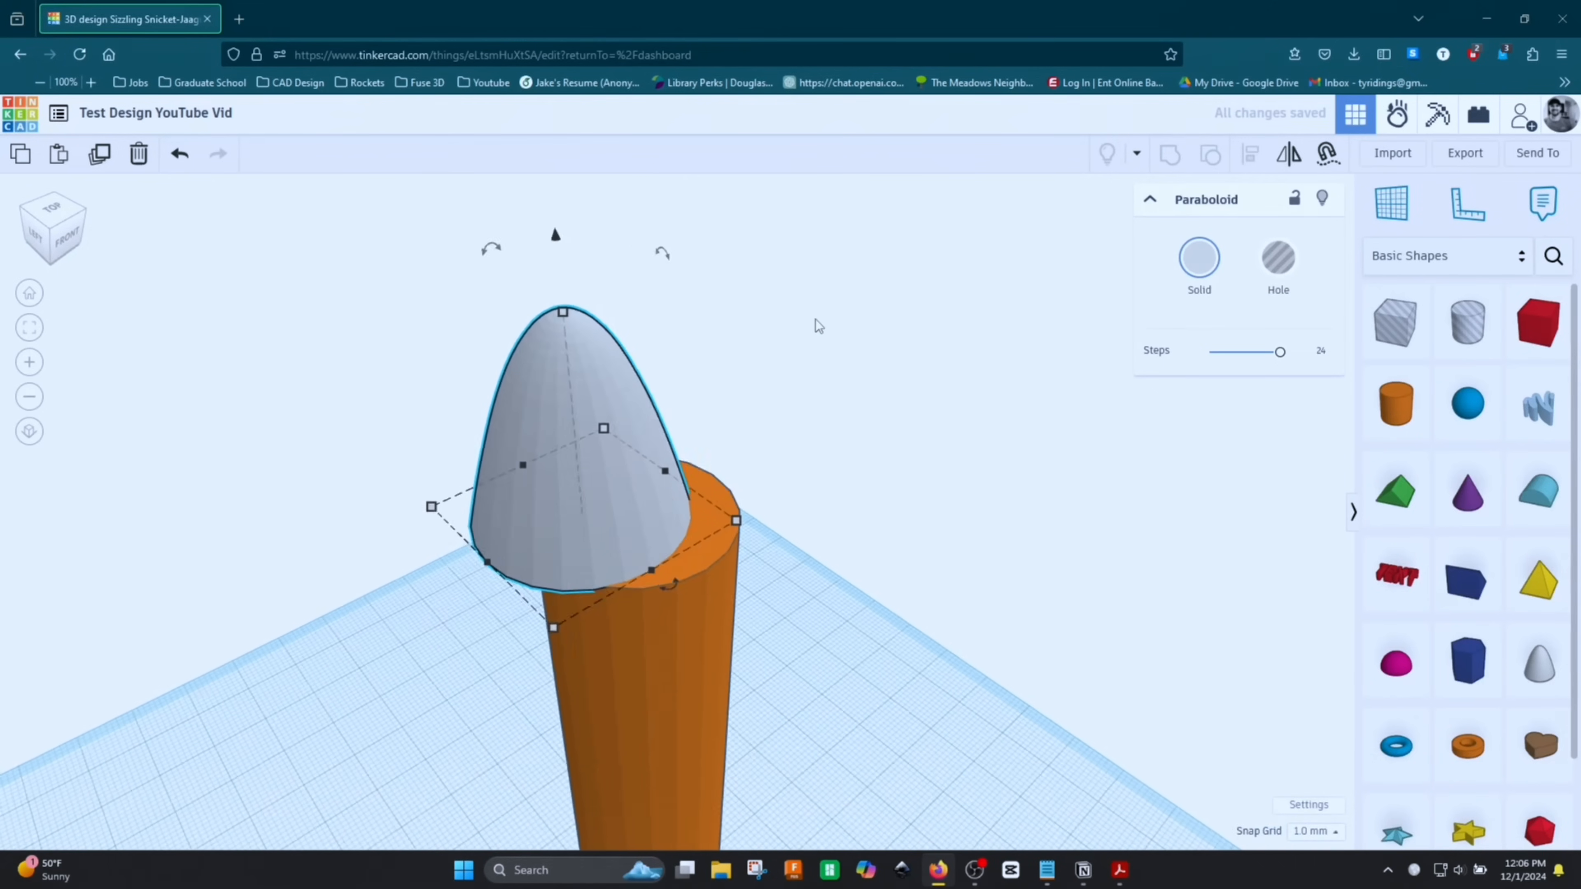
scroll(821, 325, "down", 3)
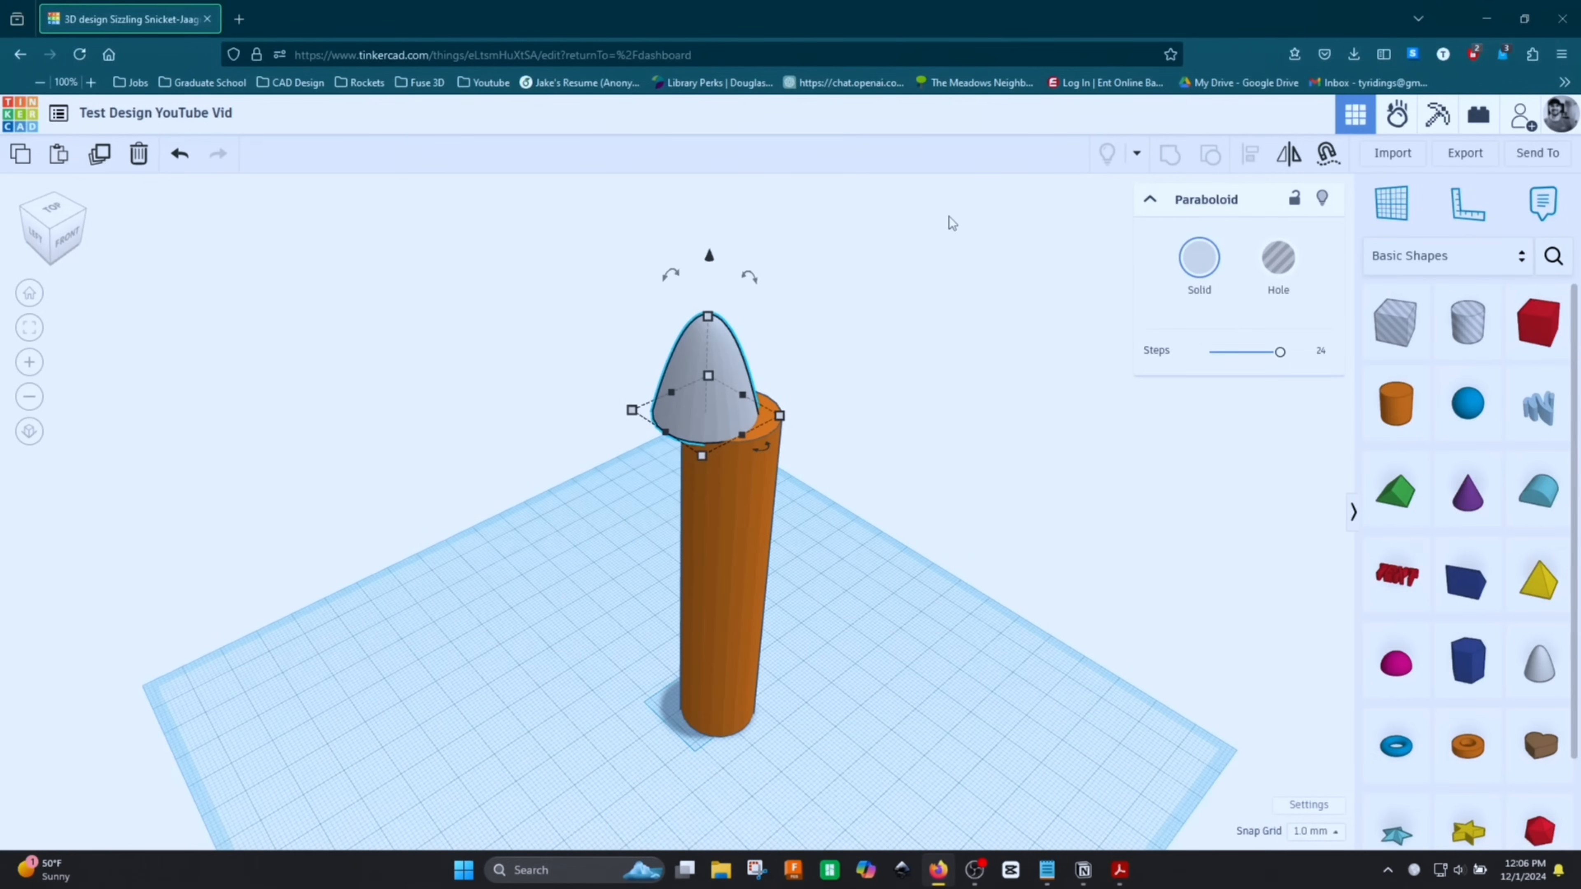
Align the paraboloid and the tall cylinder to their shared centre along both horizontal axes
left_click_drag(891, 224, 534, 771)
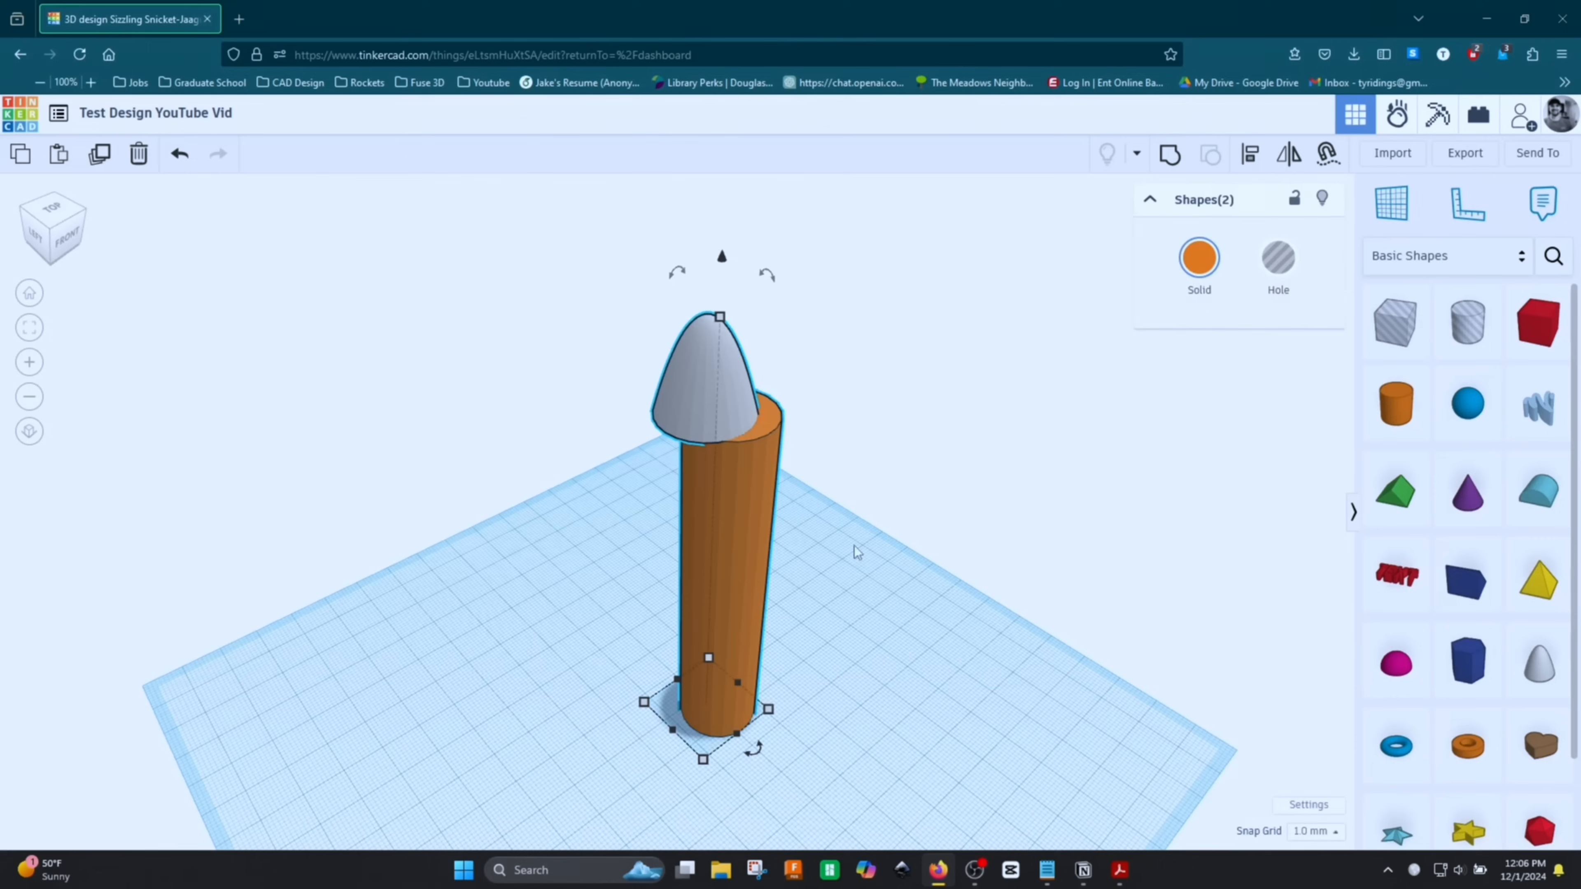
left_click(1009, 479)
left_click(711, 386)
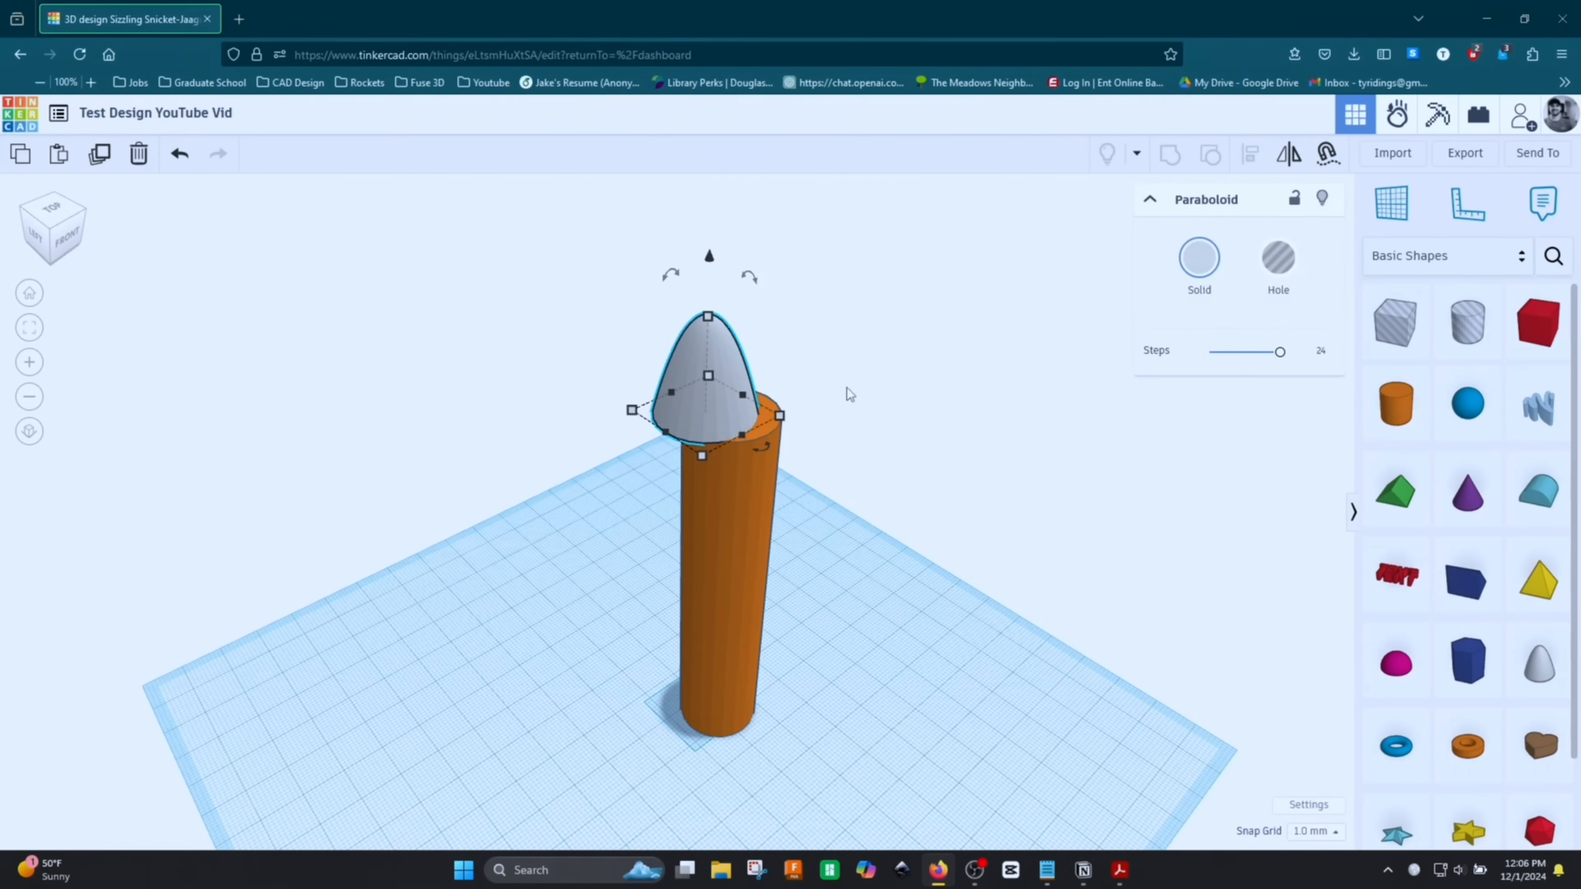
left_click(747, 547, "shift")
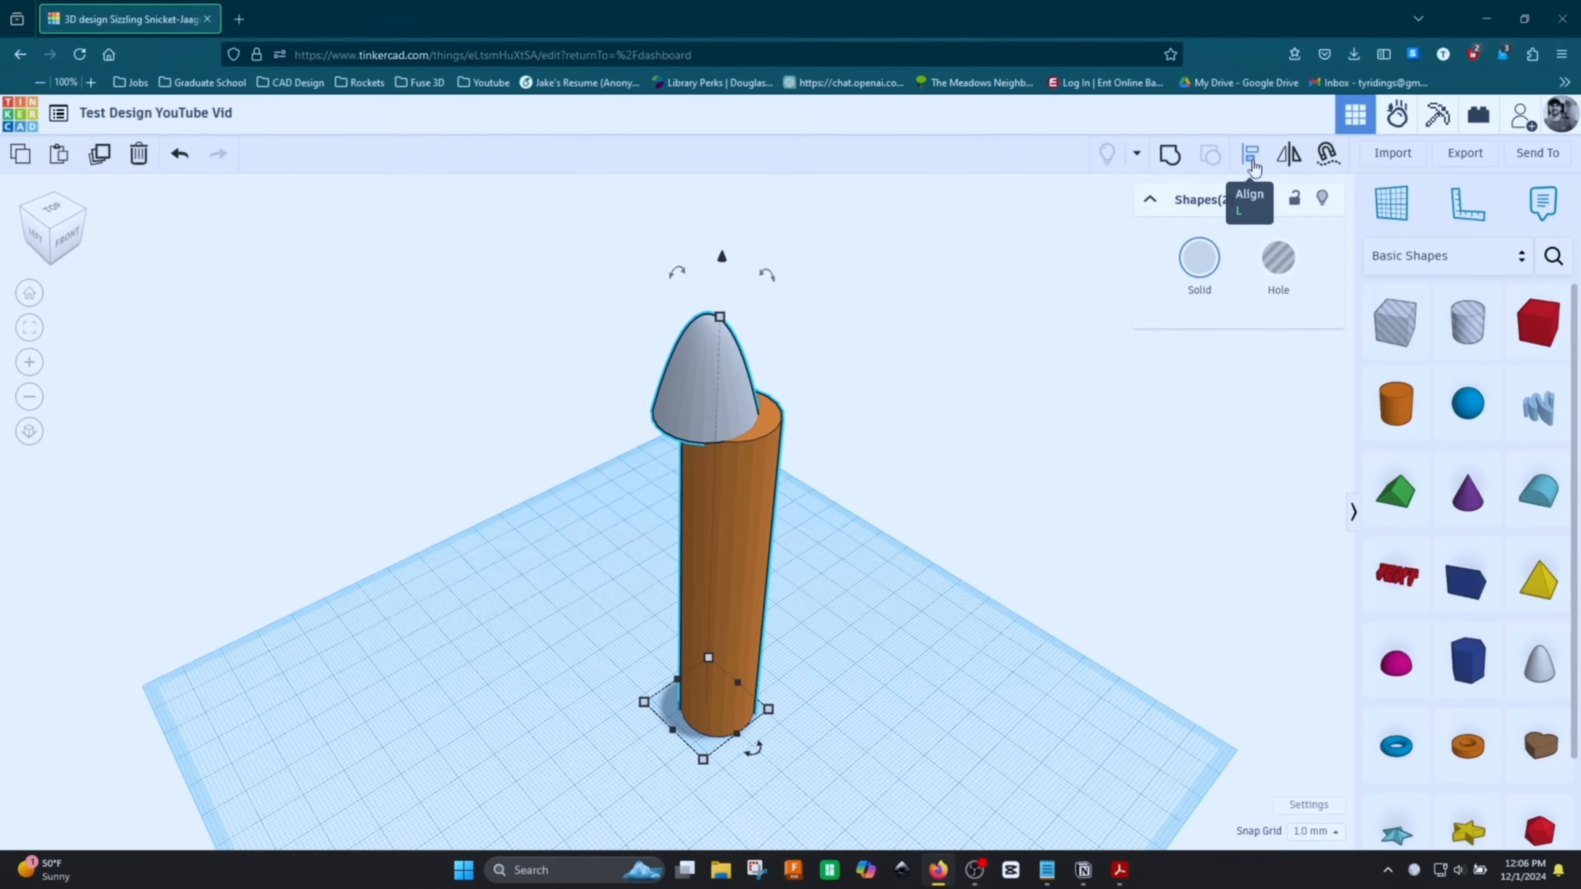
key("l")
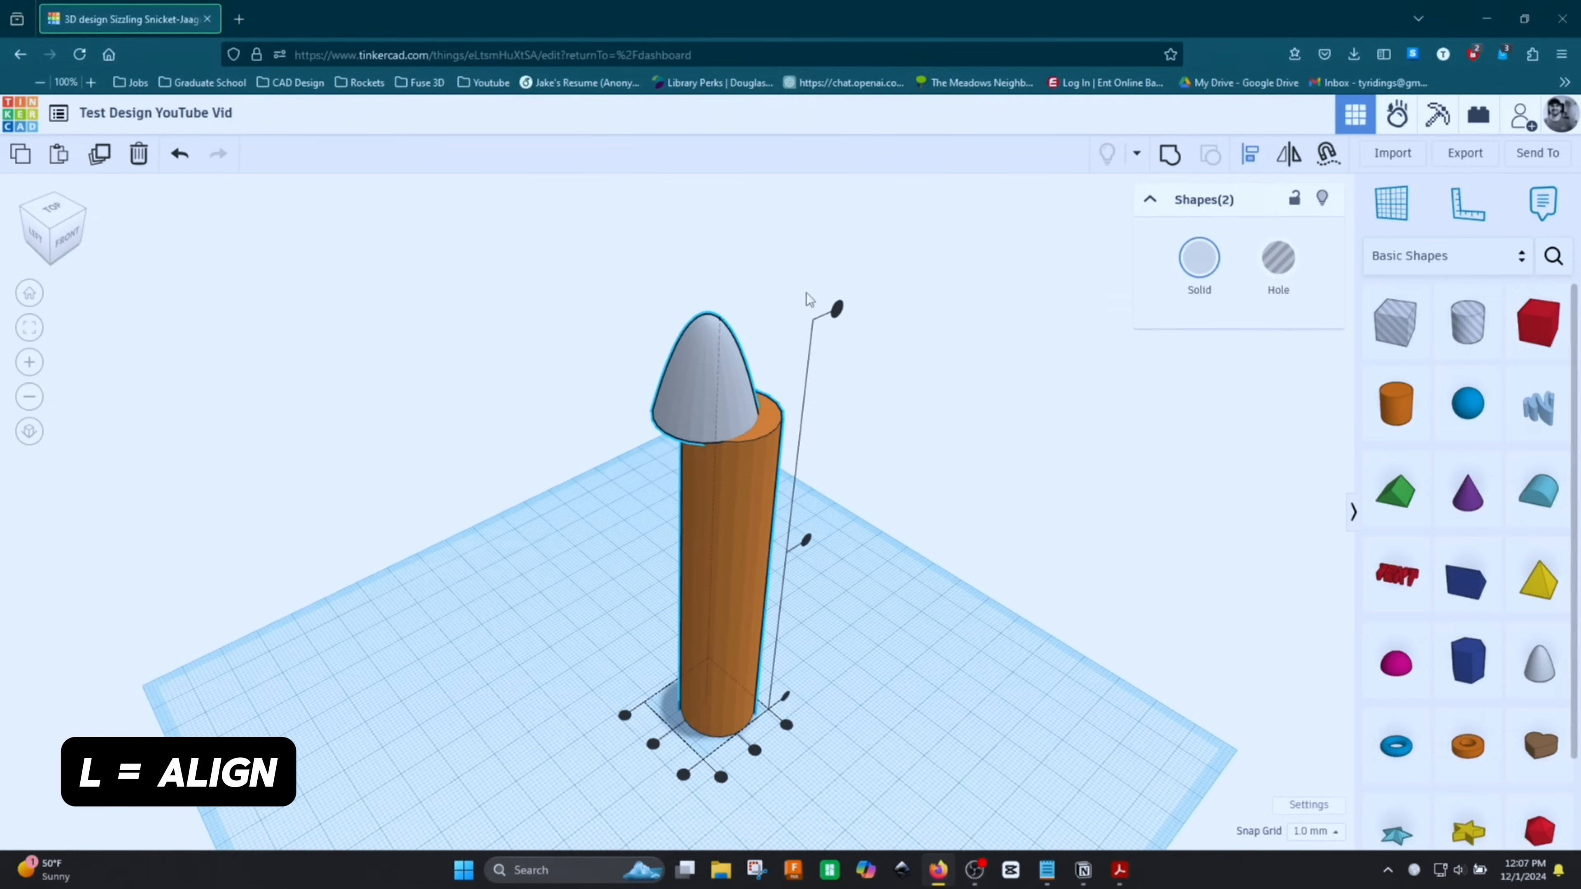
mouse_move(897, 675)
right_mouse_down()
mouse_move(1067, 626)
mouse_move(949, 658)
mouse_move(788, 654)
mouse_move(904, 646)
mouse_move(901, 680)
right_mouse_up()
key("l")
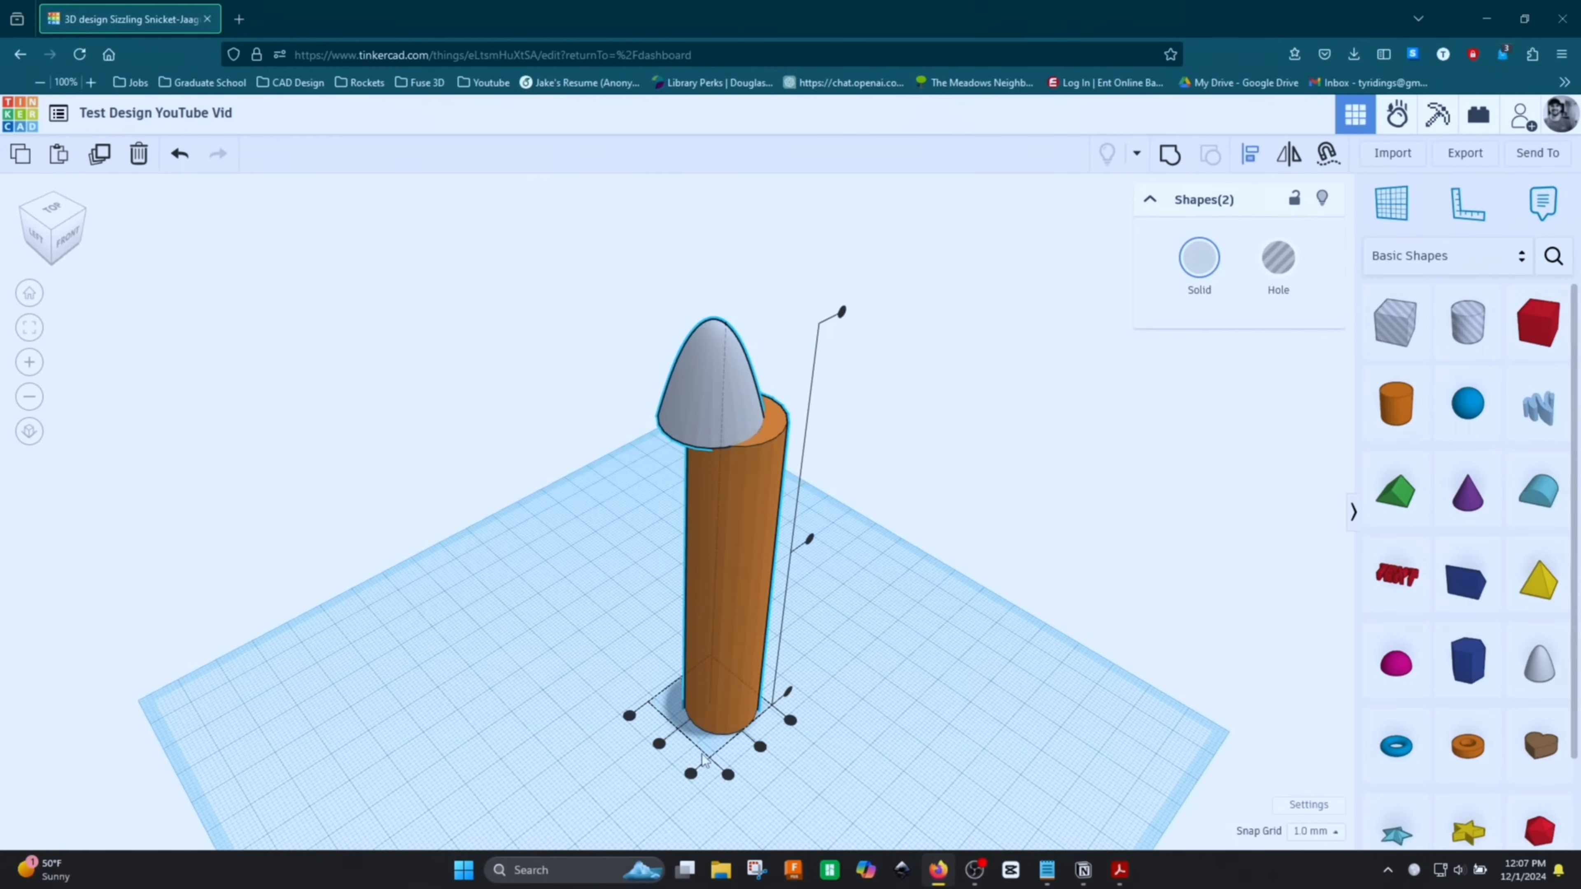
left_click(660, 744)
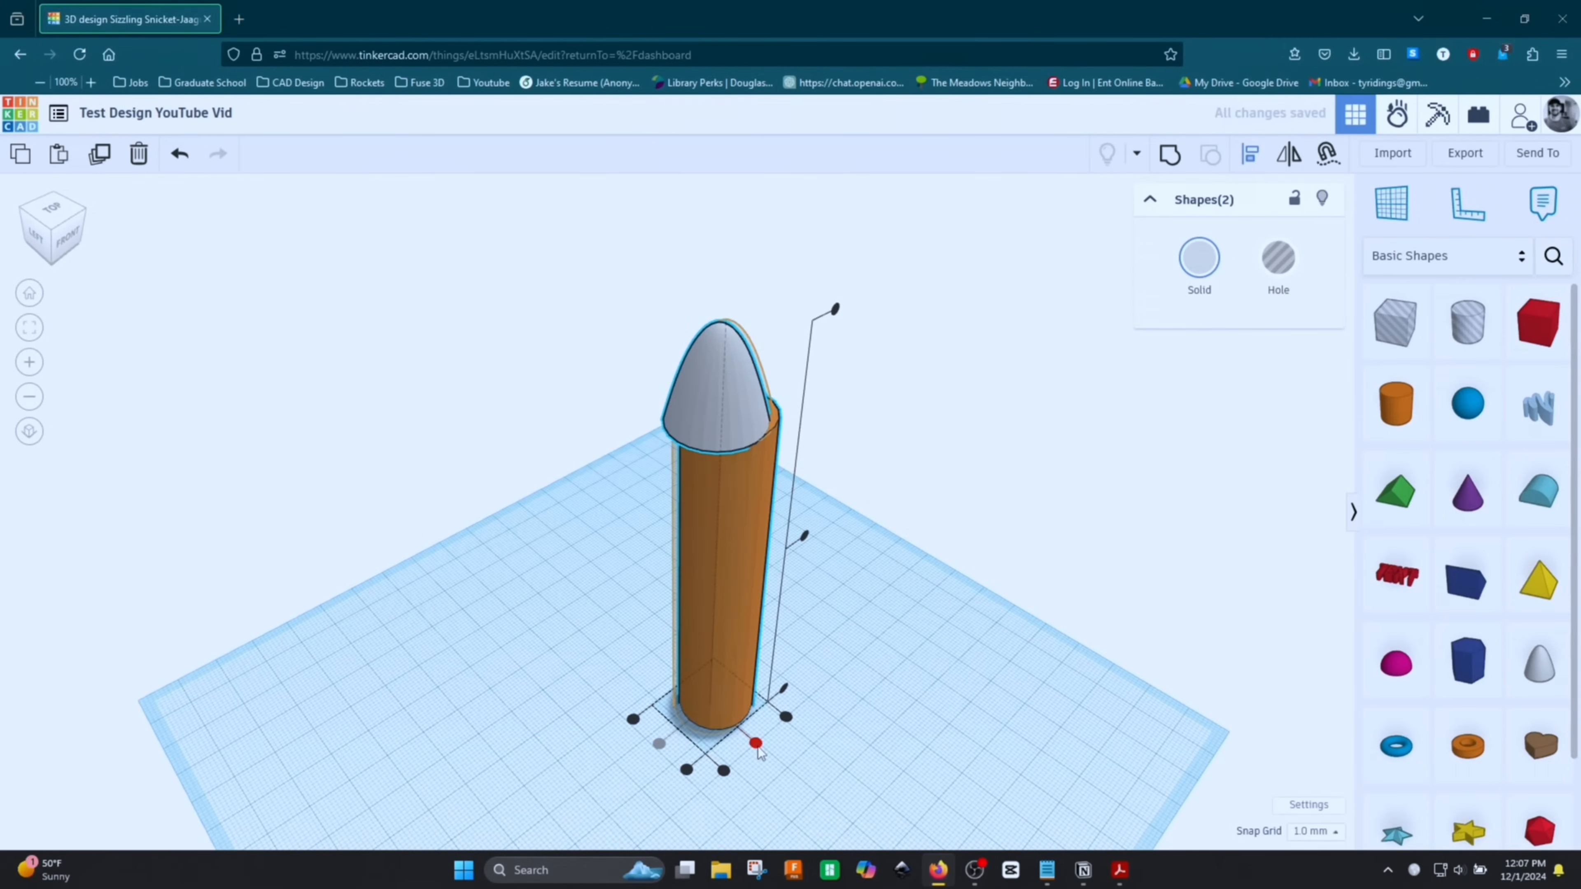
left_click(756, 745)
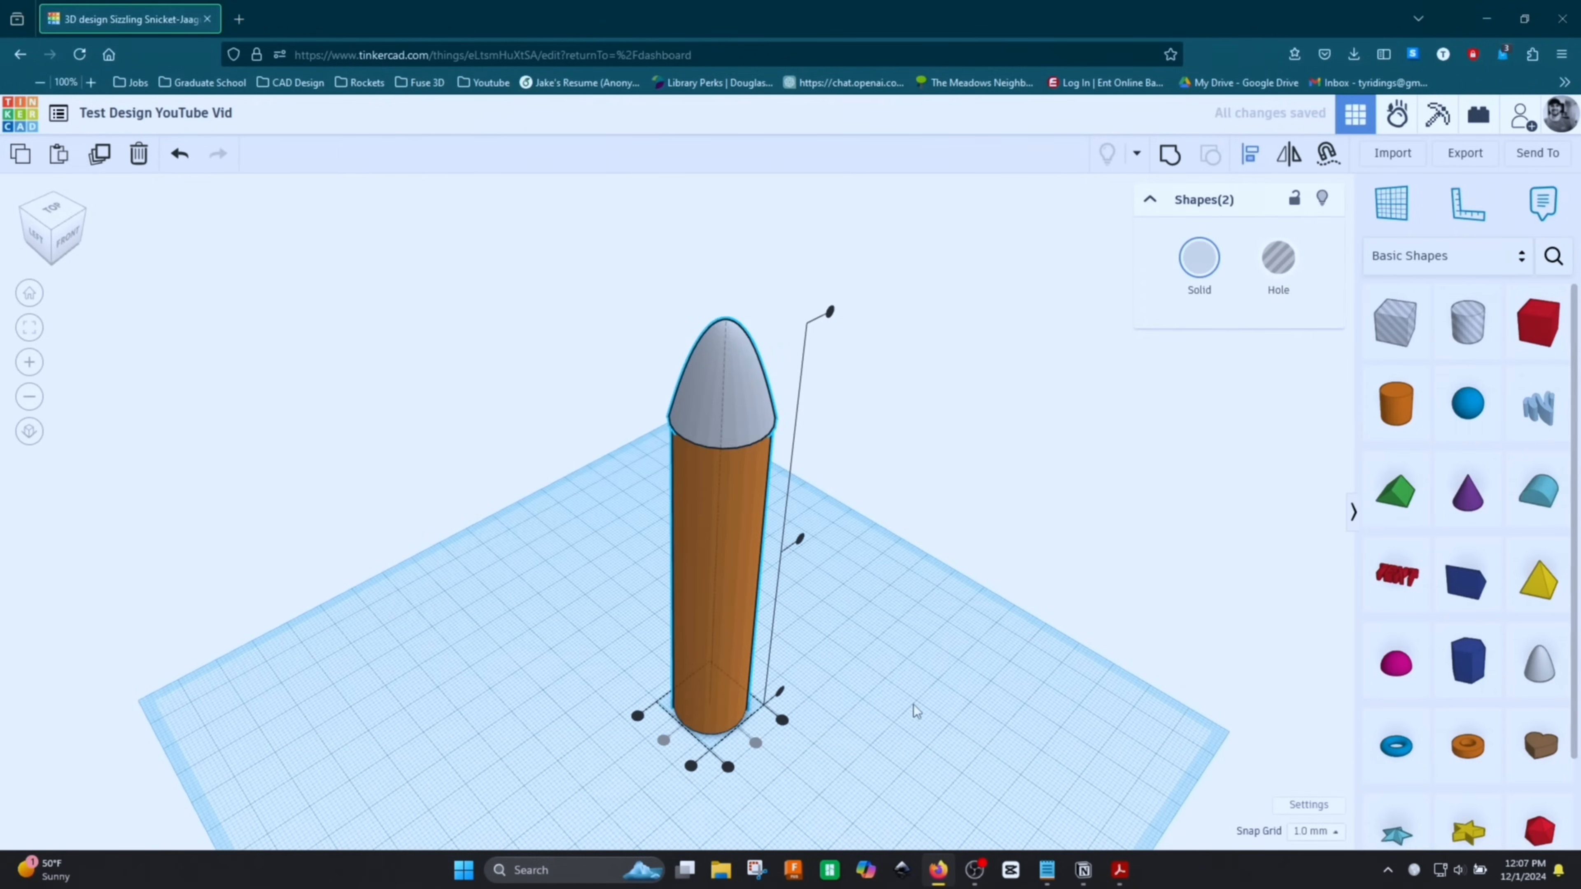
Try aligning the paraboloid and cylinder at their vertical centres, and undo that alignment
right_click_drag(918, 684, 883, 711)
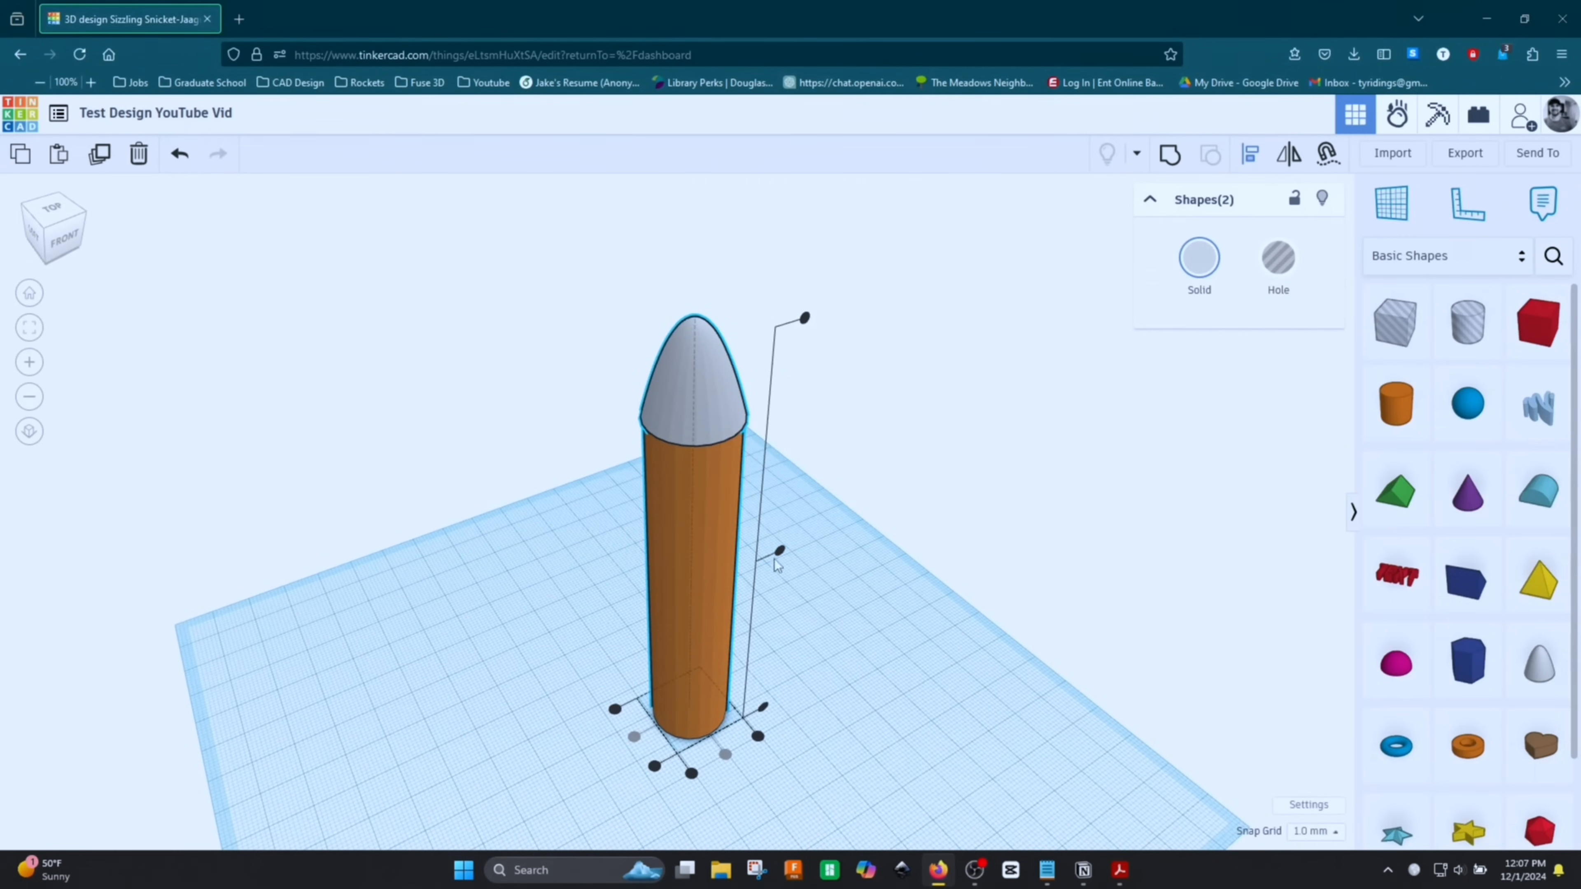
key("ctrl+z")
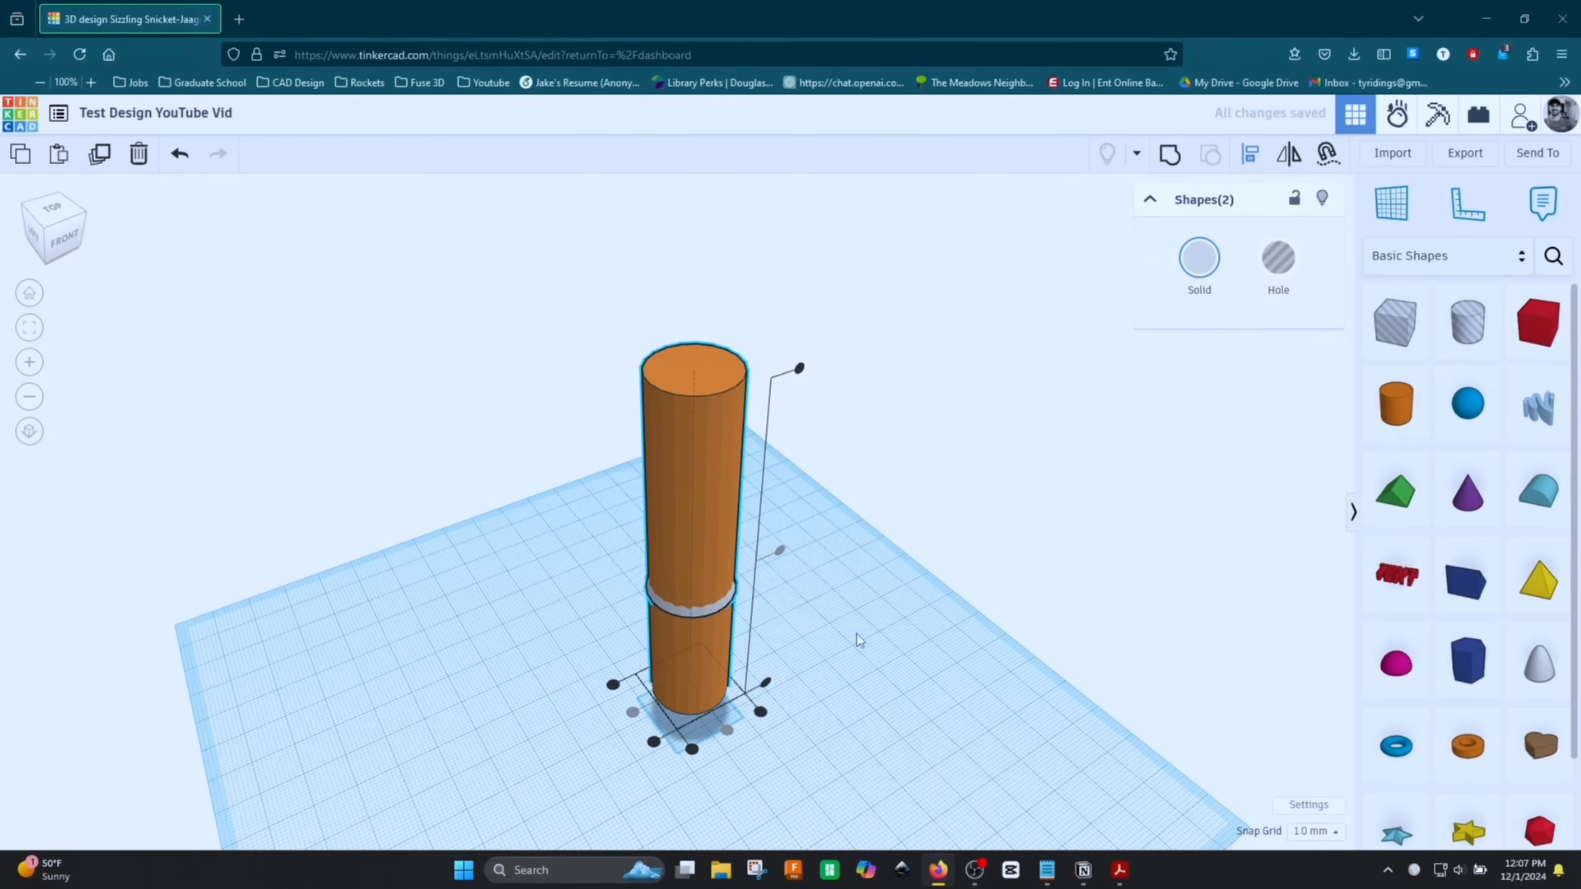
right_click_drag(858, 639, 844, 568)
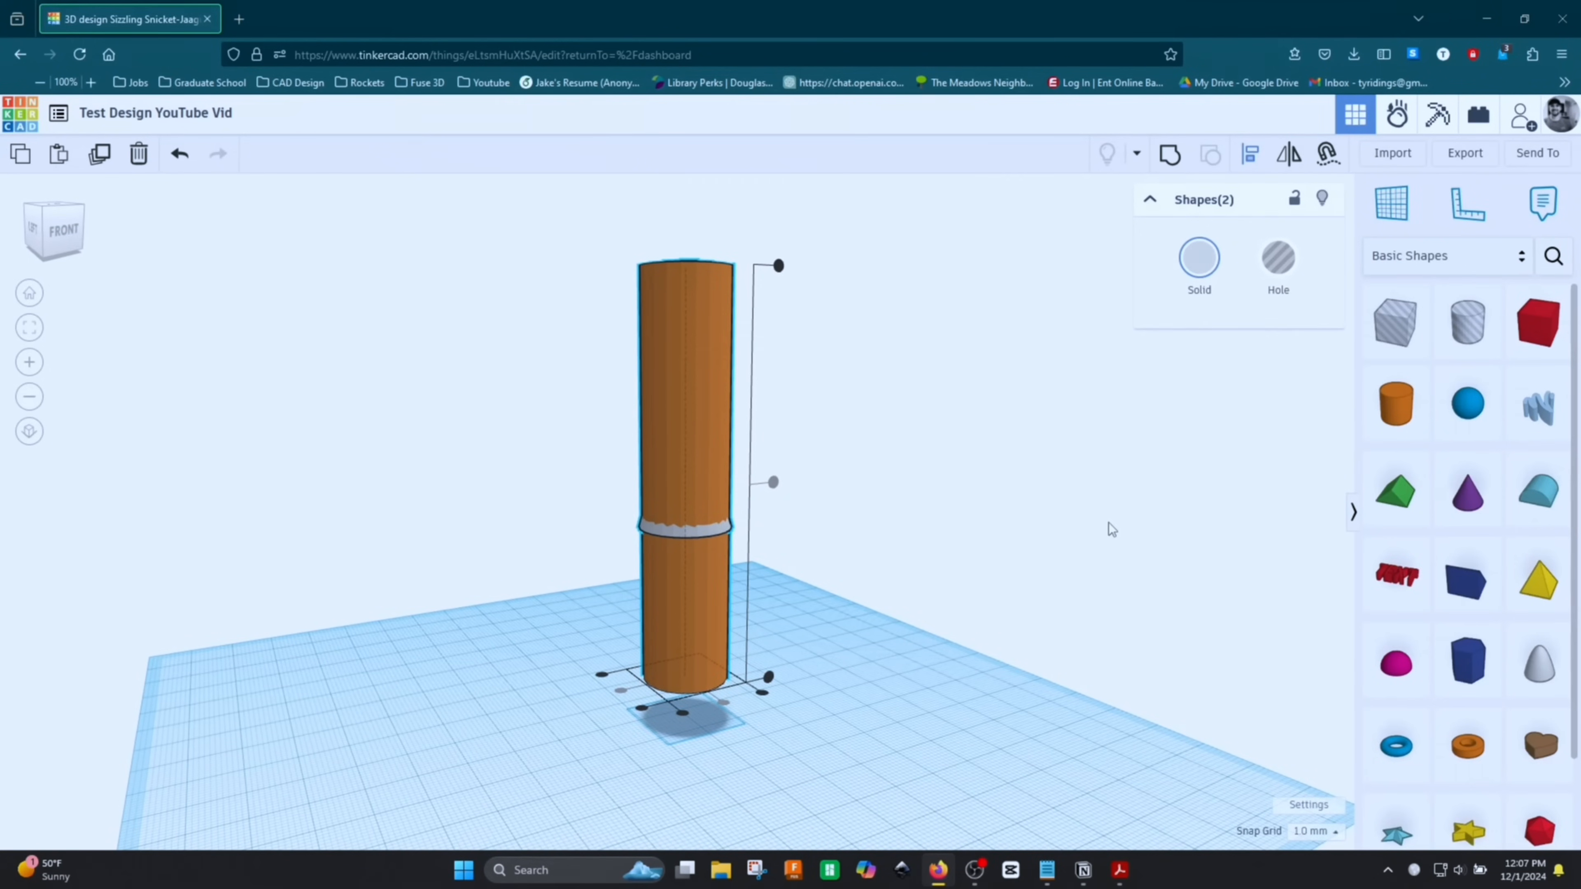
key("ctrl+z")
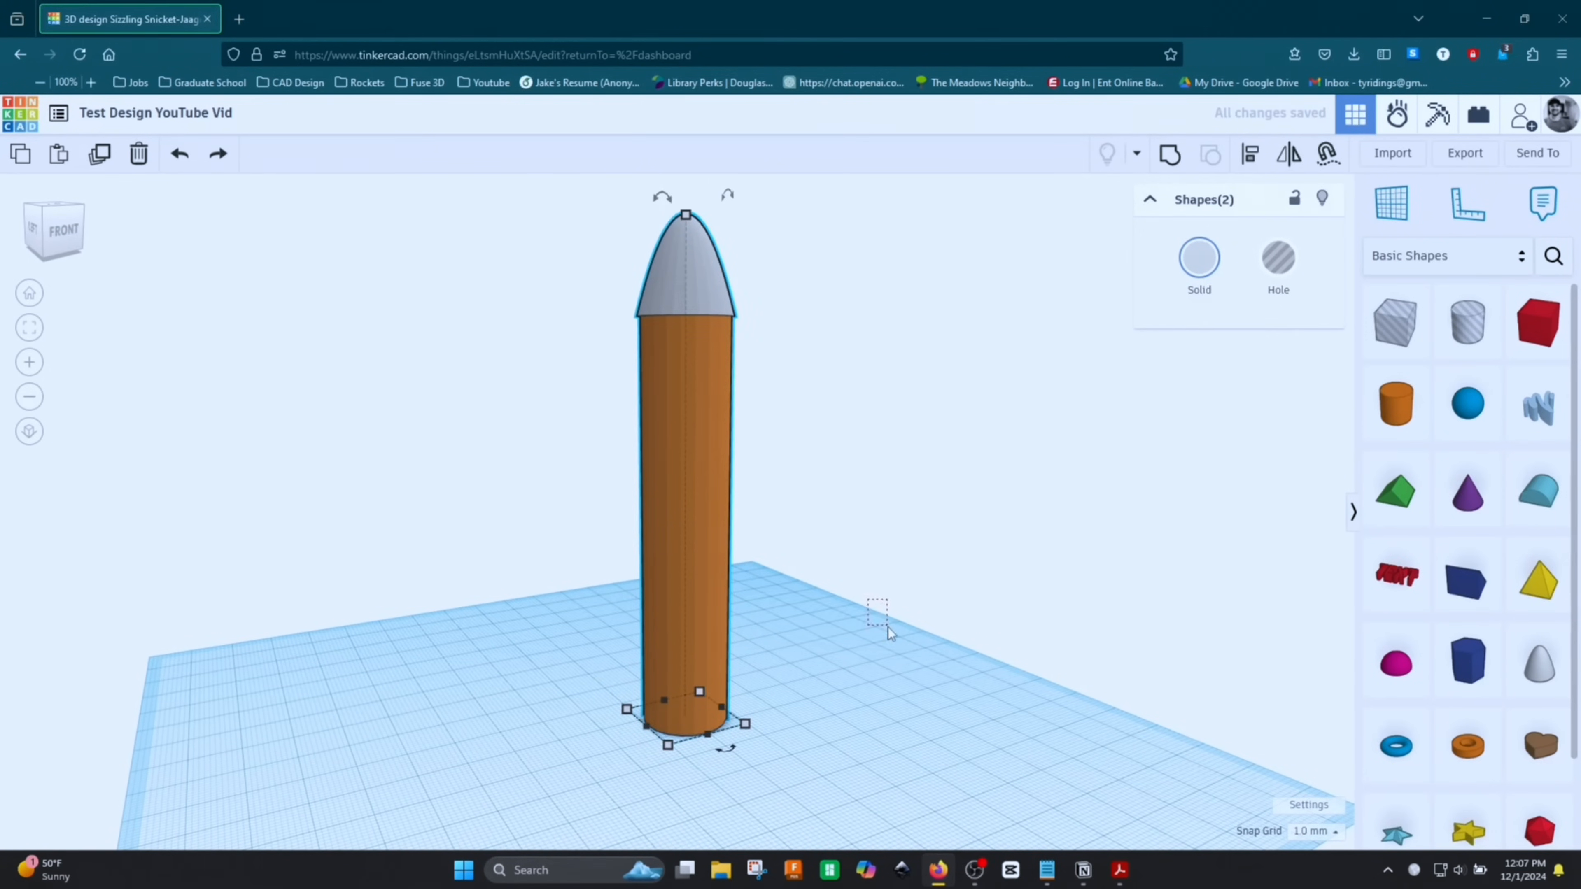
Check the paraboloid's base width and set the cylinder's matching base width to 20 mm
left_click_drag(889, 628, 891, 630)
right_click_drag(891, 631, 896, 473)
left_click(756, 281)
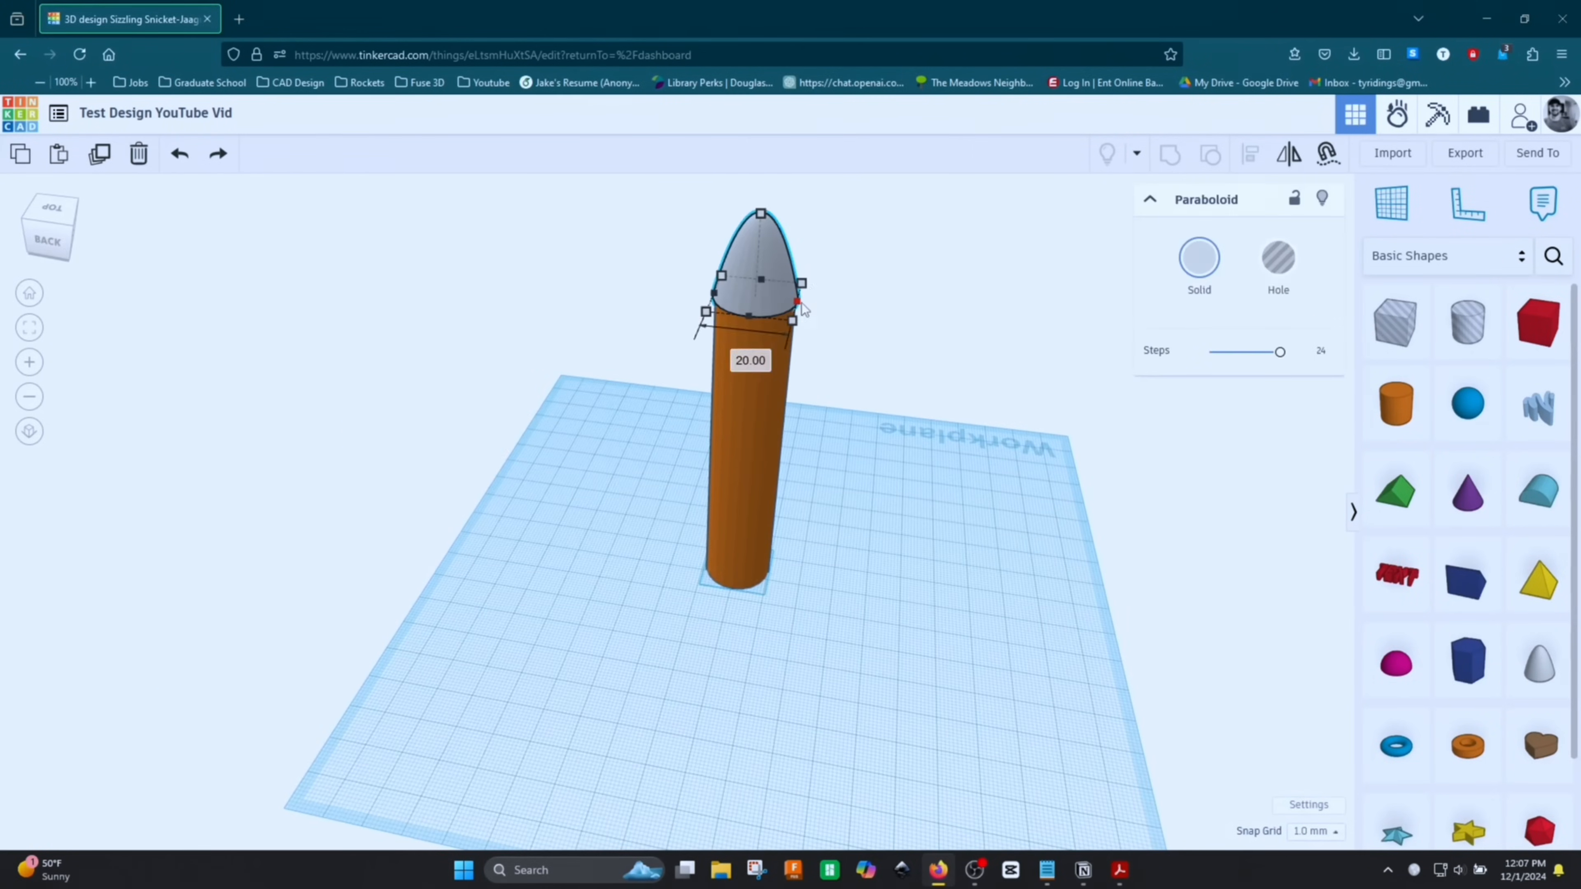
left_click(754, 564)
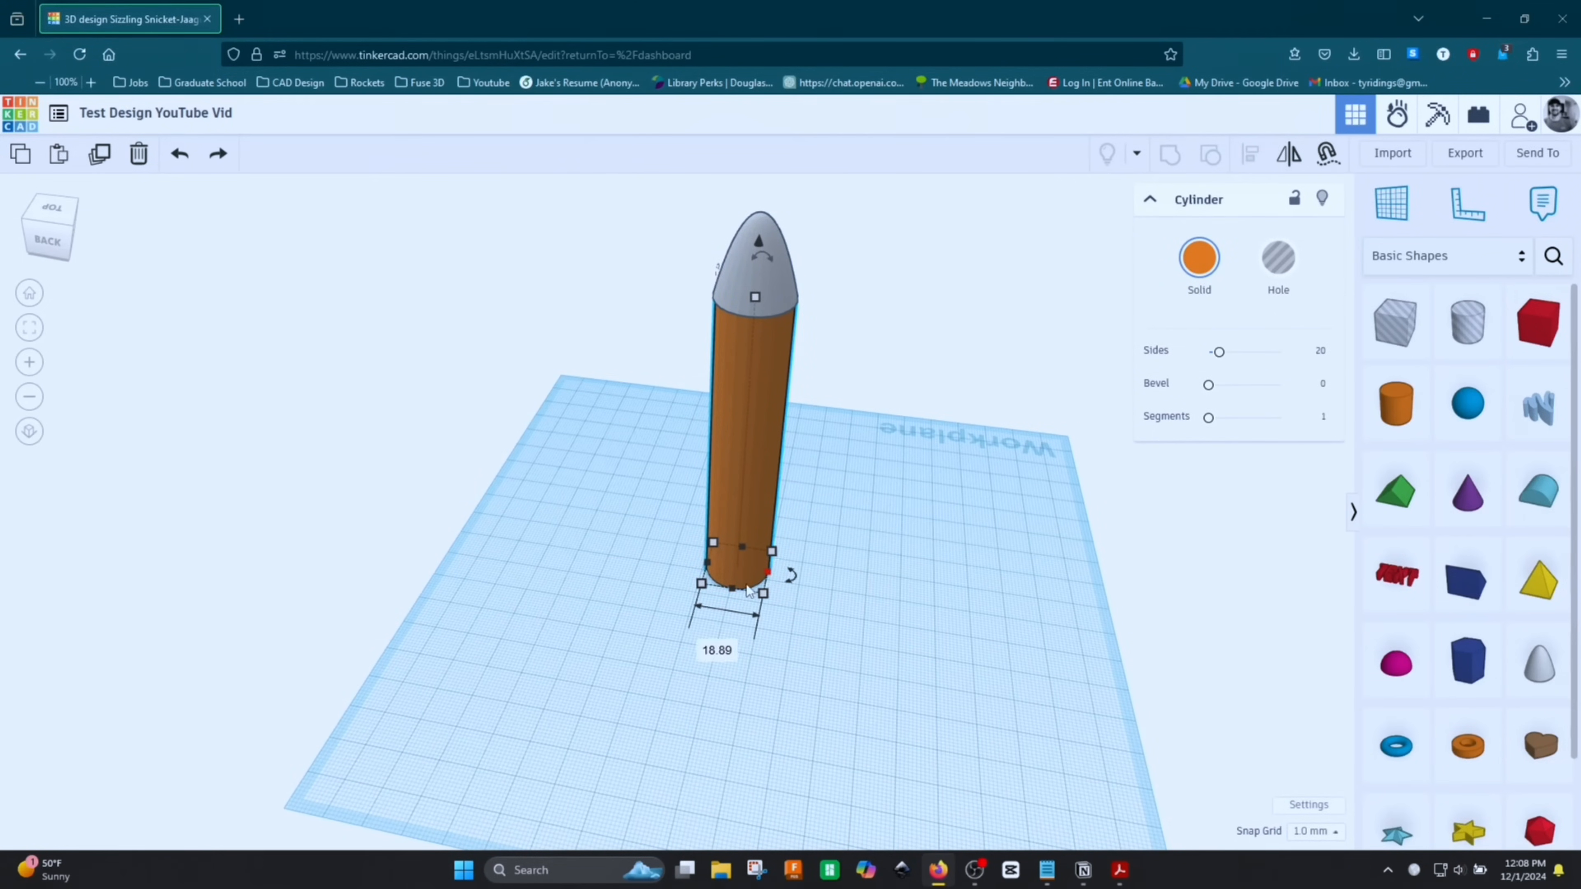
left_click(717, 652)
type("20")
key("Return")
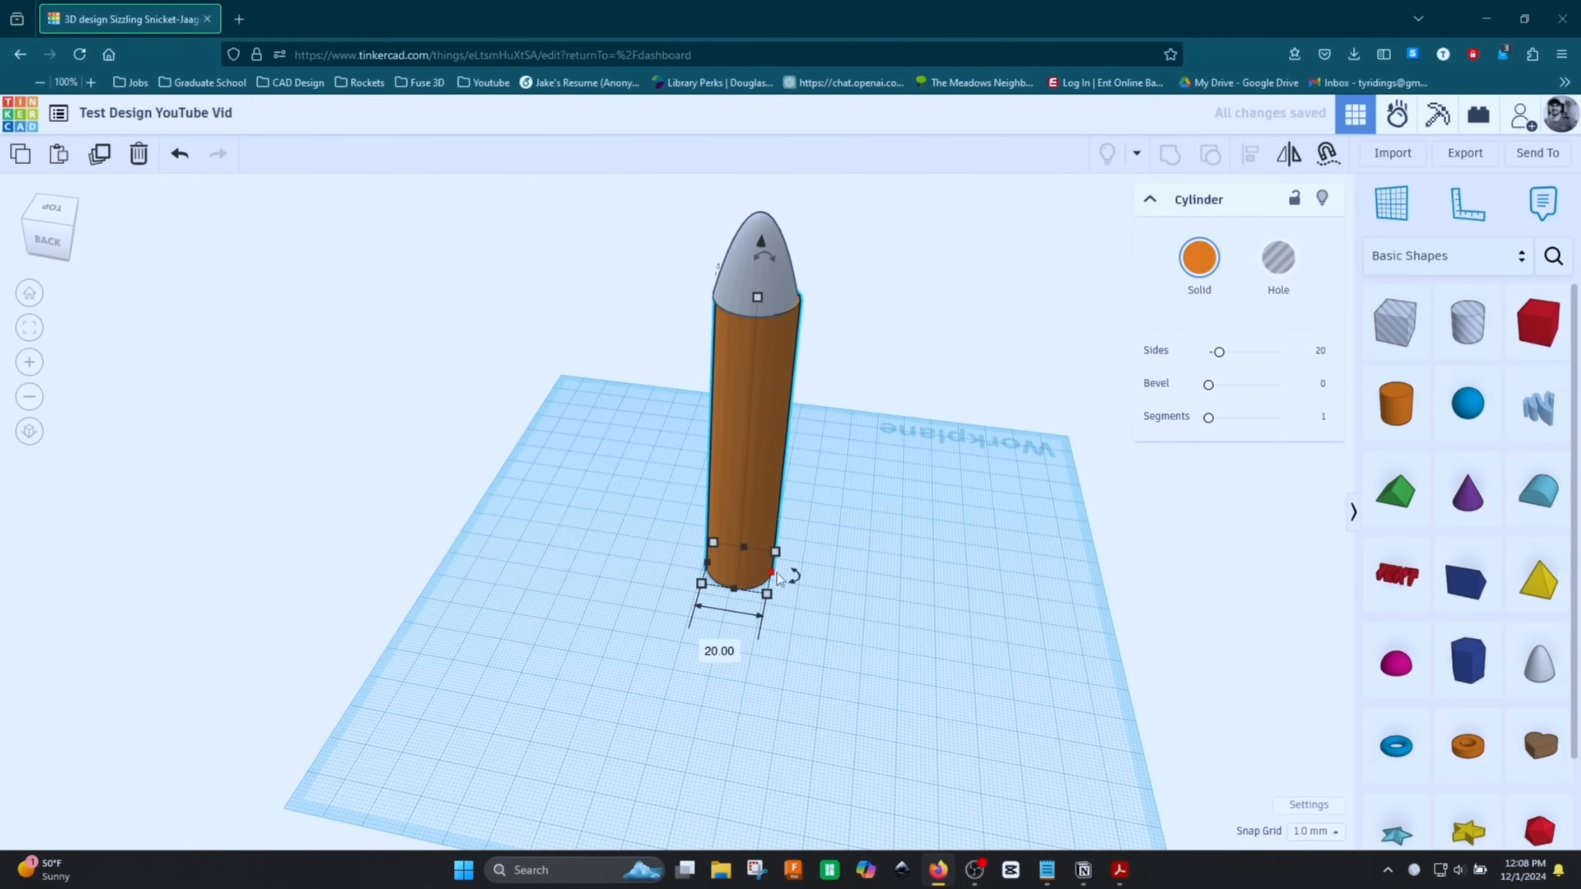
left_click(1002, 466)
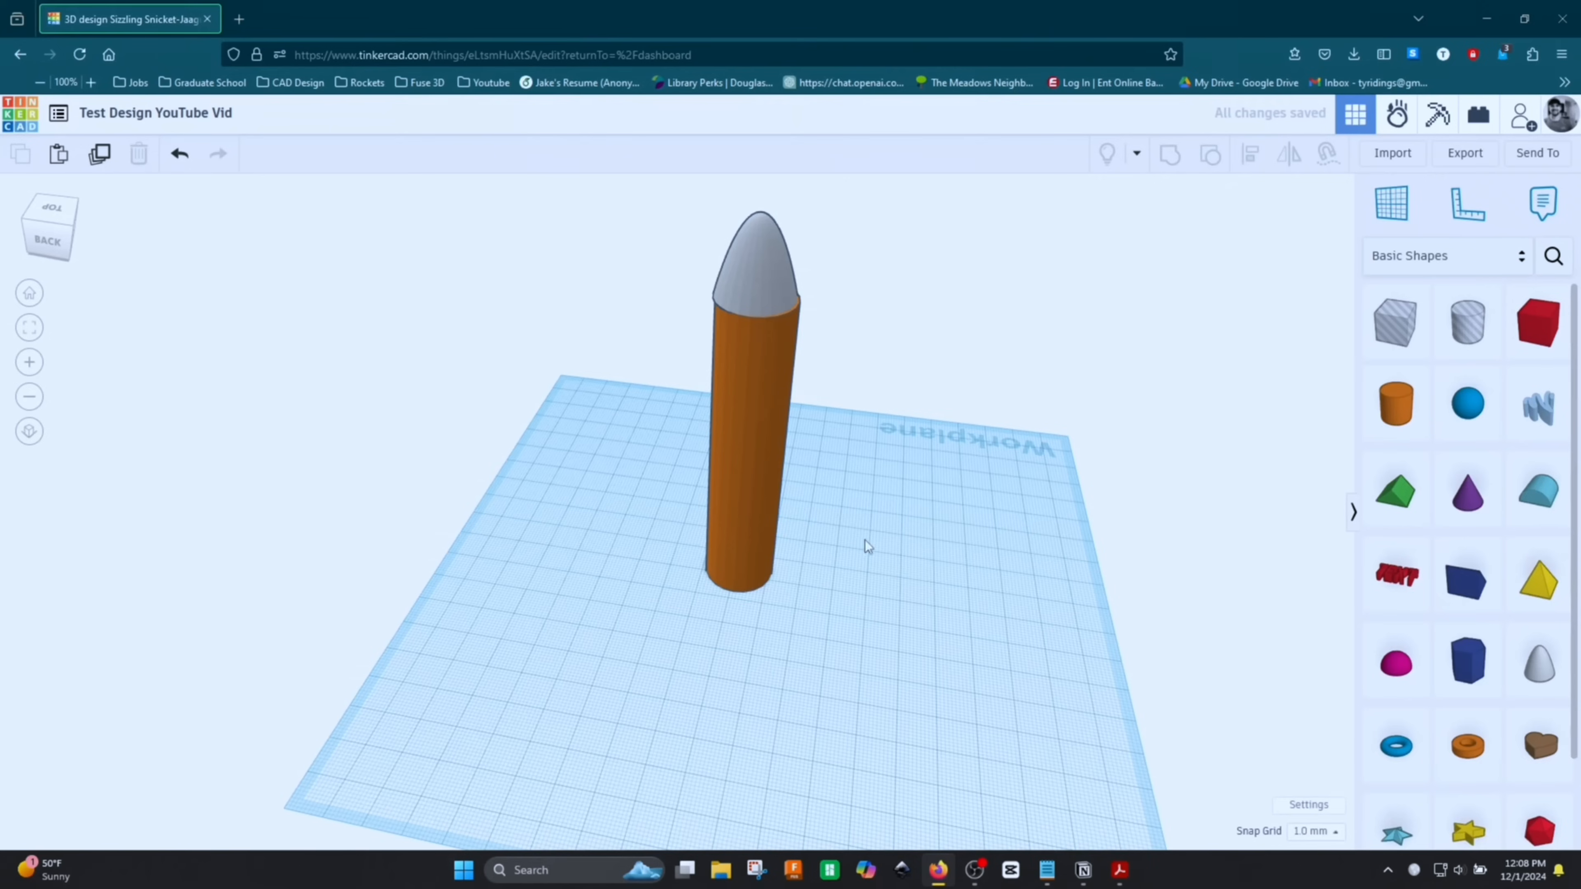
Recentre the resized cylinder and the paraboloid on each other in both horizontal directions and deselect them
left_click_drag(888, 215, 582, 597)
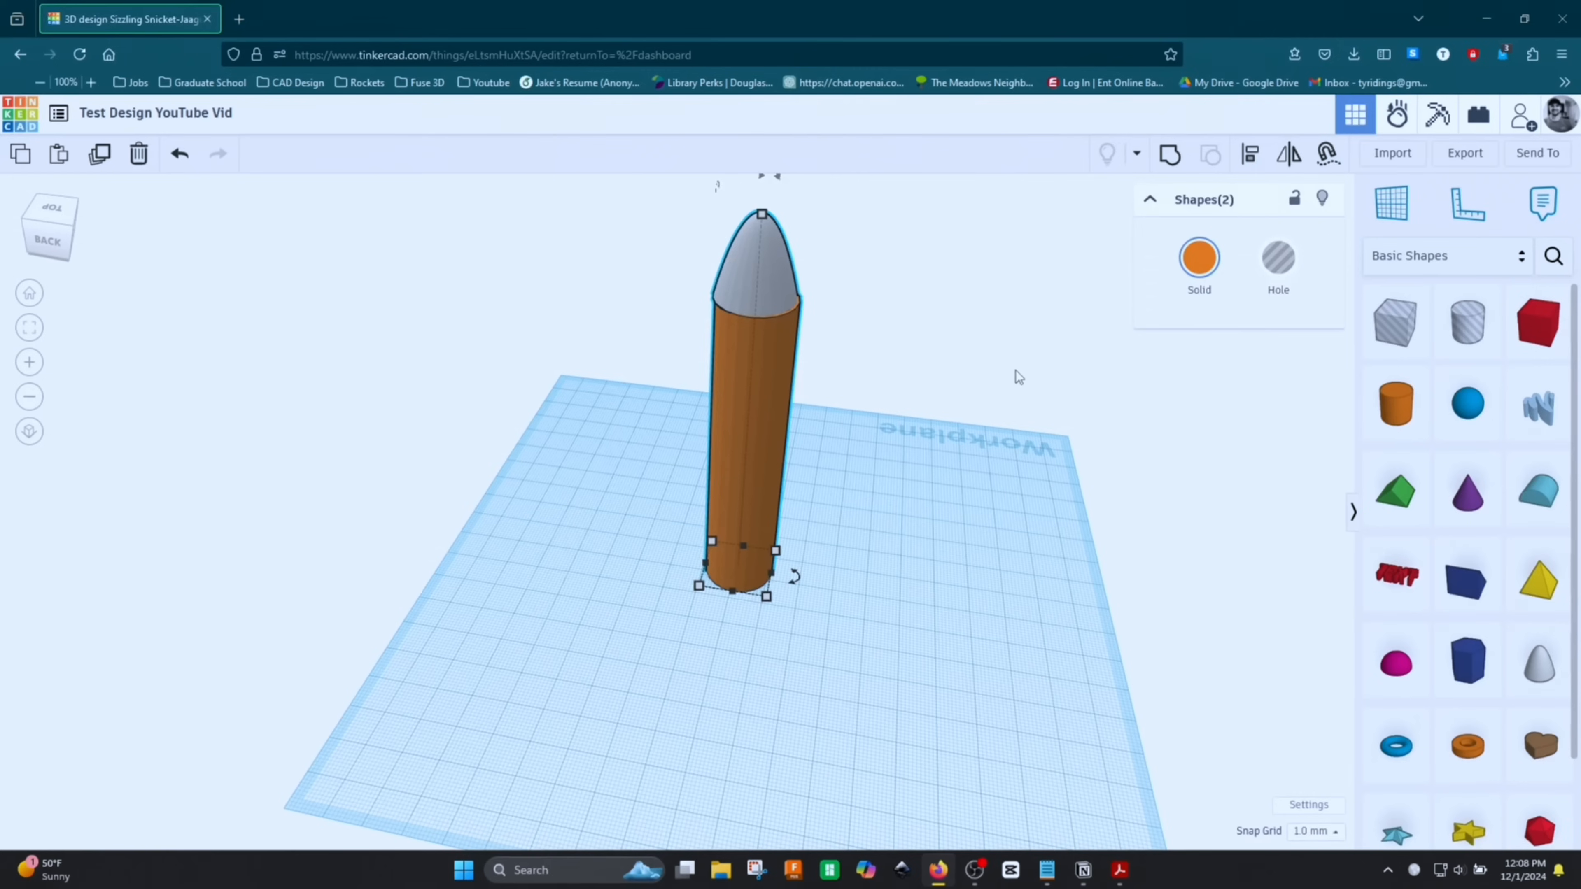
key("l")
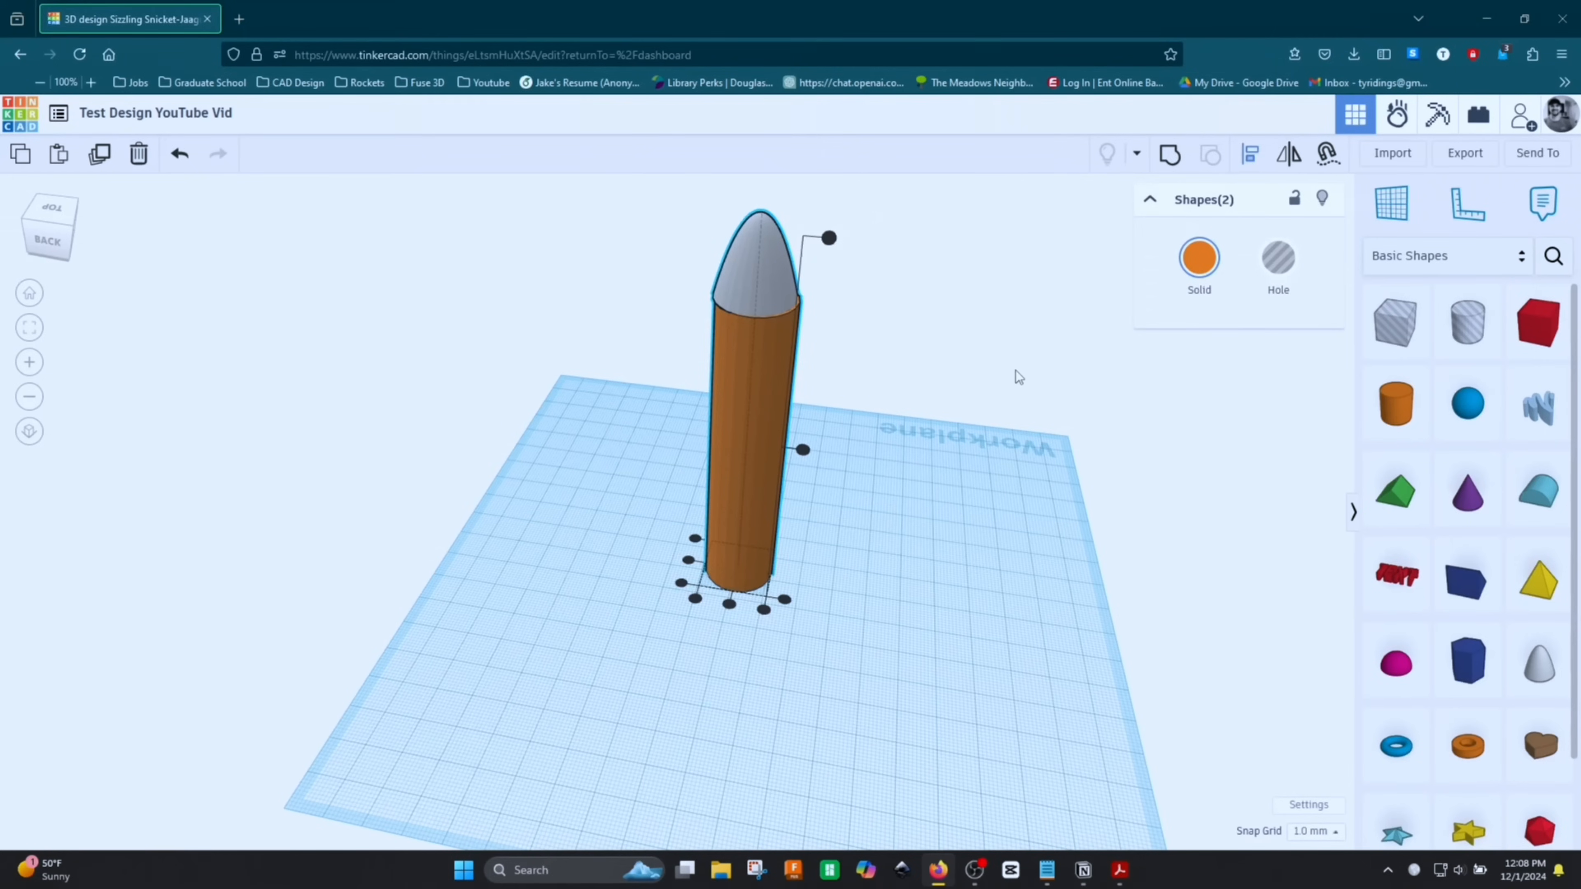
left_click(730, 607)
left_click(689, 561)
left_click(866, 521)
mouse_move(794, 527)
right_mouse_down()
mouse_move(638, 486)
mouse_move(819, 512)
right_mouse_up()
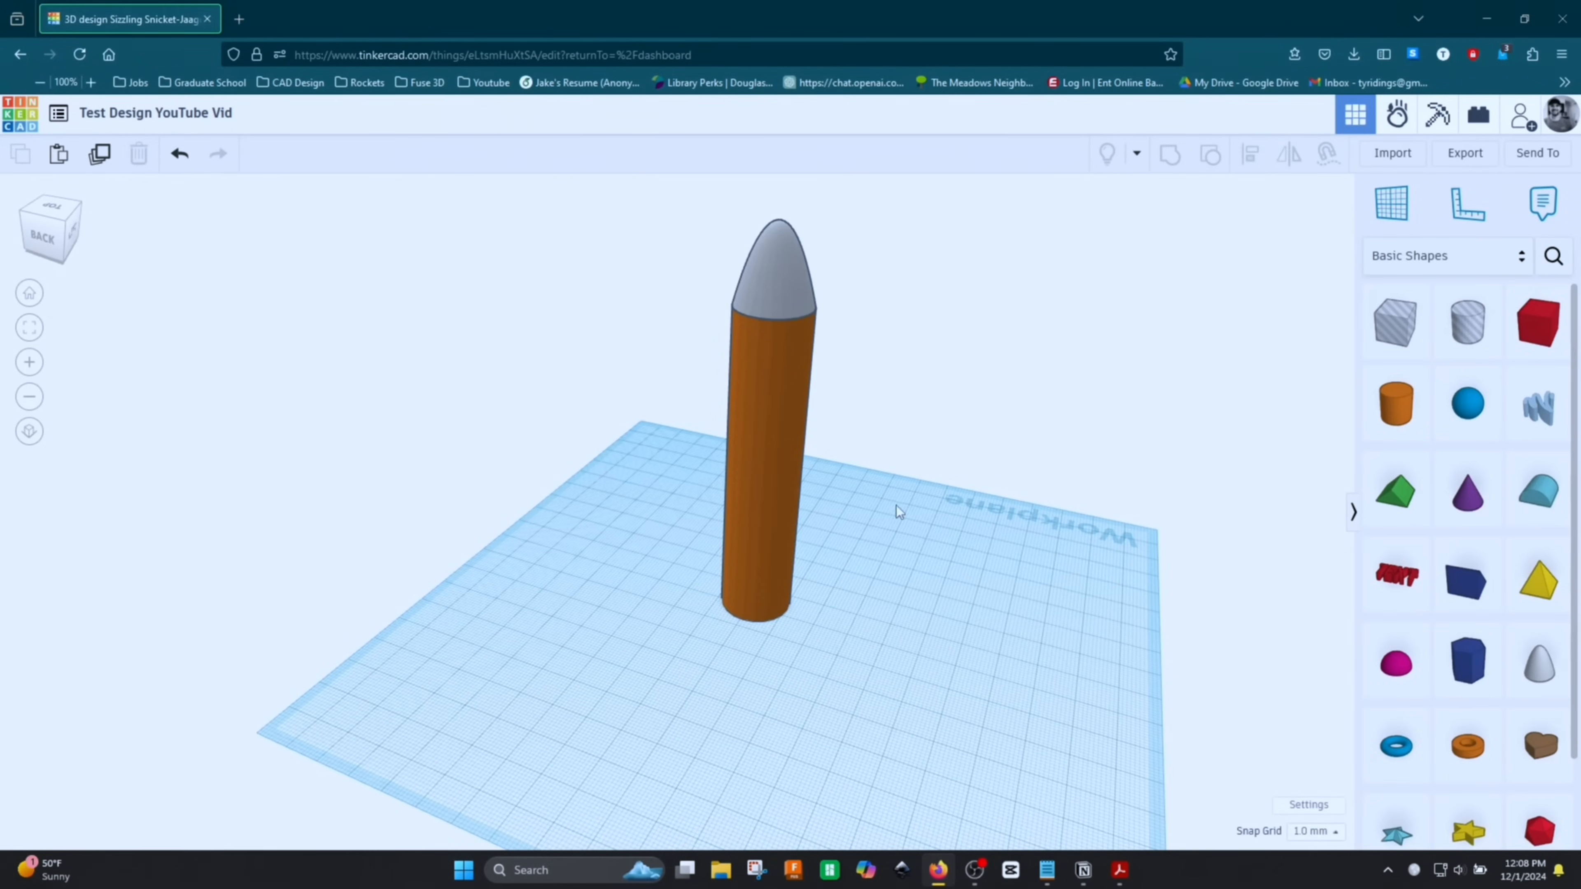
Place a Roof shape beside the cylinder and rotate it into a right triangle with its vertical side facing the cylinder
right_click_drag(837, 713, 945, 442)
left_click_drag(1415, 478, 595, 619)
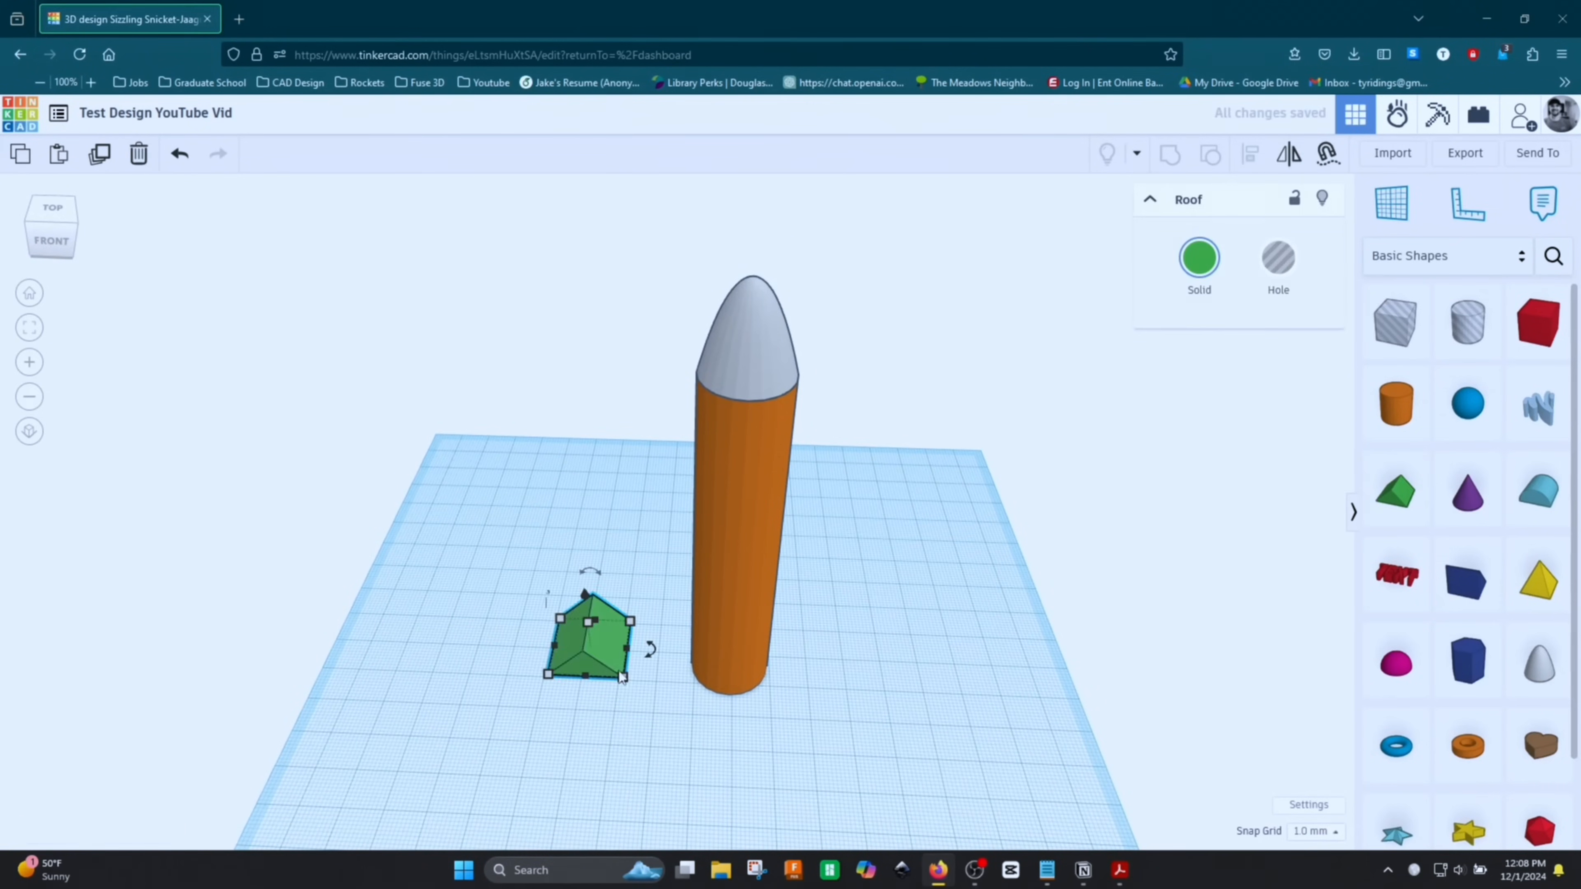
scroll(641, 684, "up", 3)
right_click_drag(672, 696, 666, 616)
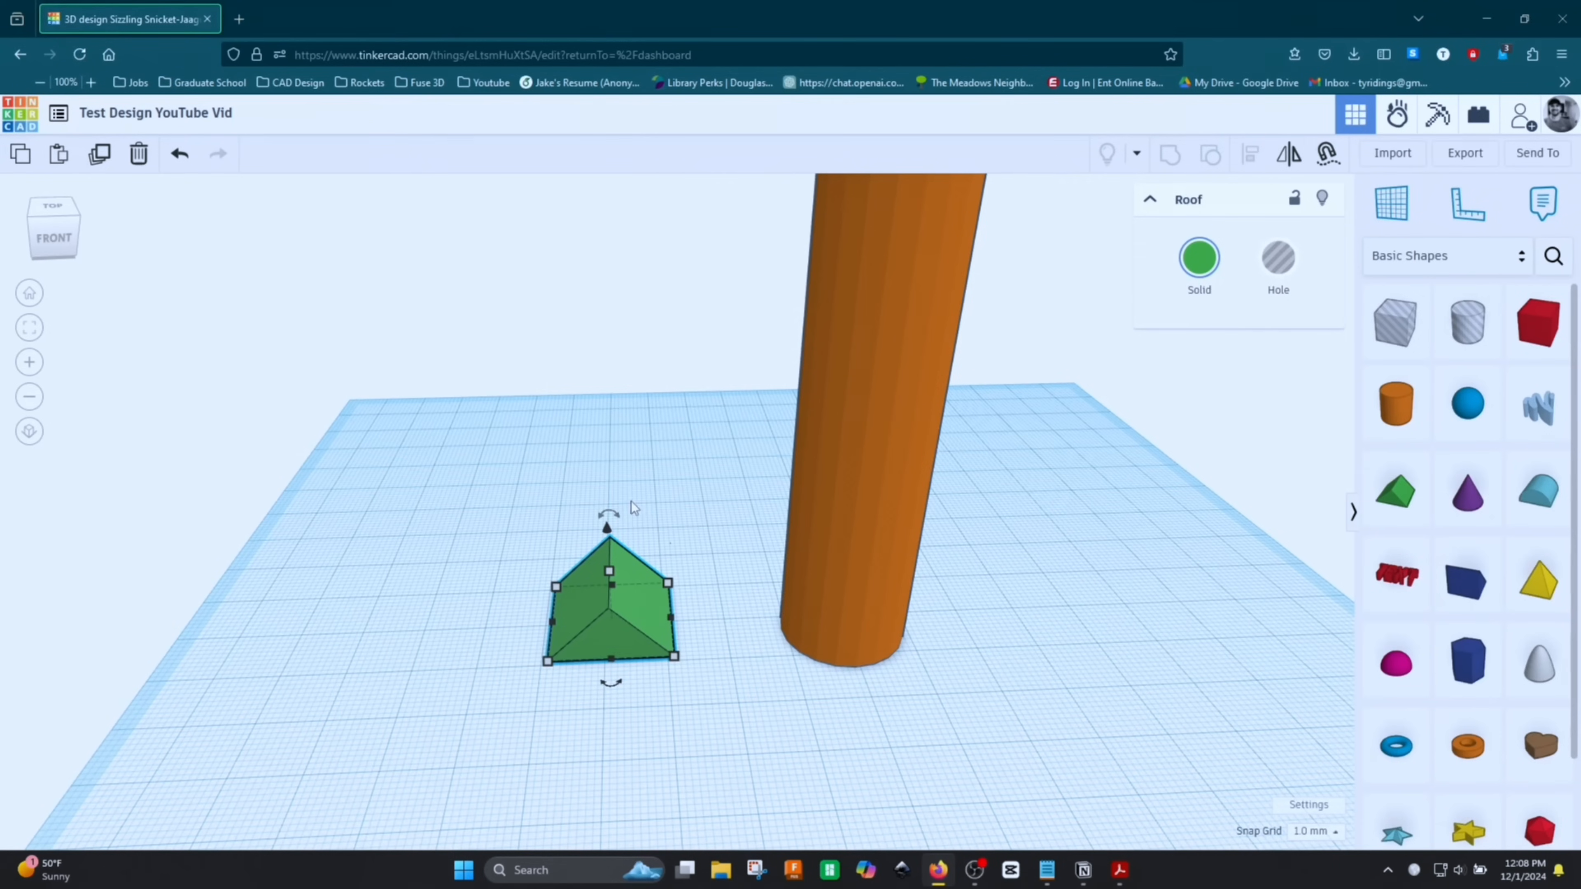
mouse_move(612, 511)
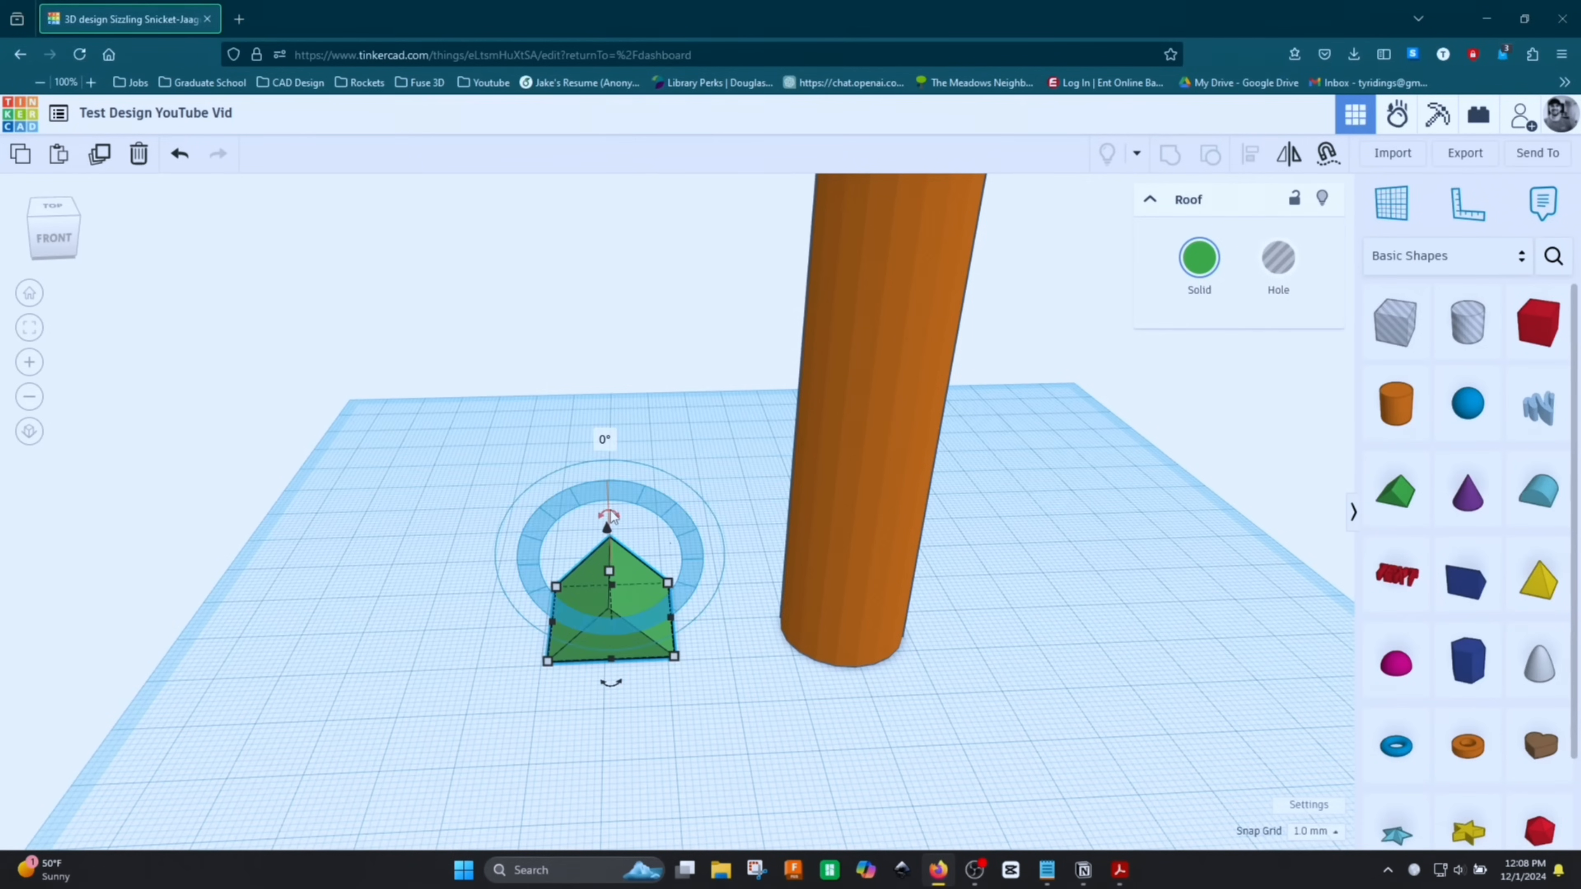
left_click_drag(612, 517, 666, 609)
left_click(656, 644)
mouse_move(656, 644)
right_mouse_down()
mouse_move(651, 617)
mouse_move(671, 630)
right_mouse_up()
left_click(631, 555)
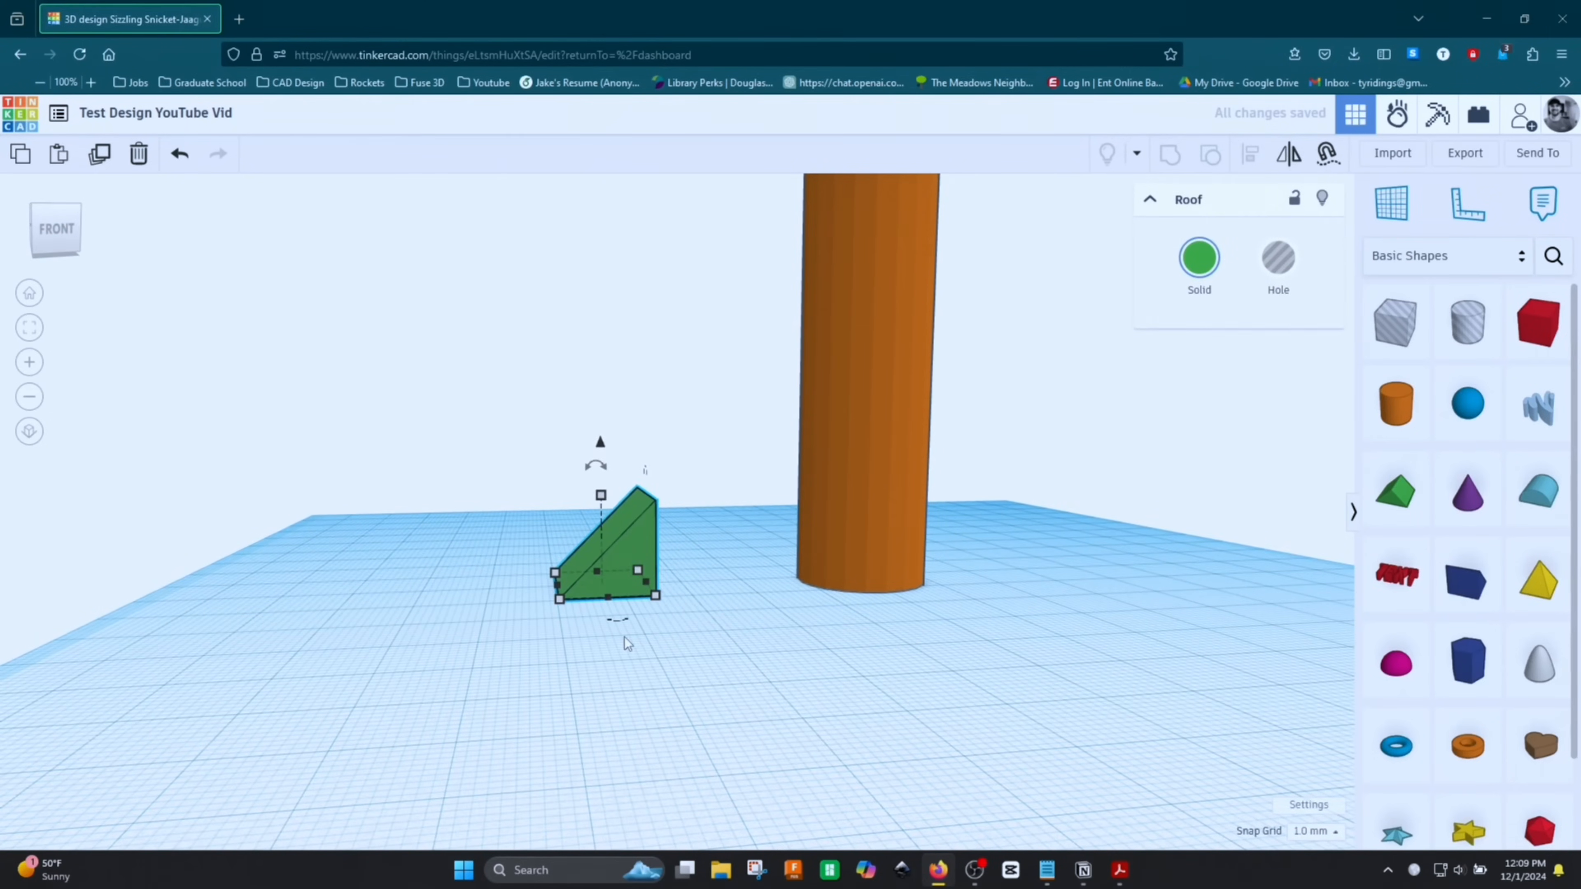
Resize the roof shape into a thin fin, 2 mm thick and 22 mm high
right_click_drag(624, 636, 689, 697)
left_click_drag(657, 670, 628, 612)
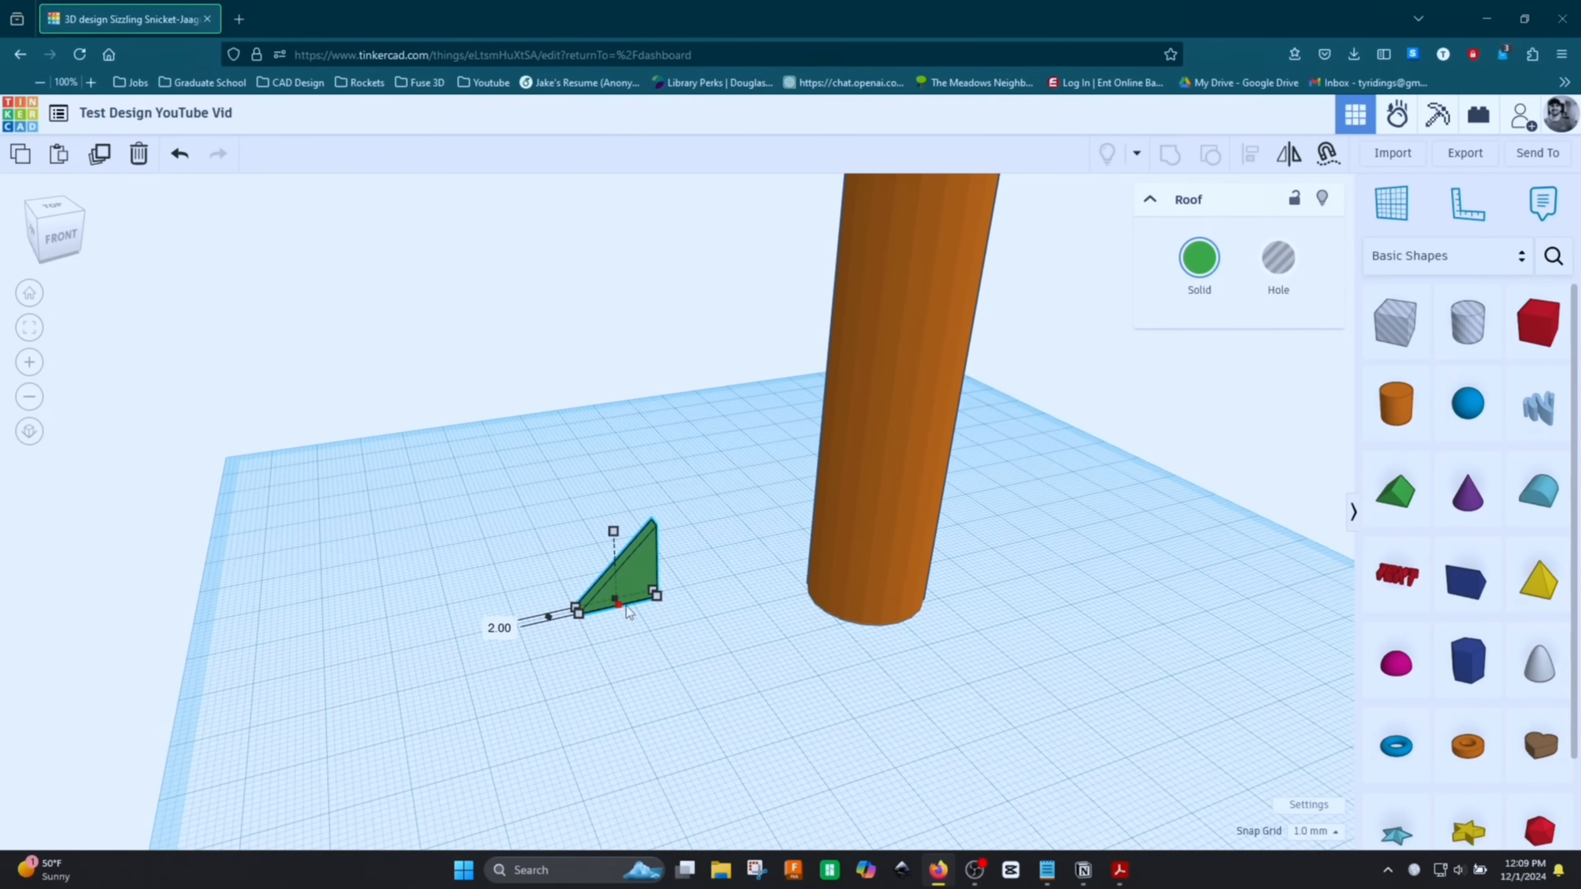
left_click_drag(613, 531, 612, 490)
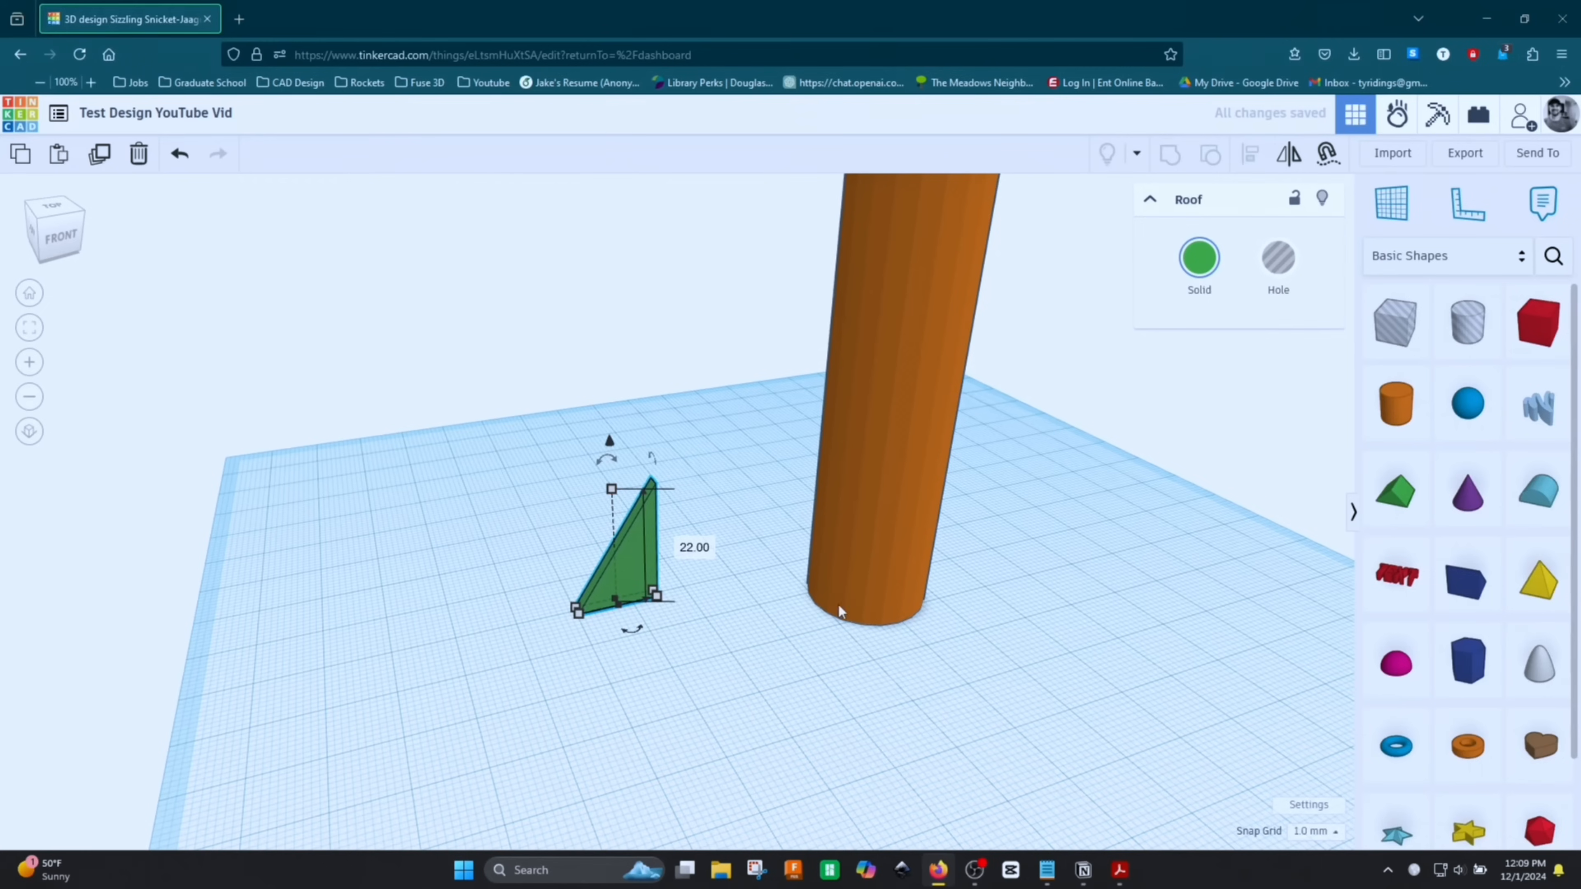
Recolour the fin with the white preset and move it closer to the base of the cylinder
left_click(1190, 264)
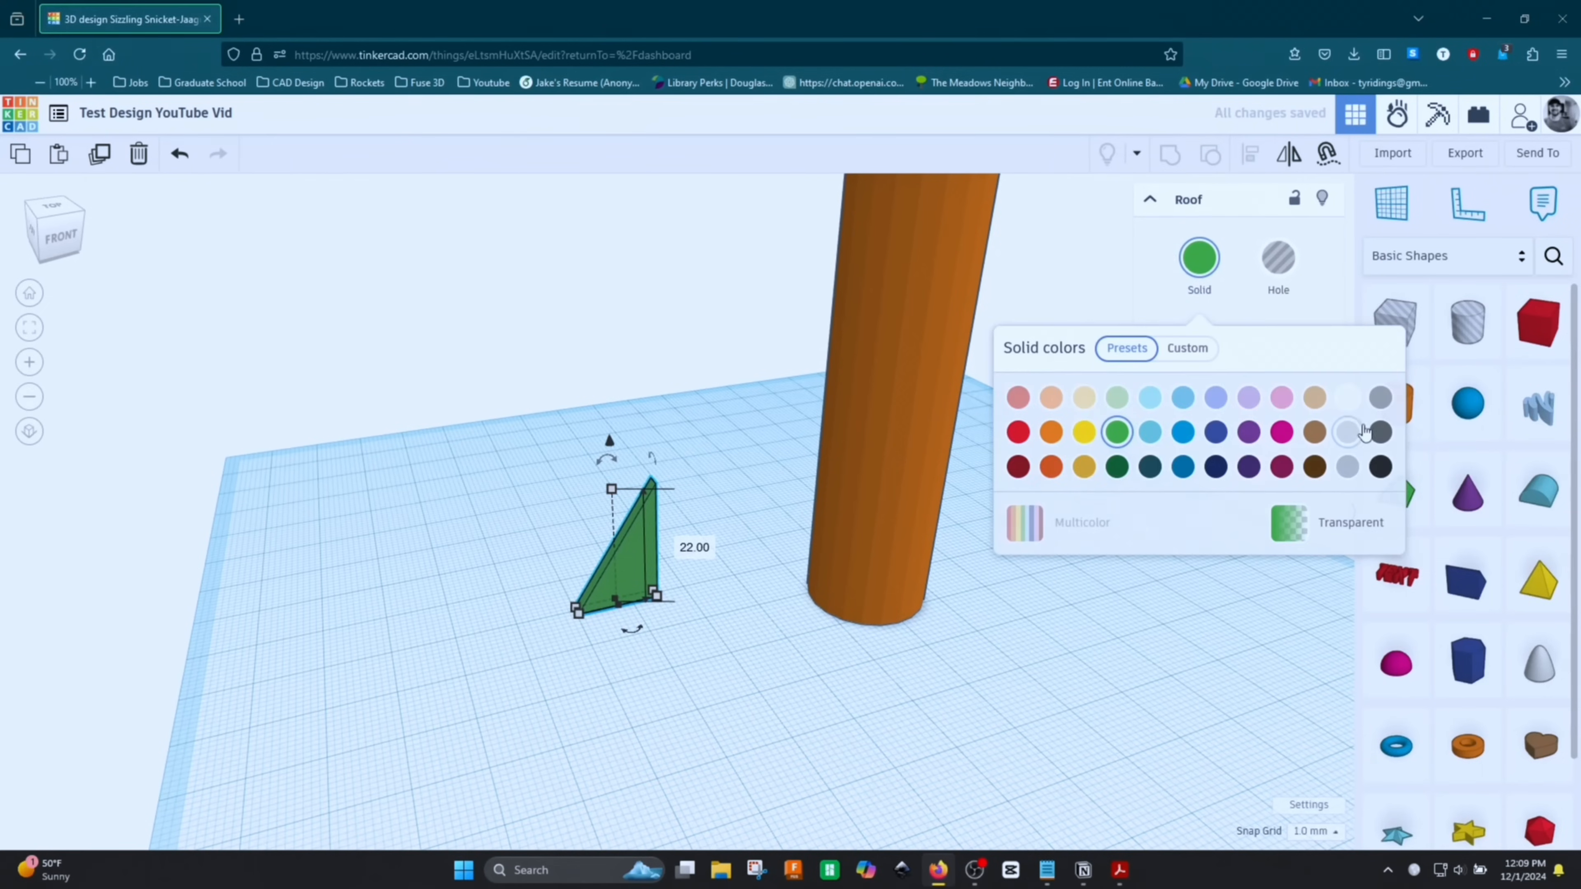
left_click(1348, 398)
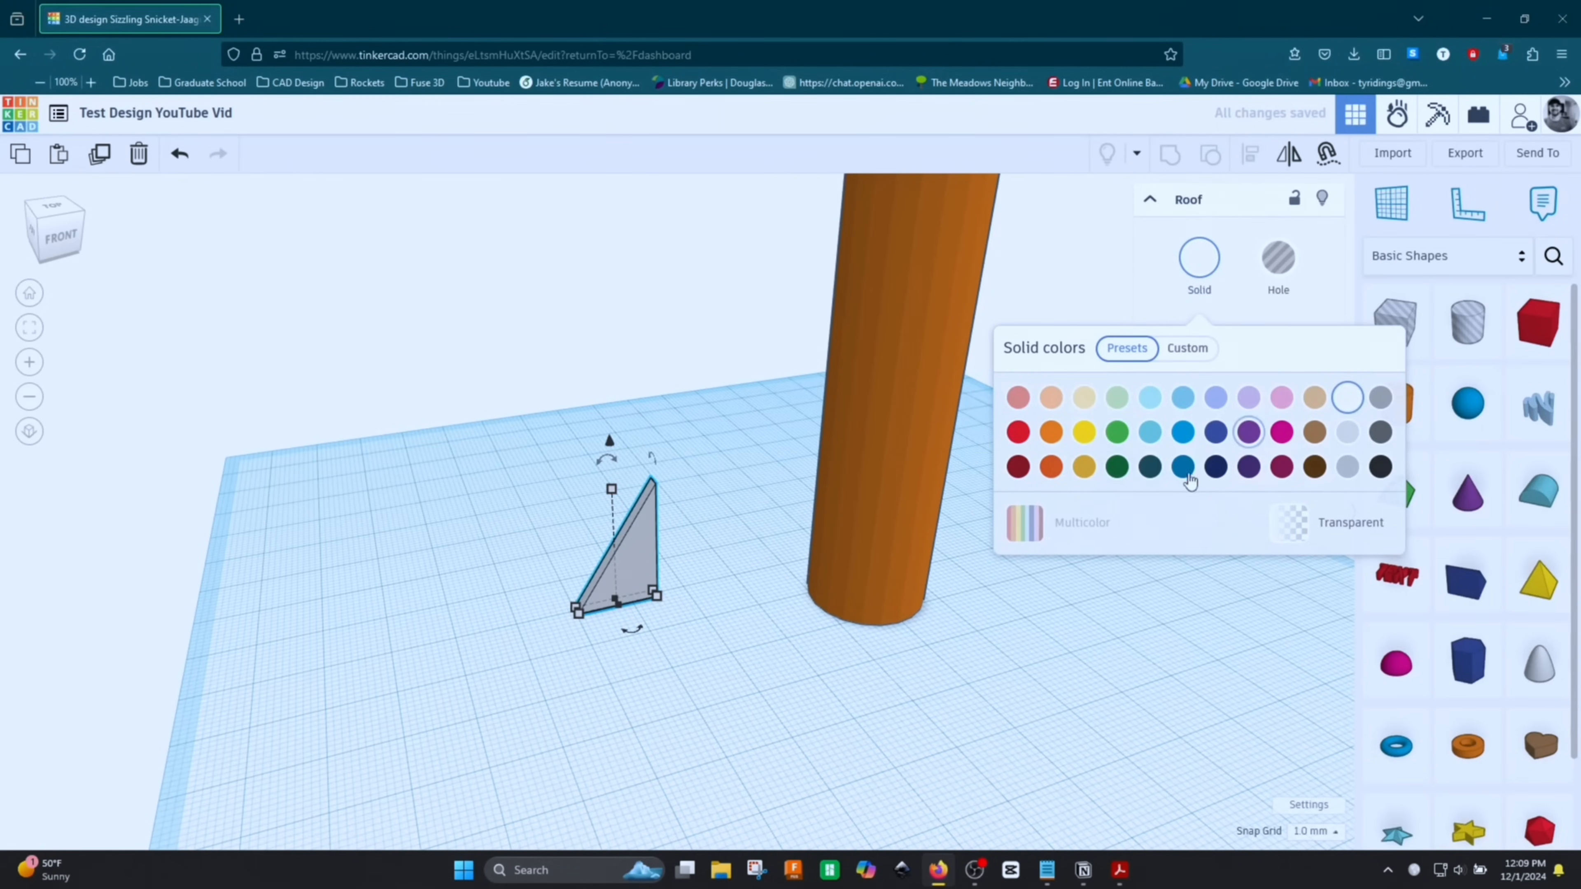
scroll(918, 664, "down", 3)
scroll(919, 673, "down", 1)
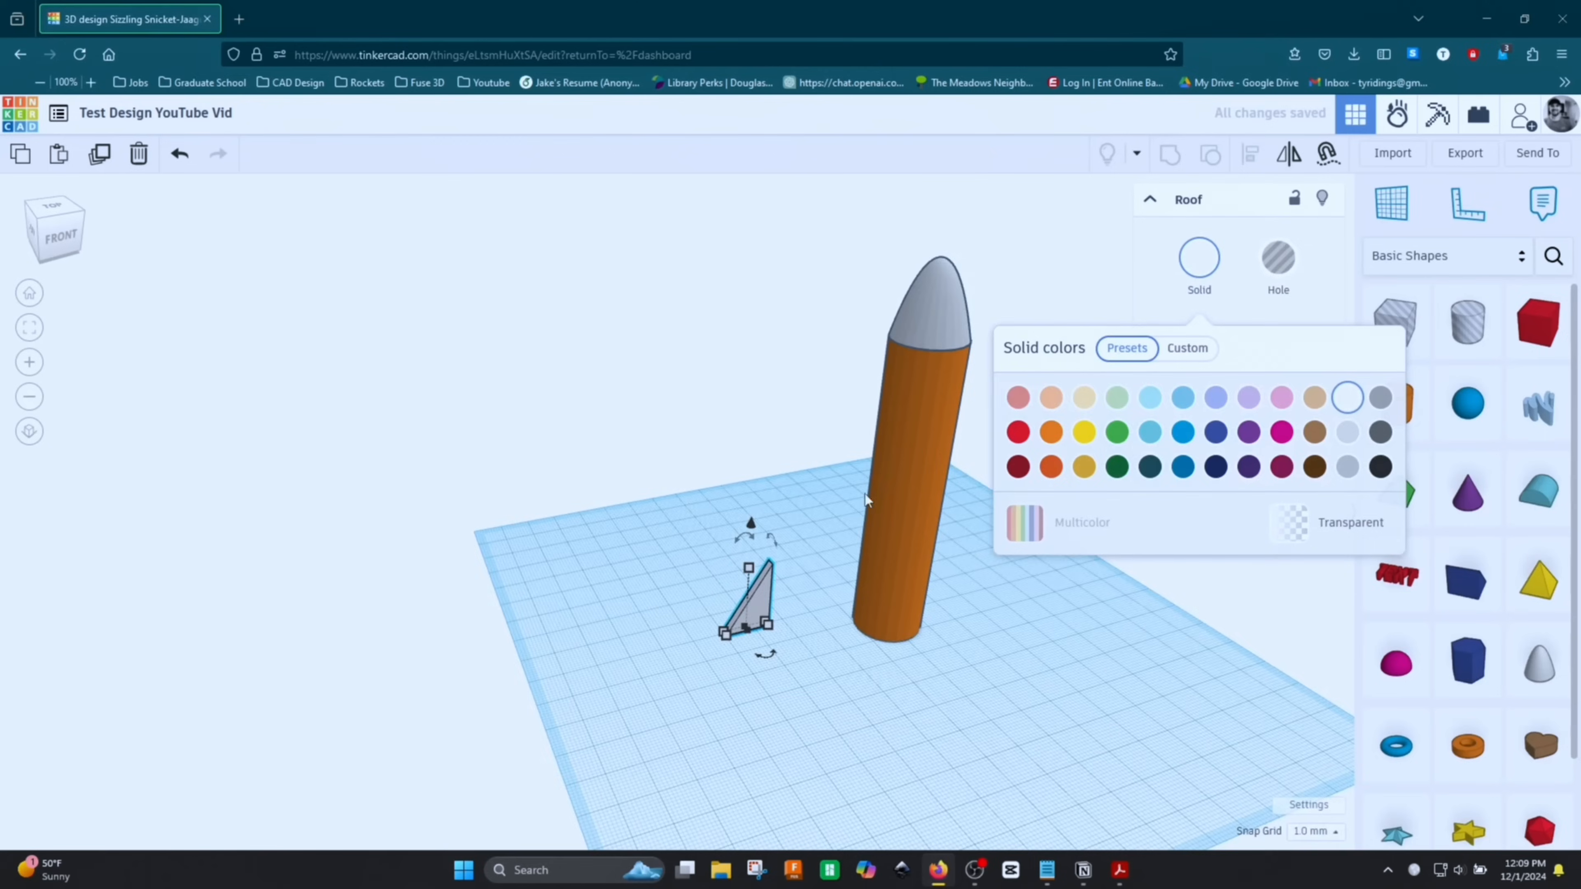
scroll(865, 494, "up", 2)
scroll(842, 511, "down", 1)
left_click(803, 548)
left_click_drag(747, 598, 795, 597)
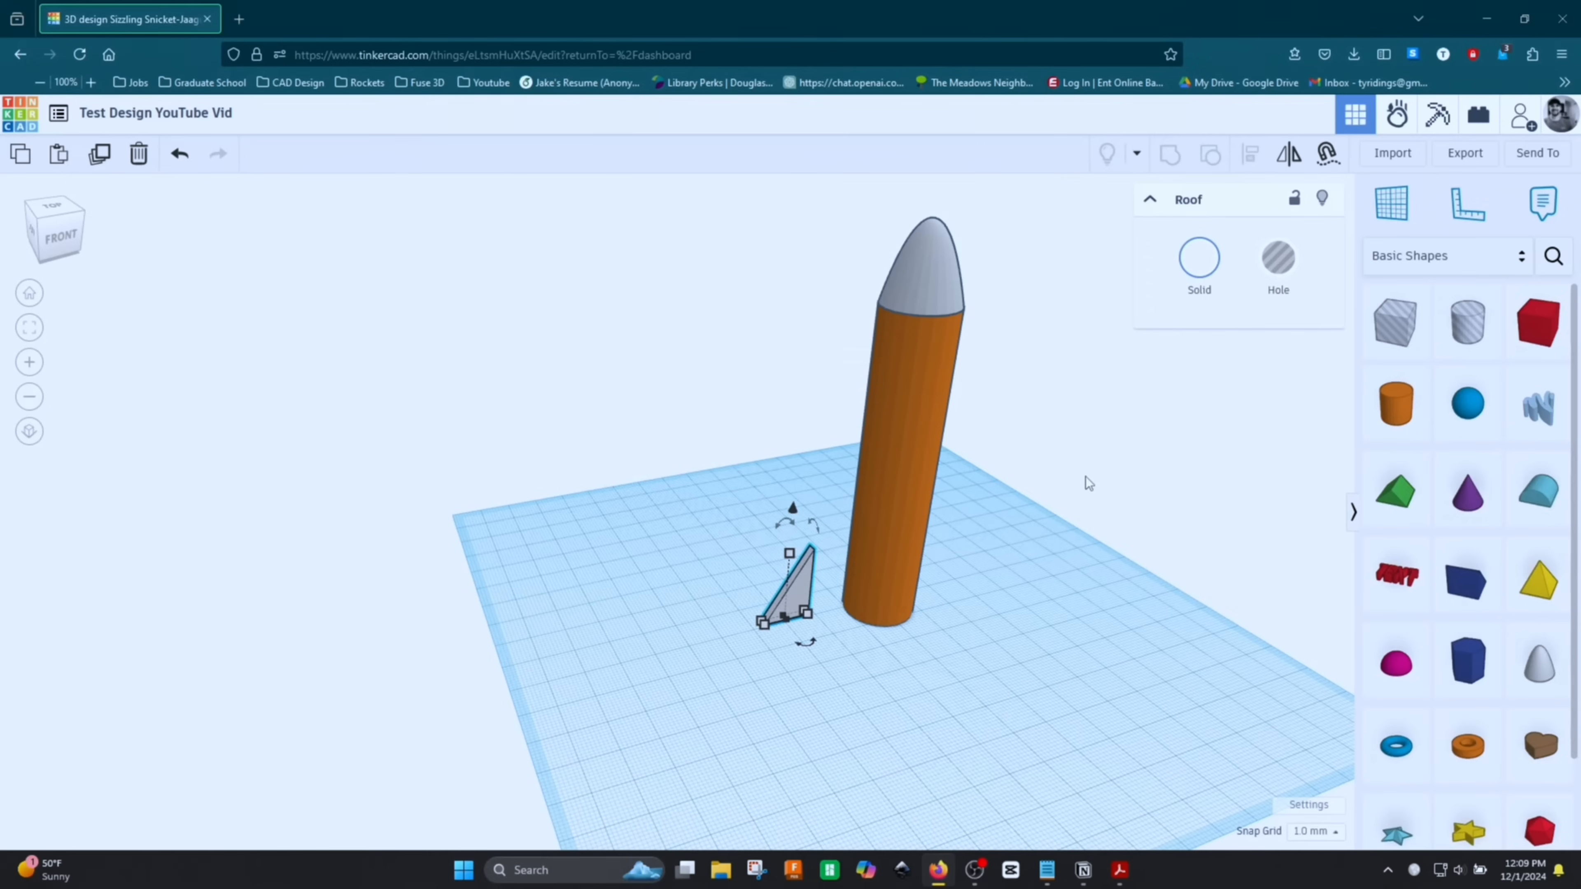
Group the paraboloid and cylinder into a single rocket body, leaving the fin separate
left_click(944, 296)
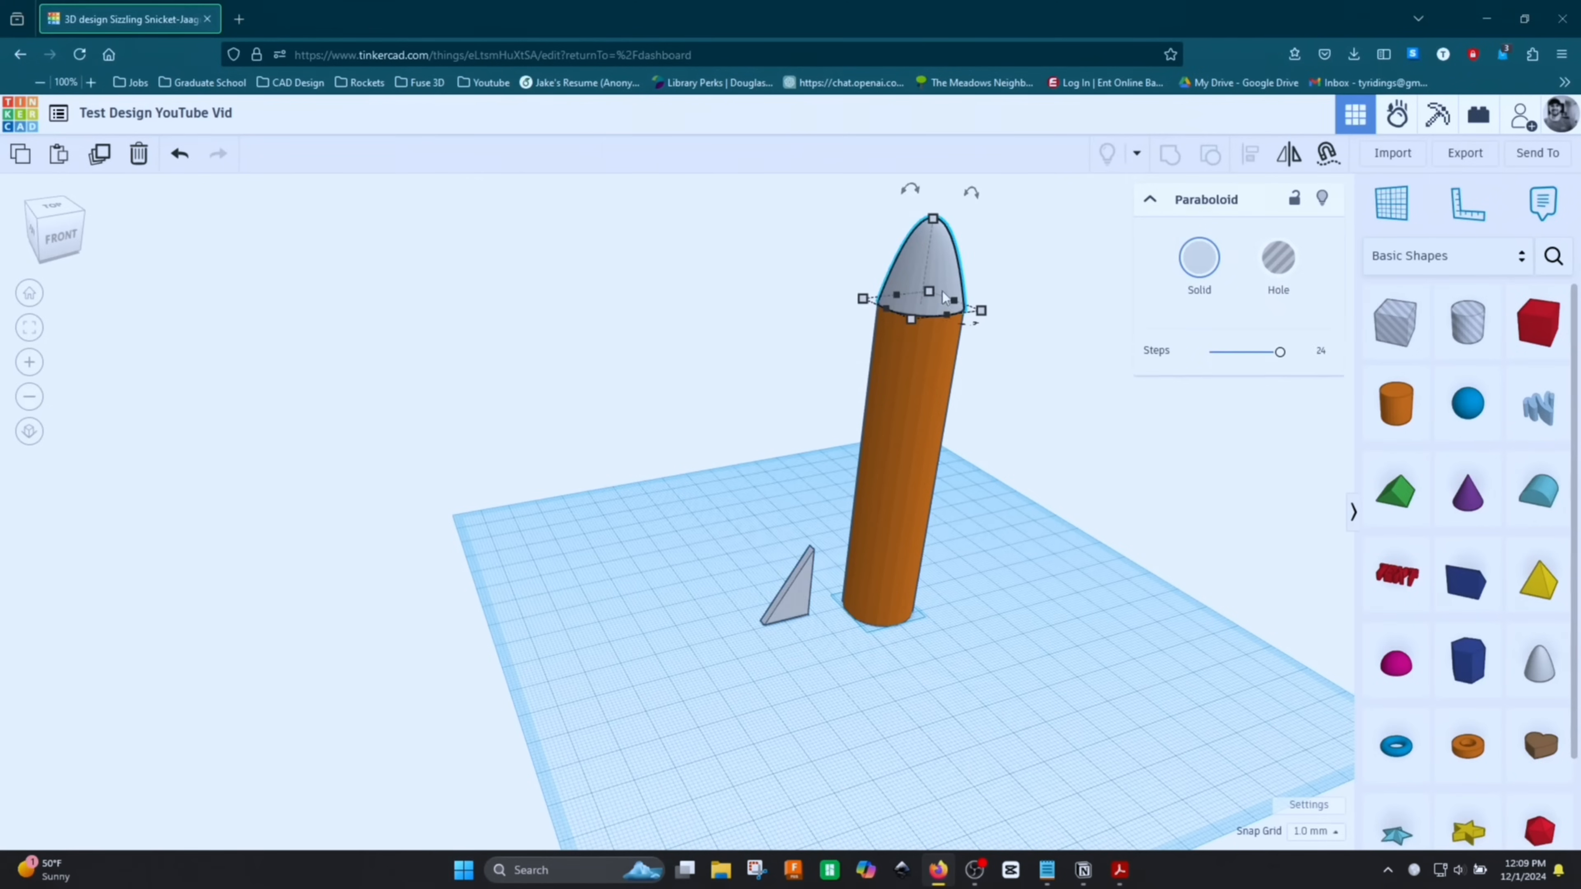
left_click(928, 375, "shift")
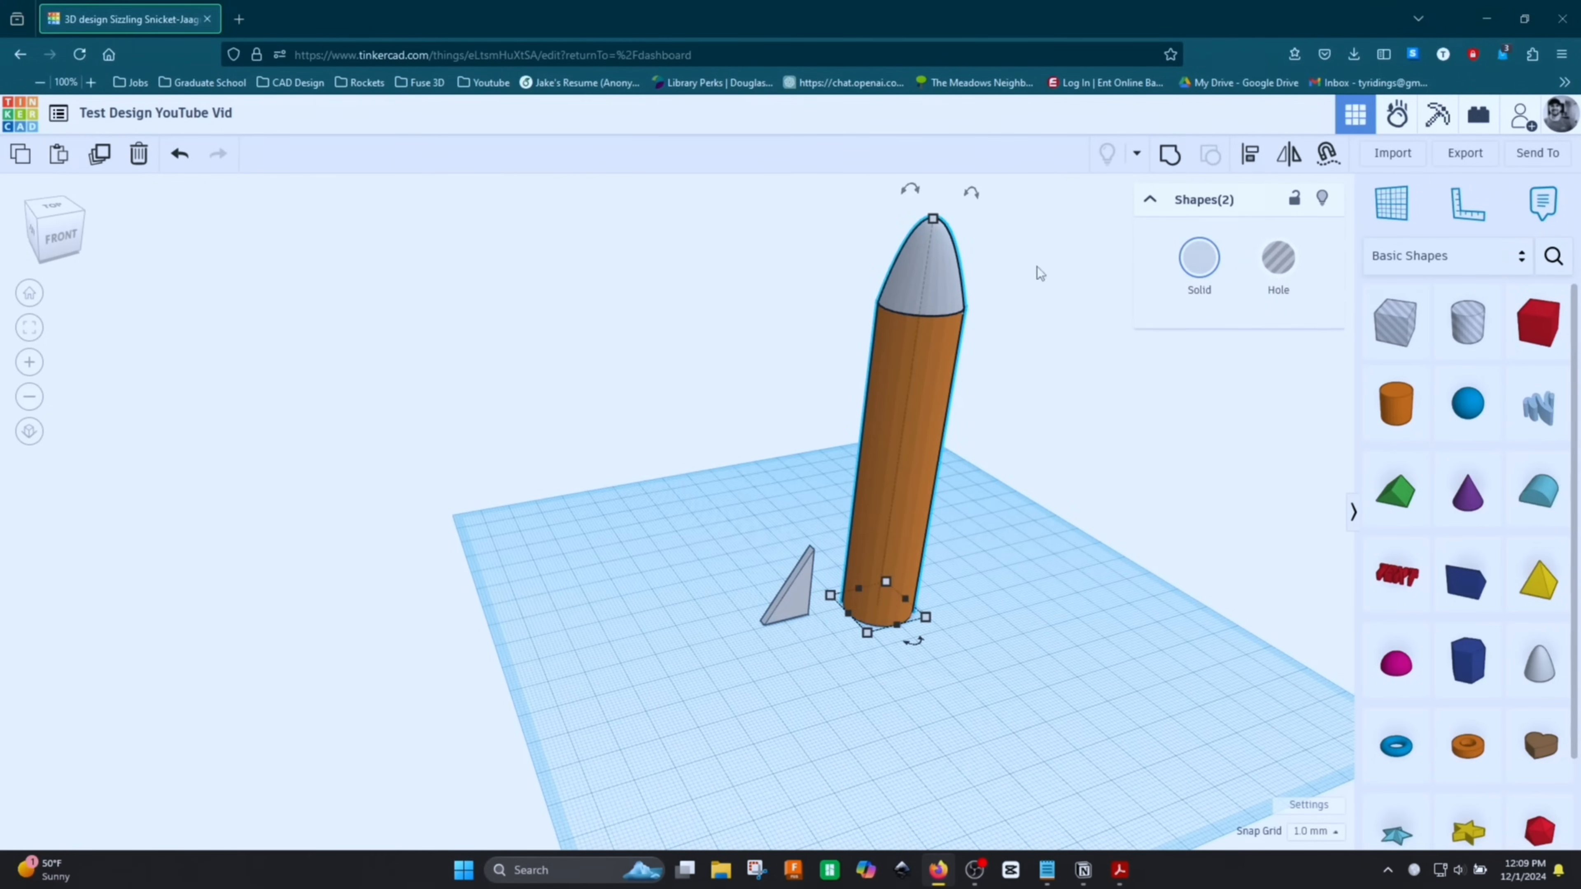
left_click(1168, 167)
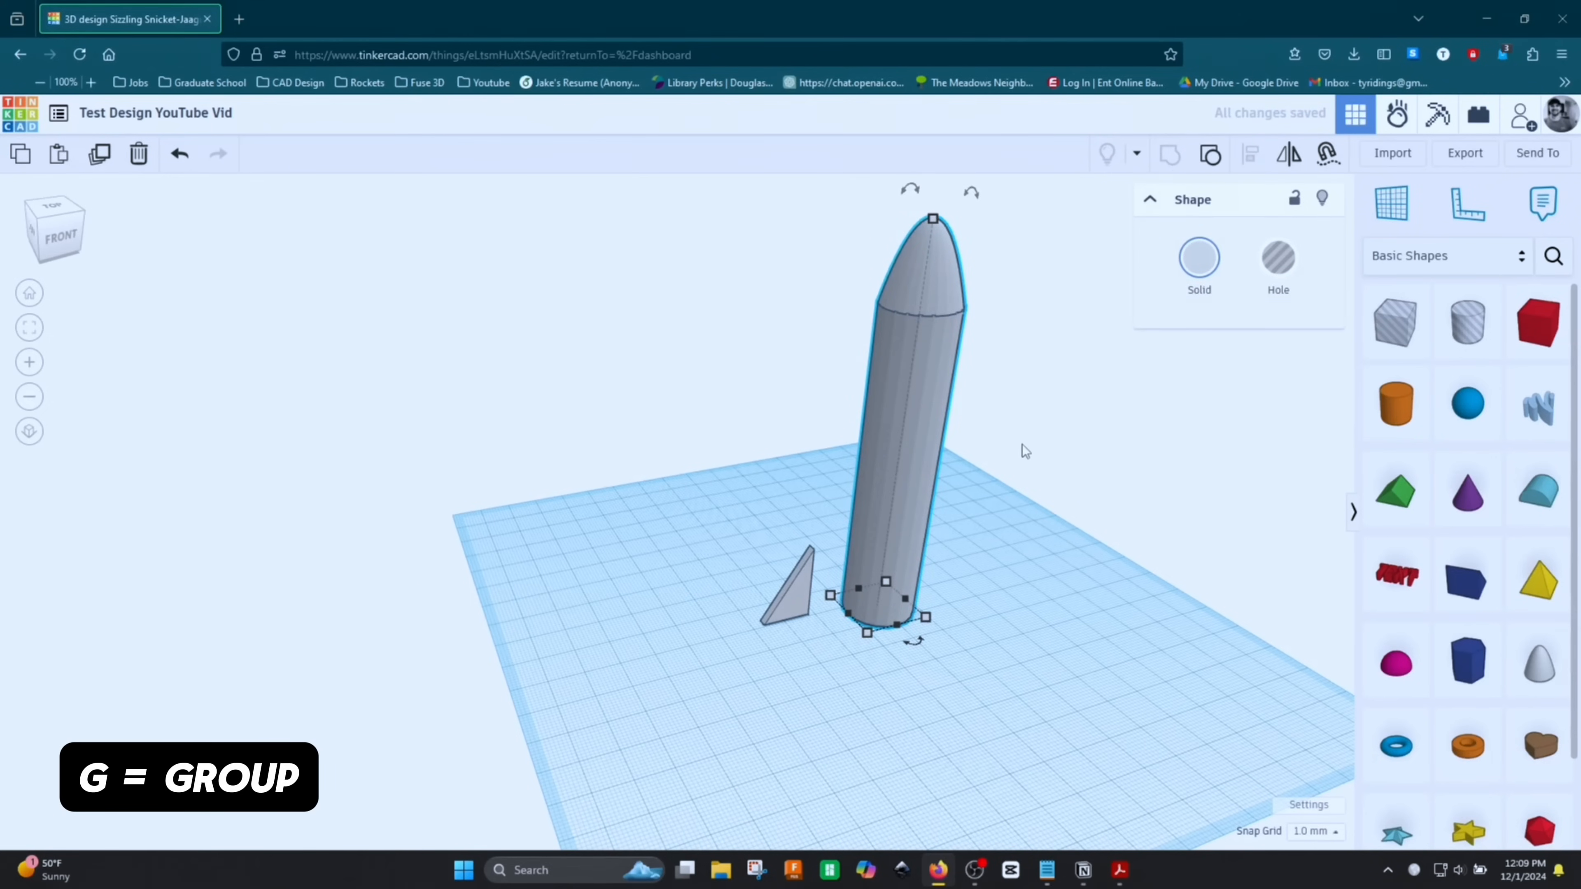
left_click(1071, 396)
left_click(927, 324)
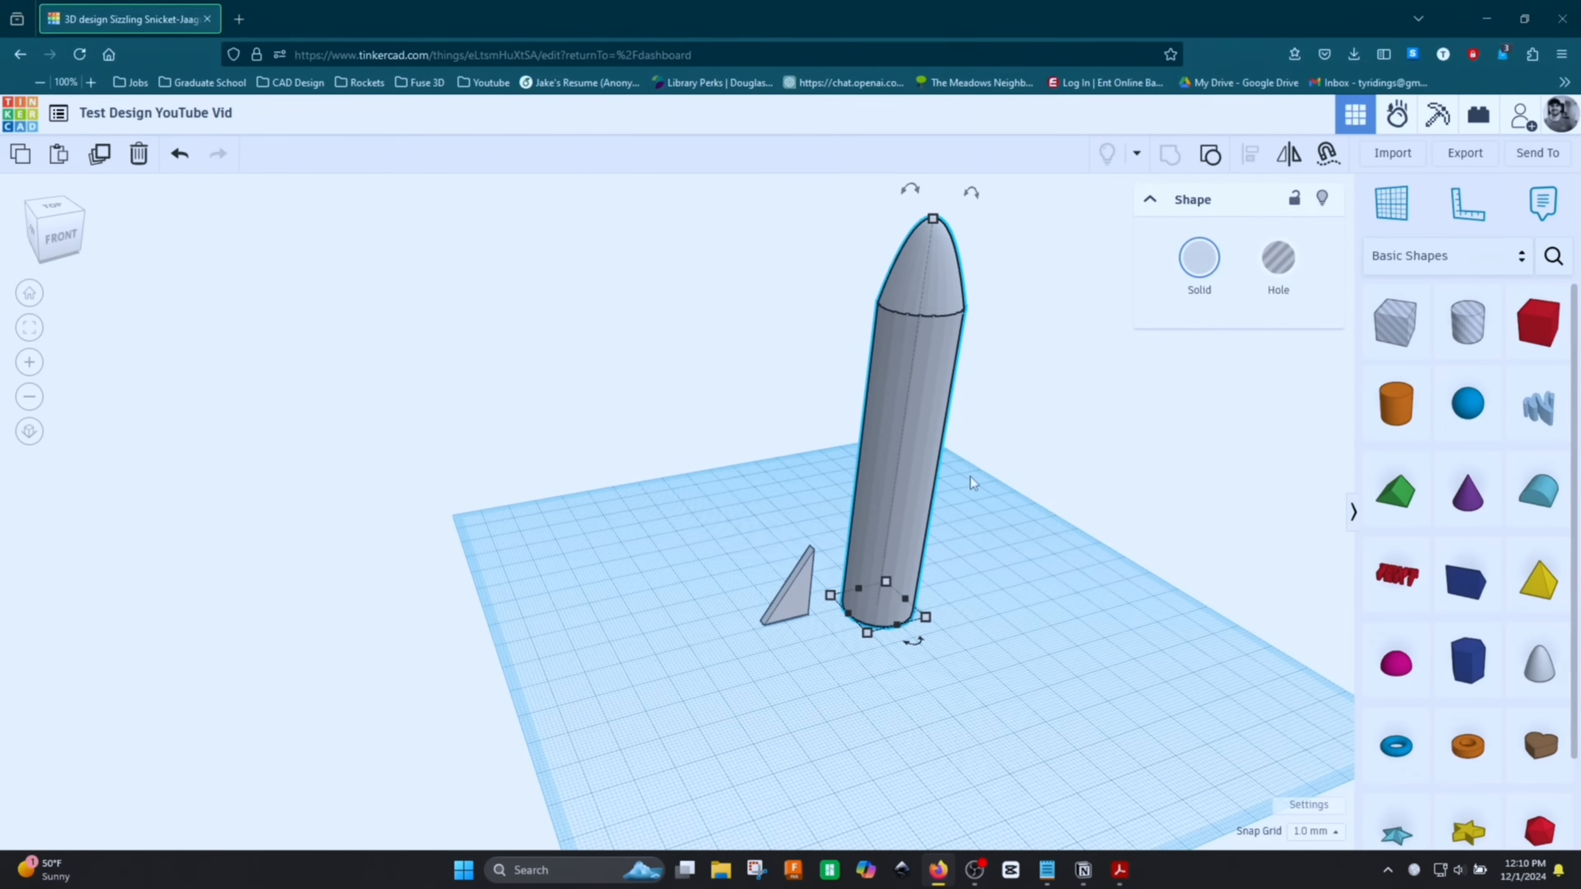
left_click_drag(1006, 502, 1193, 503)
right_click_drag(1192, 508, 831, 618)
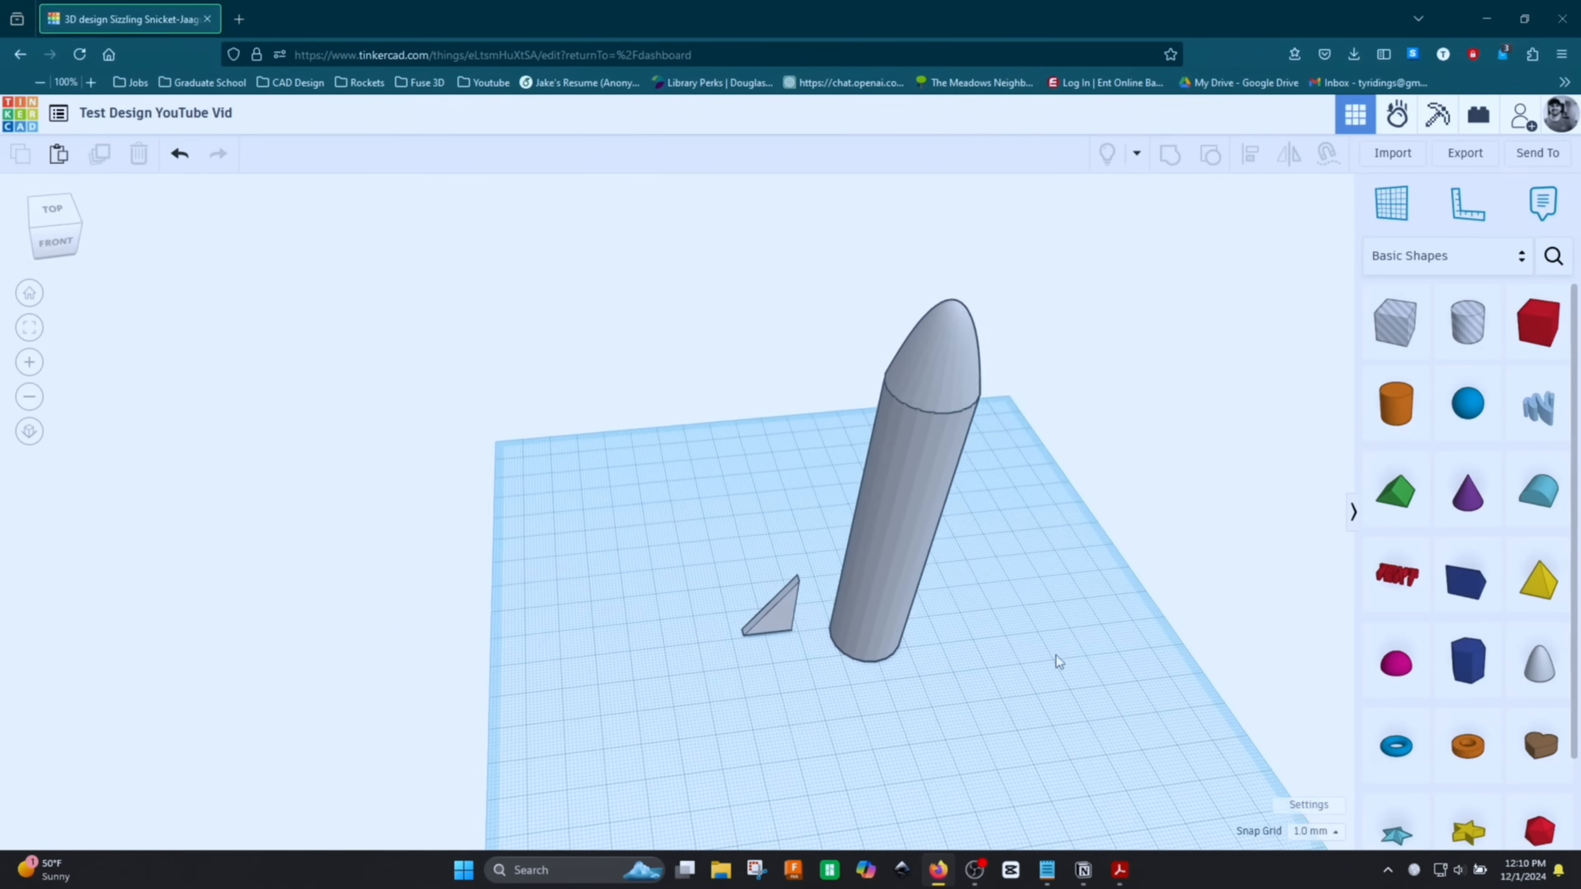
Apply the Multicolor option to the grouped rocket body so the cylinder and nose keep their individual colours
left_click(932, 471)
right_click_drag(981, 582, 933, 324)
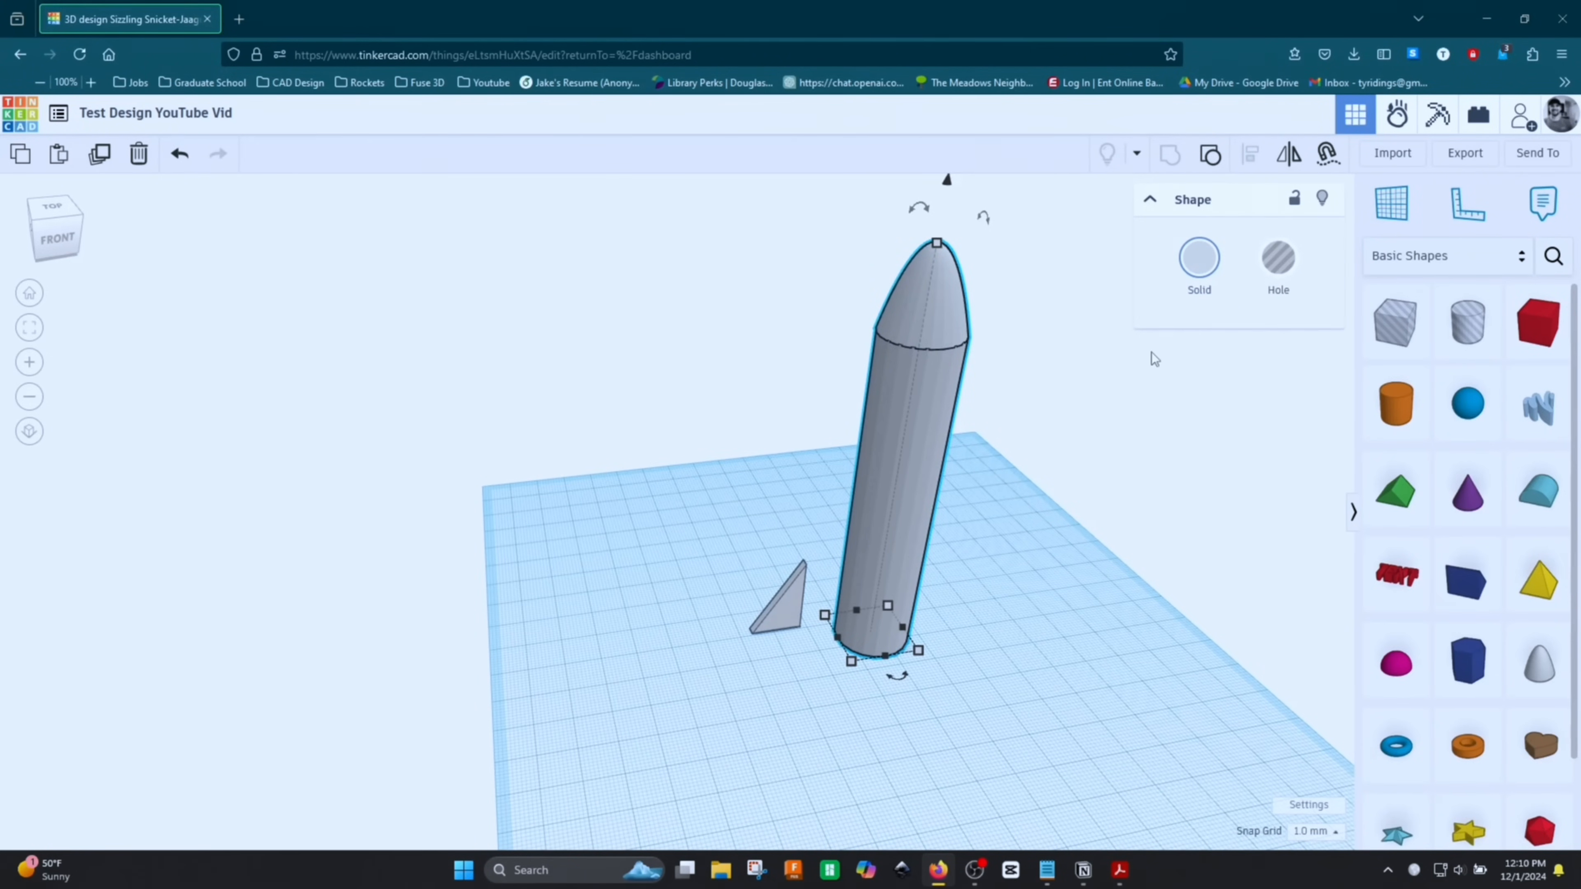
left_click(1203, 266)
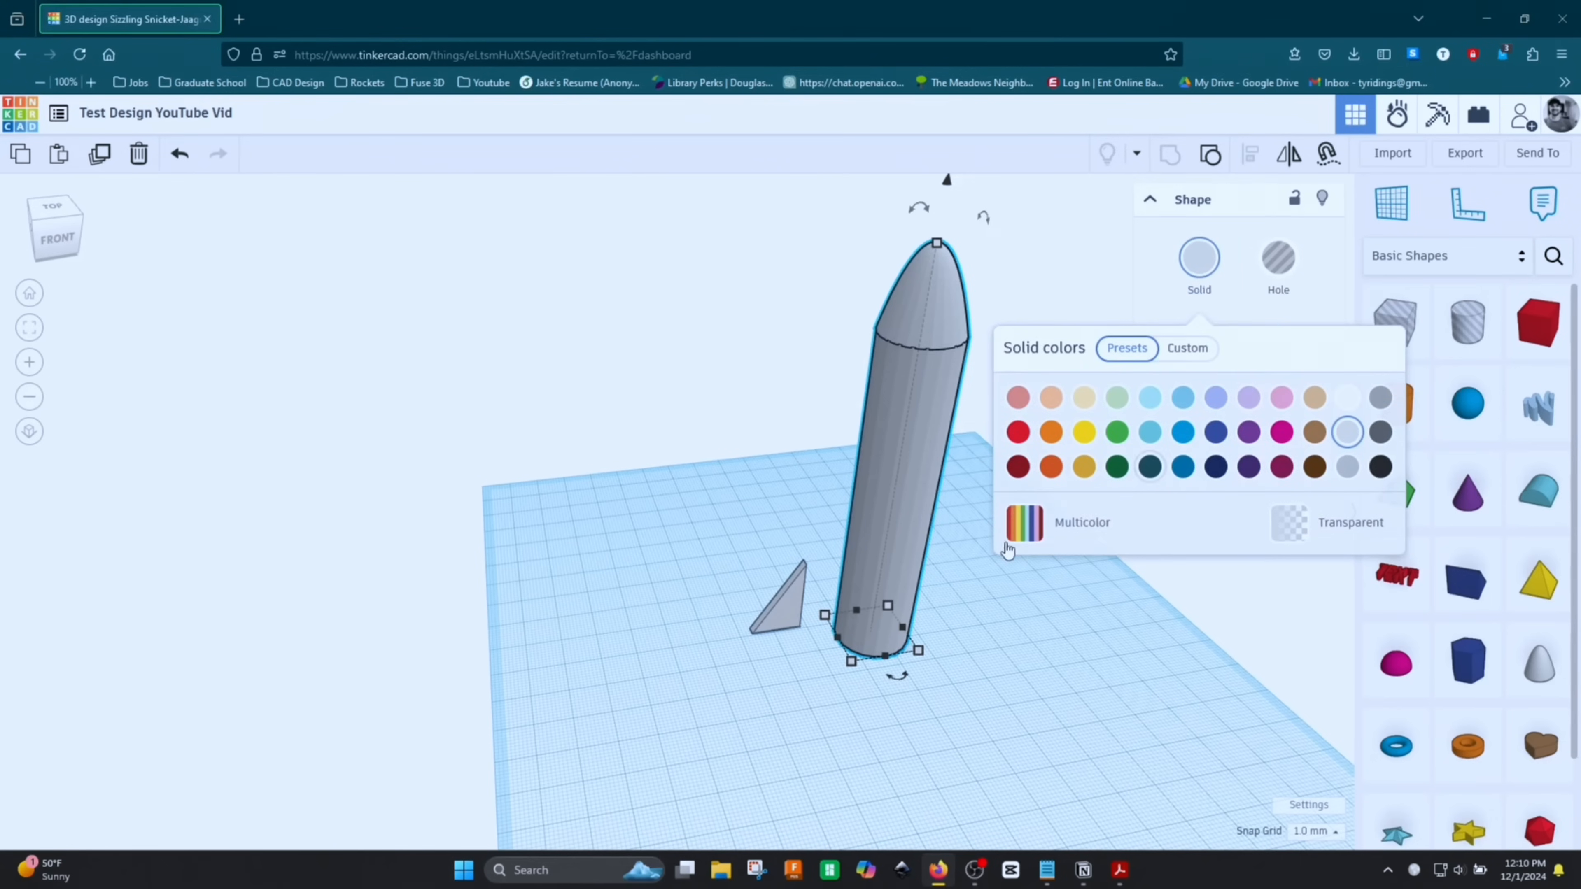
left_click(1021, 526)
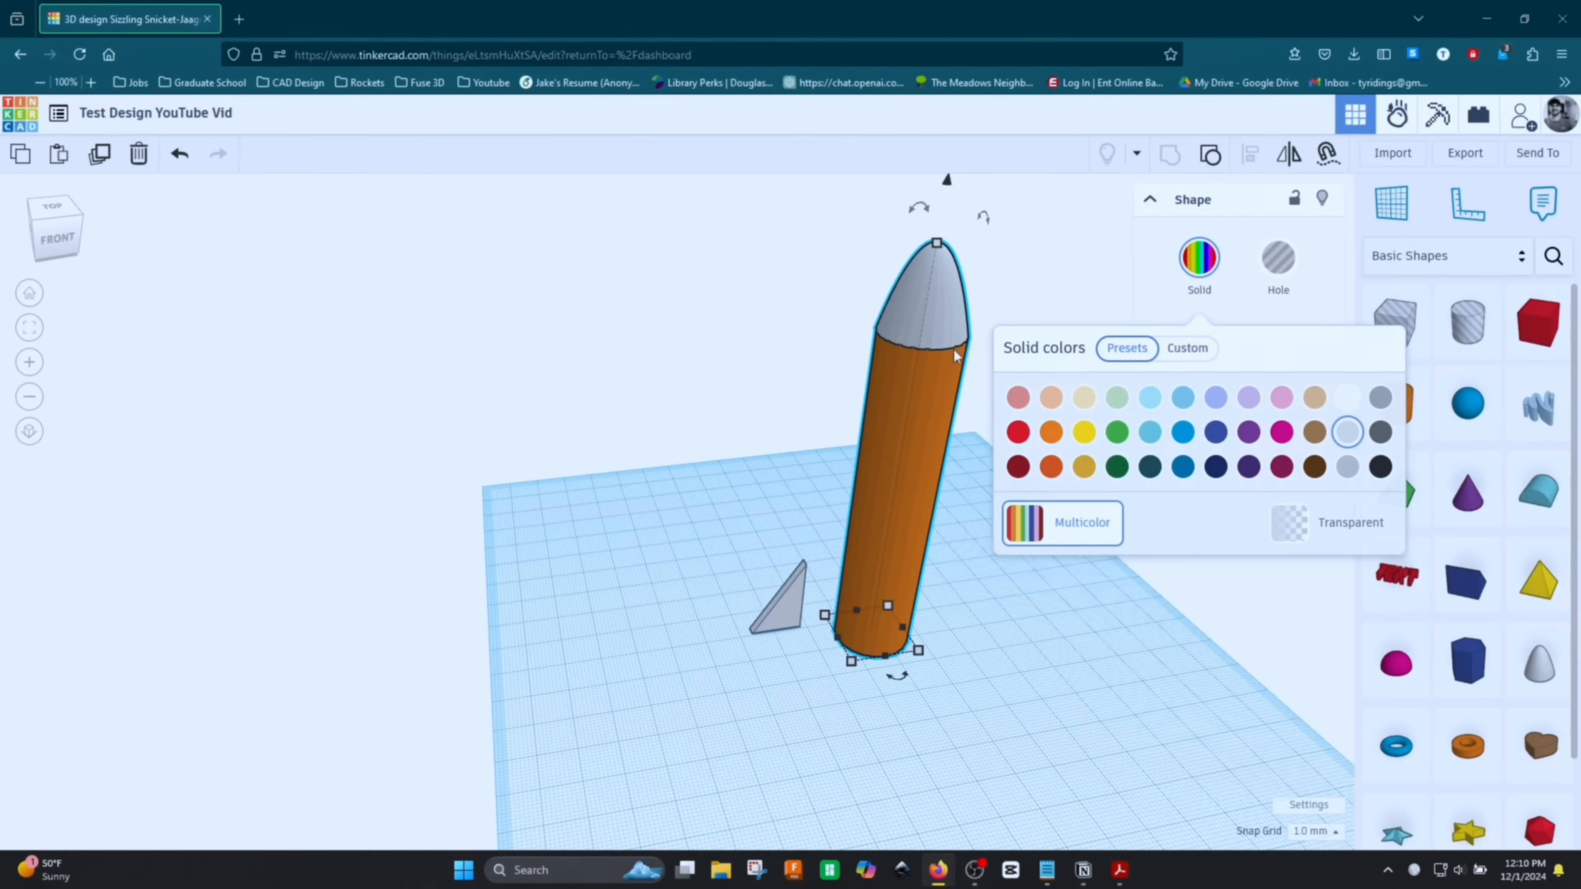
left_click(1129, 506)
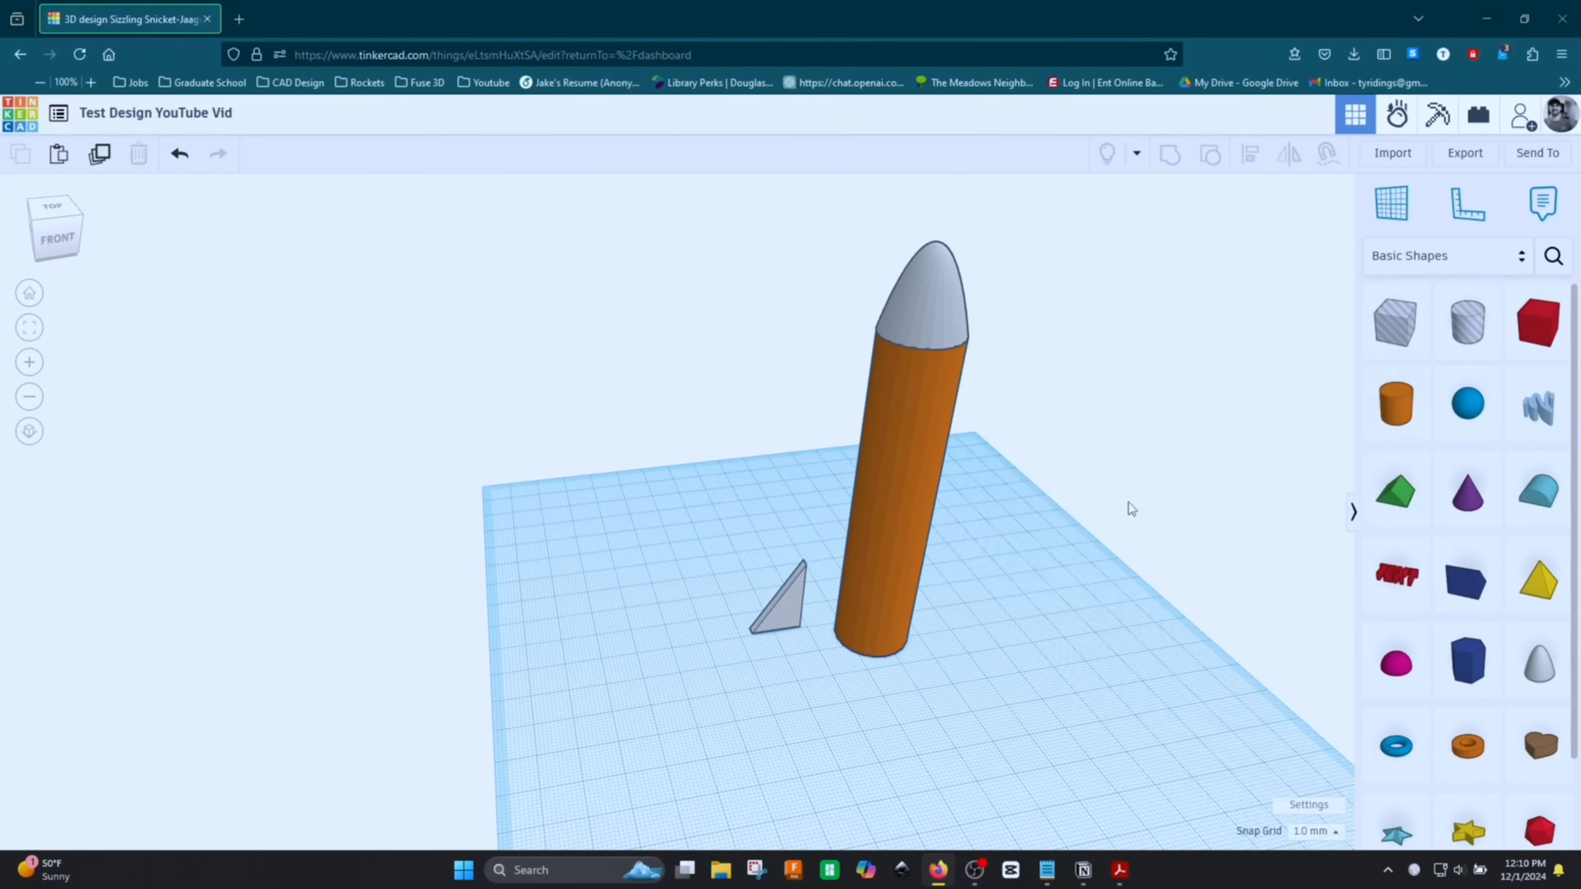
Align the fin with the centre of the rocket body from front to back
left_click(924, 421)
left_click(786, 621)
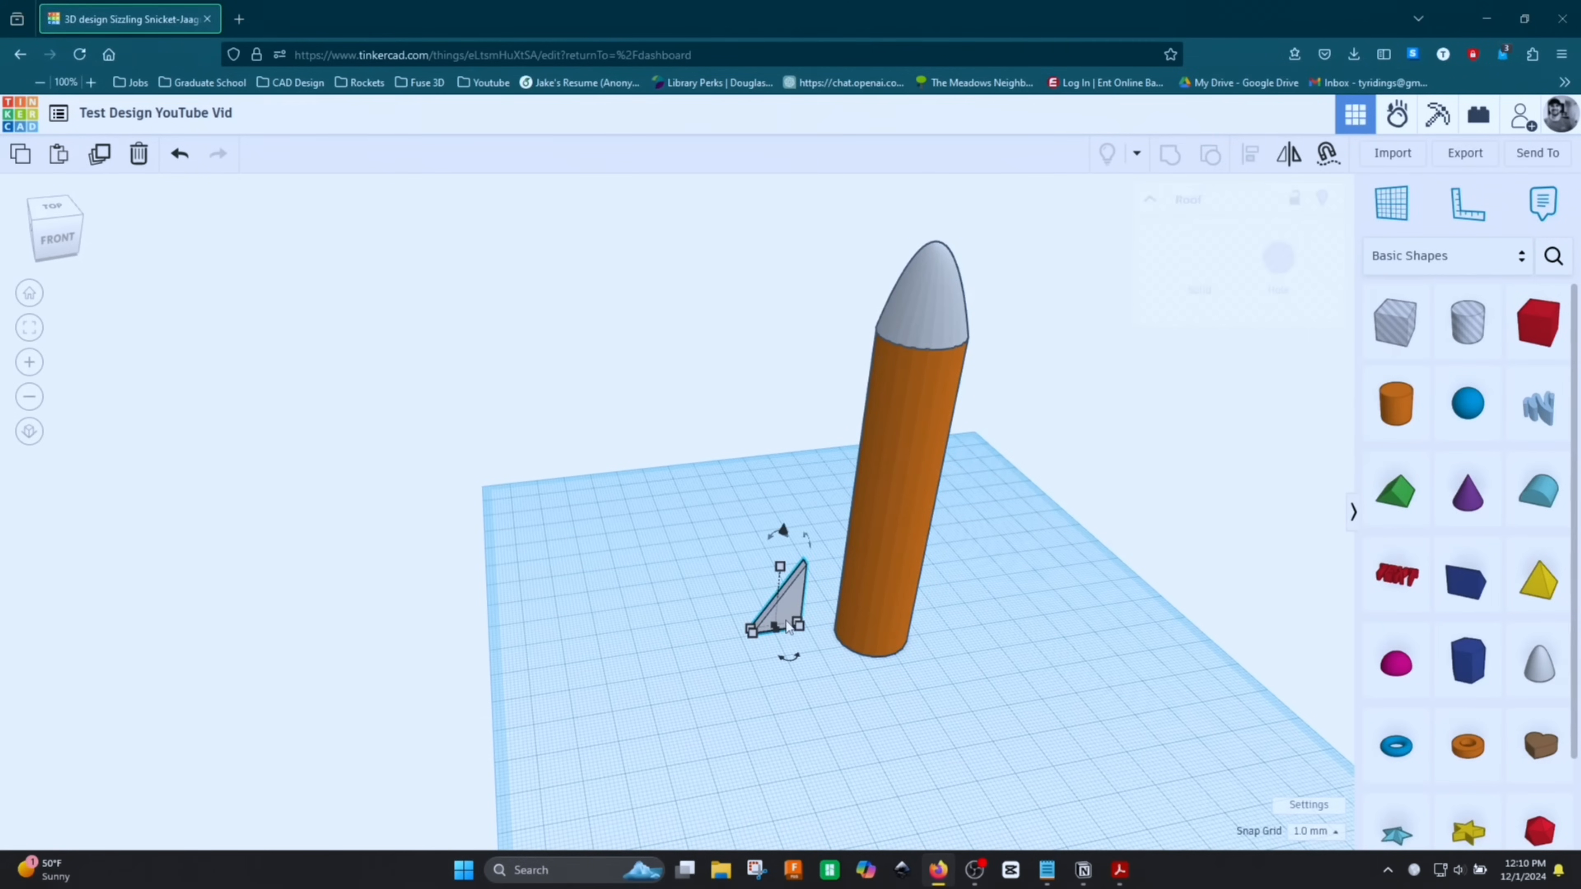
left_click(864, 549)
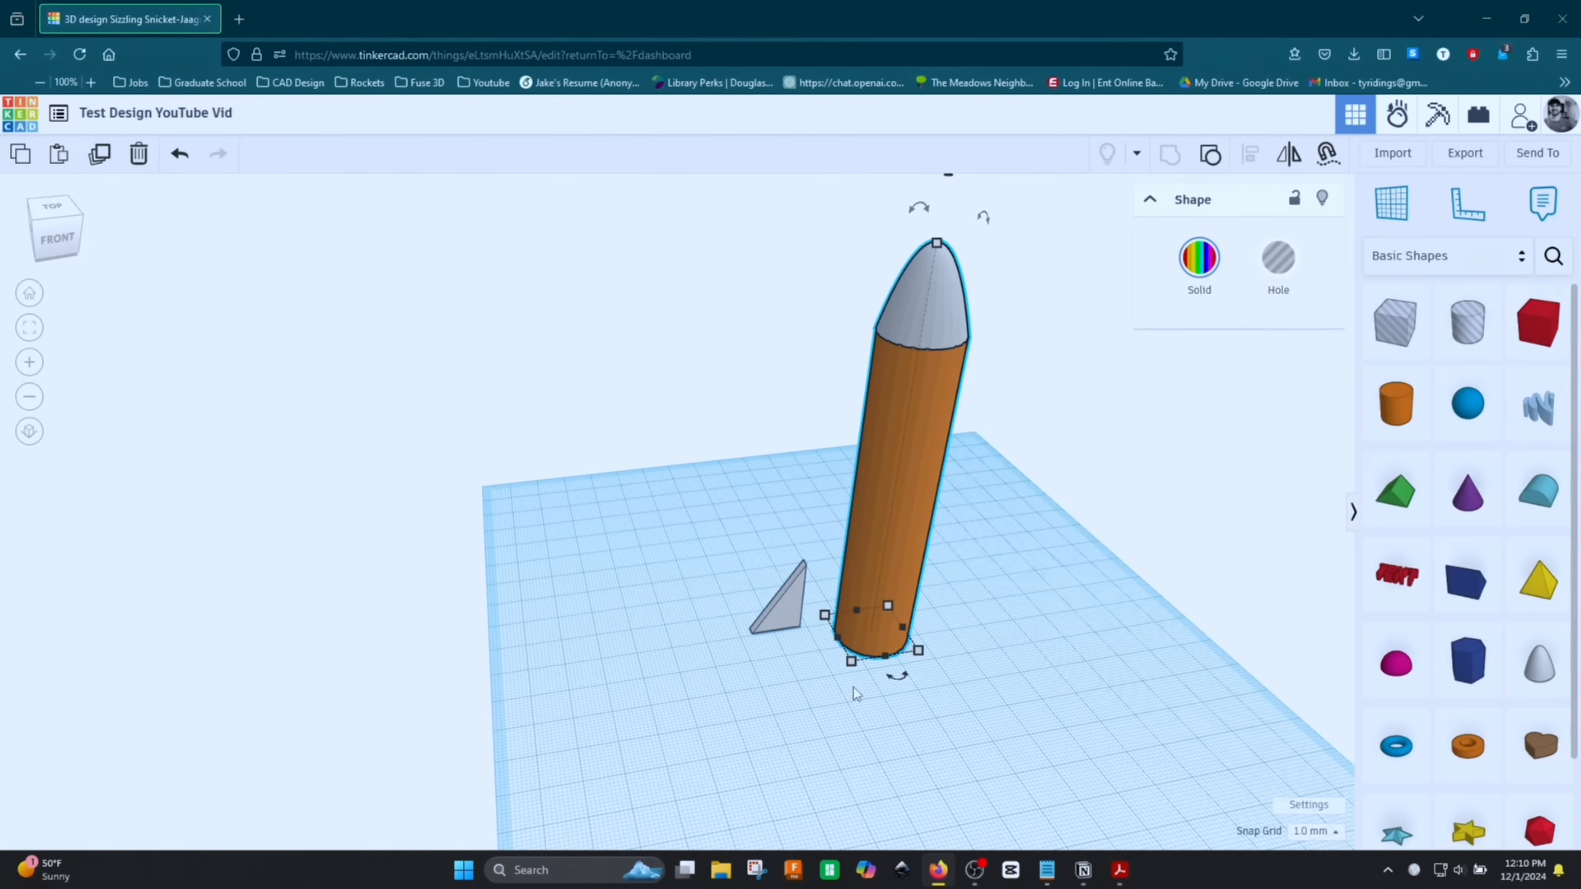
left_click(789, 609, "shift")
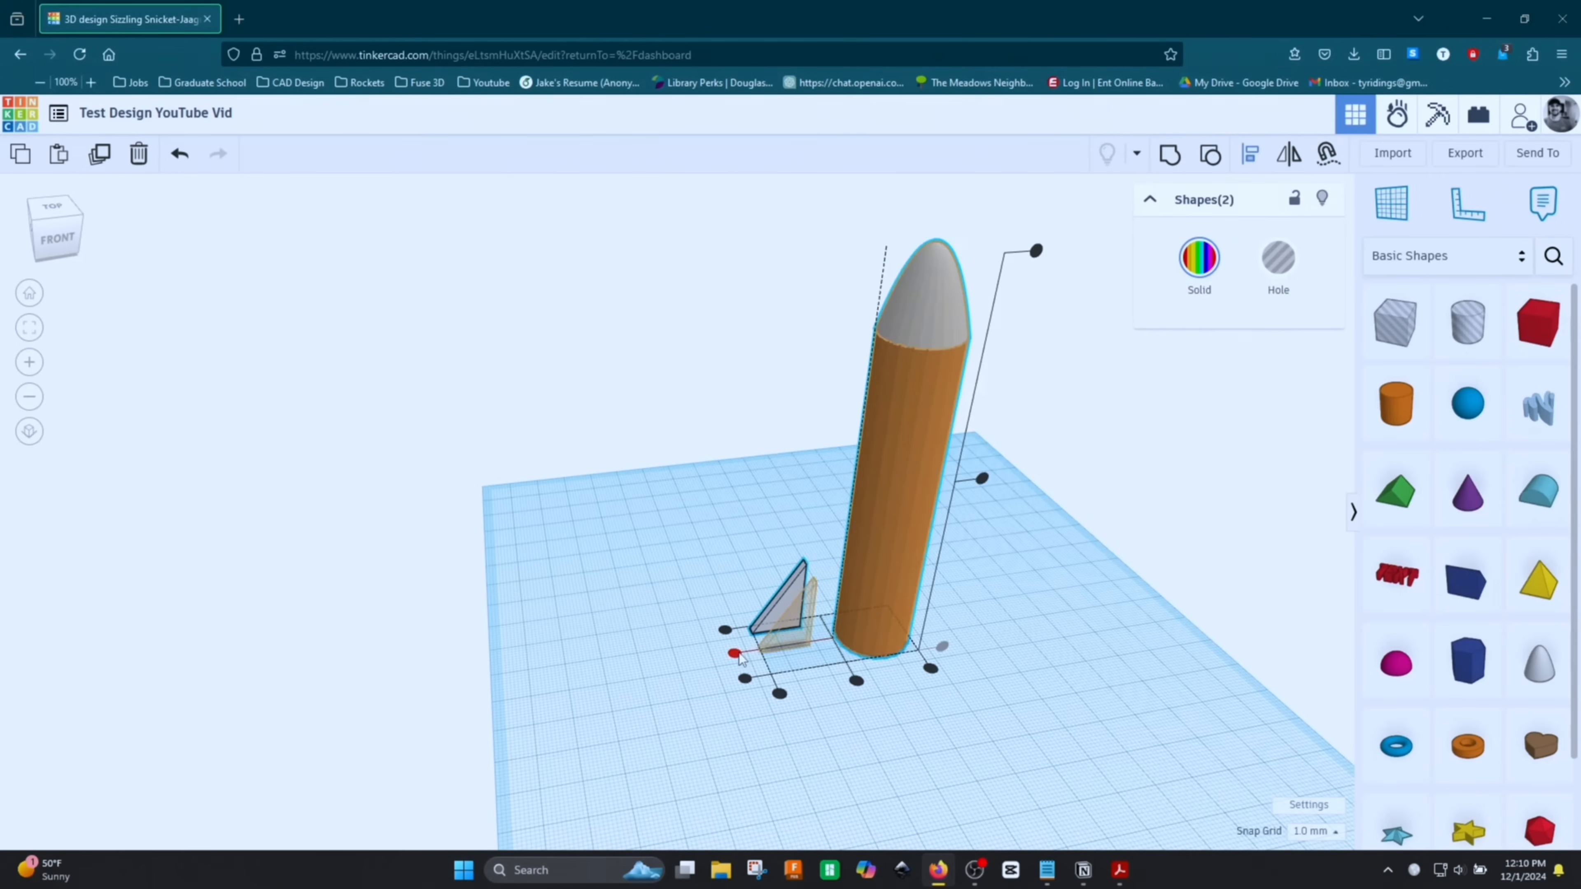
left_click(822, 713)
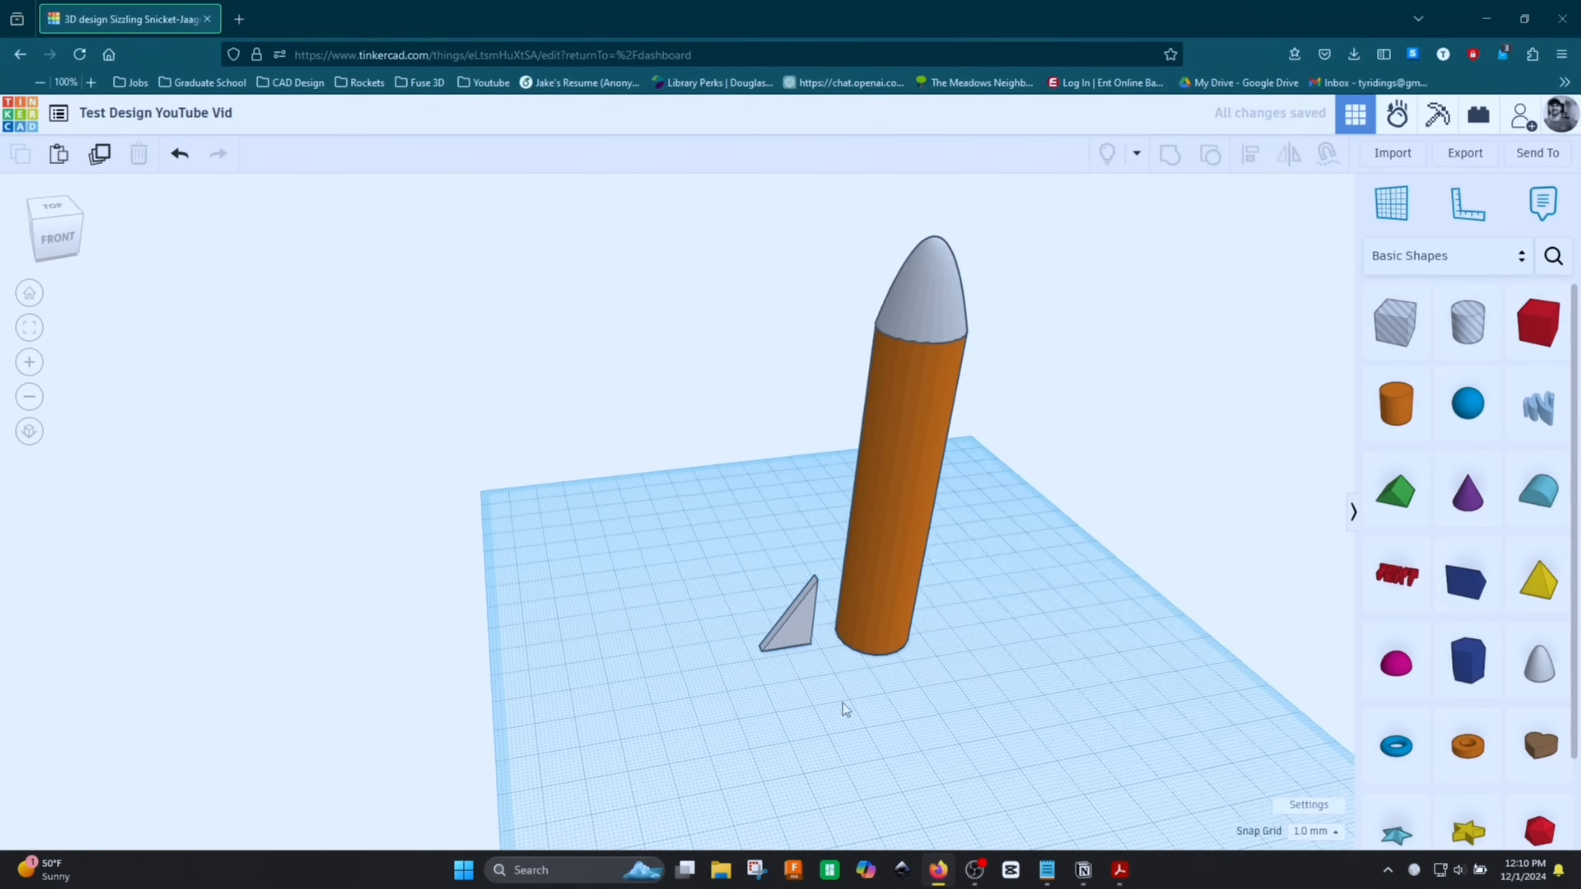
Nudge the fin towards the rocket body until its vertical side sinks slightly into the cylinder's base
right_click_drag(842, 703, 742, 607)
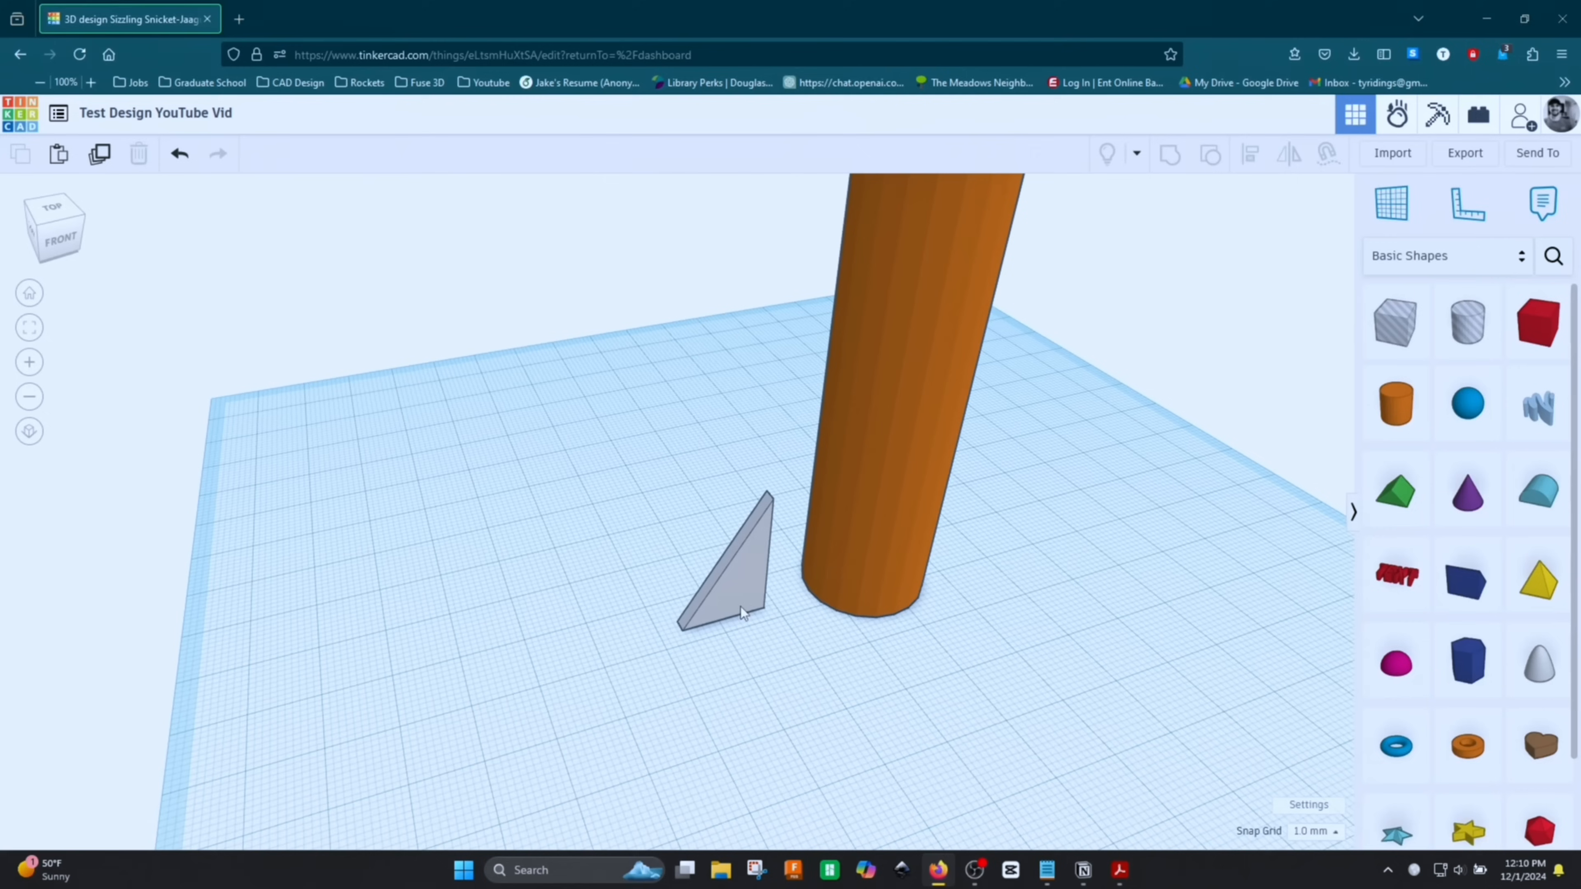
left_click(742, 607)
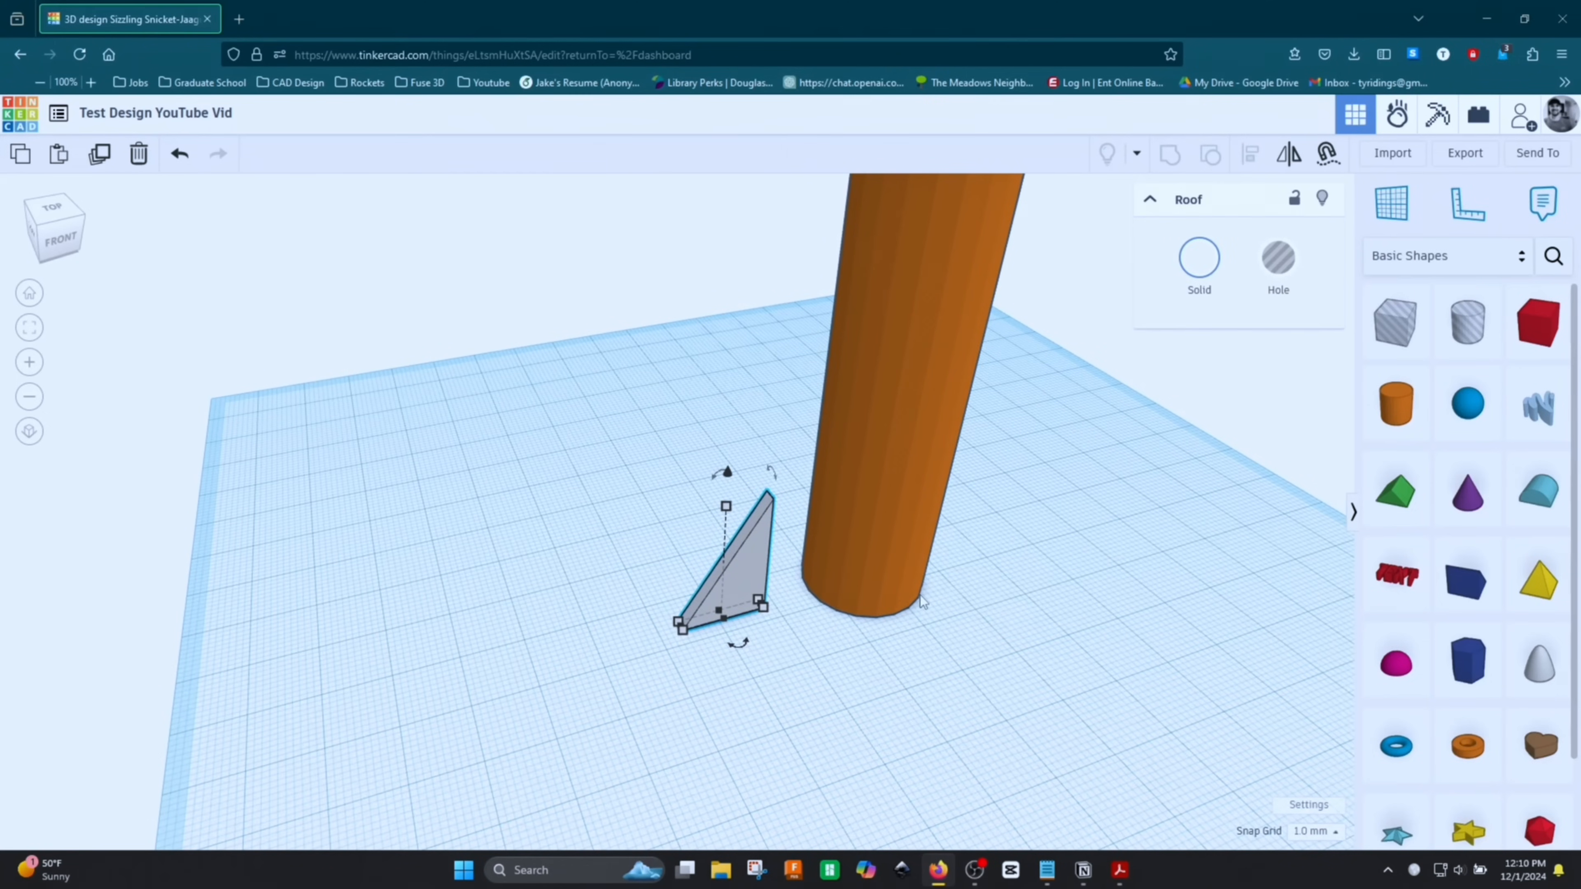
scroll(799, 553, "up", 2)
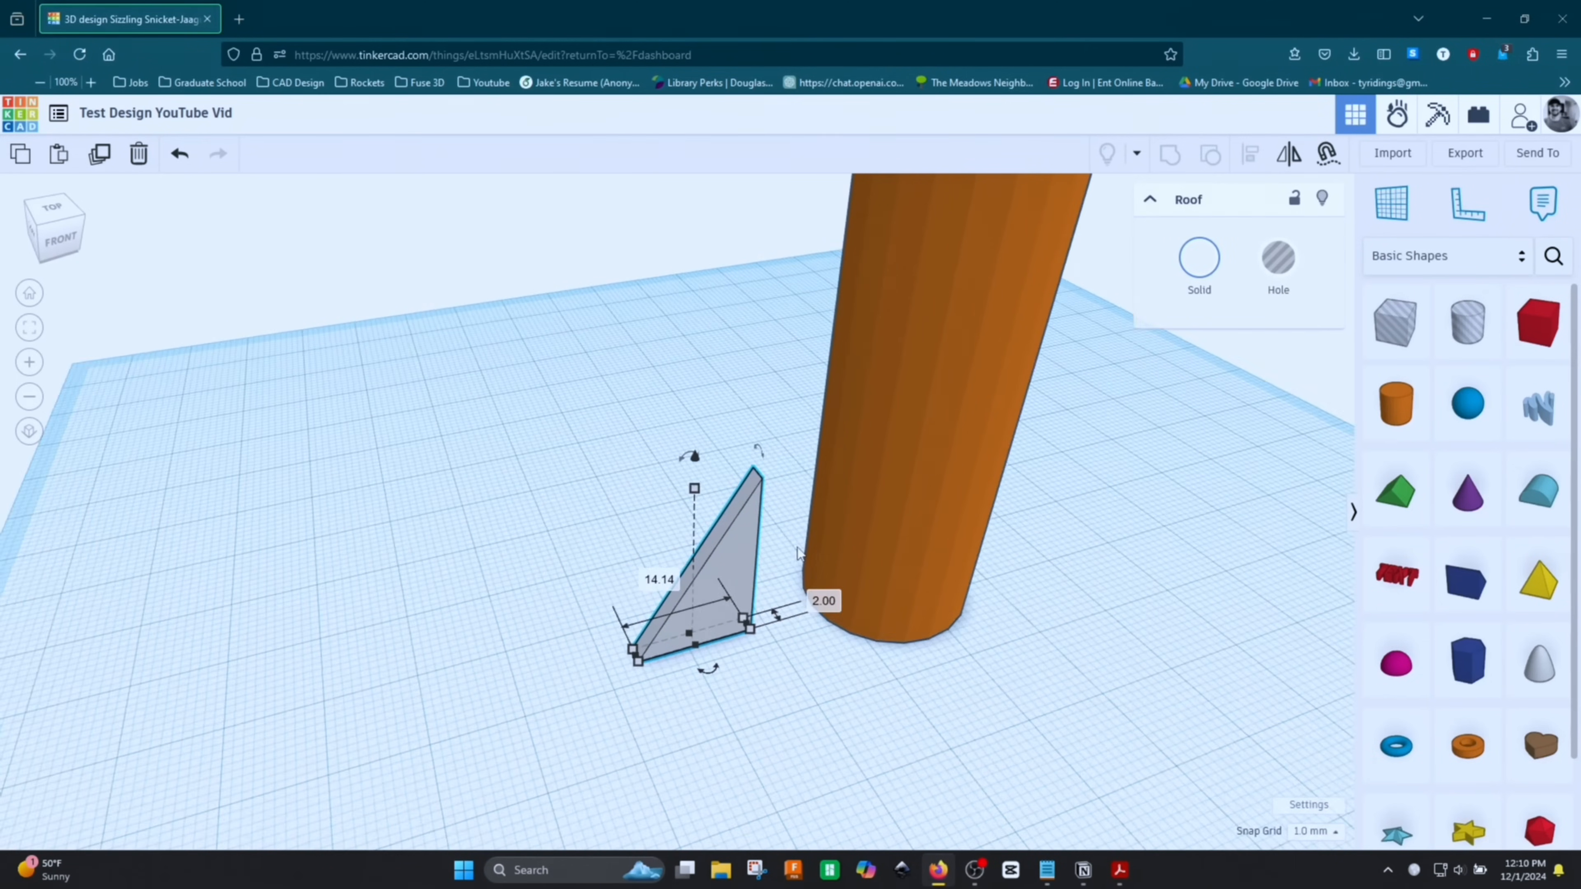
scroll(806, 555, "down", 3)
right_click_drag(815, 557, 799, 621)
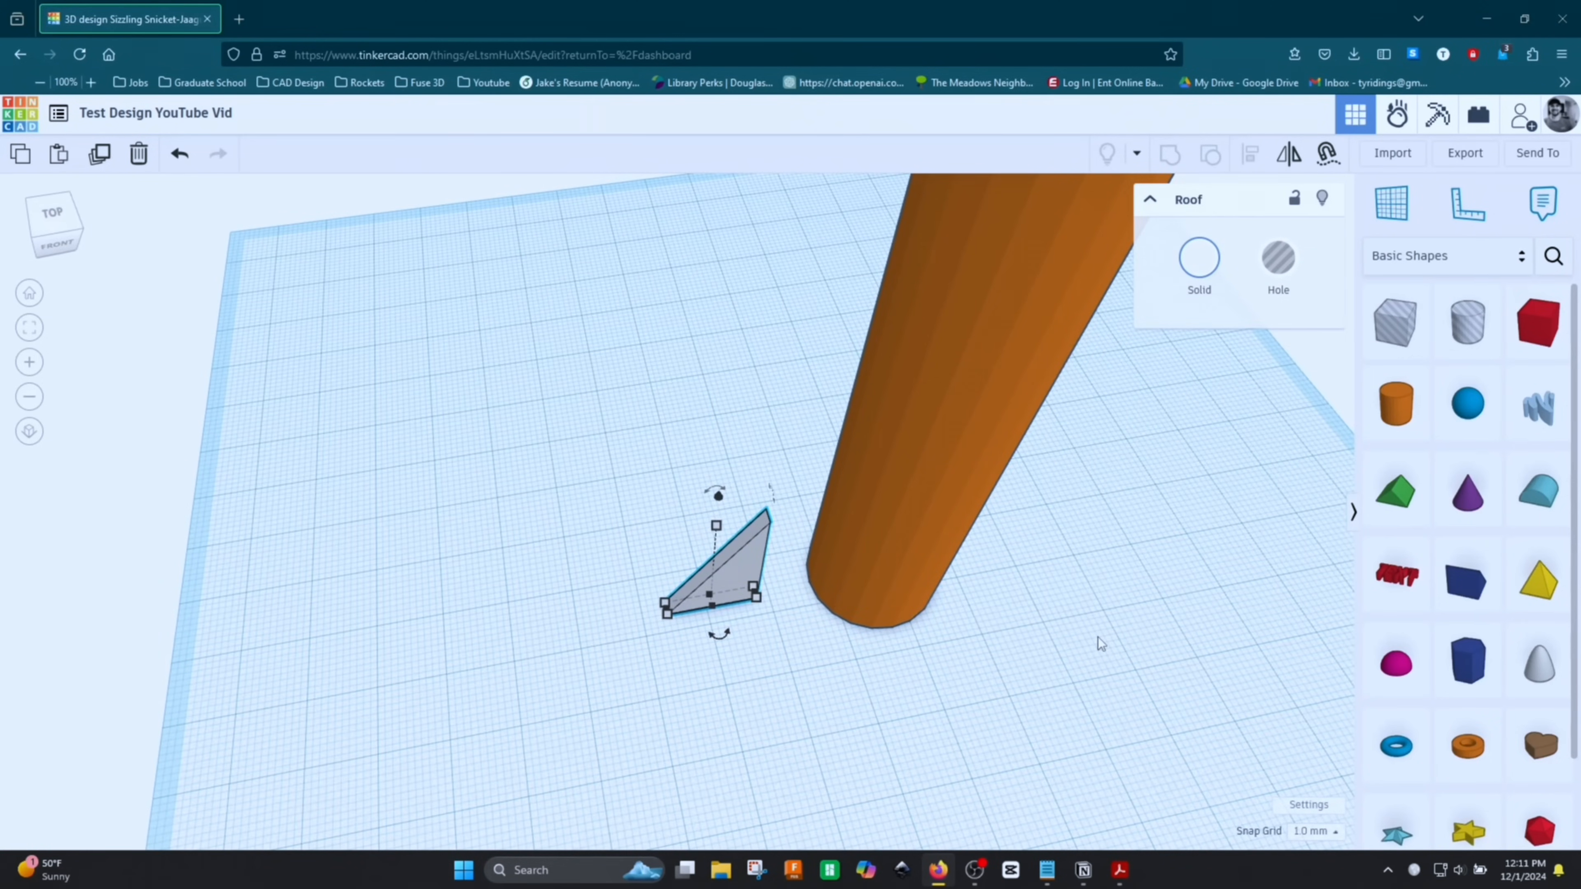
key("Right")
key("Right")
key("Right")
key("Right")
key("Right")
key("Right")
key("Right")
key("Right")
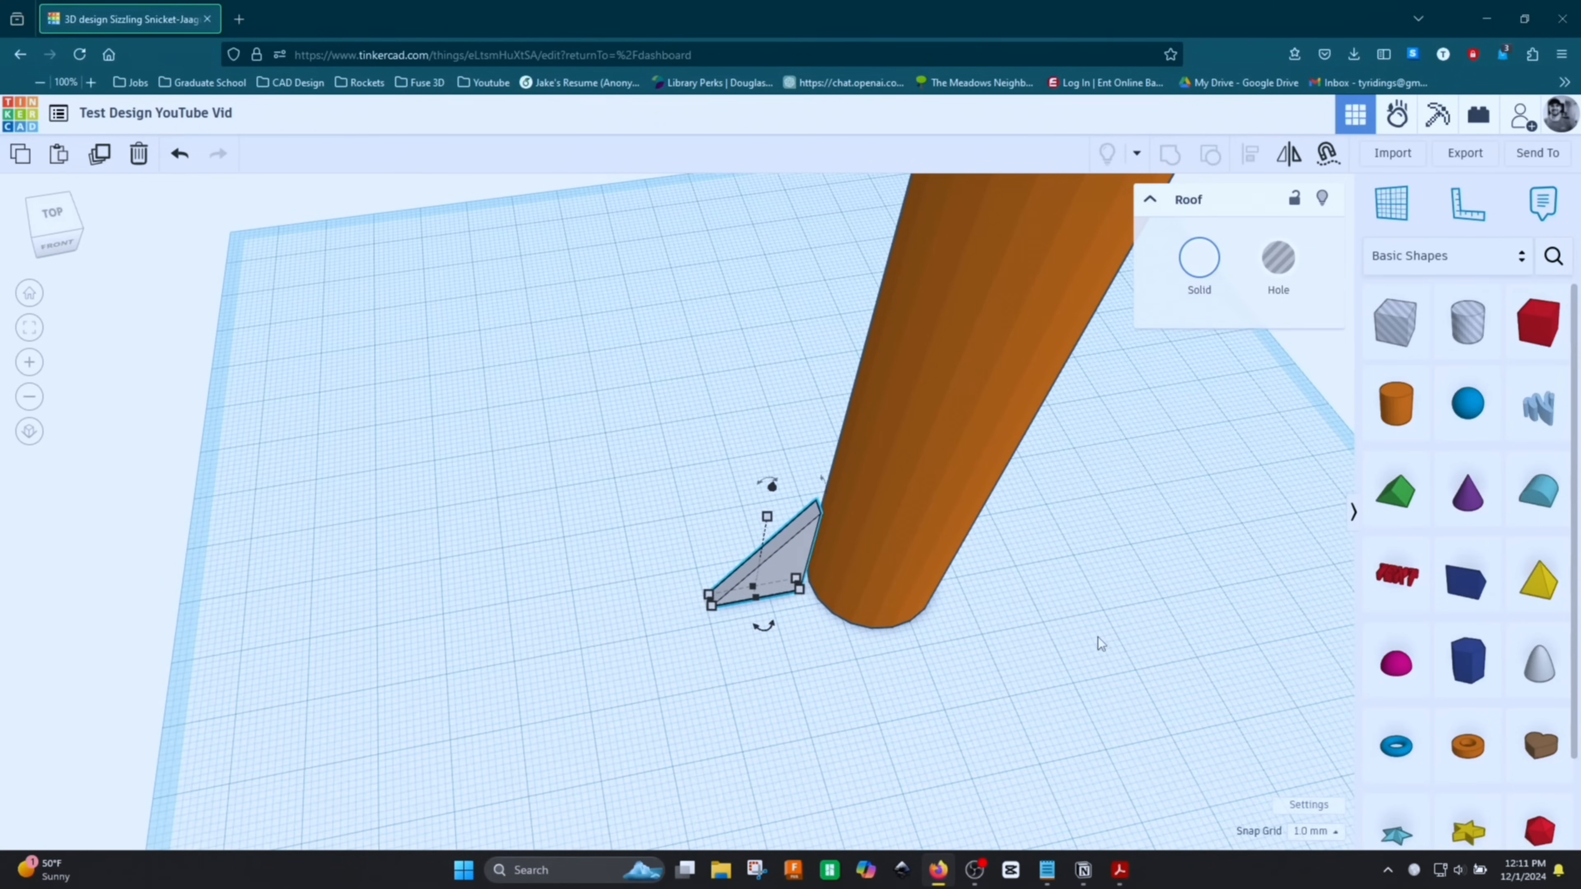
key("Right")
key("Right")
key("Right")
key("Right")
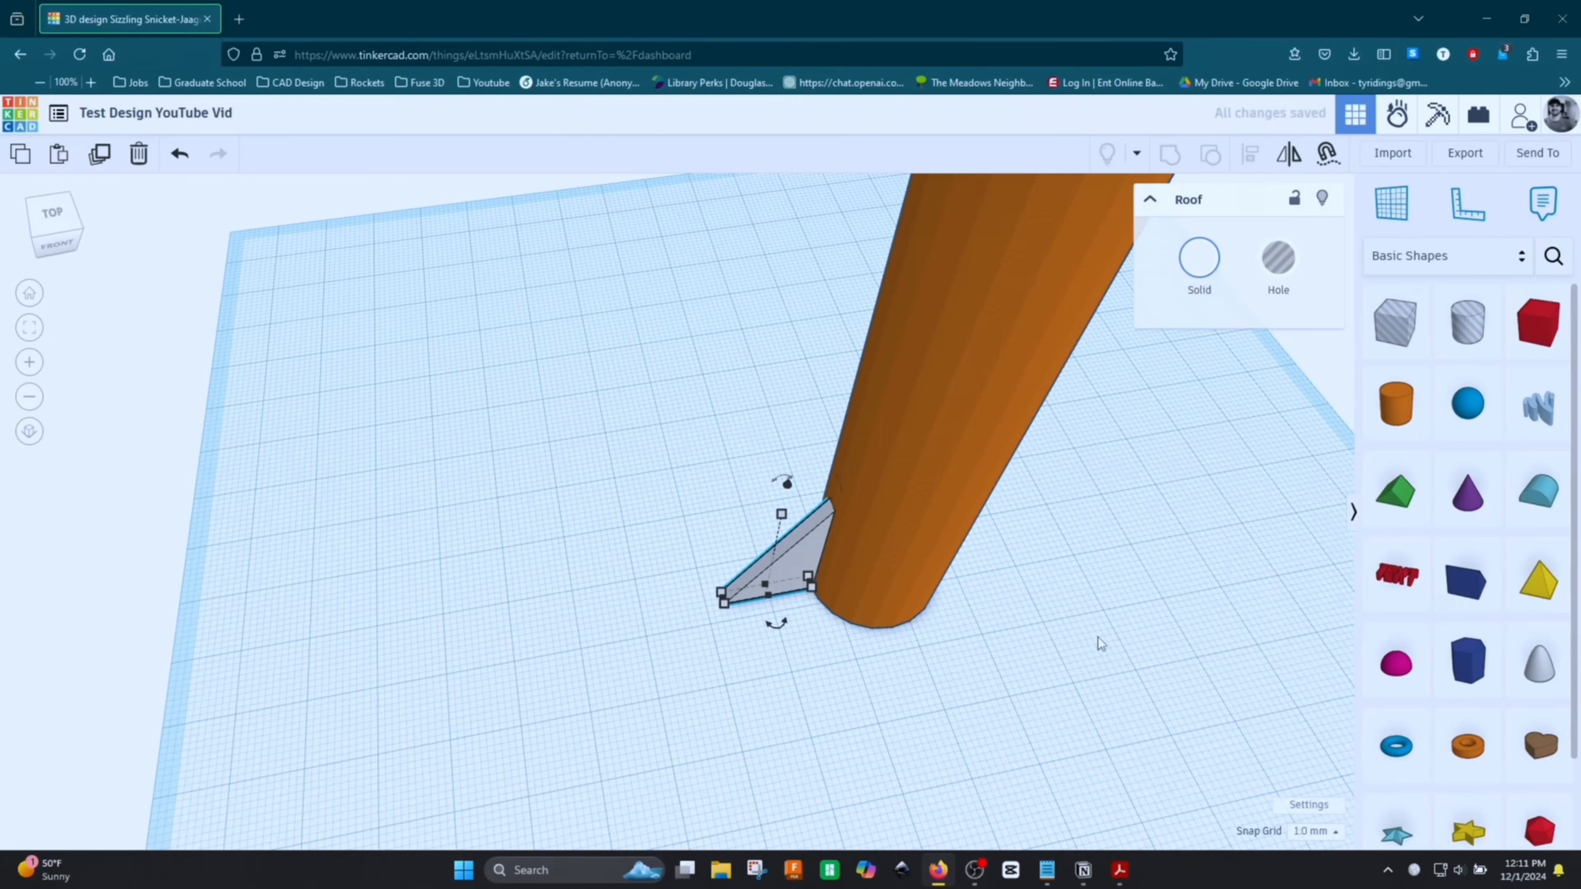
Duplicate the fin in place and mirror the copy along its length so it faces the opposite way
right_click_drag(953, 678, 974, 743)
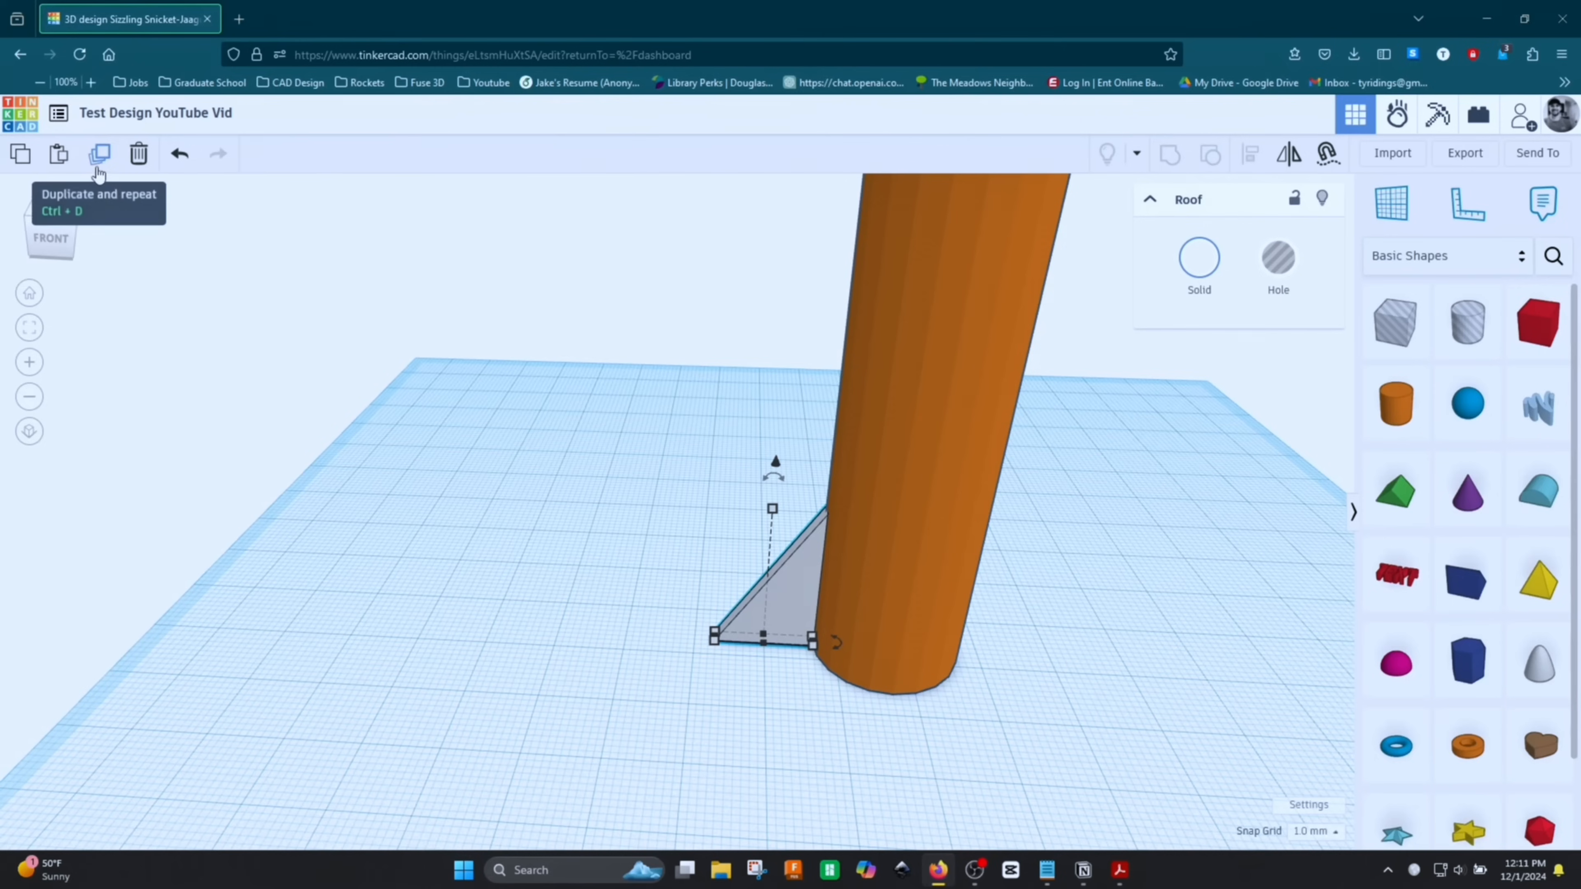
key("ctrl+d")
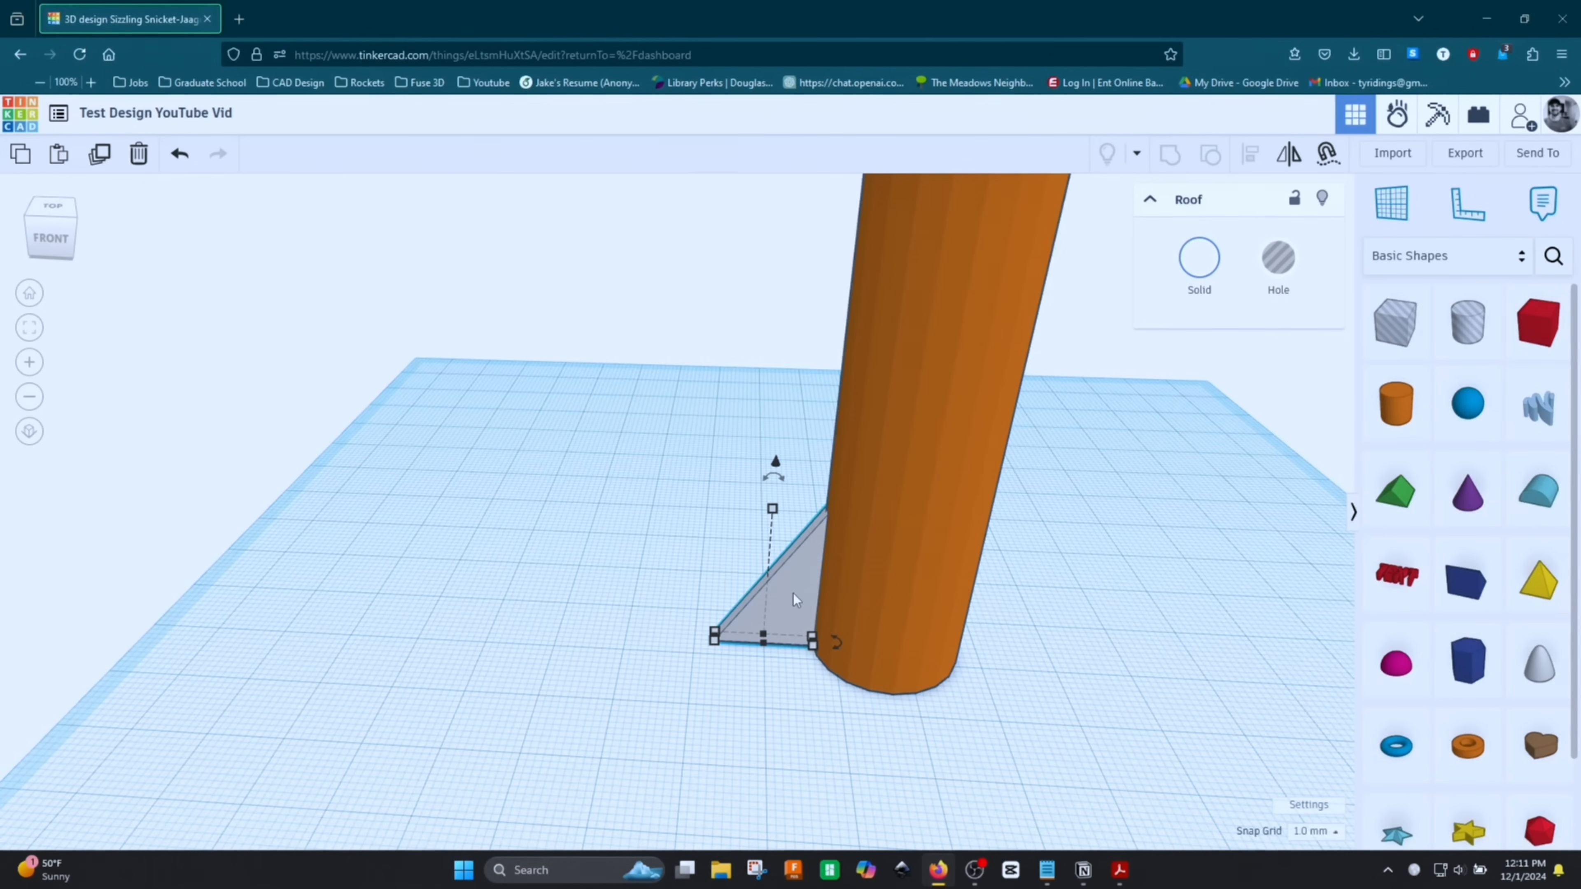
left_click_drag(793, 593, 951, 701, "alt")
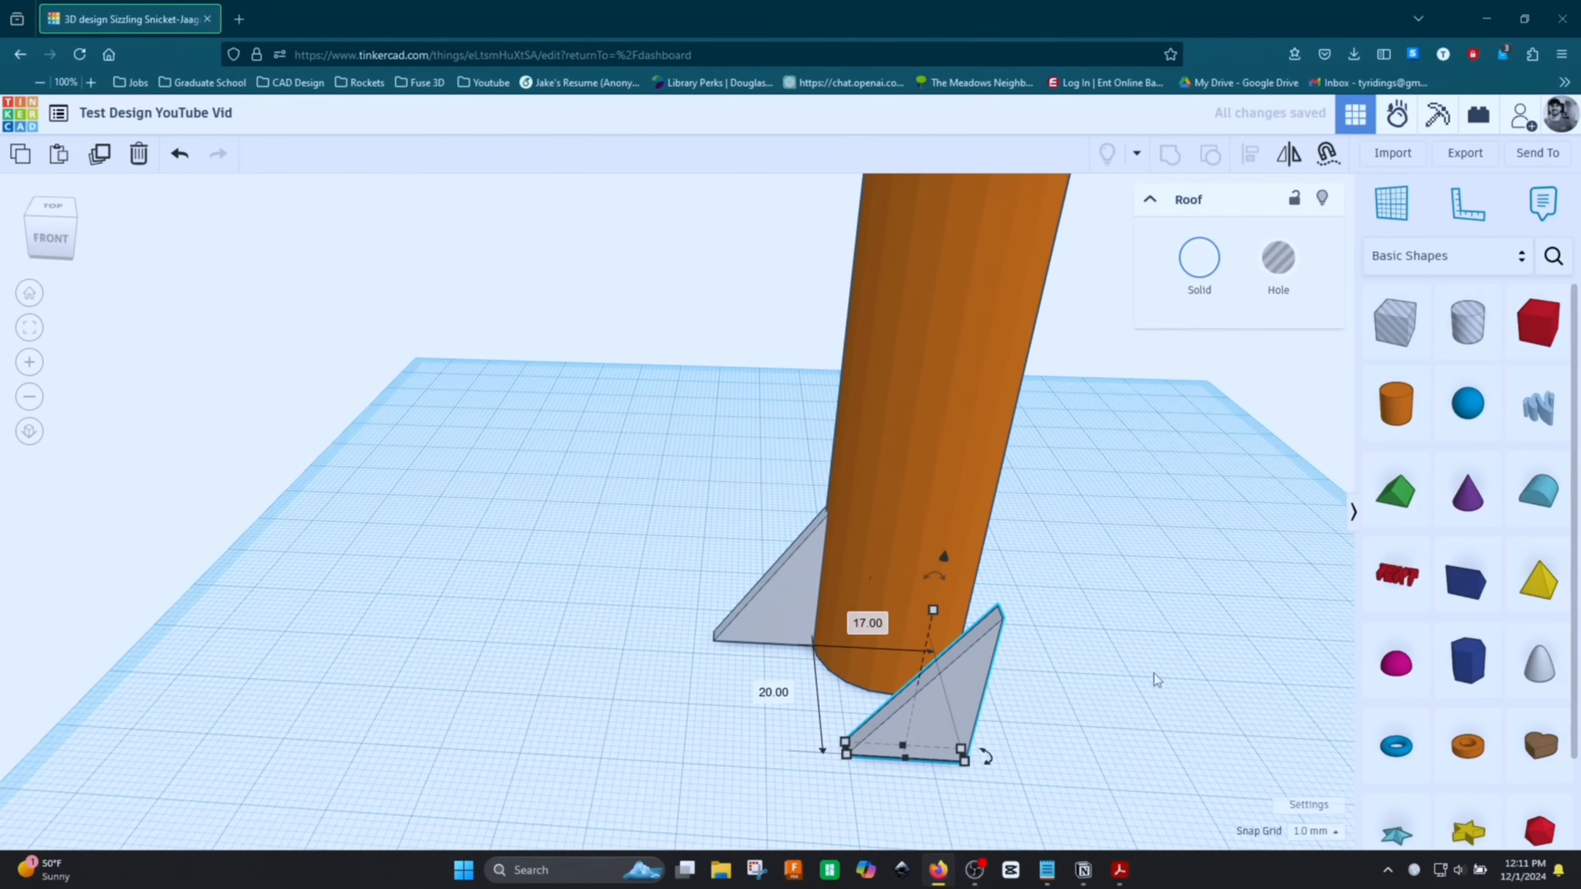
key("ctrl+z")
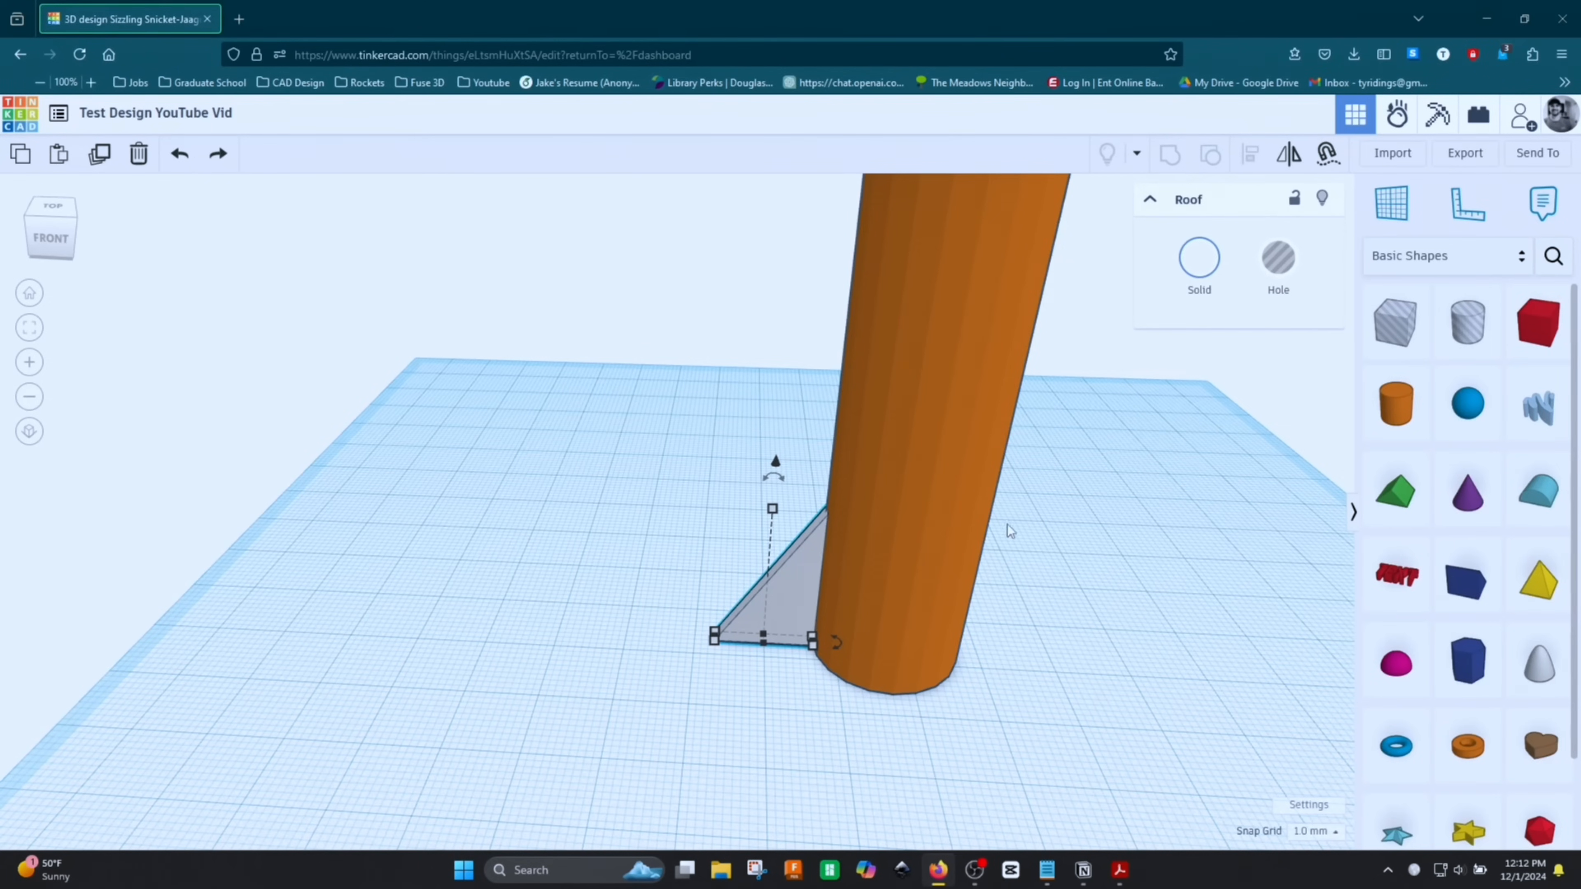
left_click(1290, 155)
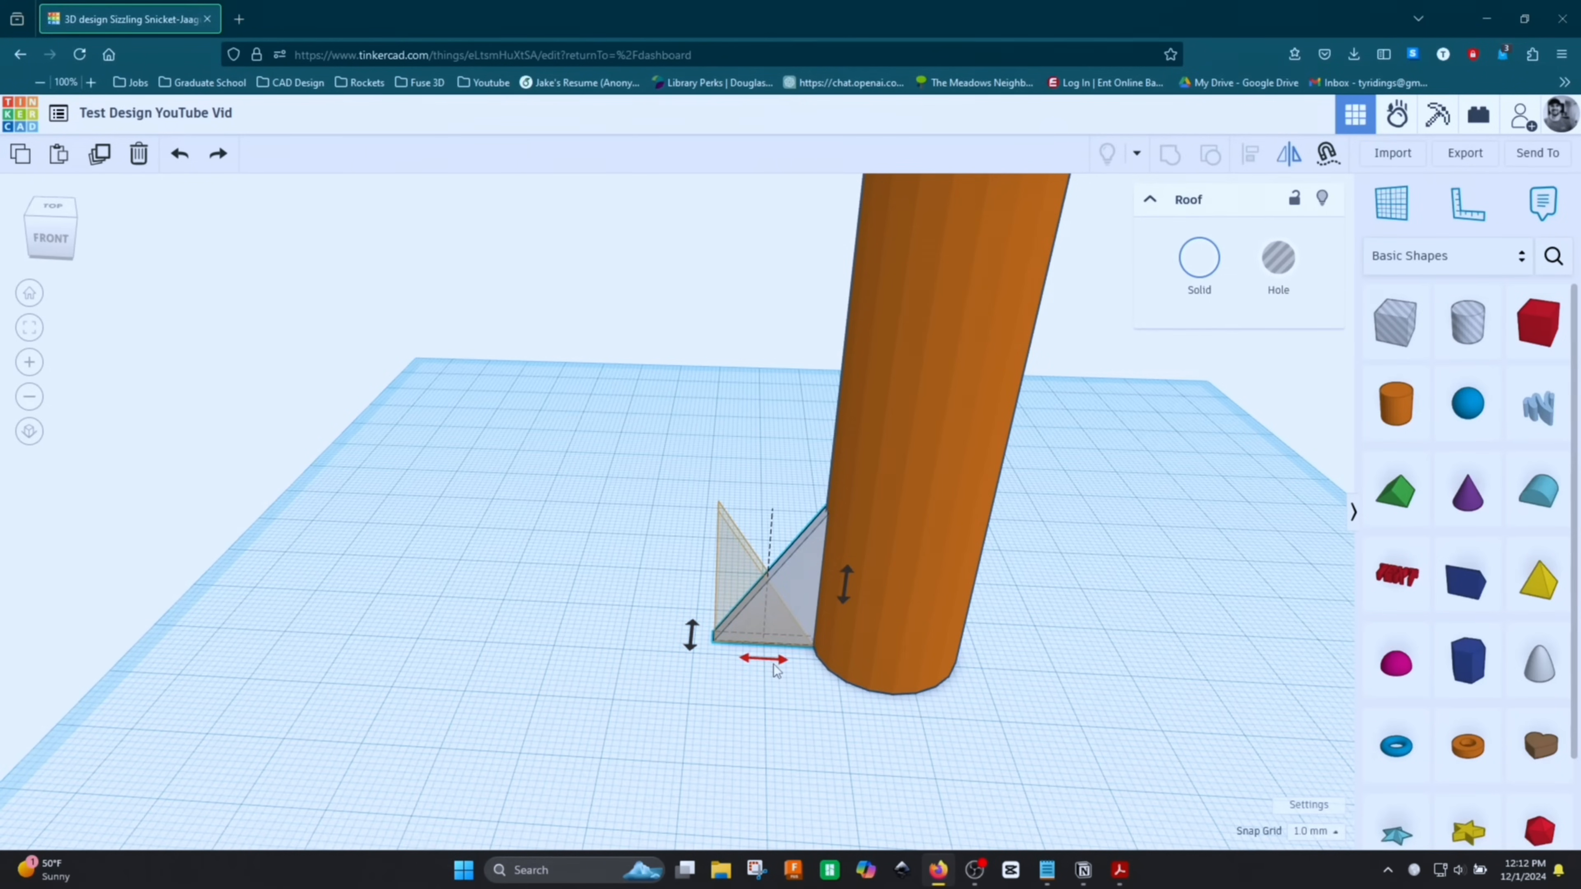
left_click(775, 666)
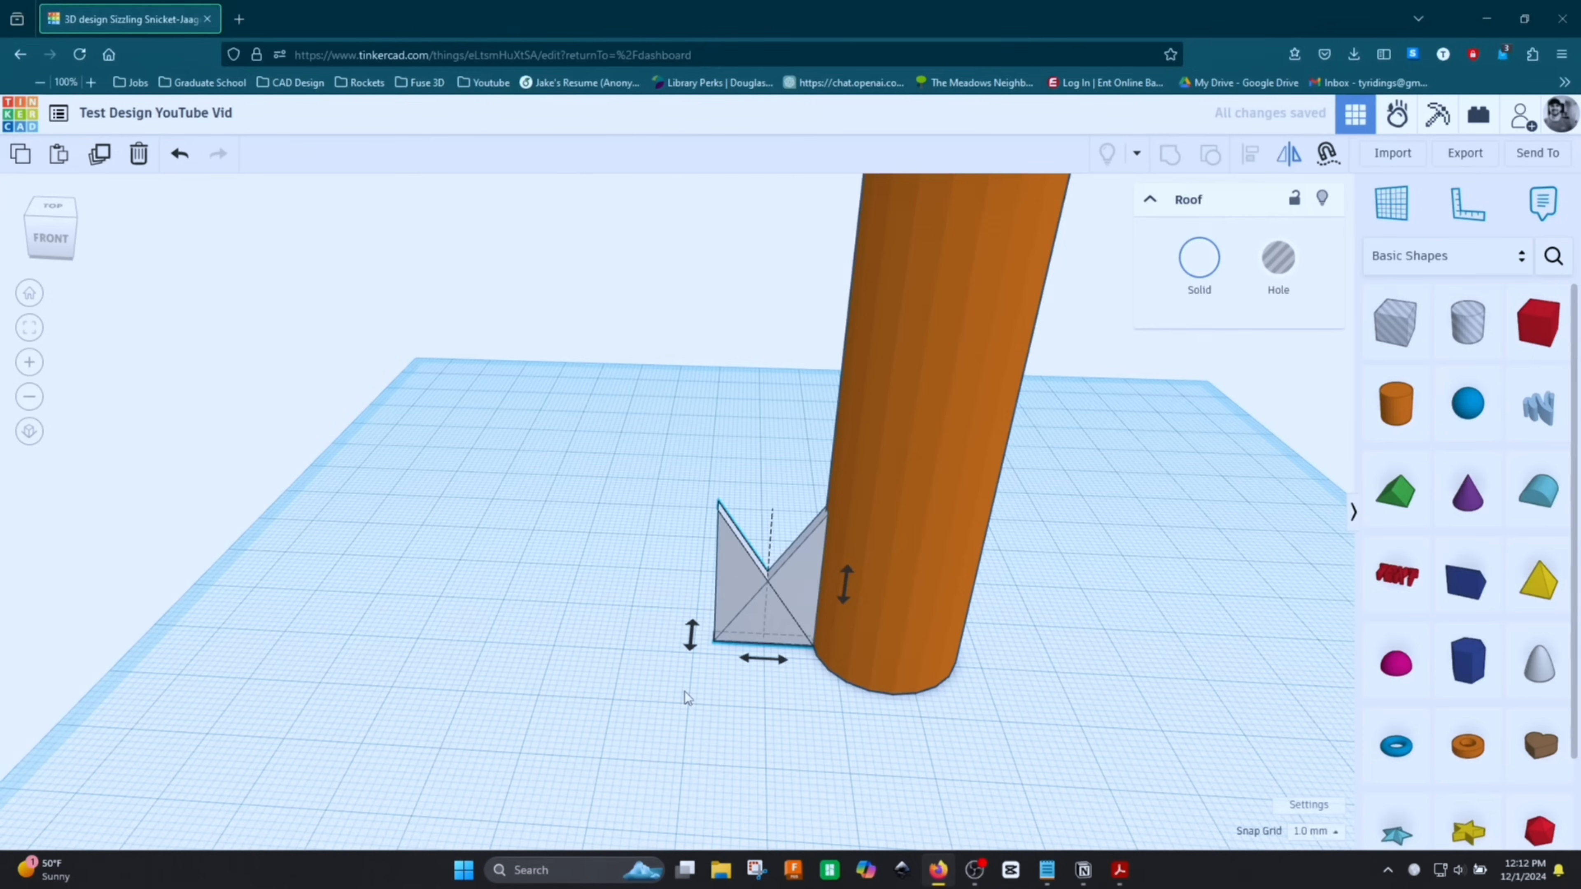
Nudge the mirrored fin through the cylinder until it sits on the opposite side of the rocket body, matching the first fin
key("Right")
key("Right")
key("Right")
key("Right")
key("Right")
key("Right")
key("Right")
key("Right")
key("Right")
key("Right")
key("Right")
key("Right")
key("Right")
key("Right")
key("Right")
key("Right")
key("Right")
key("Right")
key("Right")
key("Right")
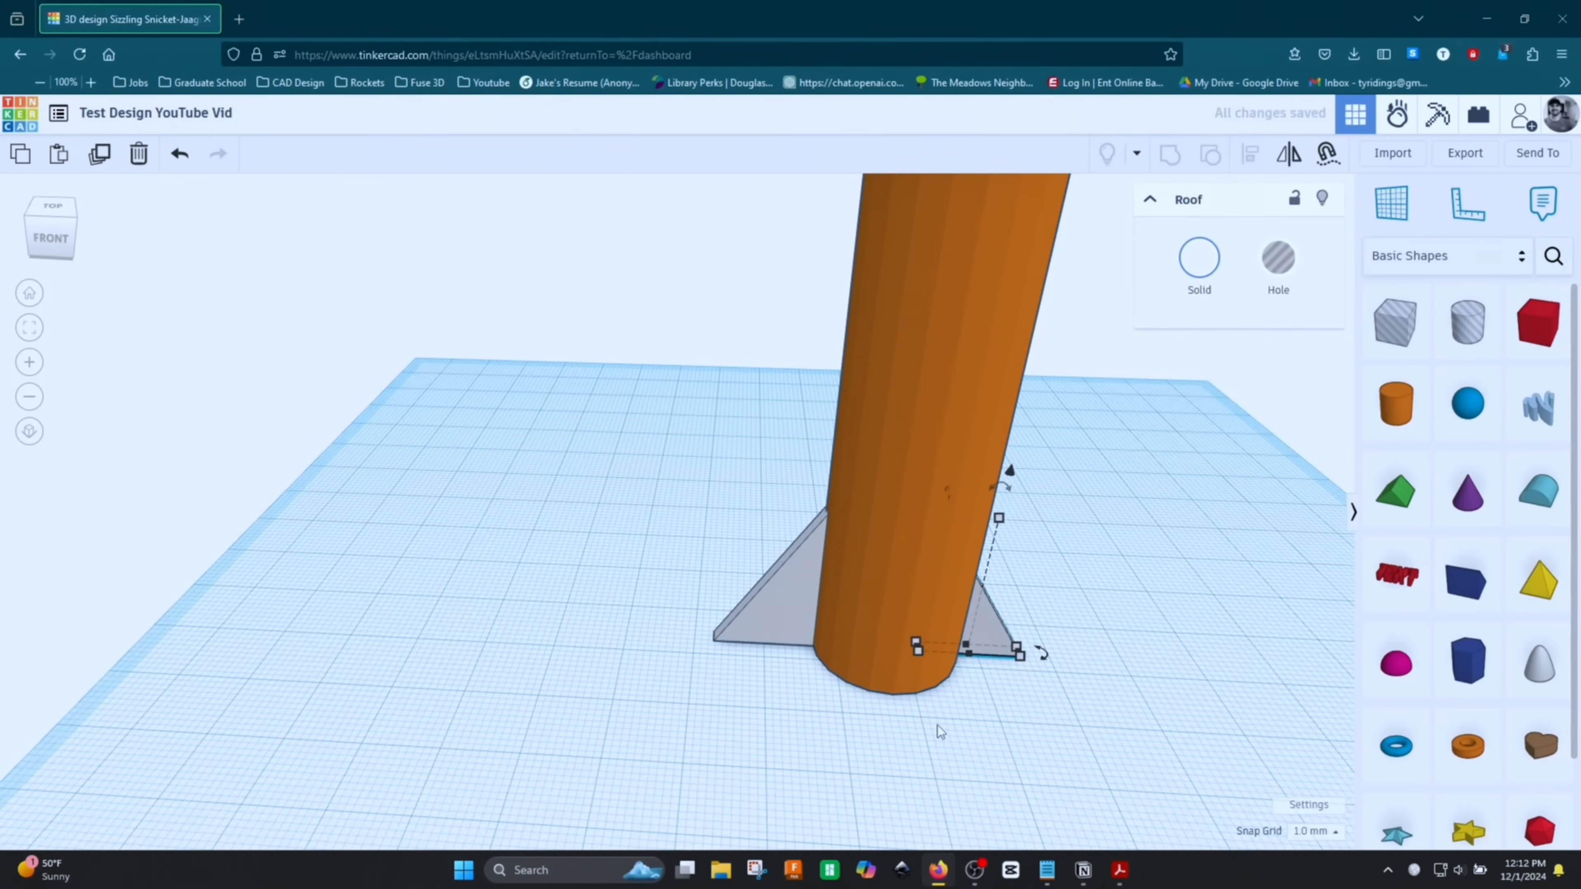
middle_click_drag(937, 726, 794, 721)
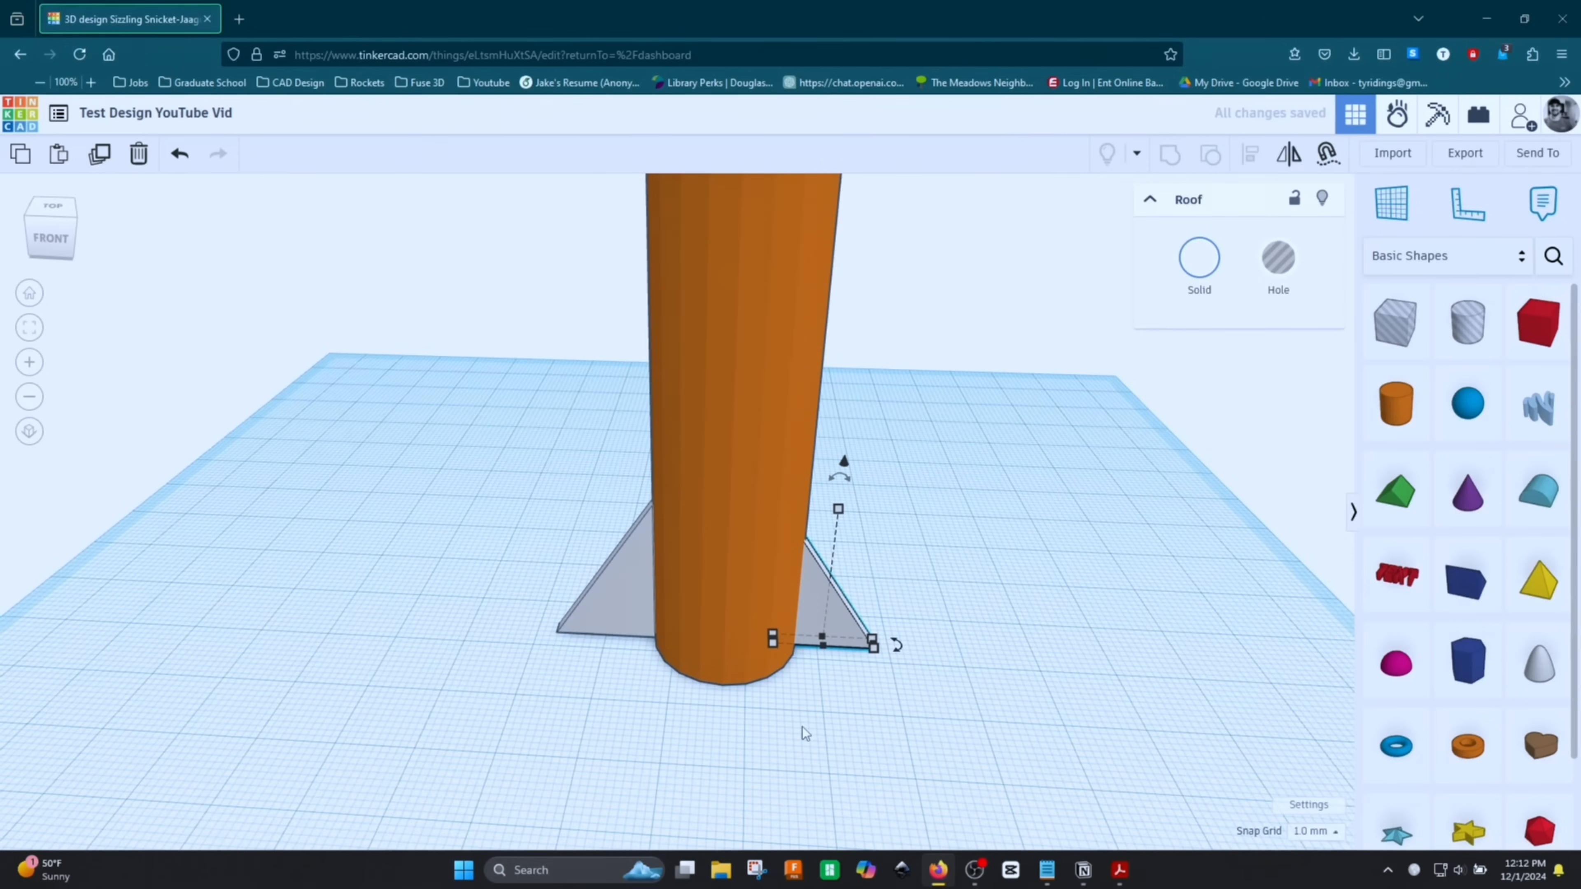
right_click_drag(801, 727, 1079, 711)
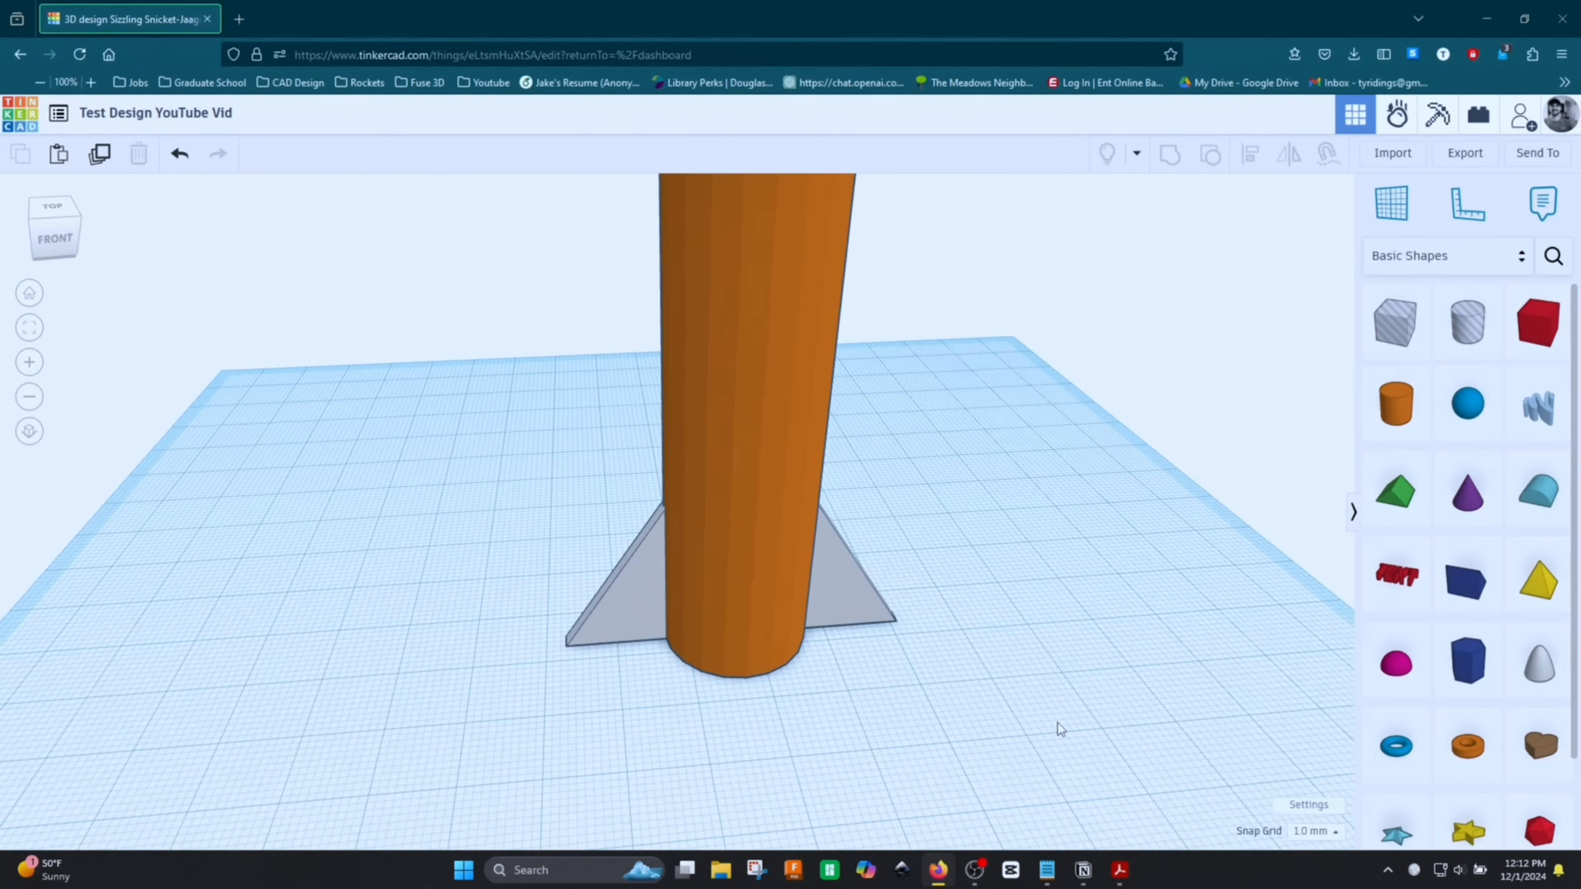
Duplicate both fins in place and rotate the copies a quarter turn around the body, making four evenly spaced fins
right_click_drag(926, 739, 867, 588)
right_click_drag(780, 617, 905, 783)
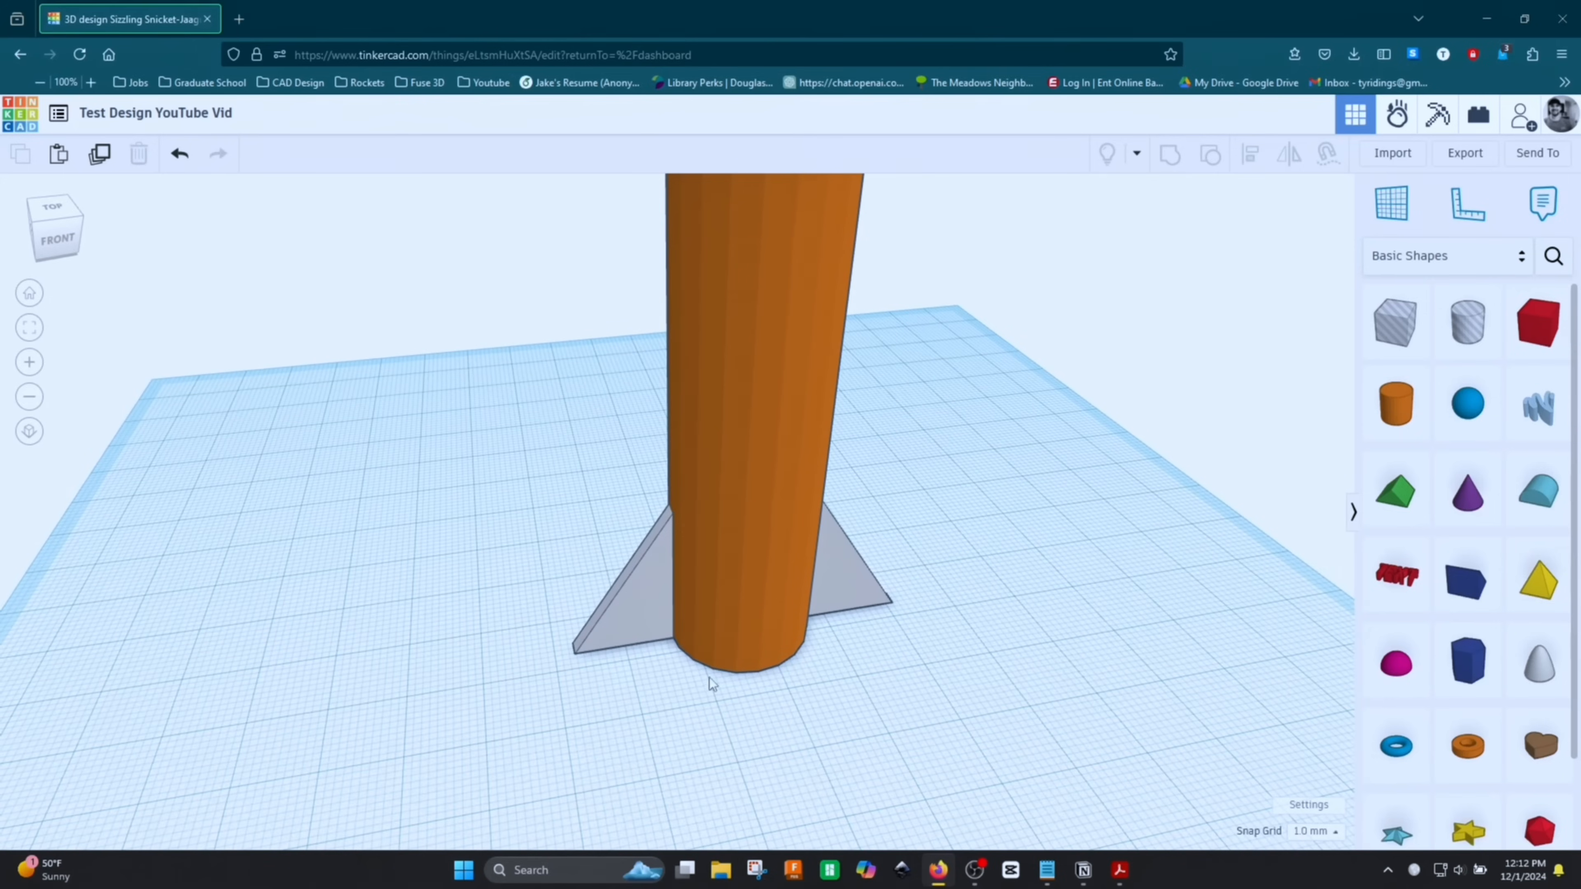
left_click(665, 599)
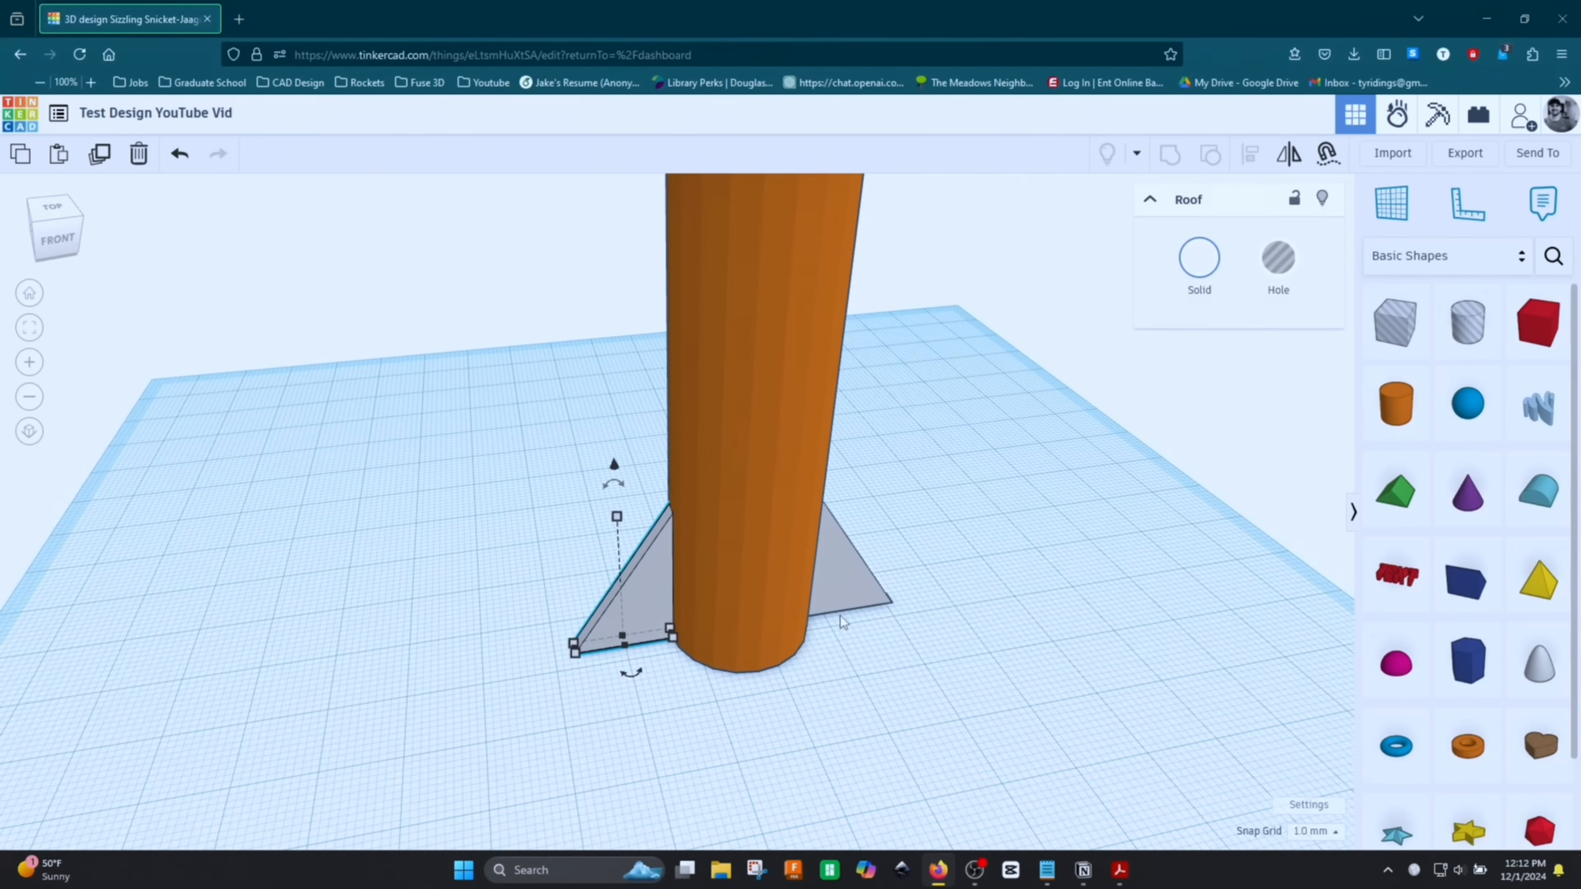
left_click(840, 588, "shift")
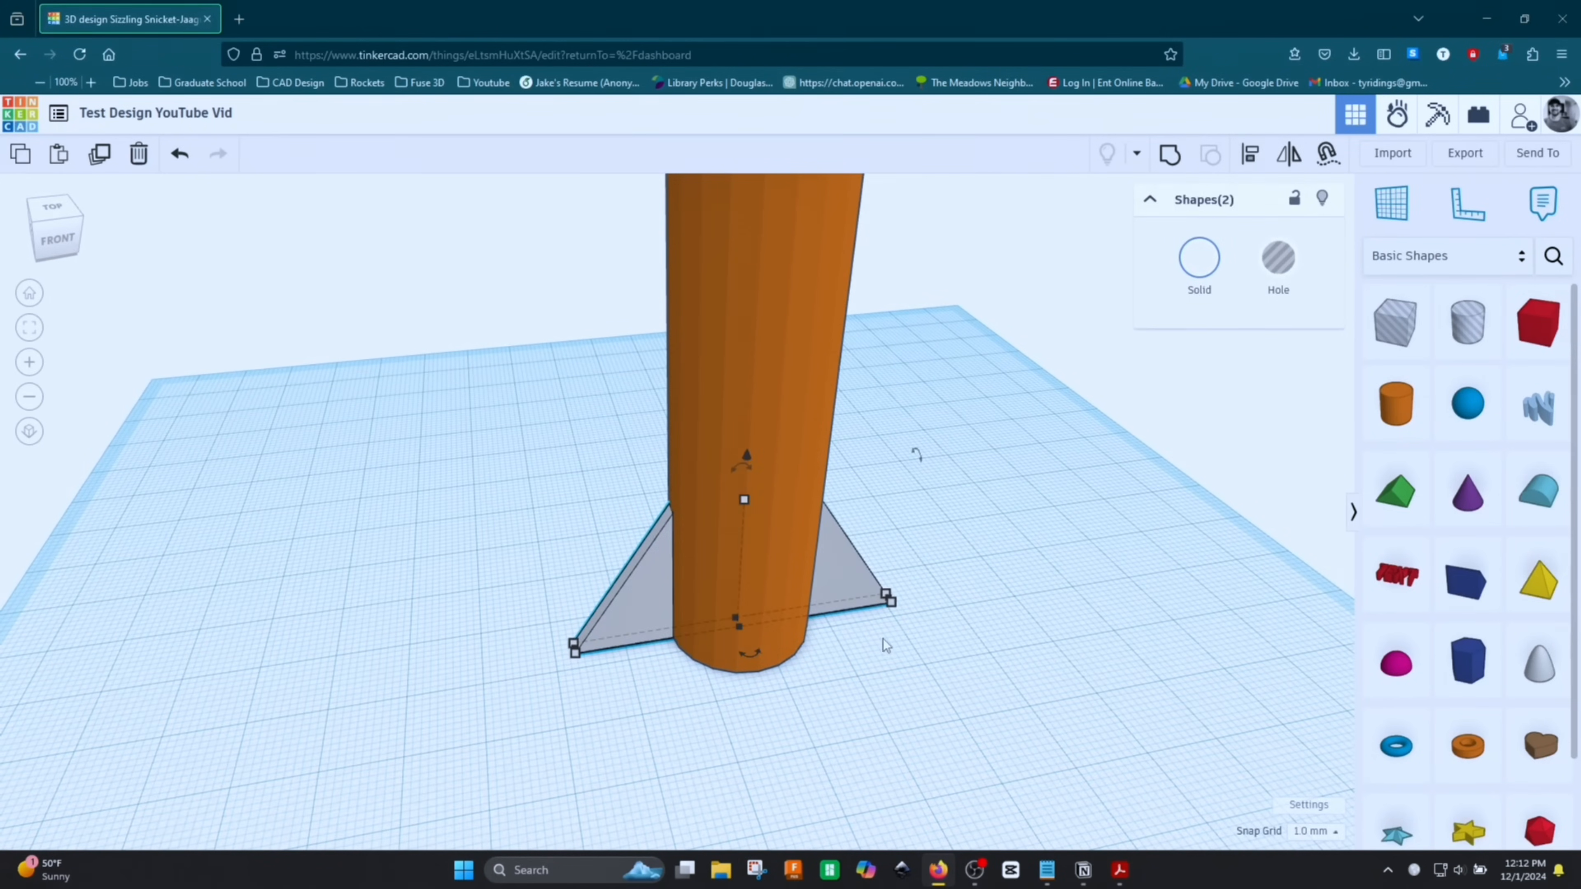
left_click(99, 154)
right_click_drag(558, 799, 794, 777)
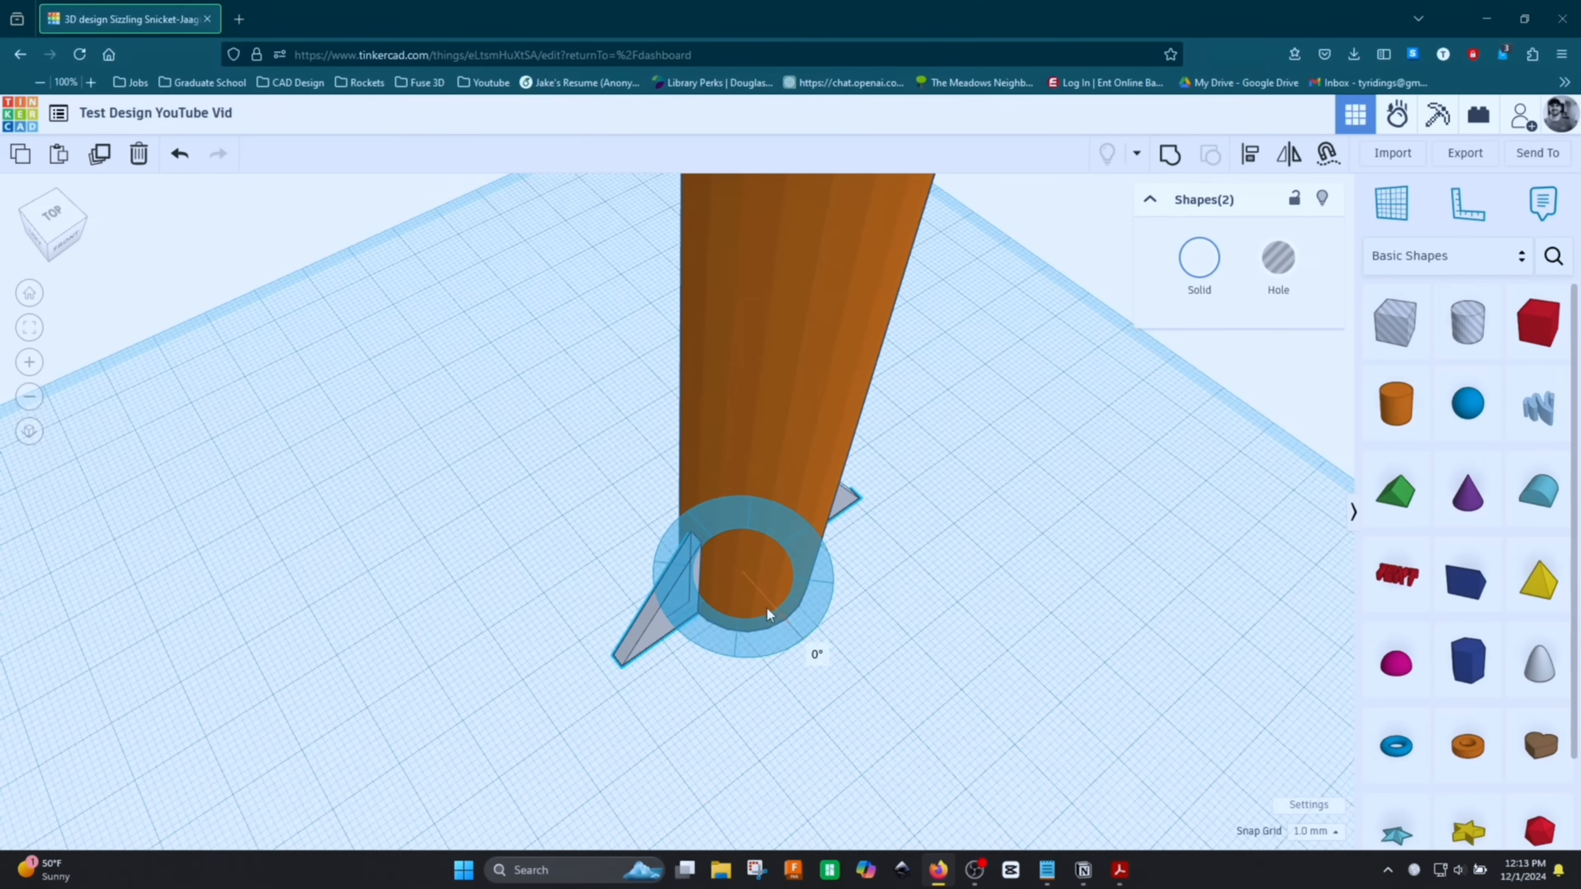
left_click_drag(767, 608, 872, 648)
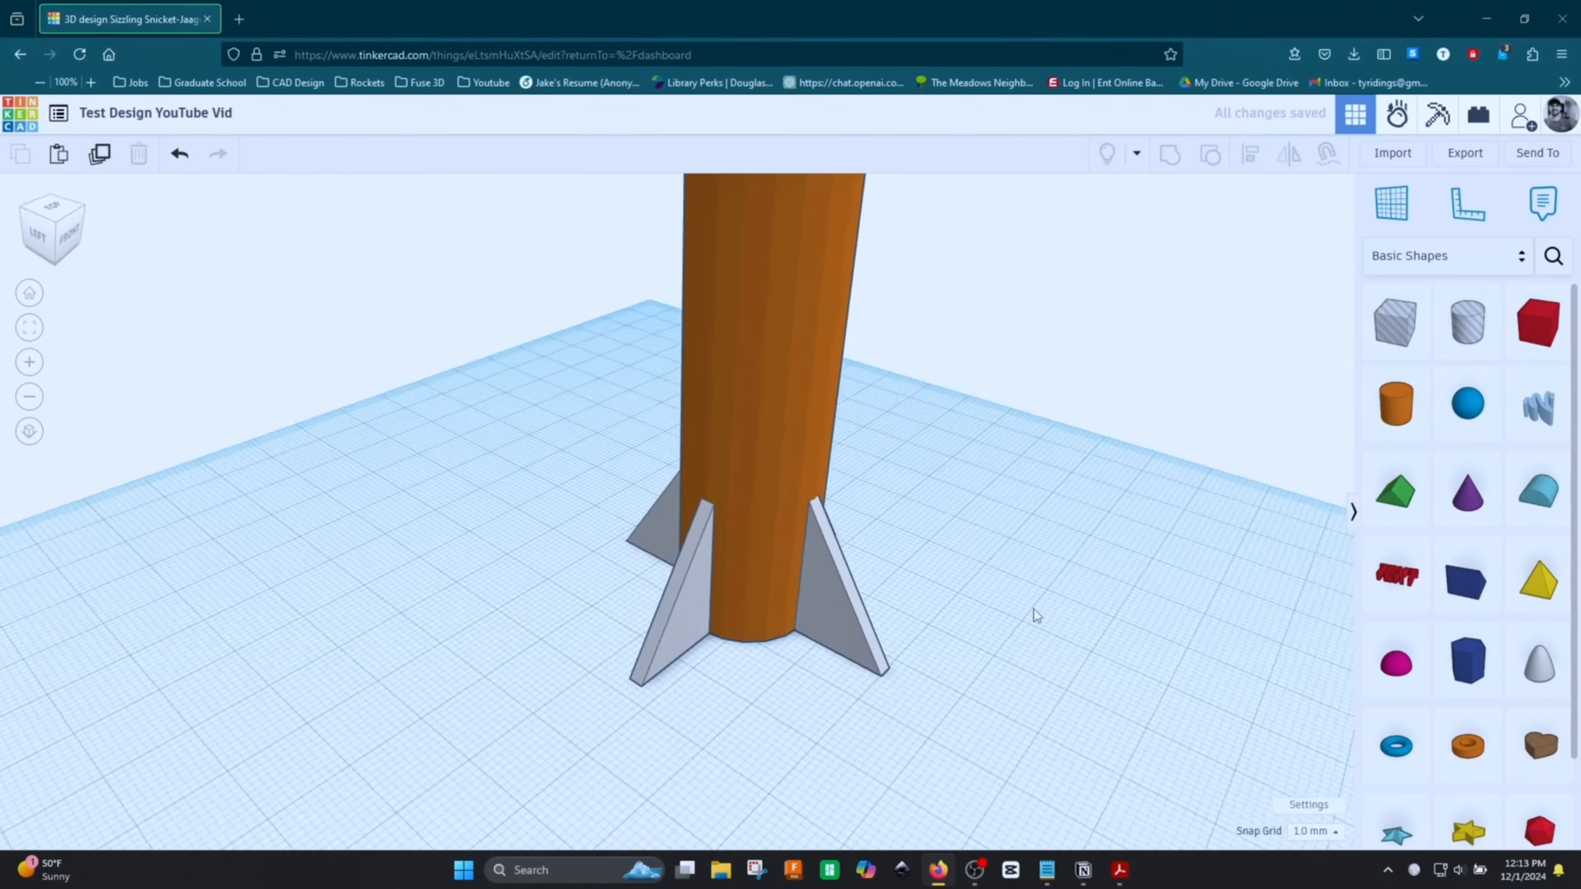
Select the rocket body together with all four fins and group them into one shape
right_click_drag(1034, 610, 819, 673)
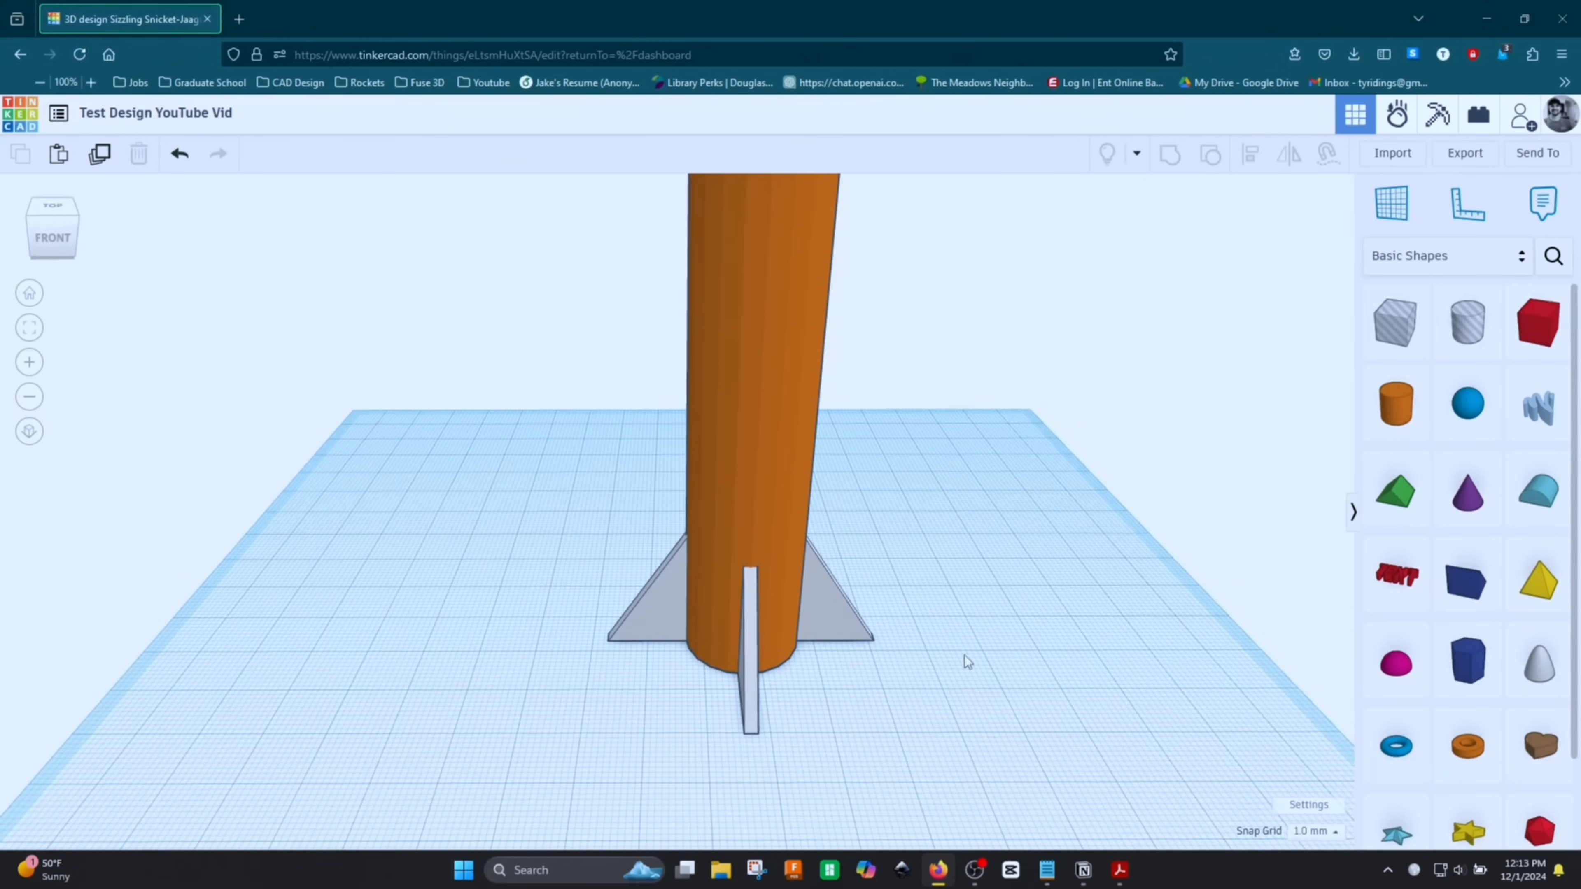
mouse_move(965, 659)
right_mouse_down()
mouse_move(1034, 681)
mouse_move(999, 706)
mouse_move(971, 664)
right_mouse_up()
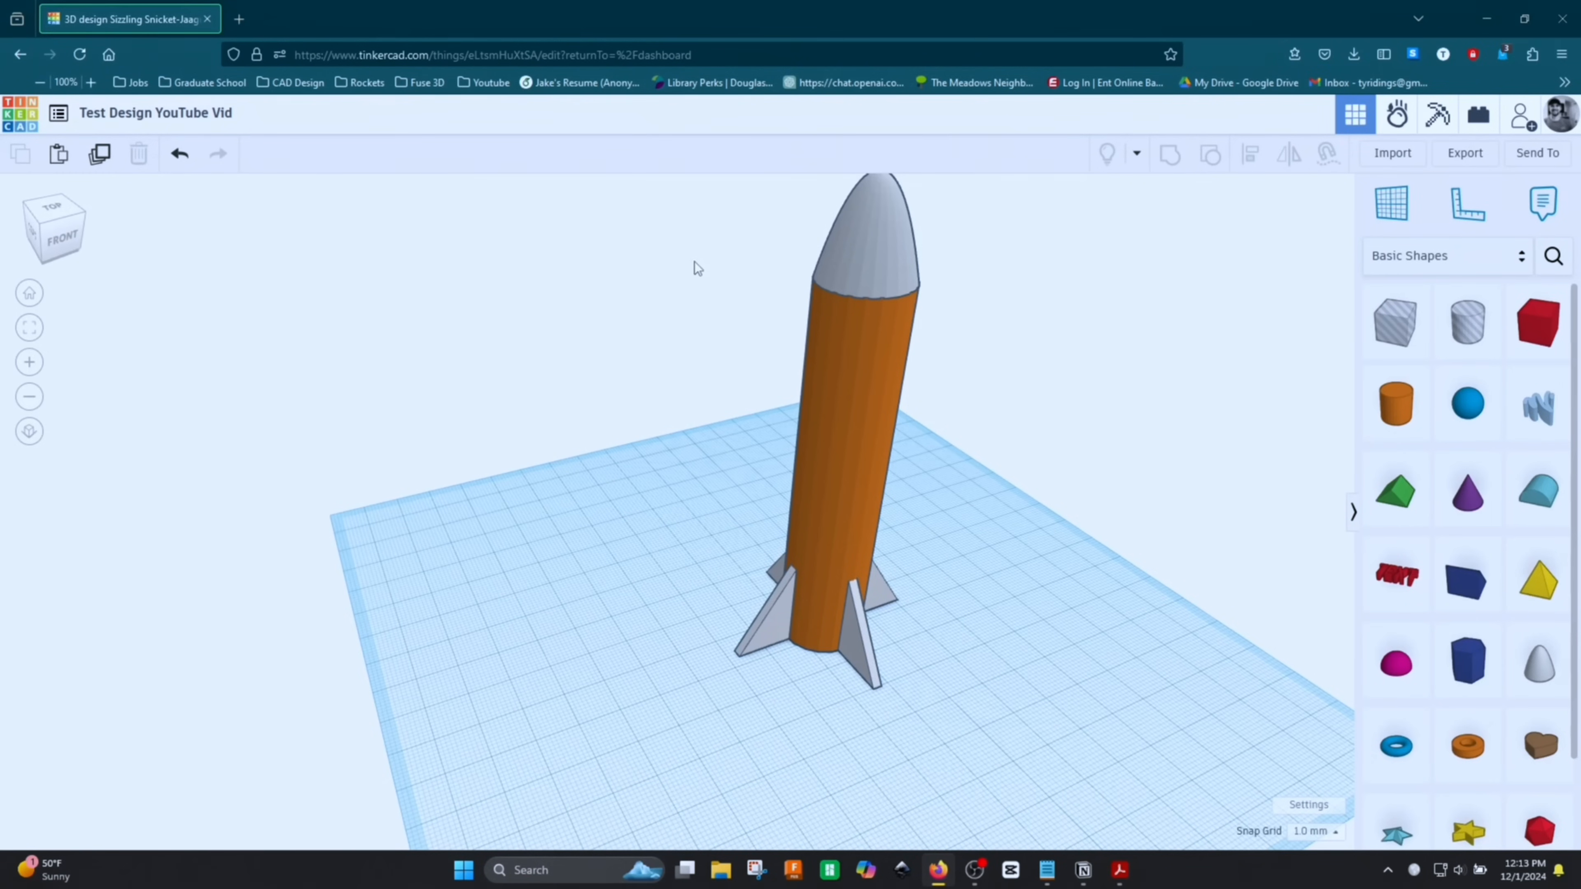
left_click_drag(661, 229, 1047, 769)
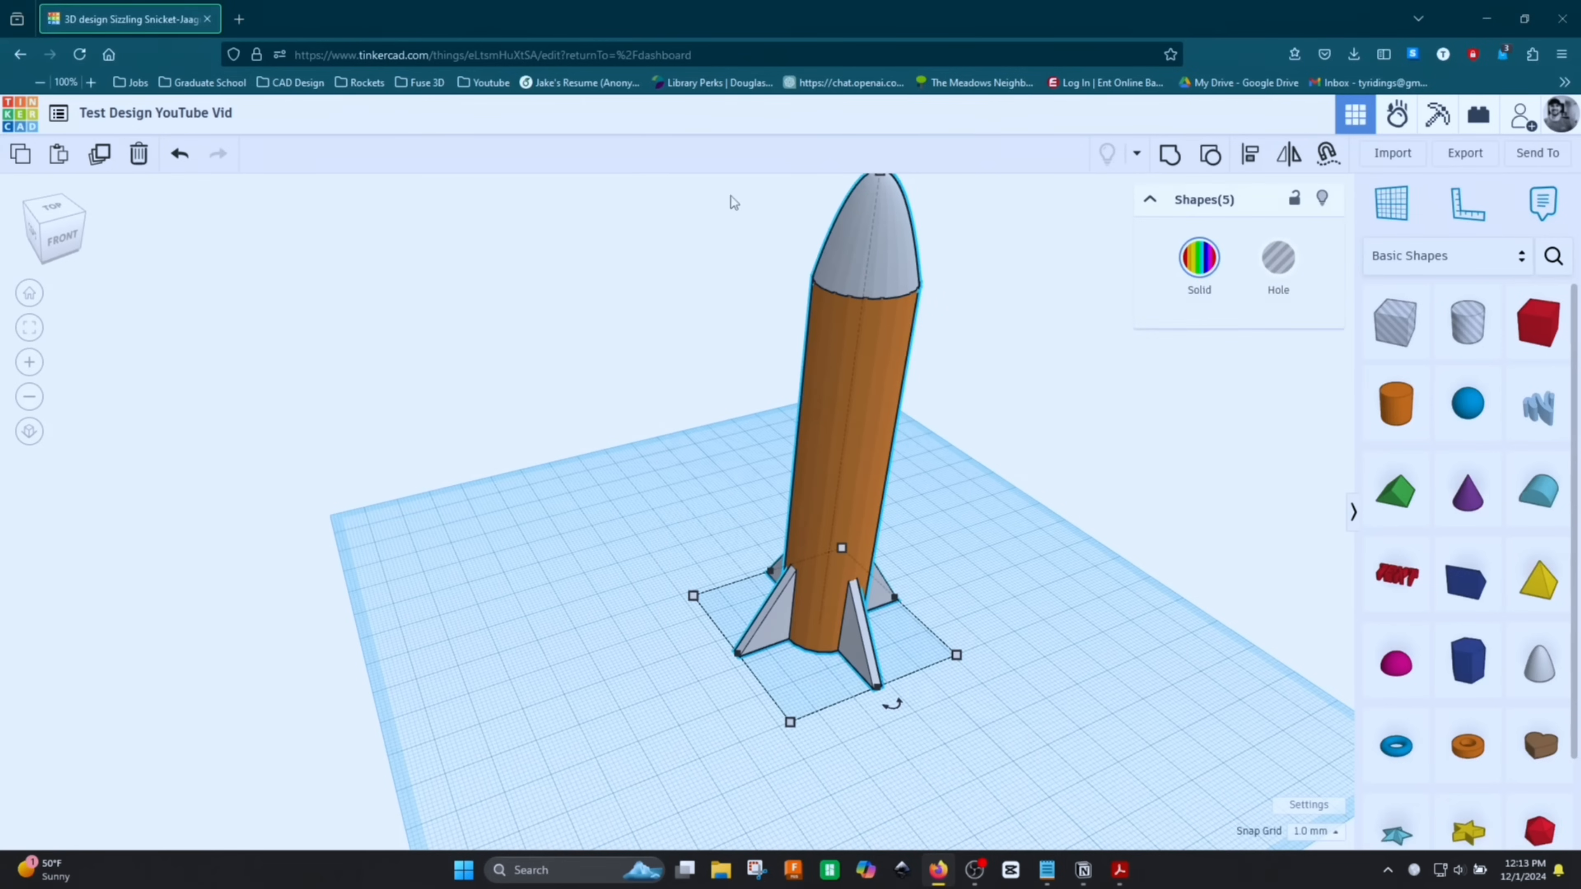
left_click(626, 199)
left_click_drag(628, 197, 988, 673)
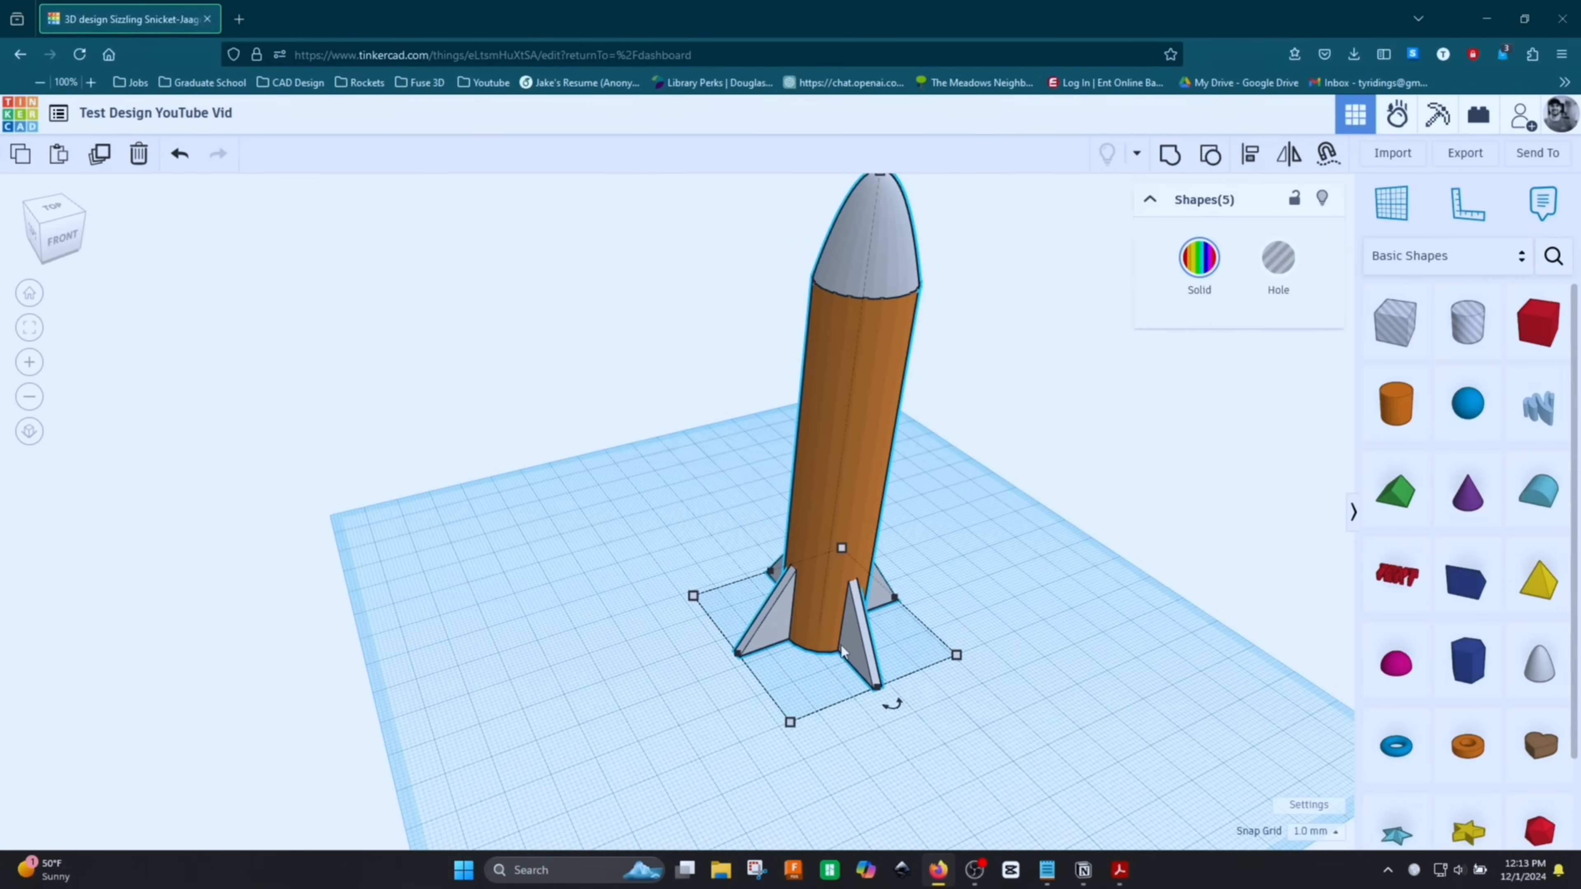
left_click(1170, 163)
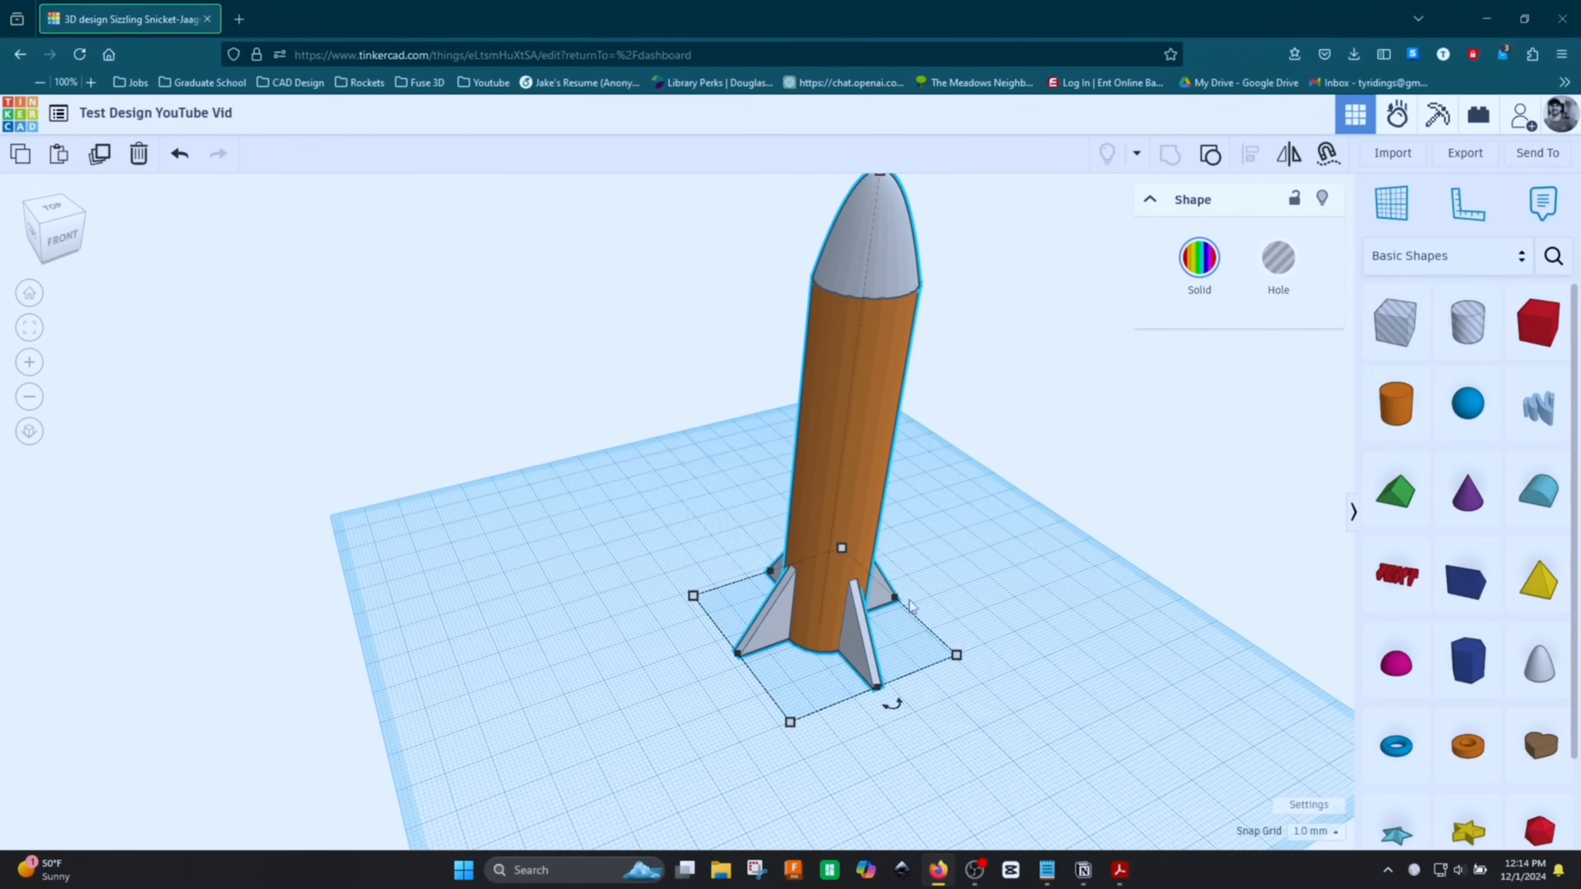
Move the grouped rocket a short distance across the workplane as a single piece and view it from the front
left_click(1061, 498)
left_click_drag(881, 464, 816, 555)
right_click_drag(893, 554, 968, 520)
left_click(968, 520)
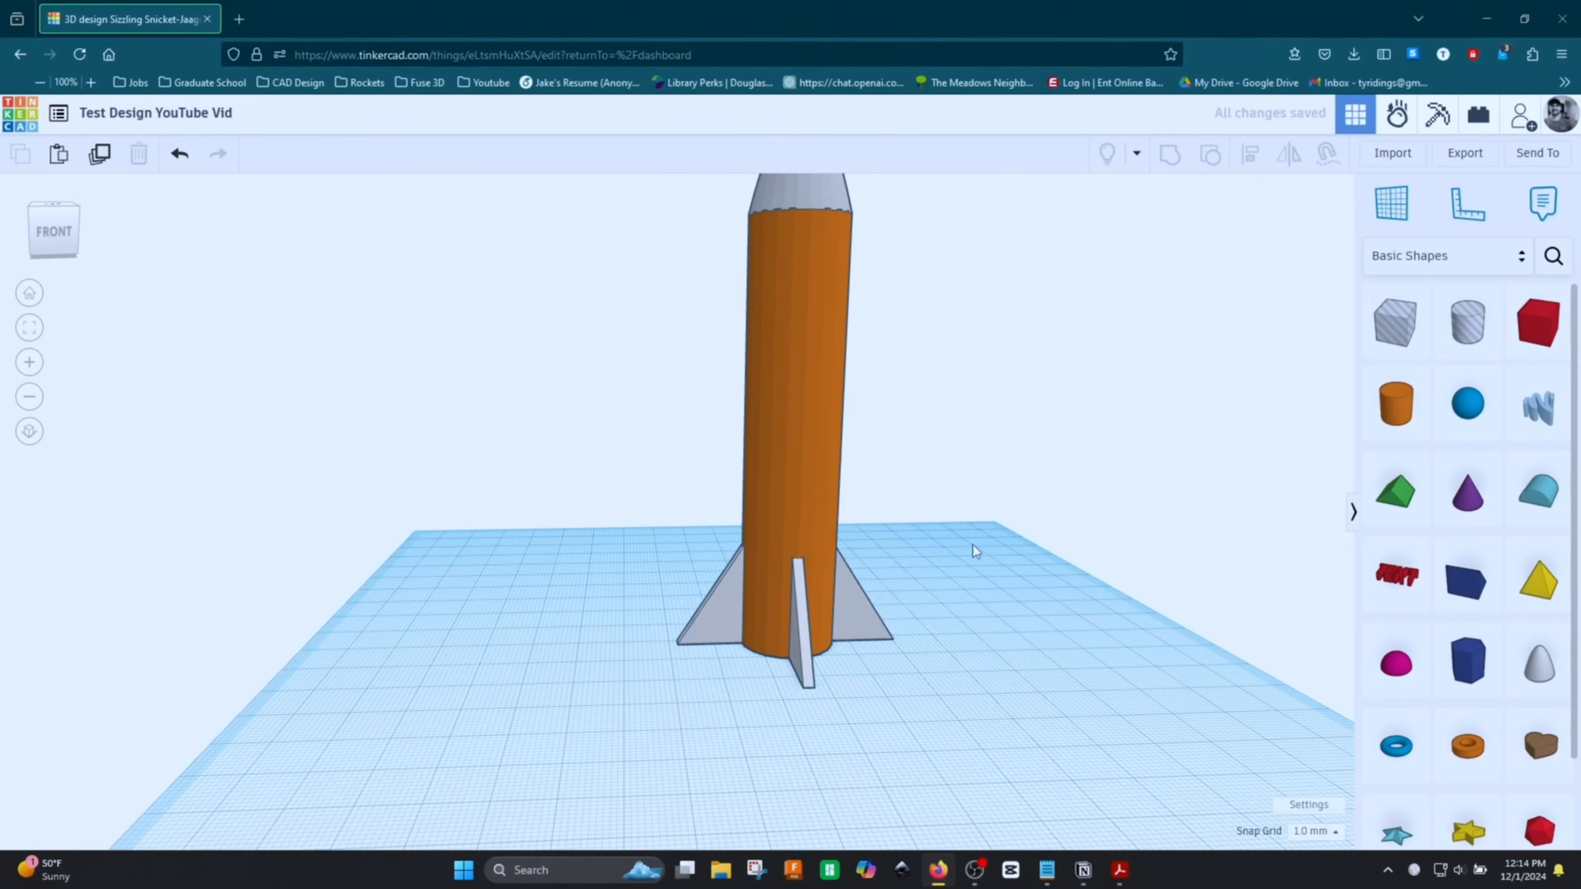
right_click_drag(976, 575, 1021, 609)
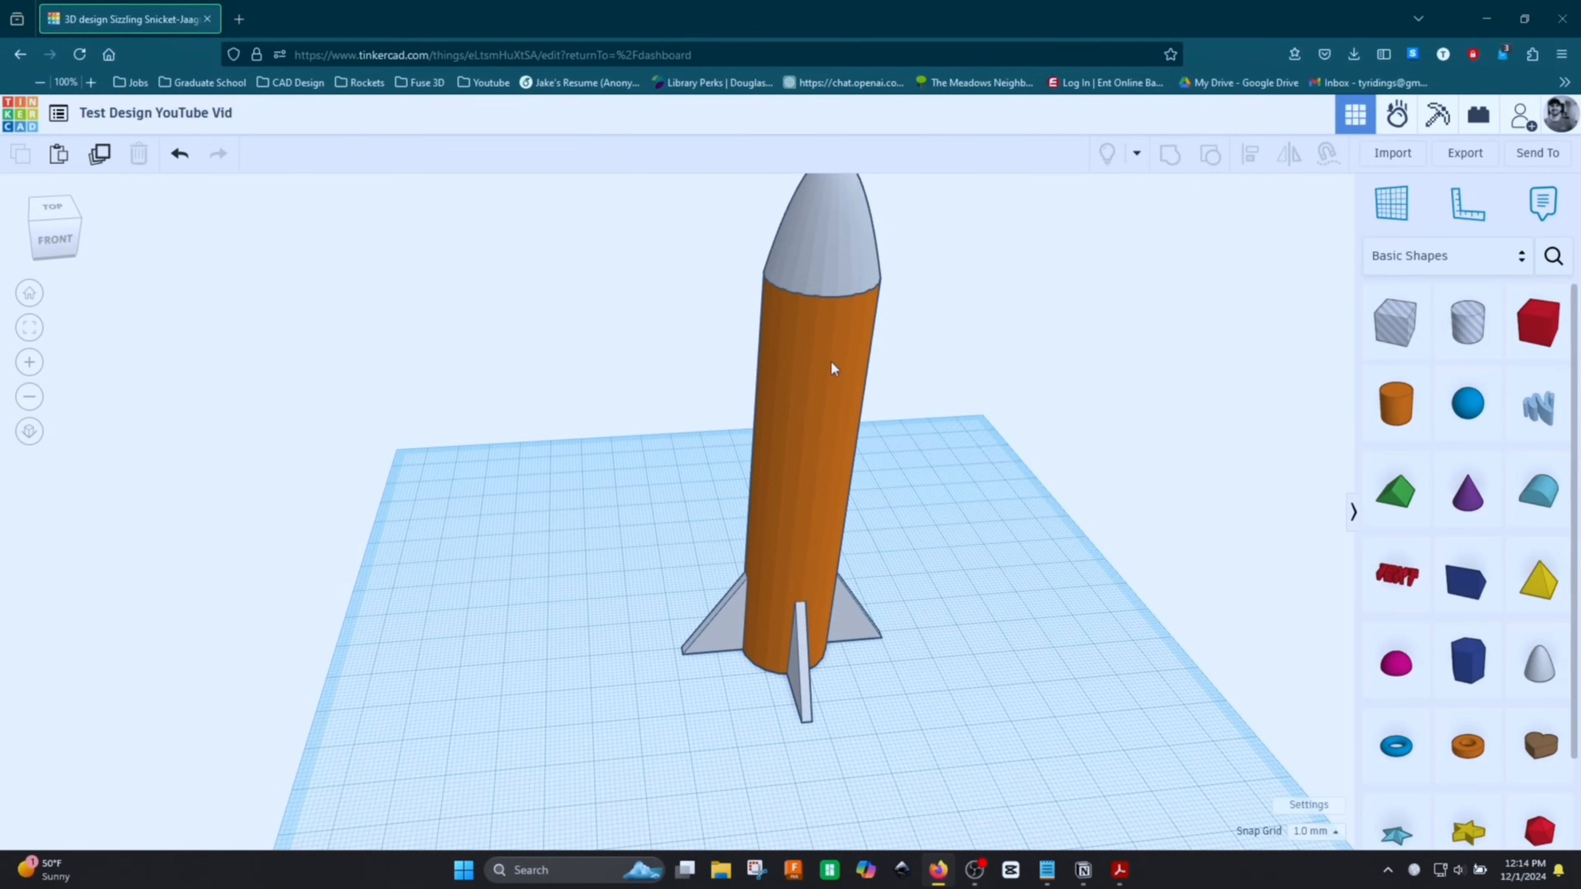
Place a cylinder hole on the workplane beside the rocket
right_click_drag(1022, 588, 848, 394)
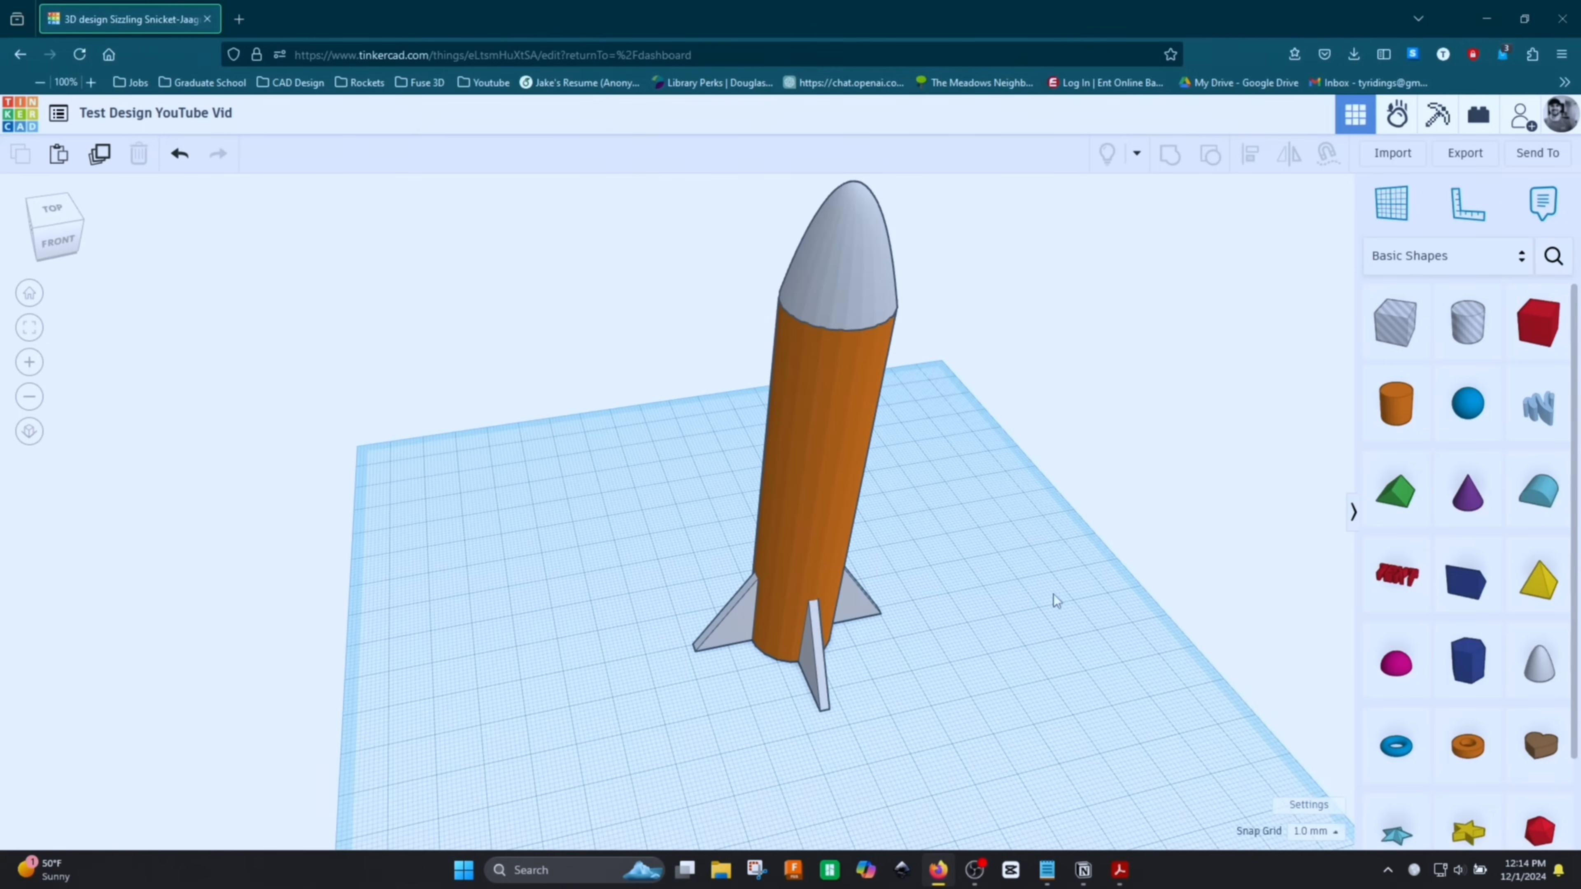
right_click_drag(1056, 608, 1204, 428)
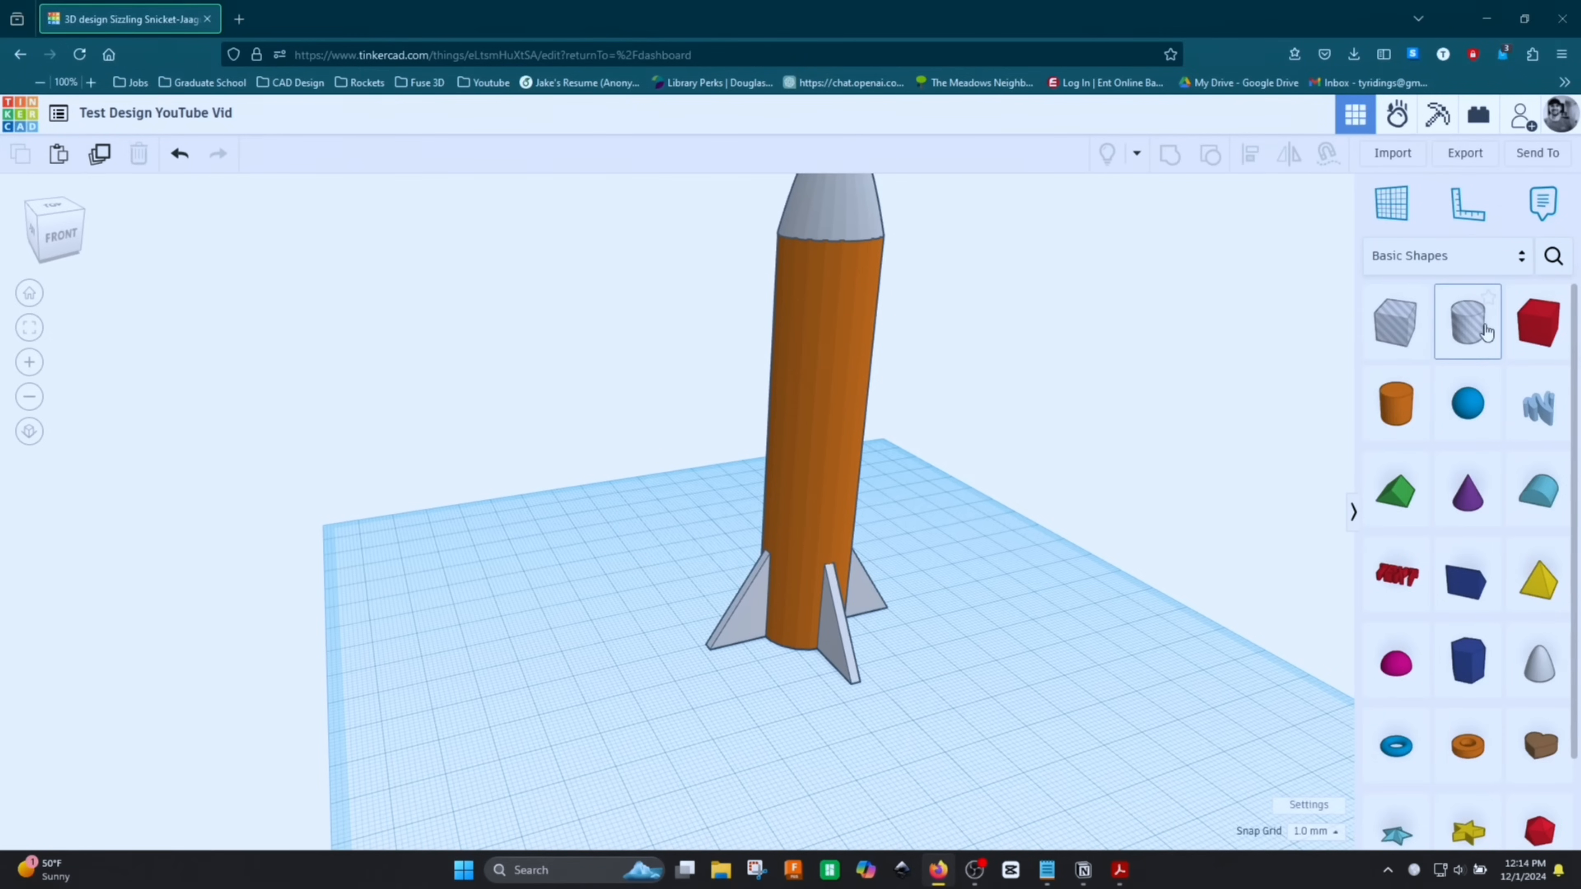
left_click_drag(1466, 324, 991, 668)
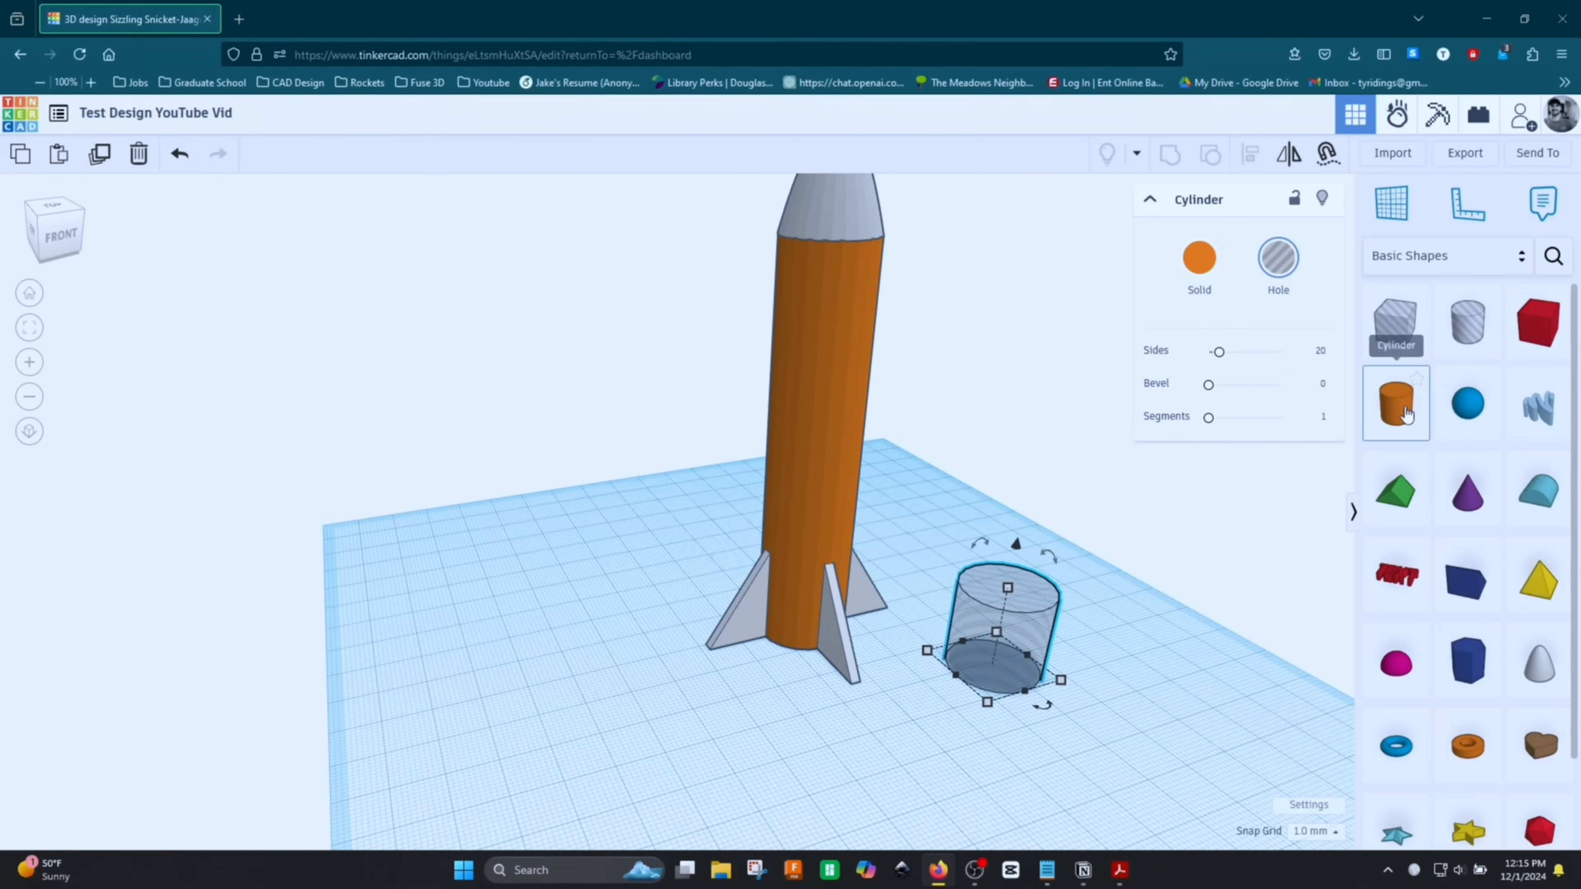
Add a solid cylinder in front of the rocket and compare its Solid setting with the hole cylinder's Hole setting
left_click_drag(1406, 415, 665, 741)
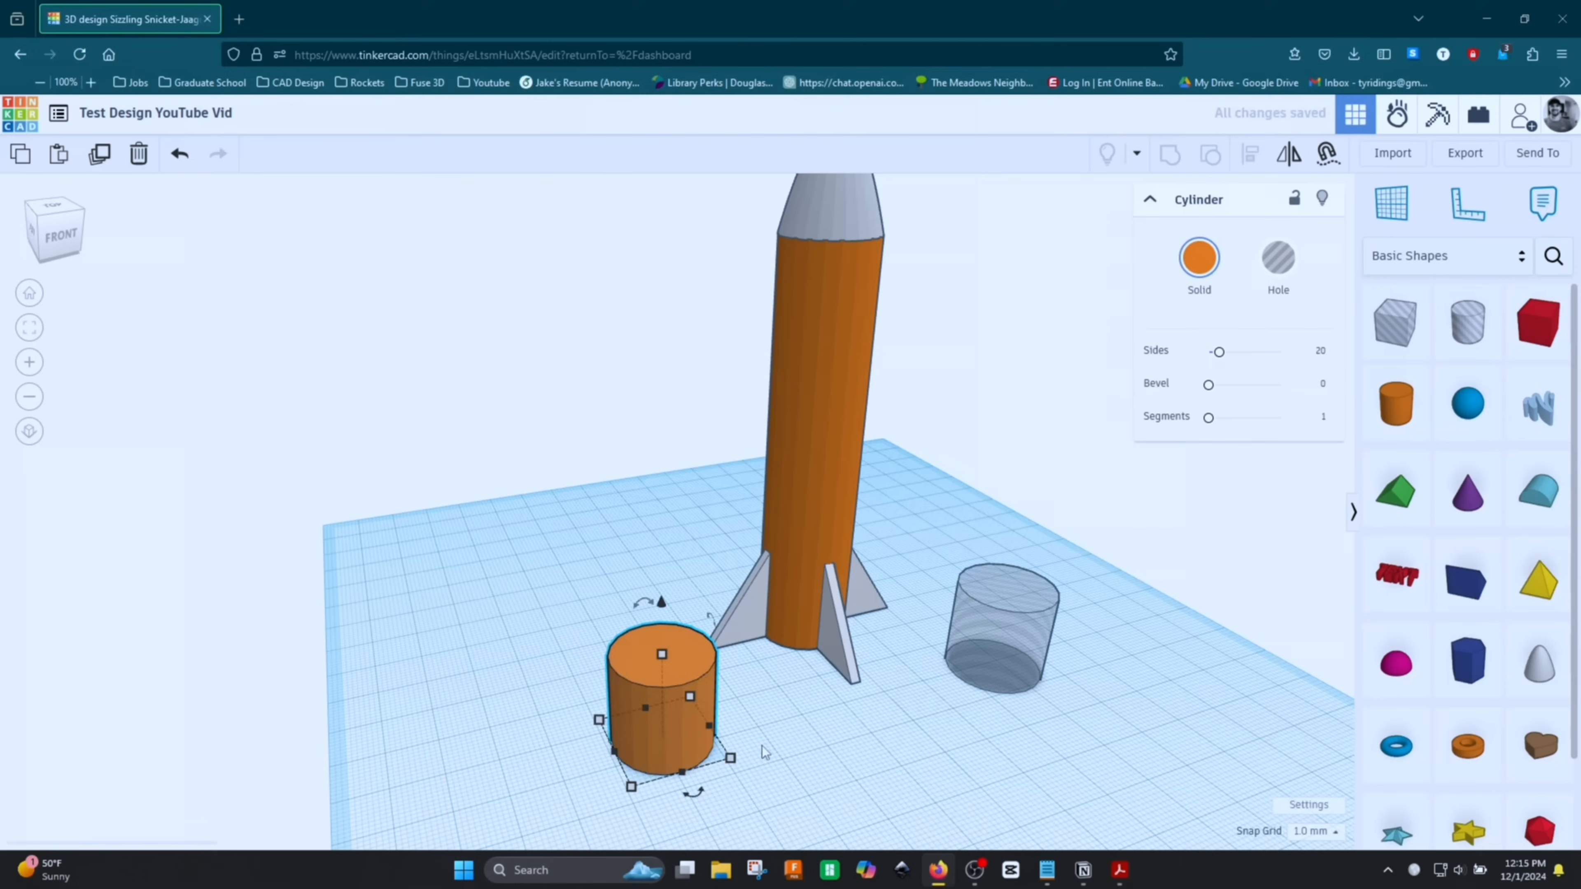
left_click(1012, 648)
left_click(675, 699)
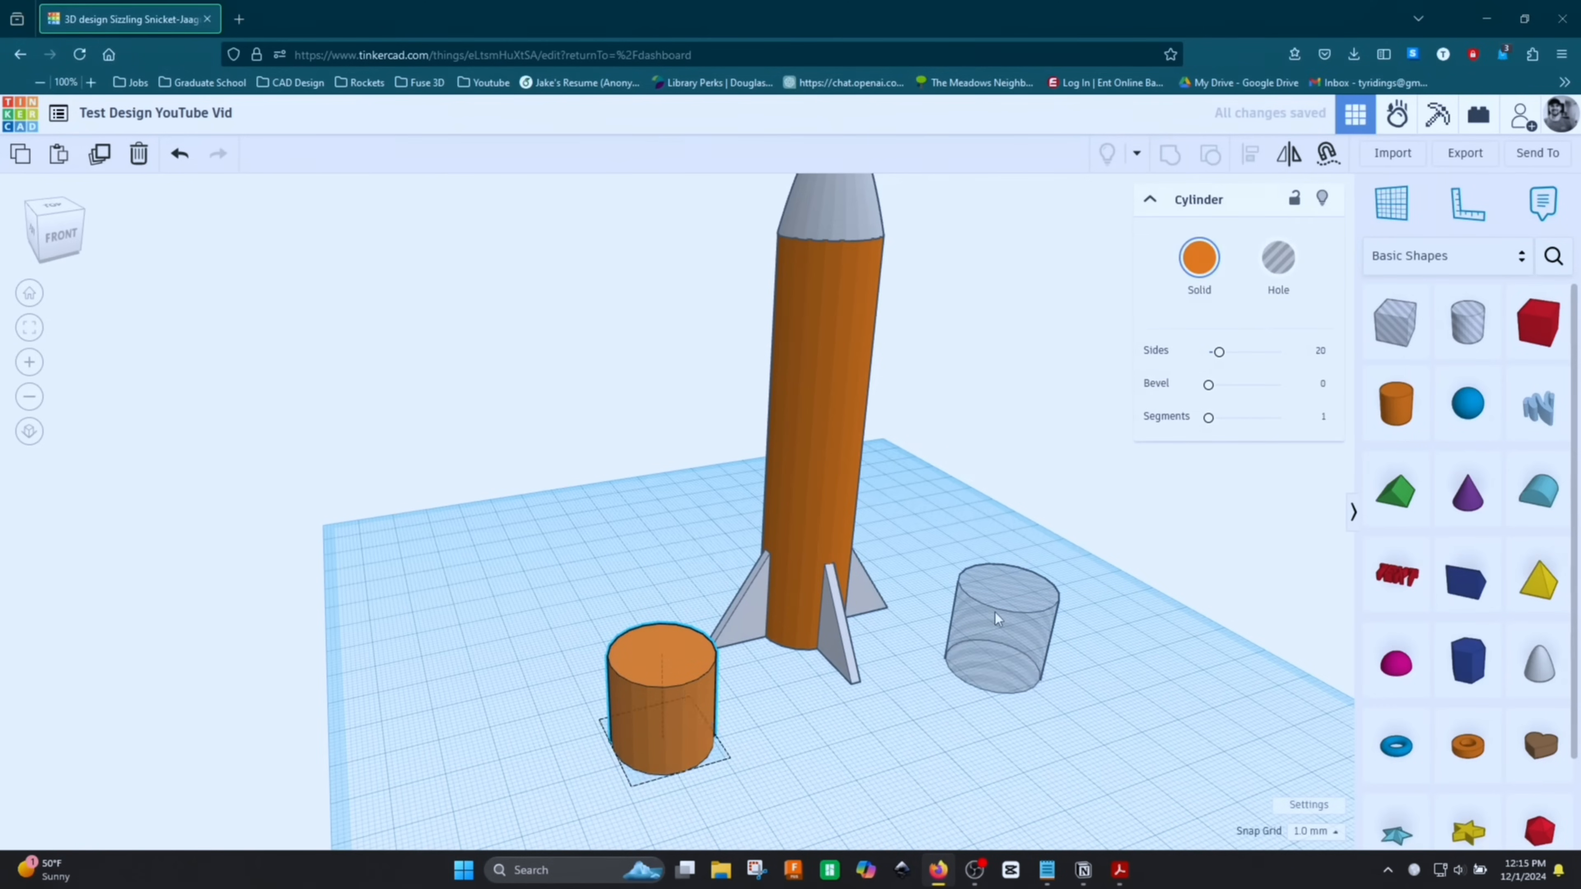
left_click(996, 614)
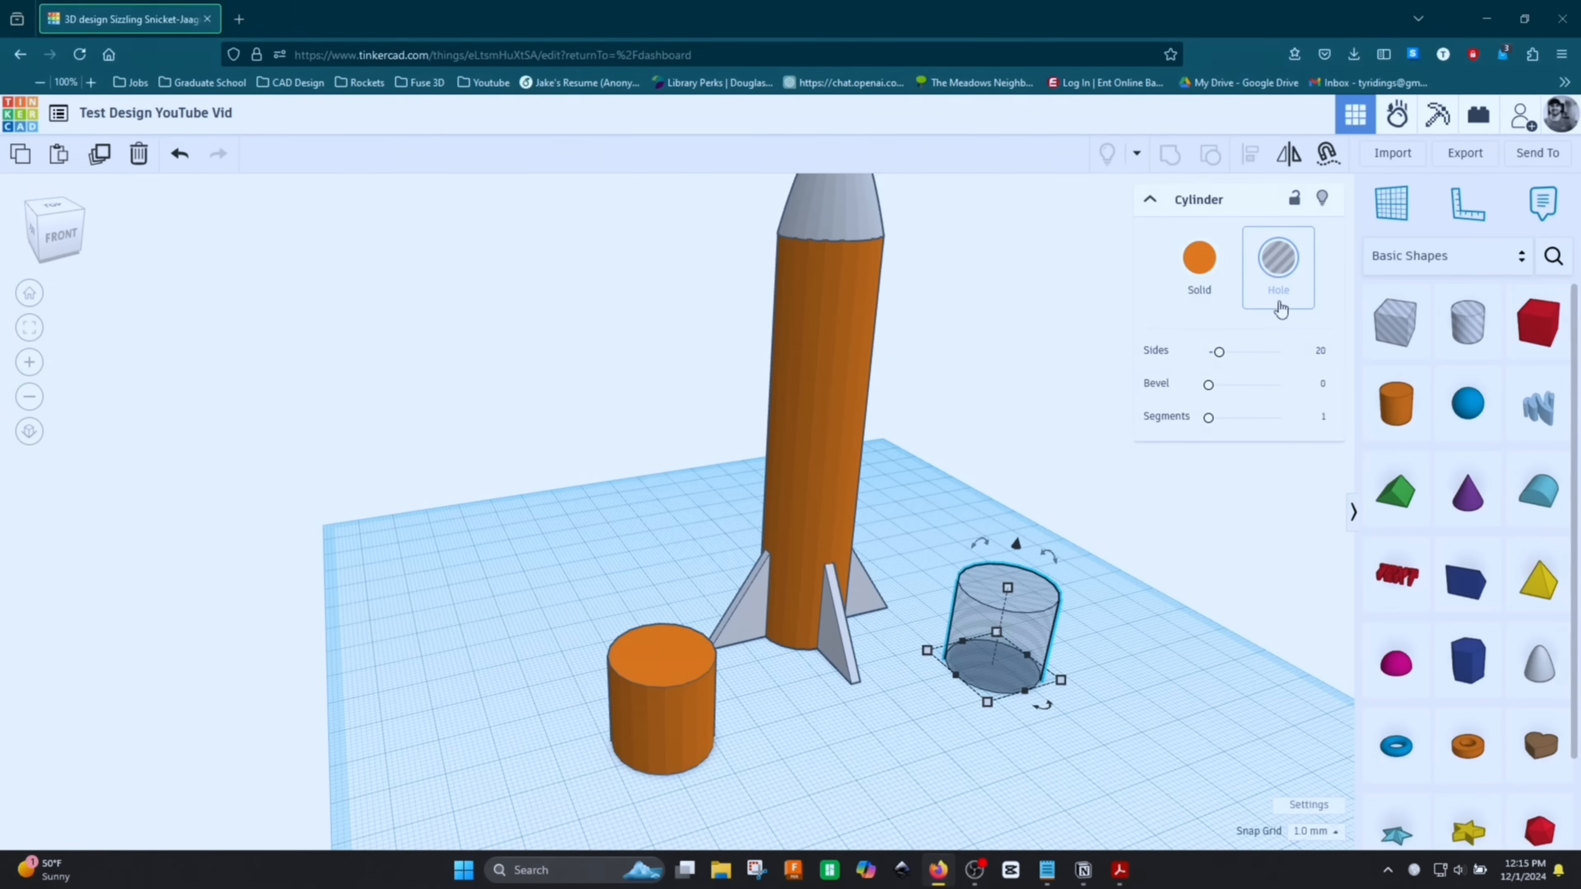
left_click(691, 700)
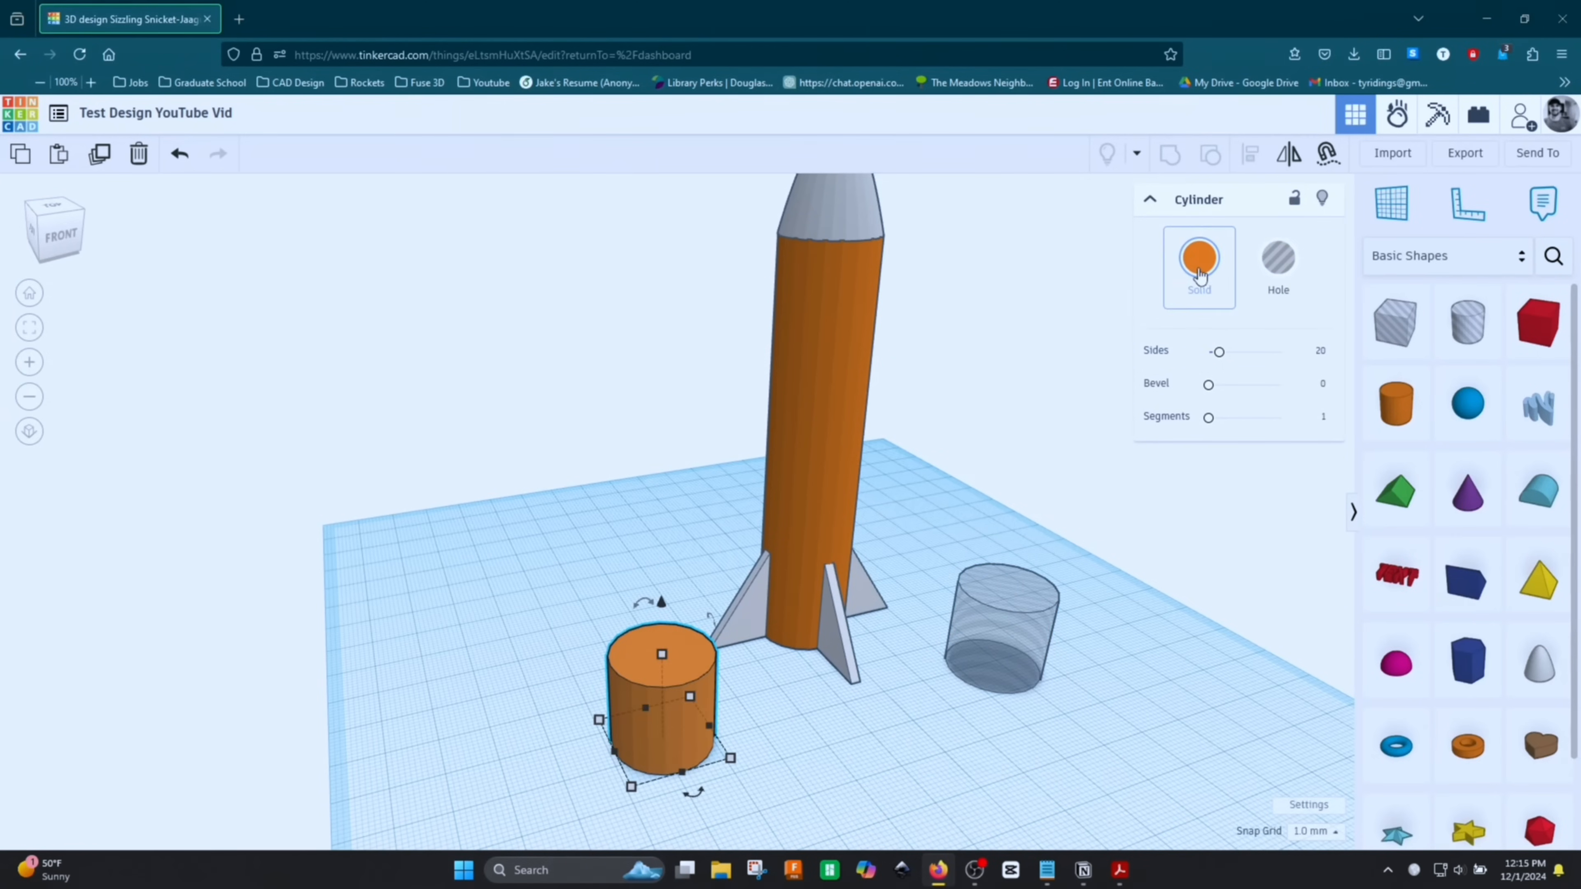
Add a sphere beside the hole cylinder, turn it into a hole and switch it back to solid
left_click_drag(1470, 419, 1153, 725)
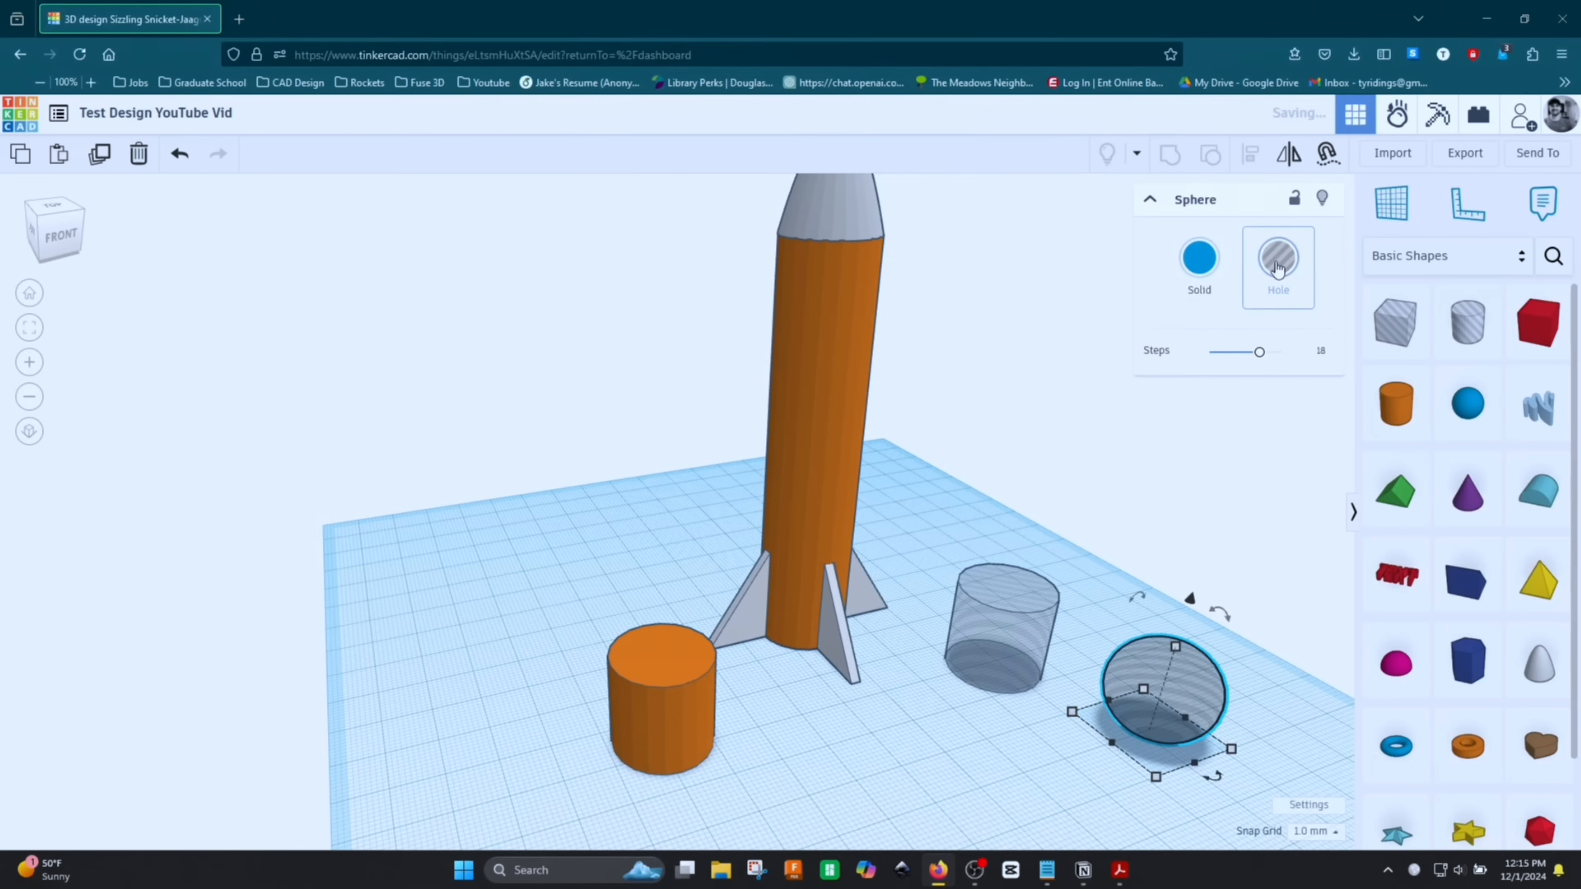
left_click(1199, 257)
left_click(1059, 280)
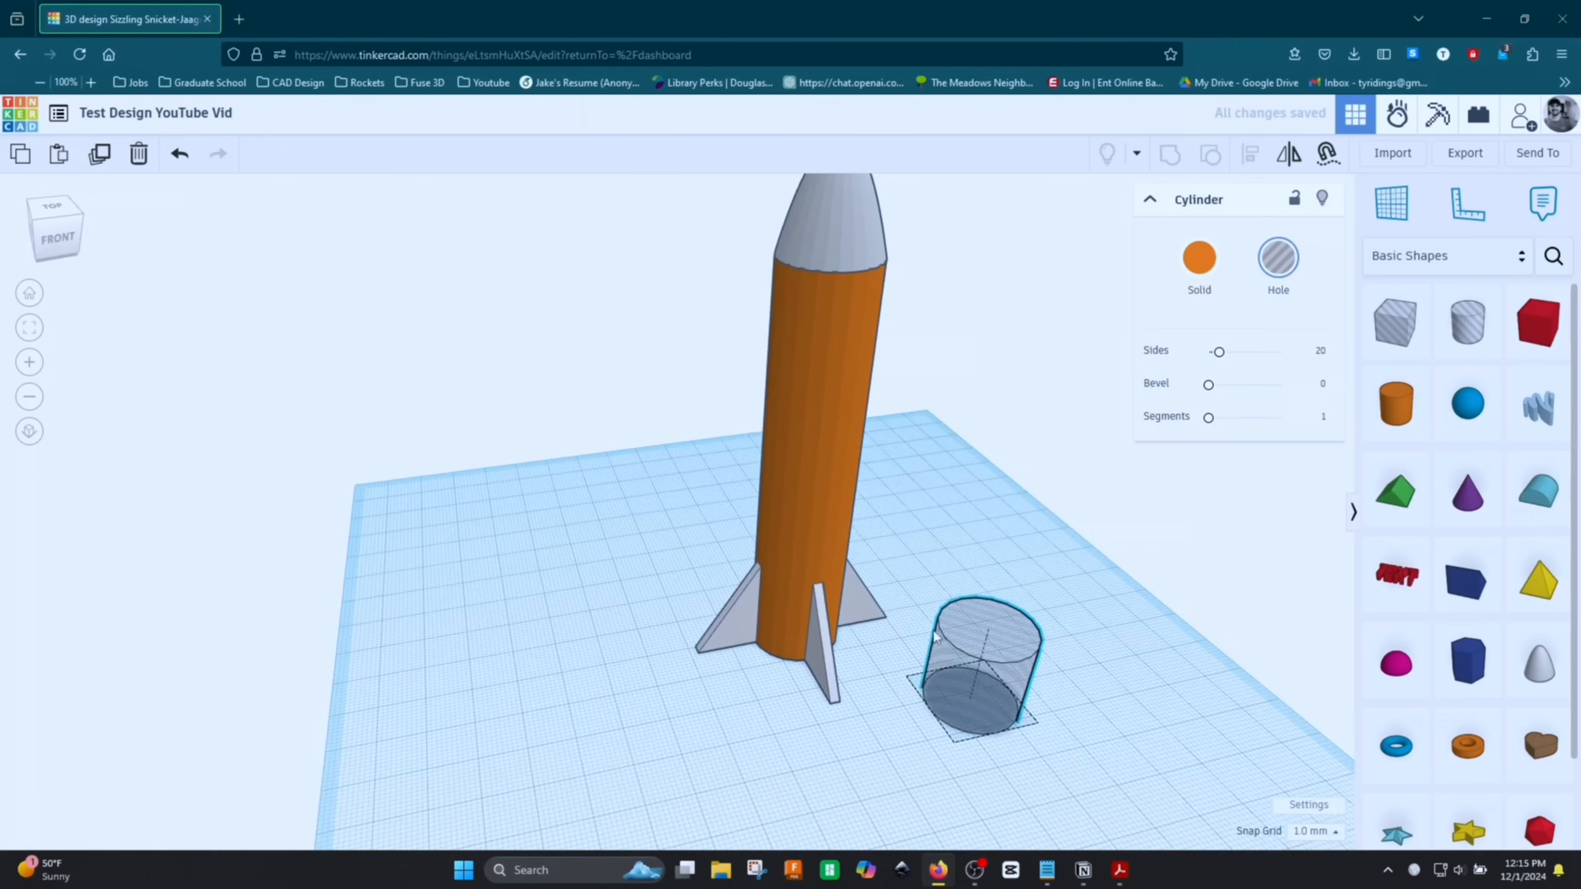
Rotate the hole cylinder a quarter turn onto its side and align its centre with the rocket's across the width
right_click_drag(997, 623, 1031, 580)
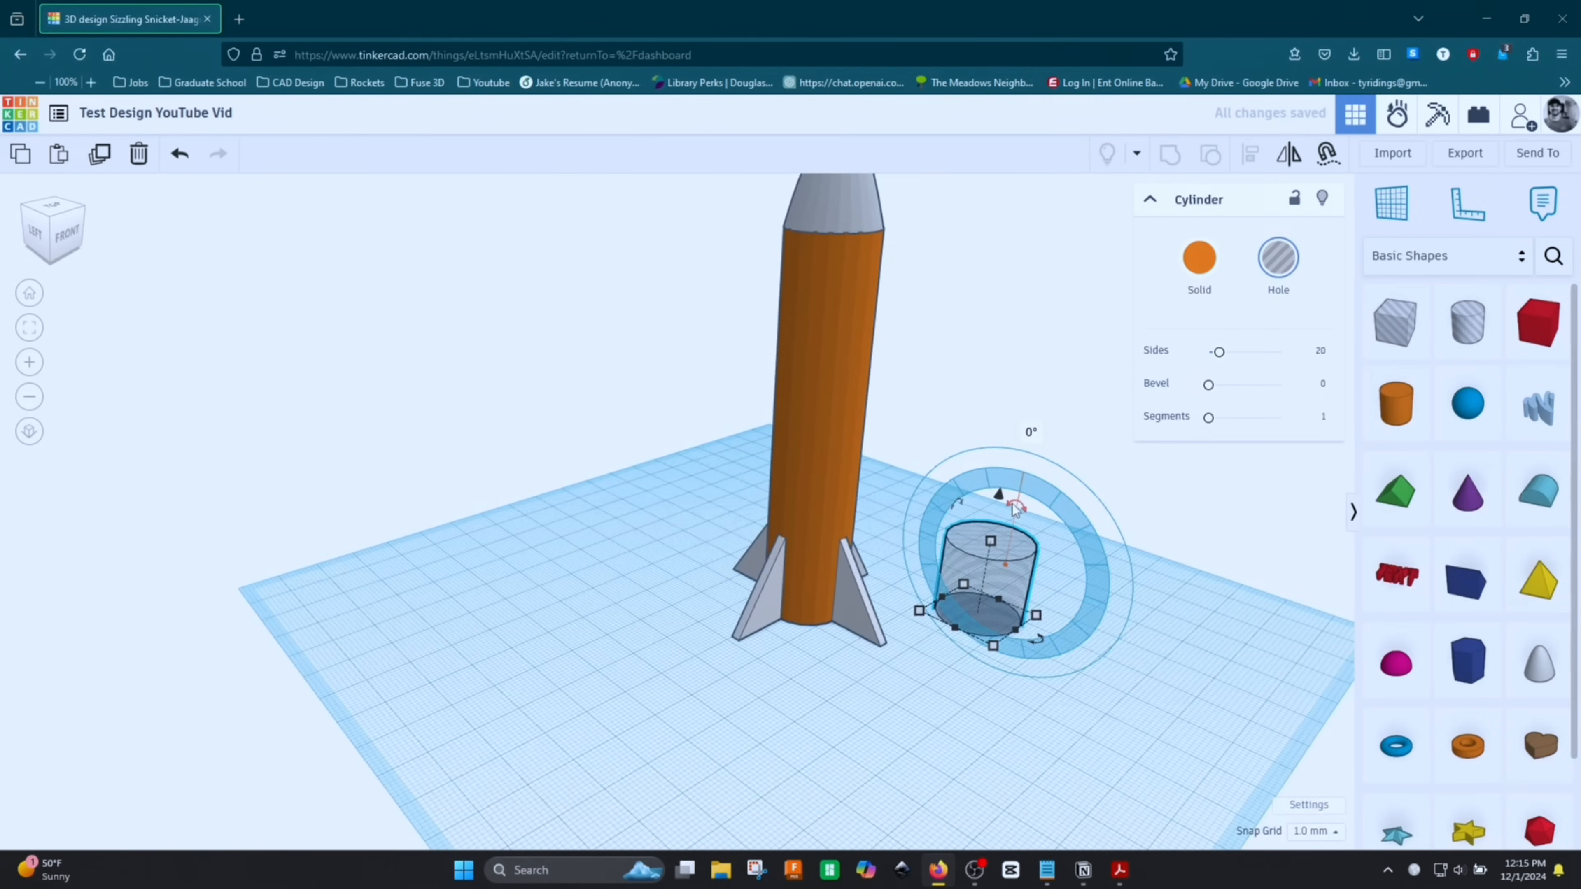
left_click_drag(1013, 505, 1091, 614)
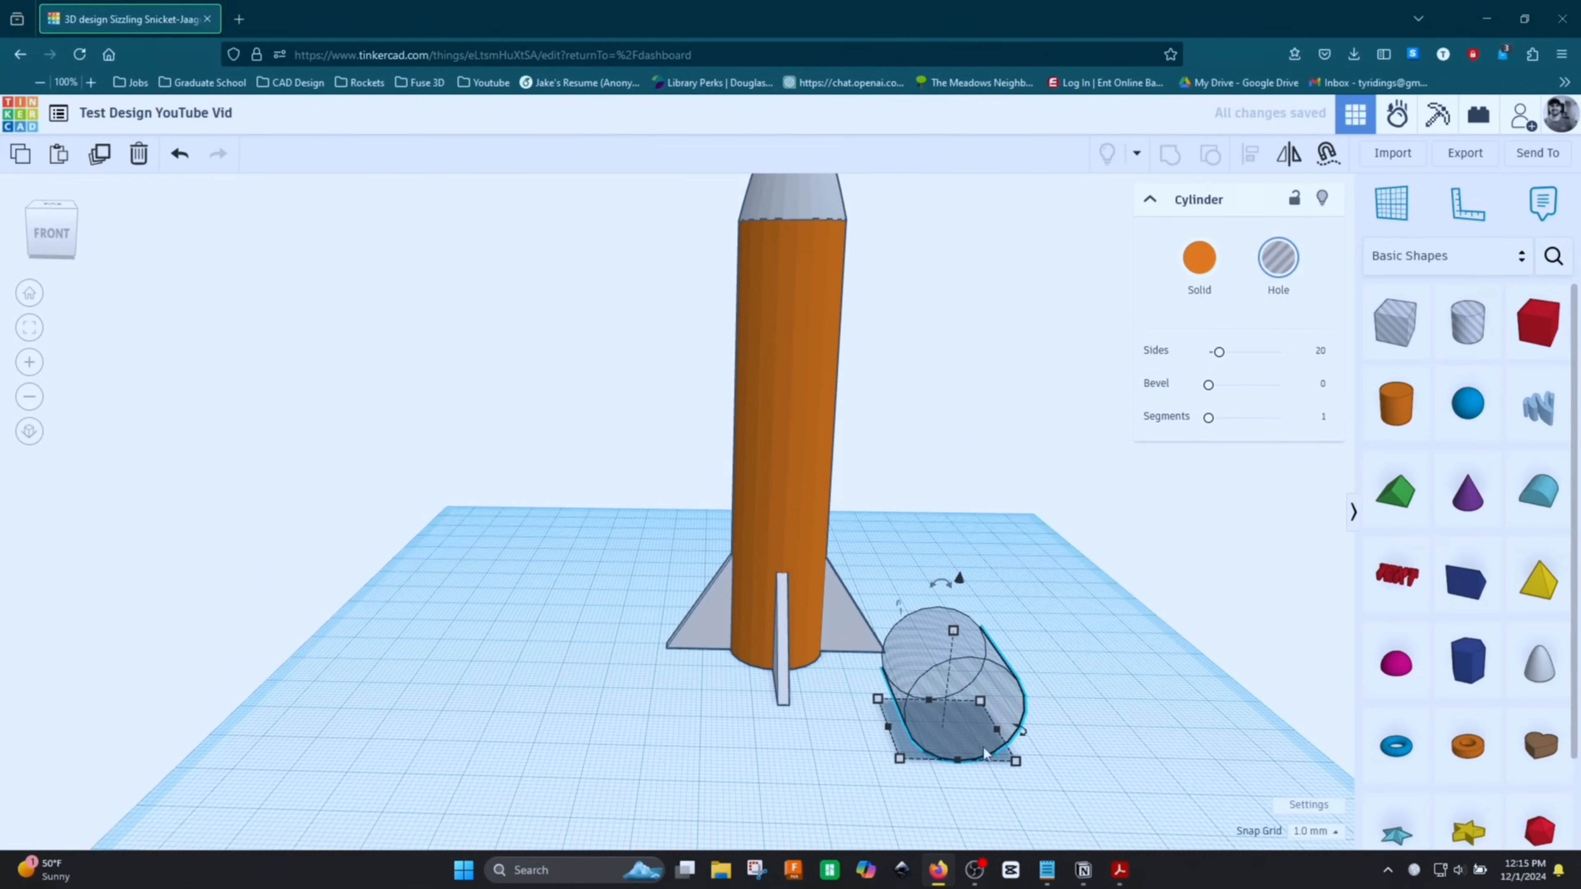
left_click(799, 443, "shift")
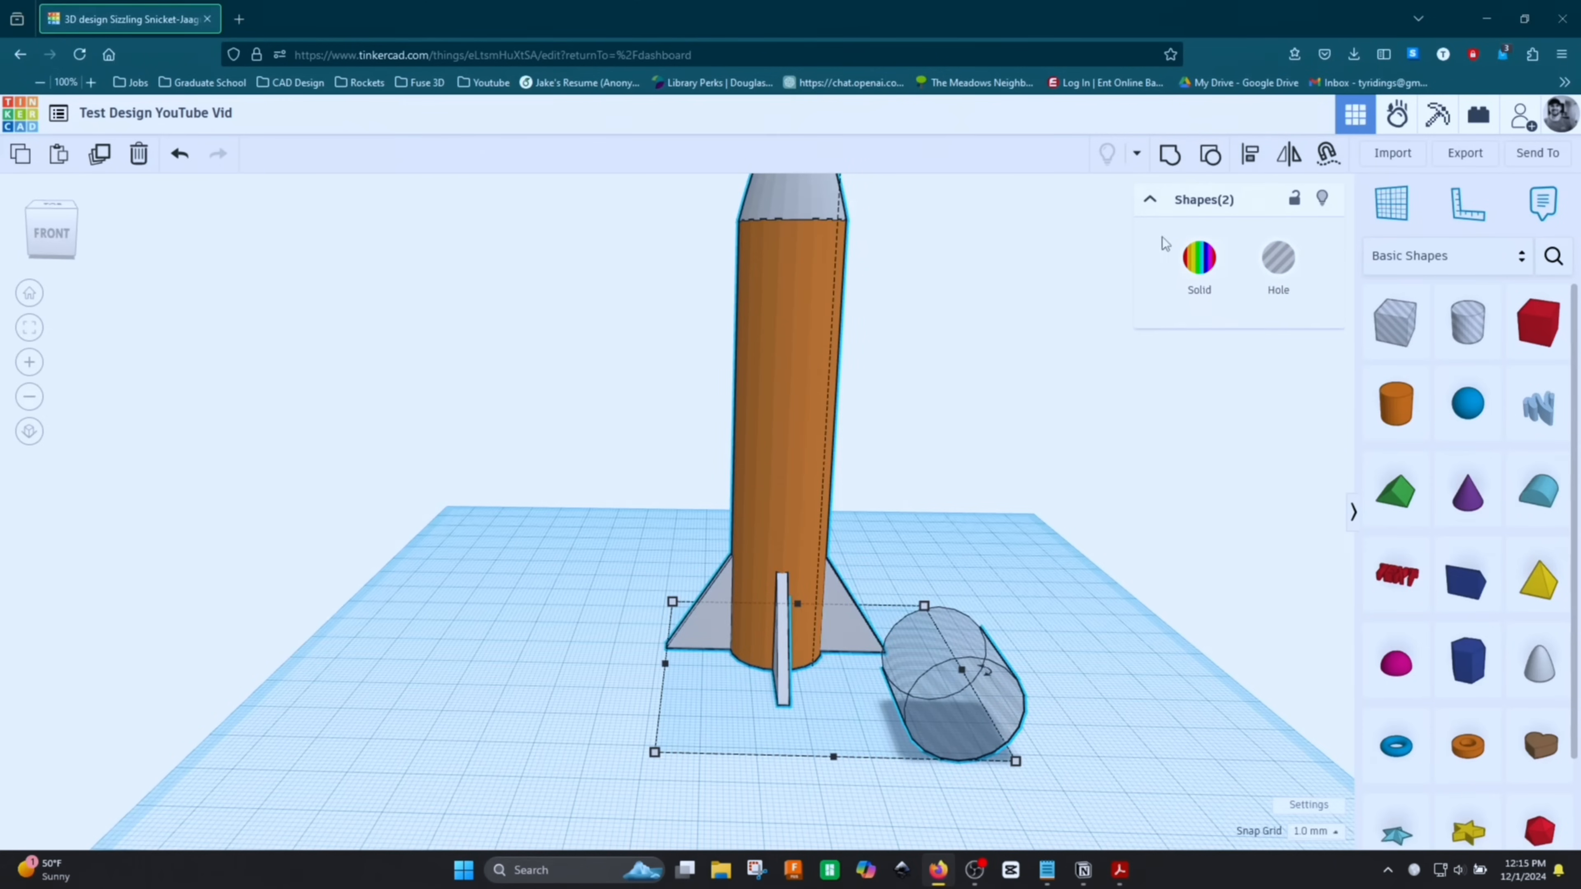
left_click(1251, 163)
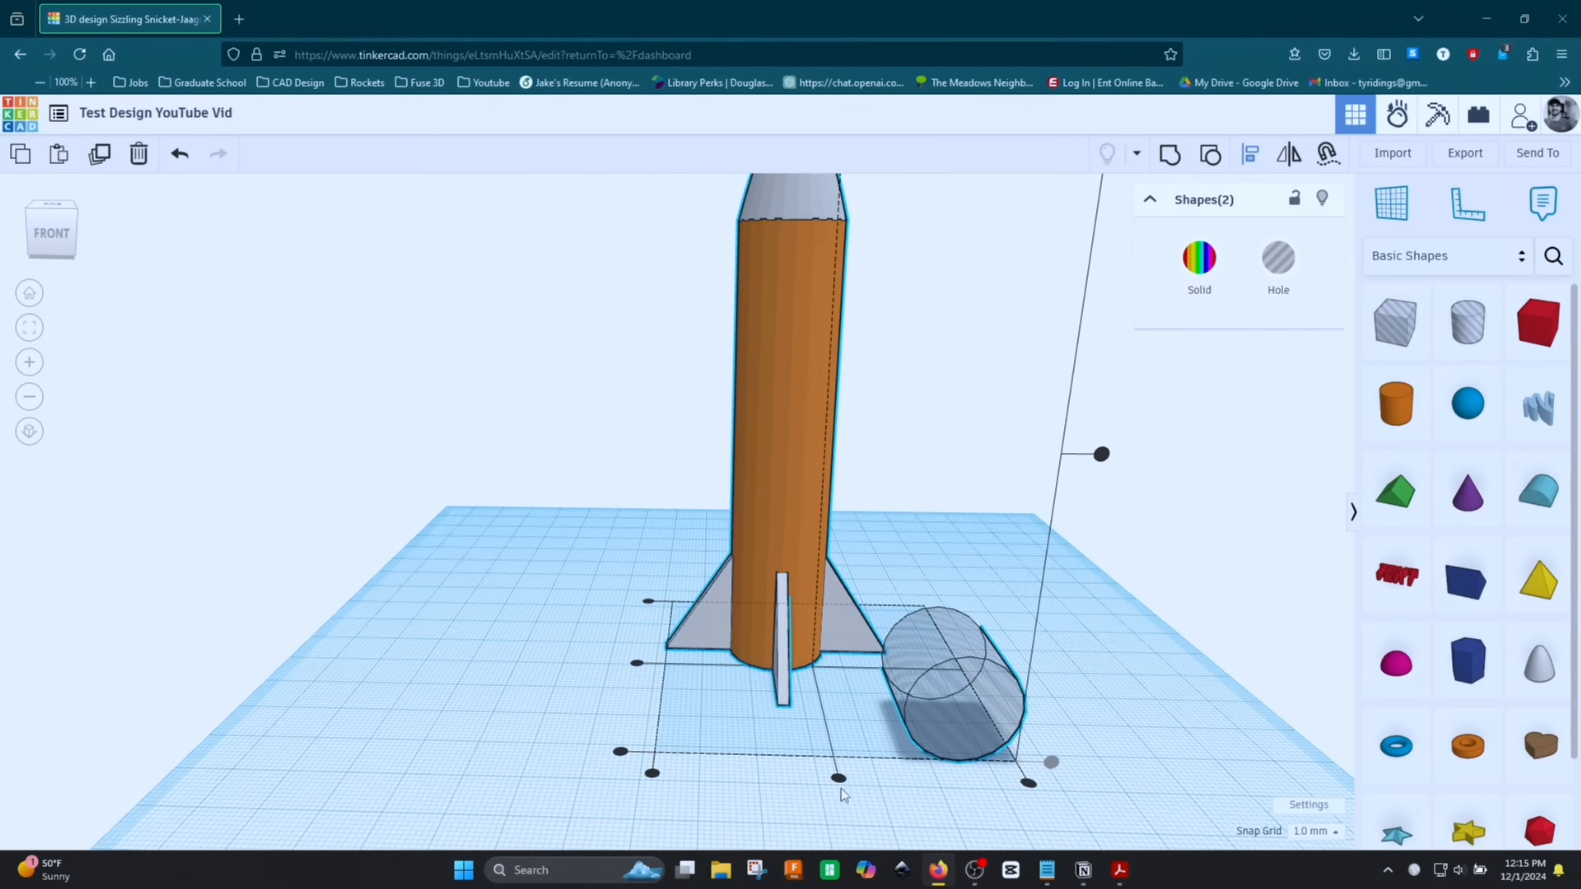
left_click(840, 779)
Nudge the hole cylinder toward the rocket until it overlaps the front fin and reaches into the base of the body
right_click_drag(1059, 739, 905, 539)
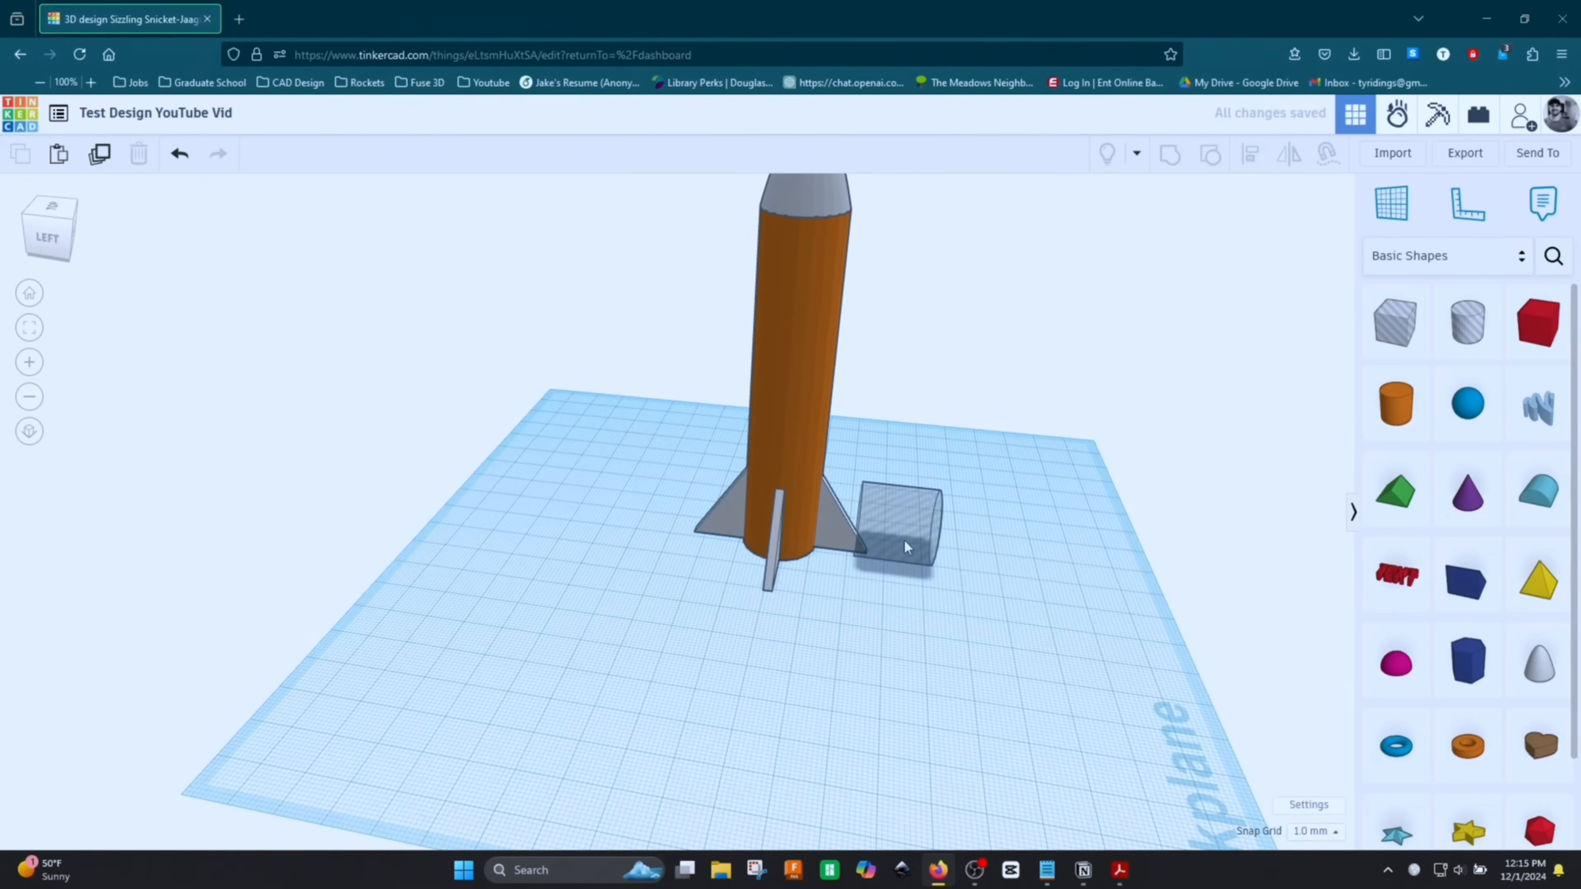
left_click(904, 539)
key("Left")
key("Left")
key("Left")
key("Left")
key("Left")
key("Left")
key("Left")
key("Left")
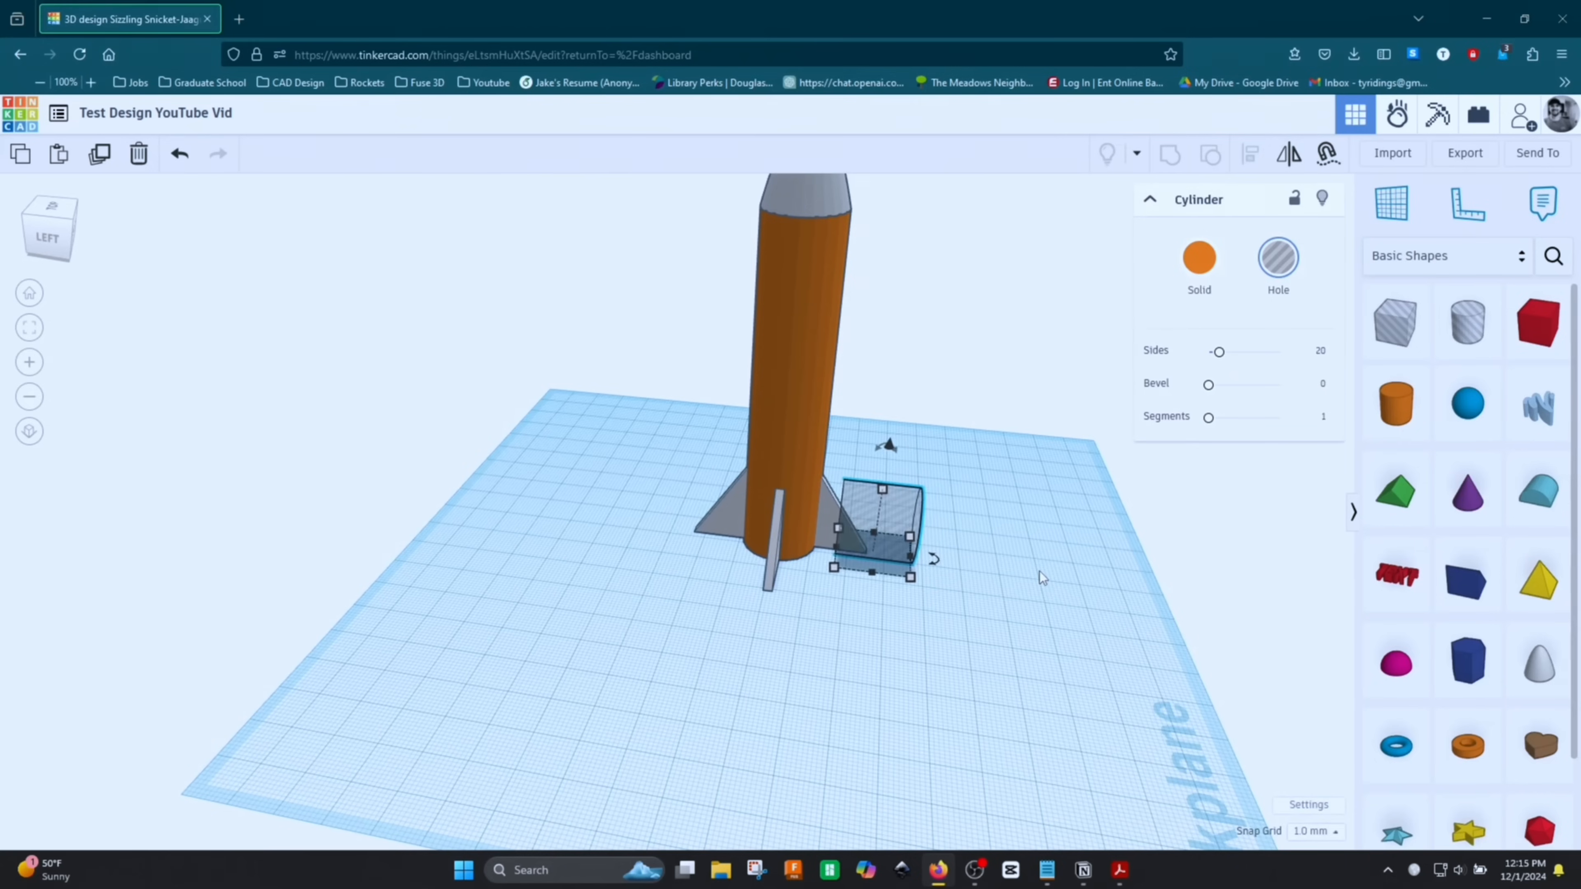
key("Left")
key("Left")
key("Left")
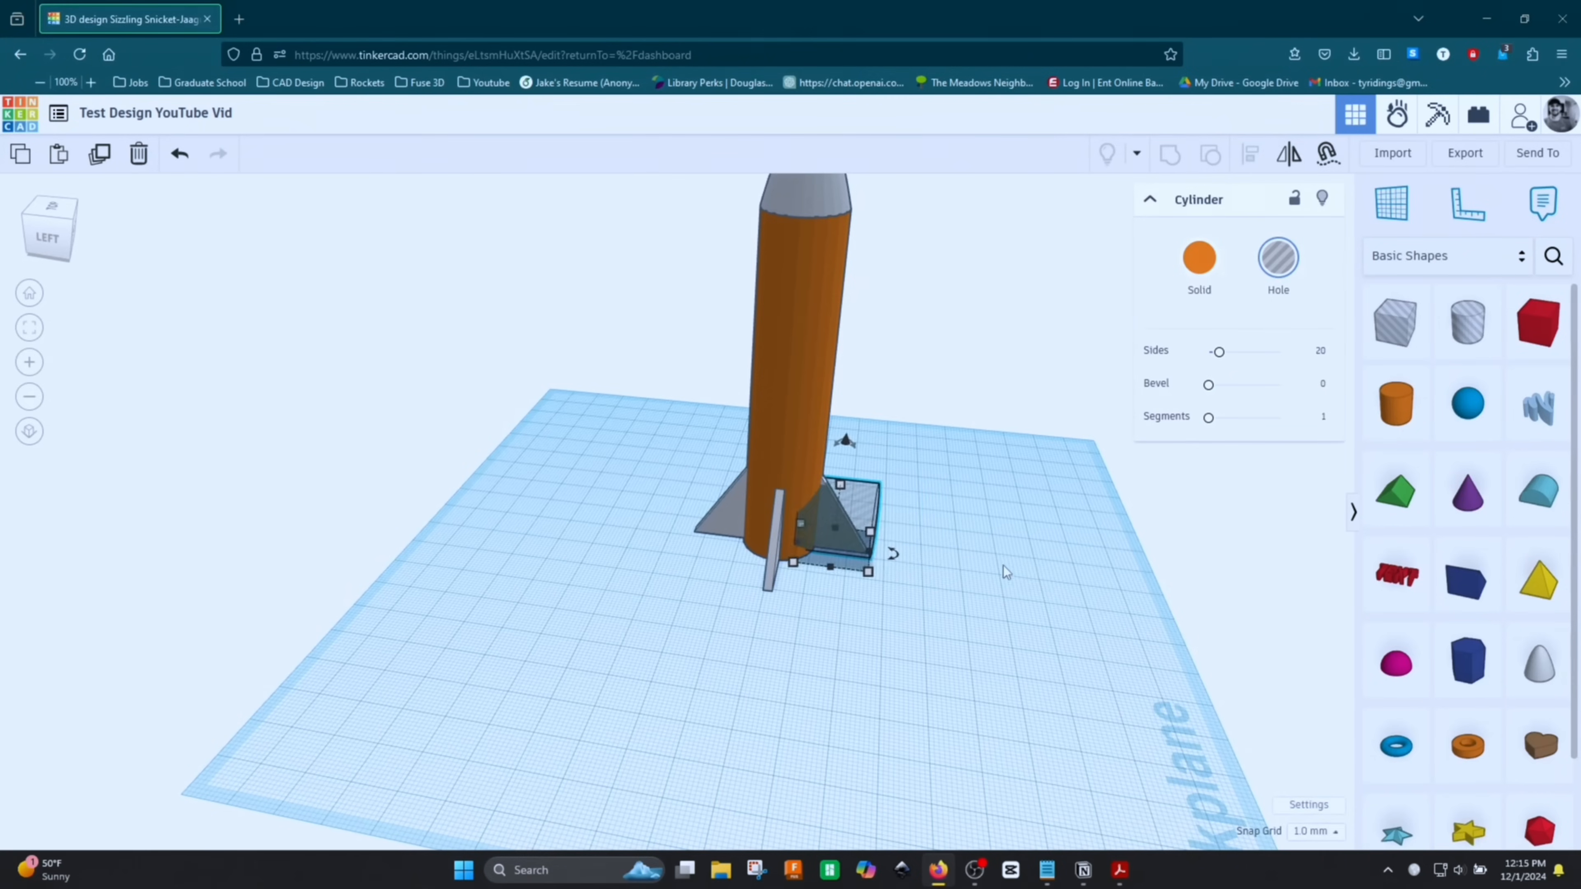
Scale the hole cylinder down proportionally so it is clearly narrower than the rocket body
right_click_drag(1003, 566, 672, 534)
mouse_move(844, 583)
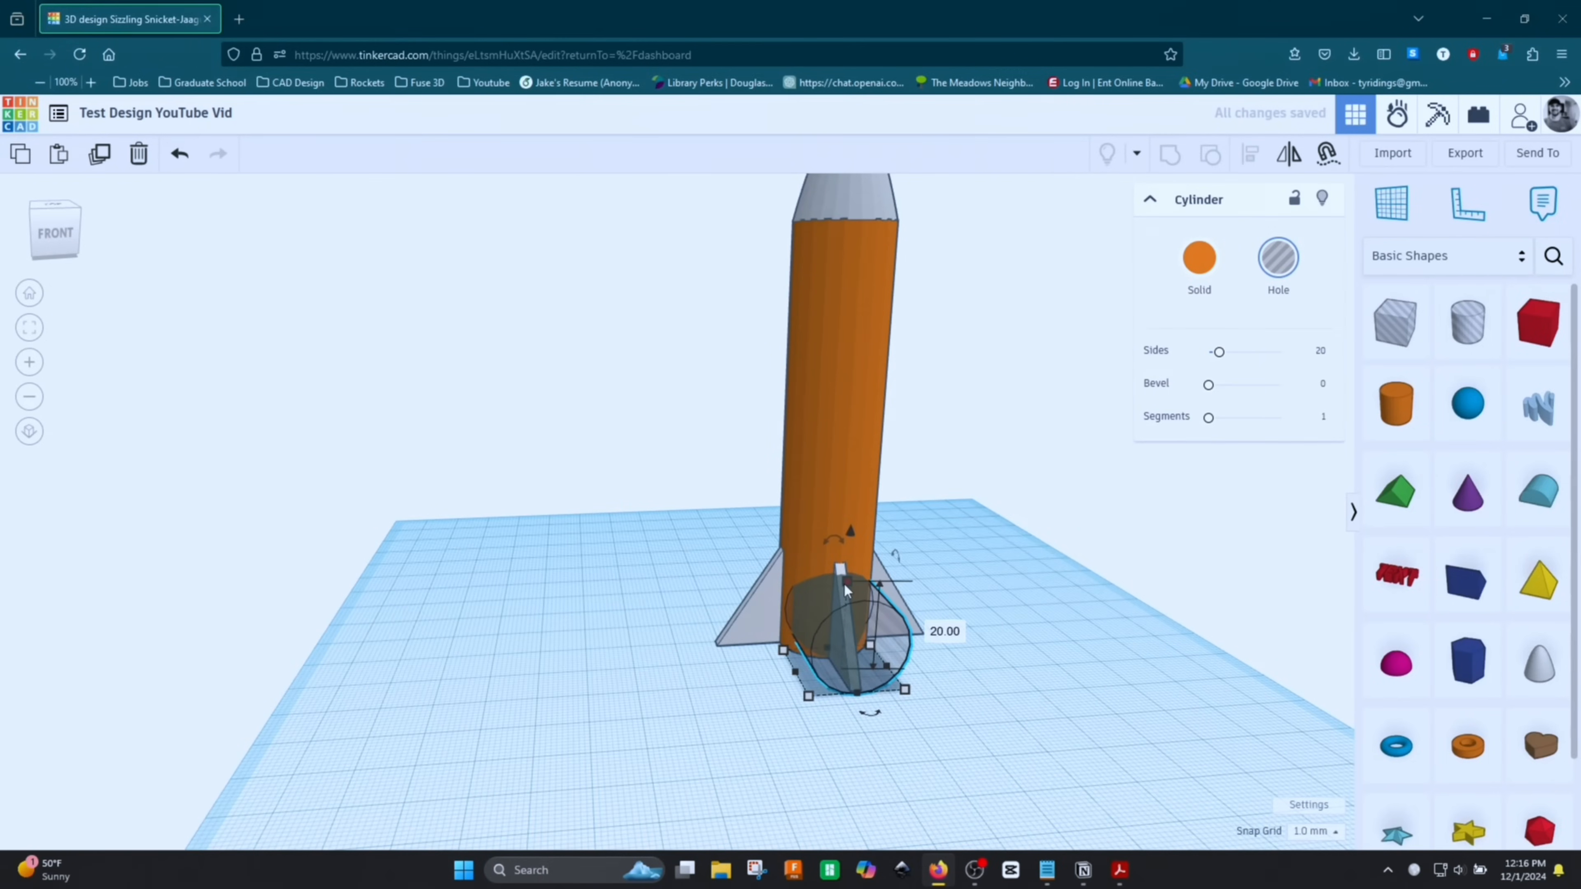
left_click_drag(848, 581, 838, 622)
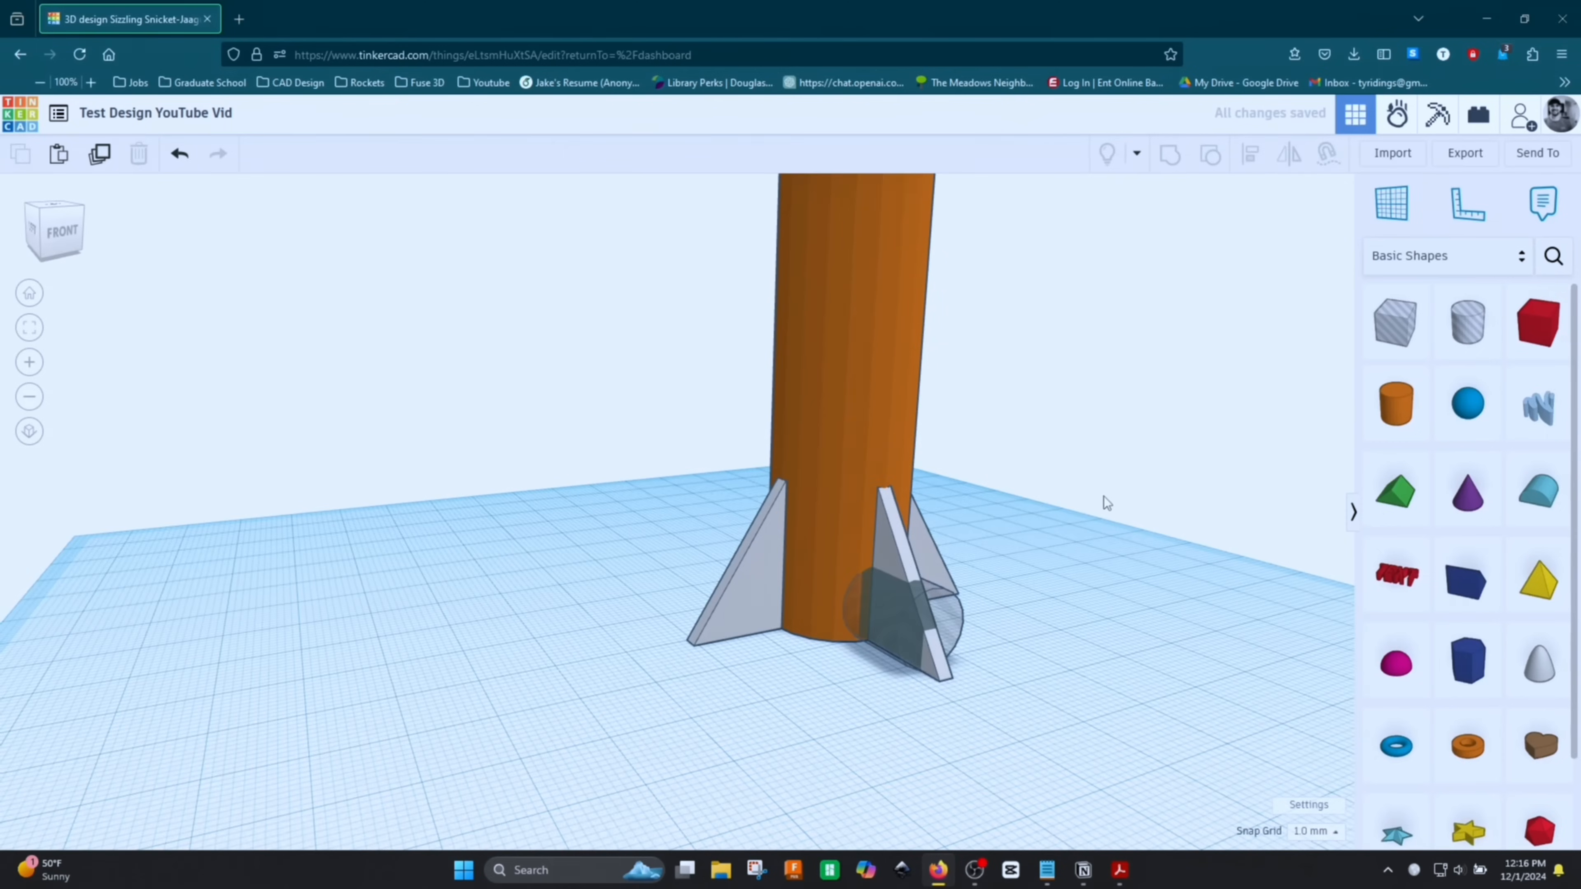
Raise the hole cylinder off the workplane to window height on the upper part of the rocket body
left_click(944, 627)
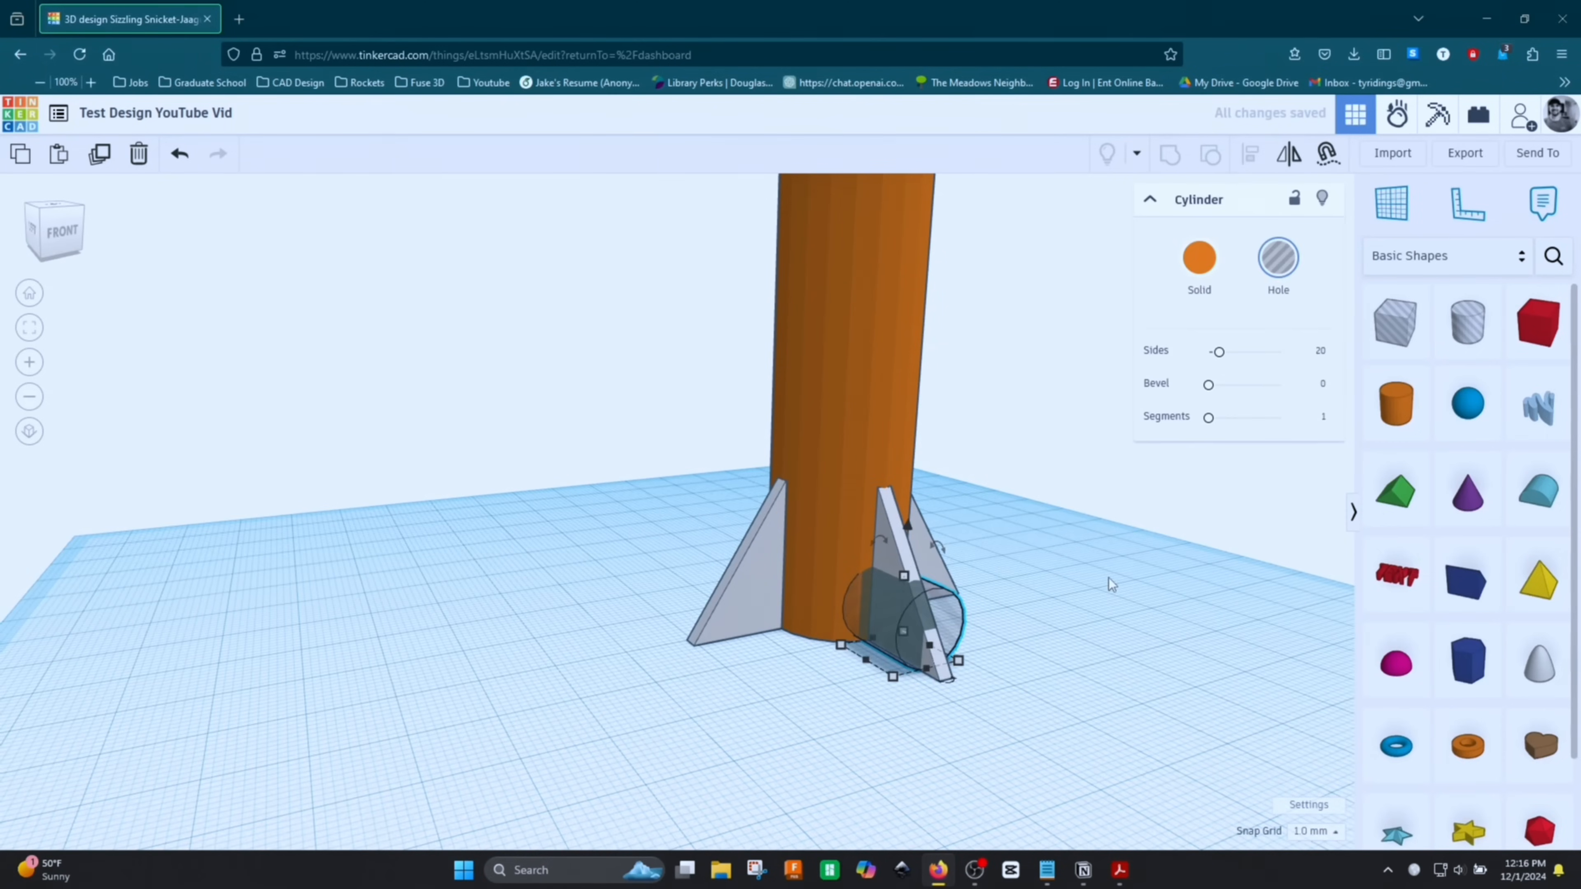
key("ctrl+Up")
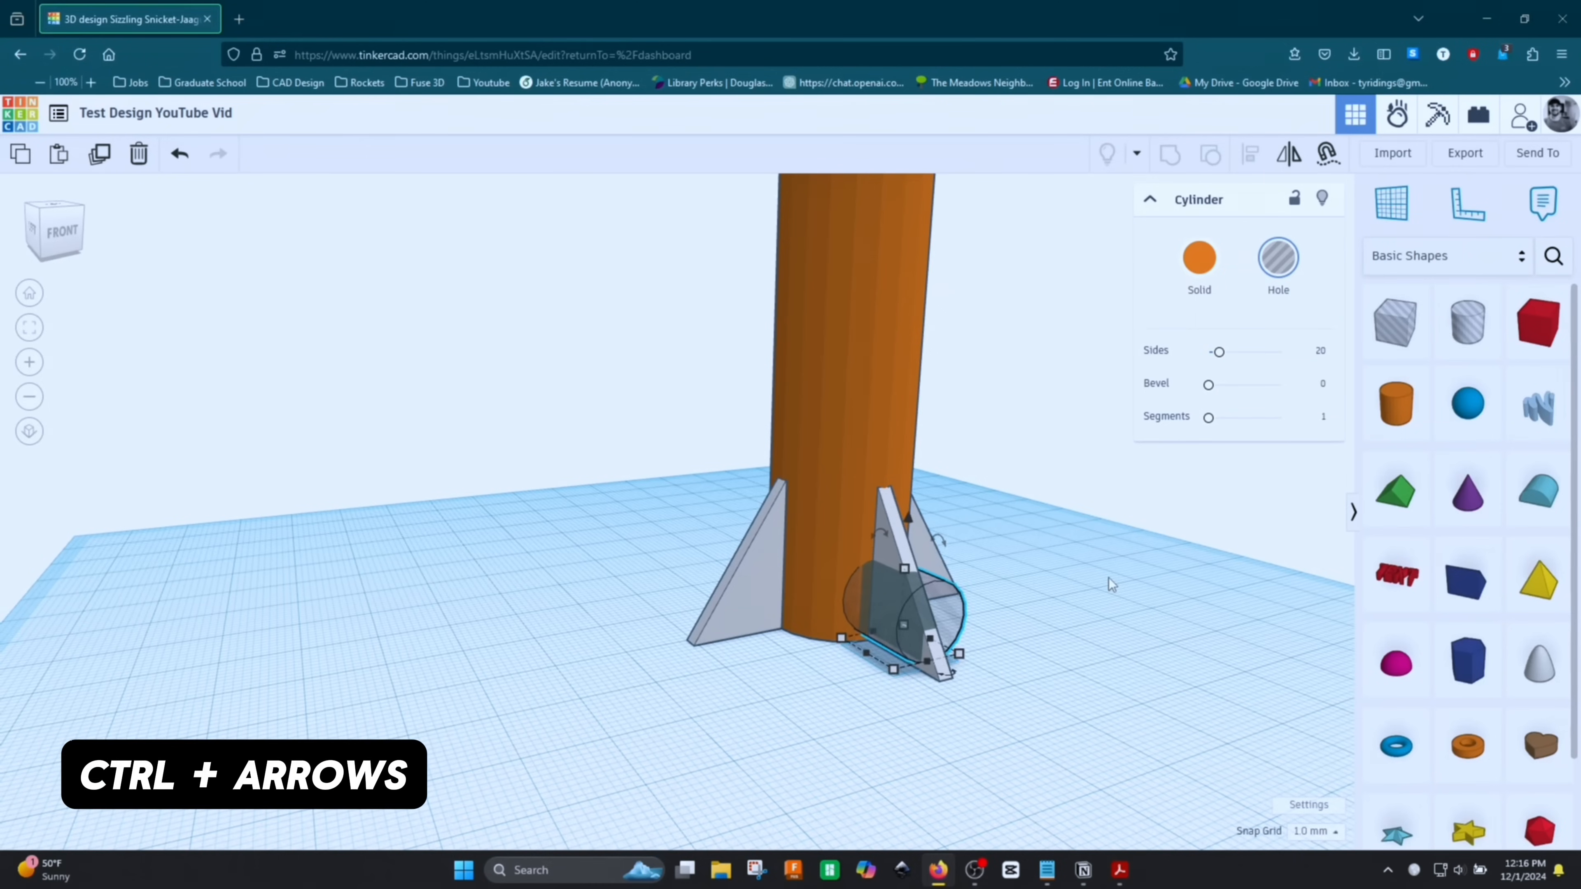
key("ctrl+Up")
key("ctrl+Up")
key("ctrl+Up")
key("ctrl+Up")
key("ctrl+Up")
key("ctrl+Up")
key("ctrl+Up")
key("ctrl+Up")
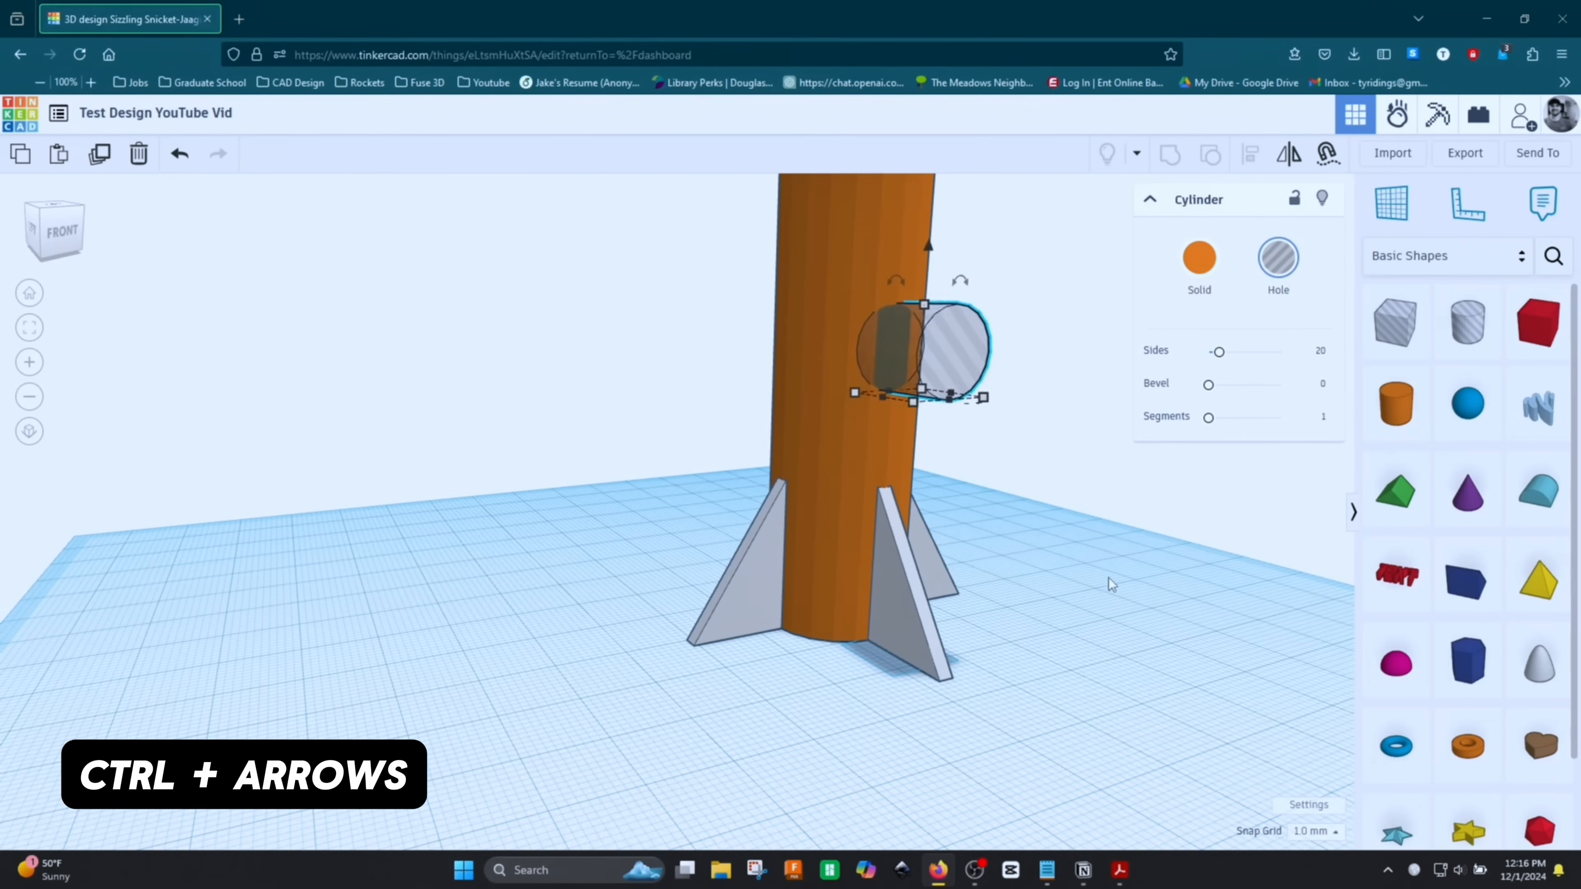
key("ctrl+Up")
key("ctrl+Up")
key("ctrl+Up")
key("ctrl+Up")
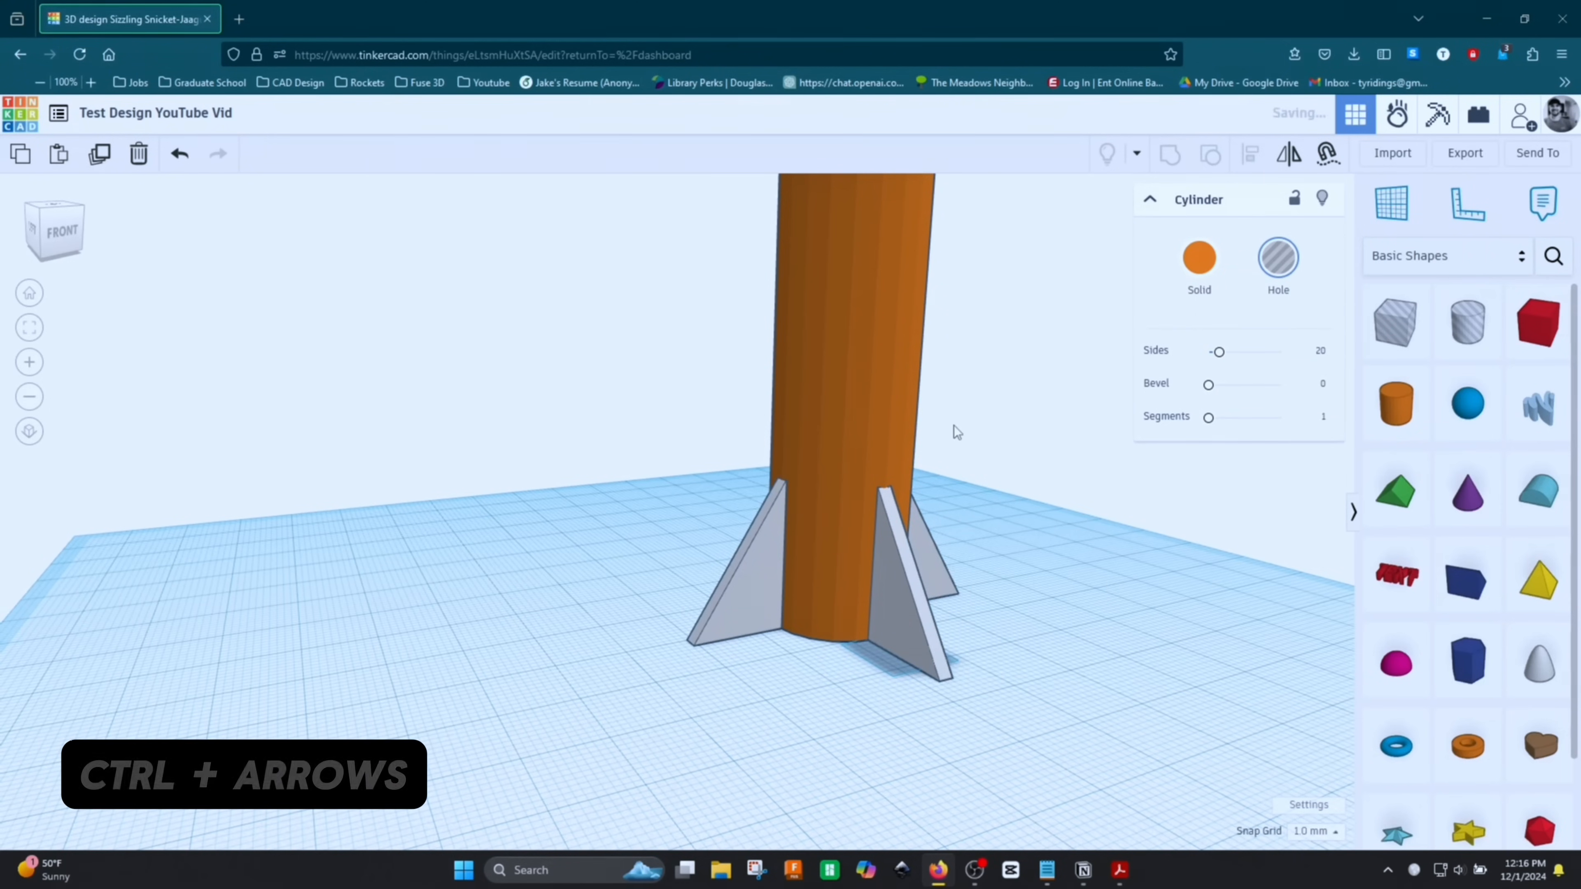
Nudge the raised hole cylinder slightly deeper into the rocket body while part of it still sticks out the front
right_click_drag(999, 459, 1151, 677)
key("Left")
key("Left")
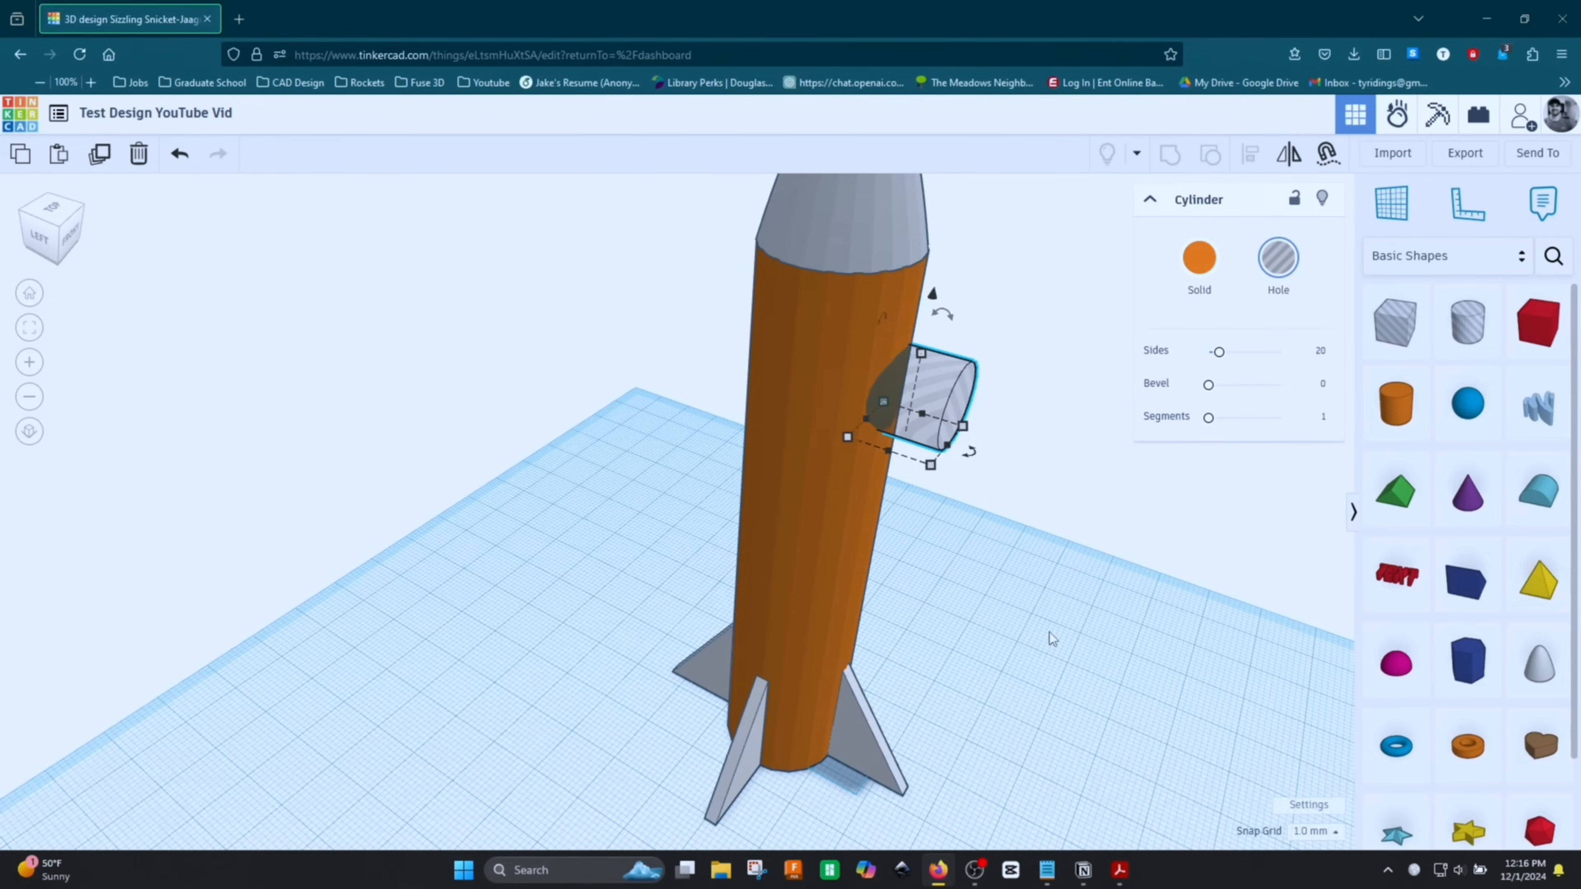
right_click_drag(1050, 633, 836, 679)
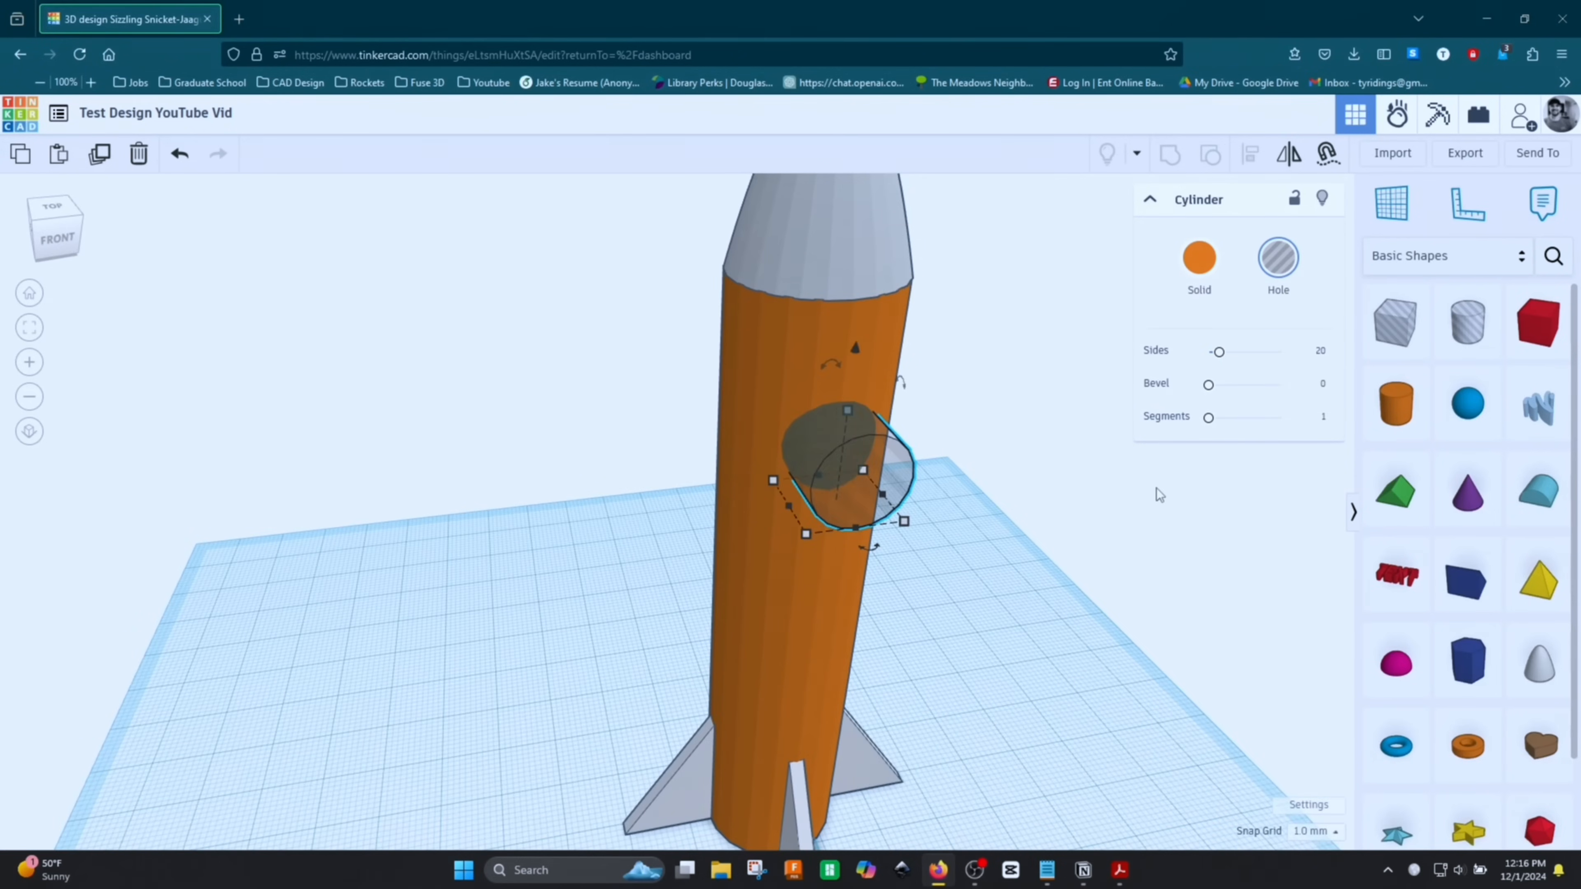
Group the hole cylinder with the rocket to cut a round window into the body
right_click_drag(1086, 564, 1015, 628)
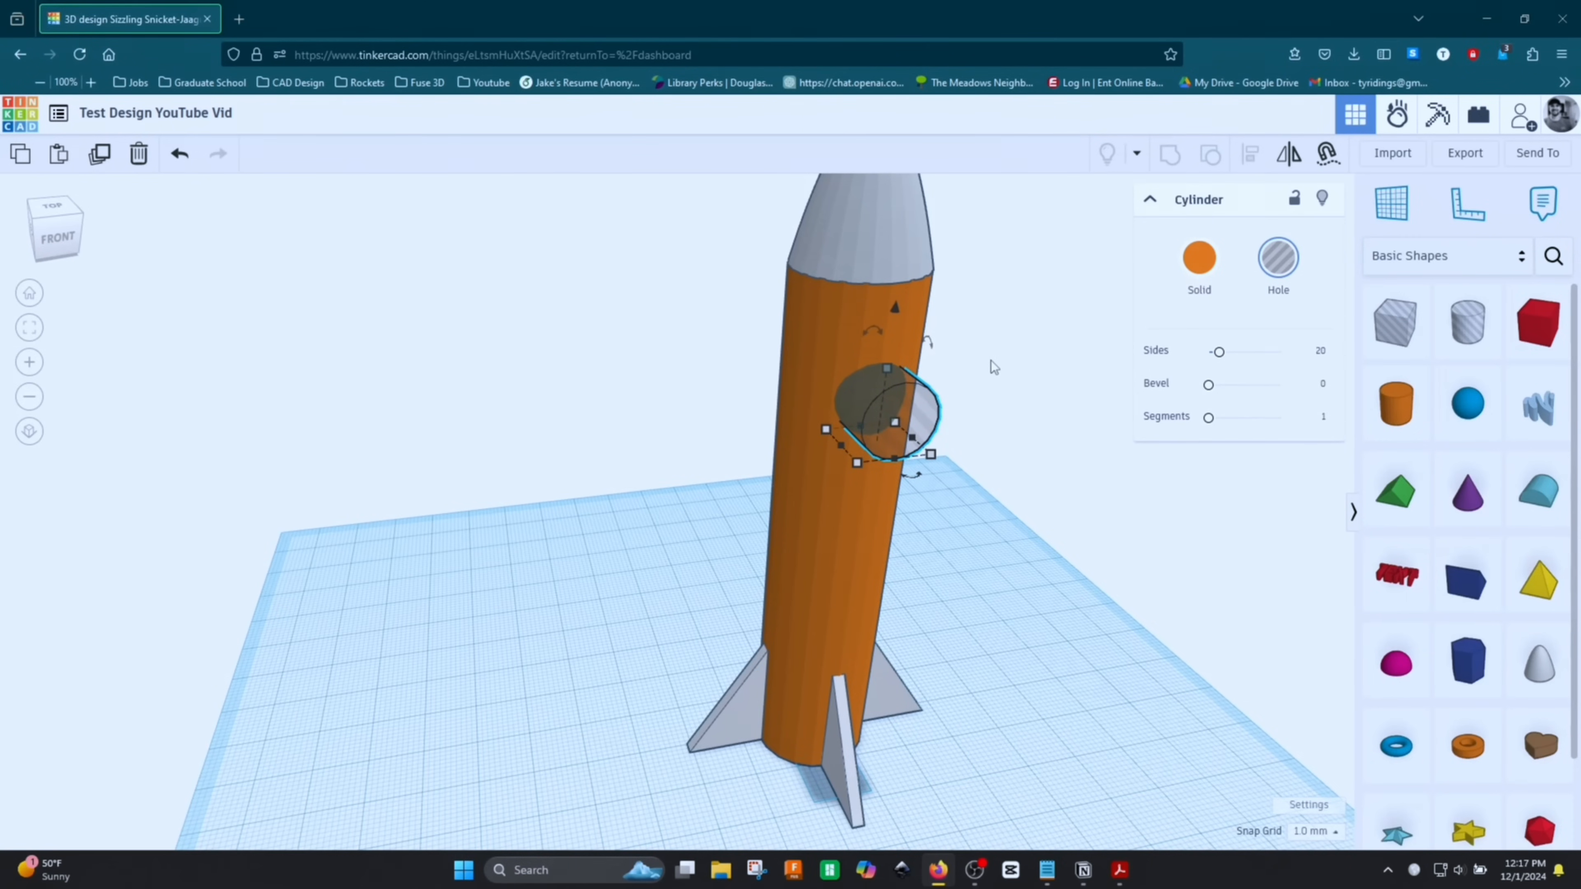
left_click(841, 299, "shift")
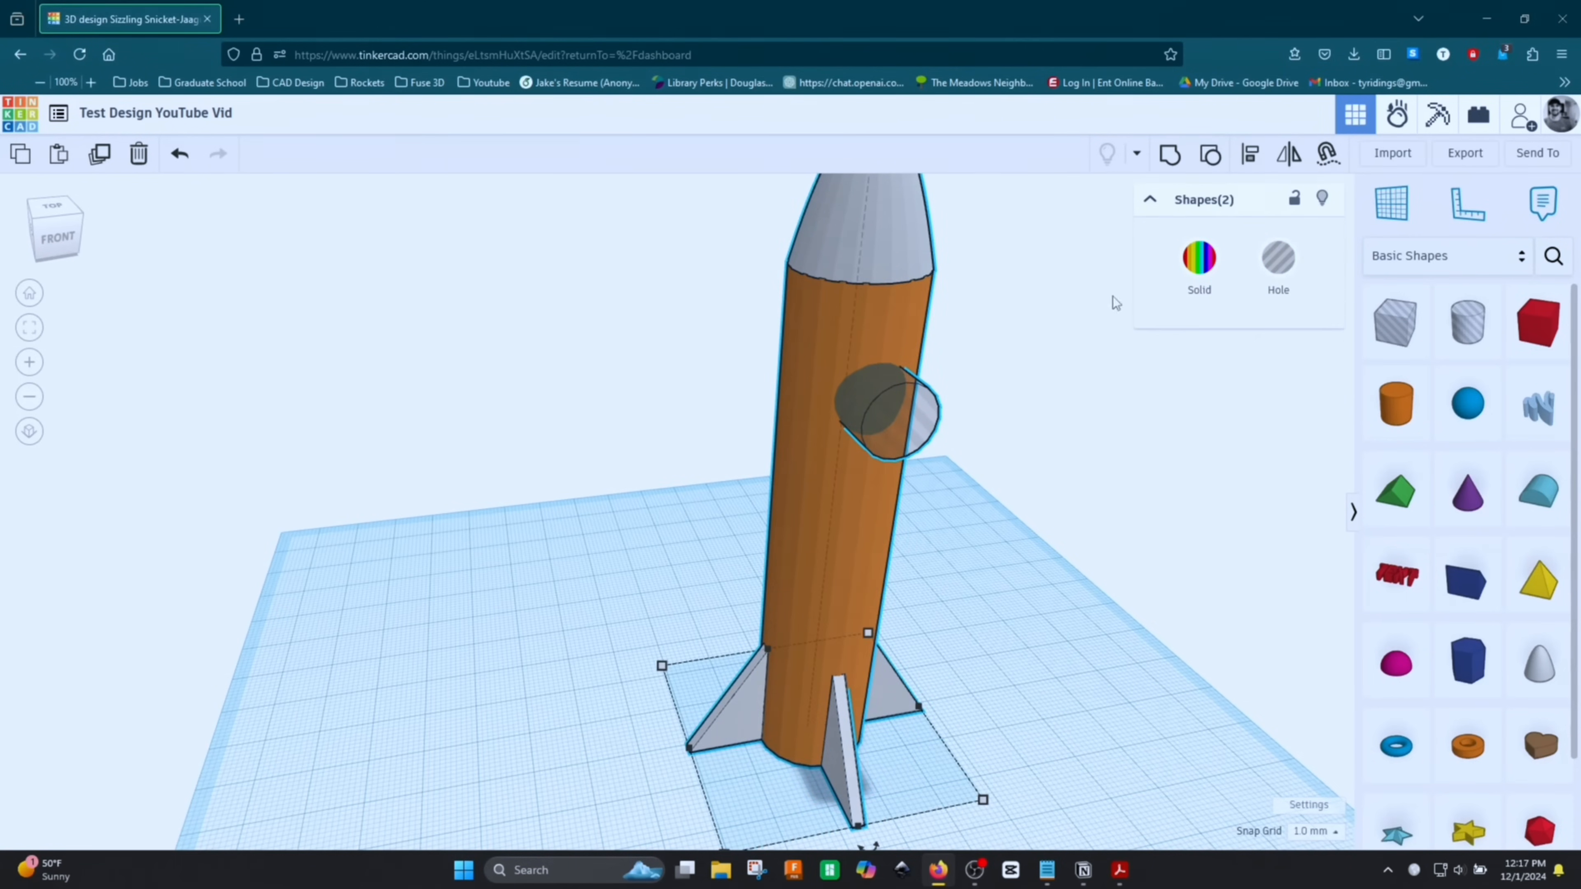
left_click(1166, 165)
left_click(1071, 579)
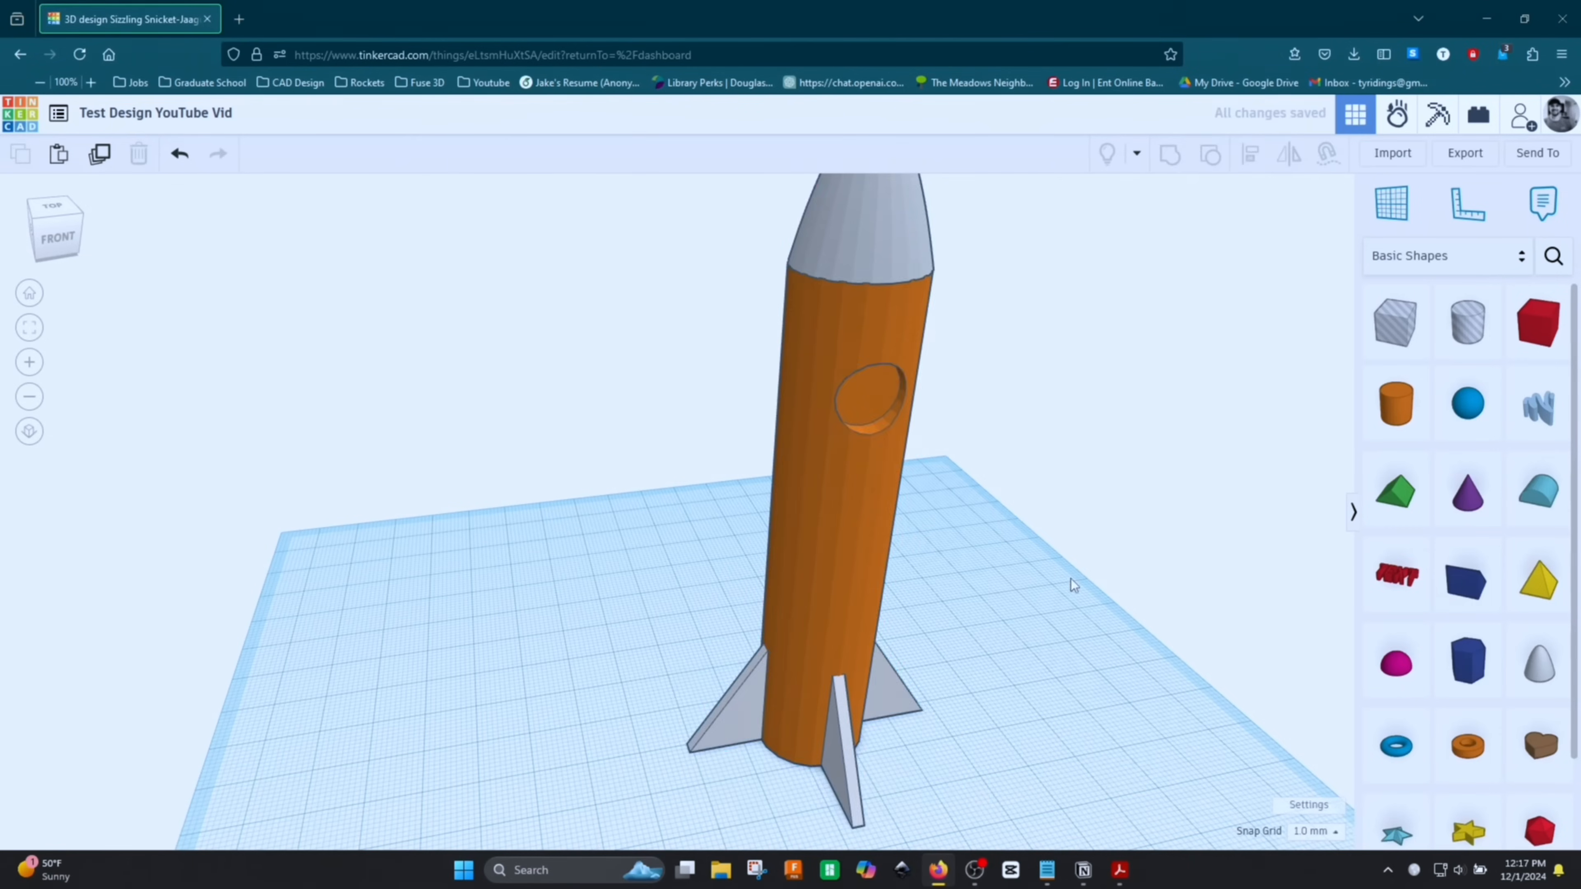
right_click_drag(1071, 578, 976, 319)
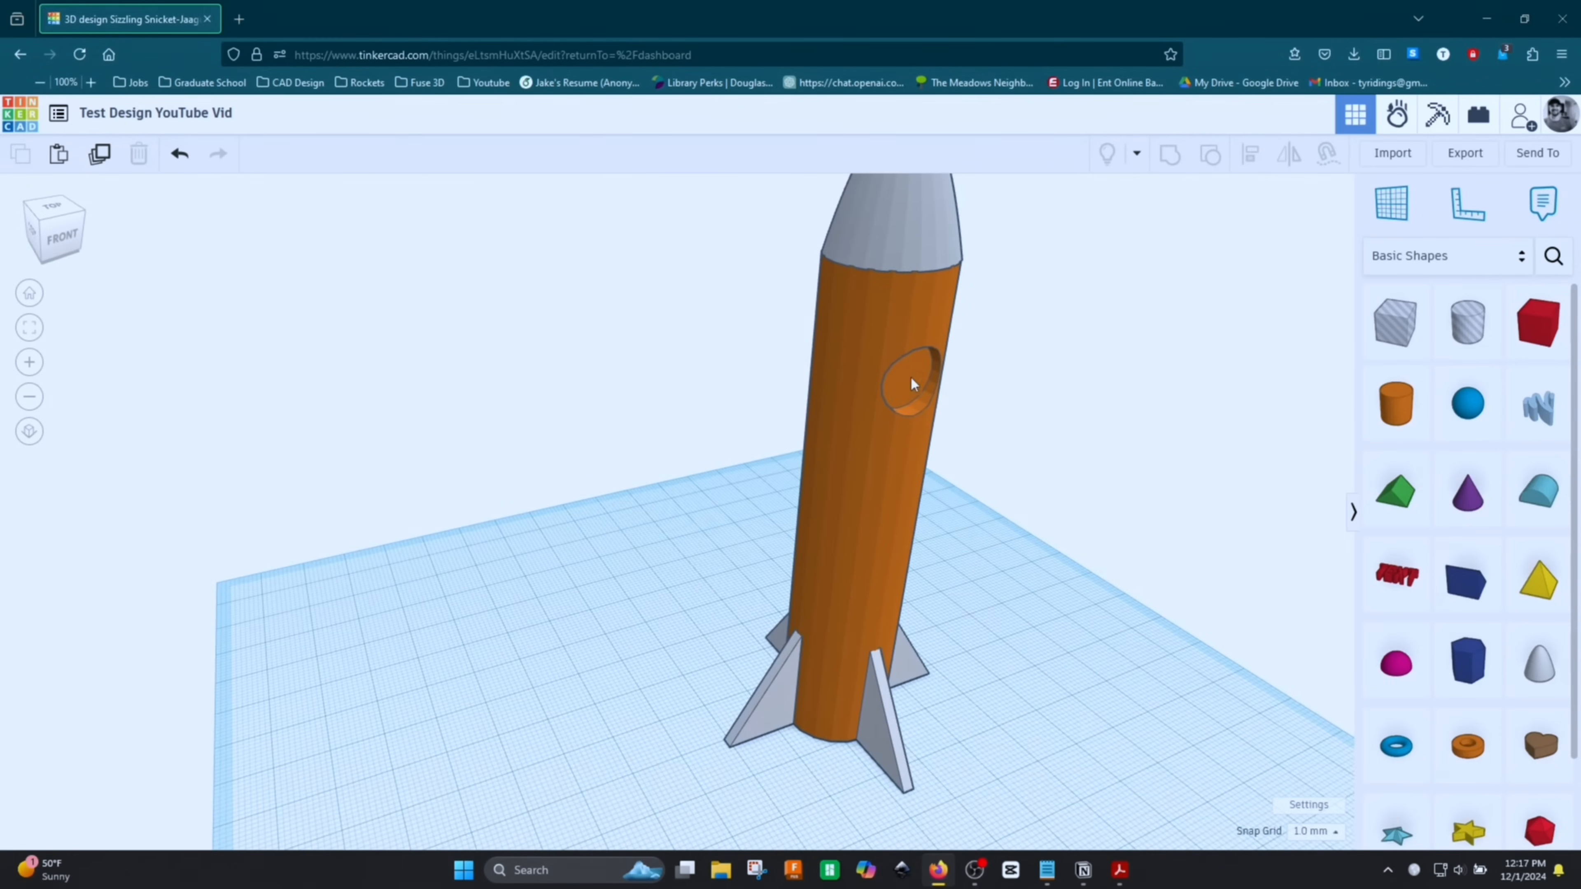
Place a Text shape beside the rocket, set its text to "U" and its font to Sans
right_click_drag(1122, 602, 1244, 664)
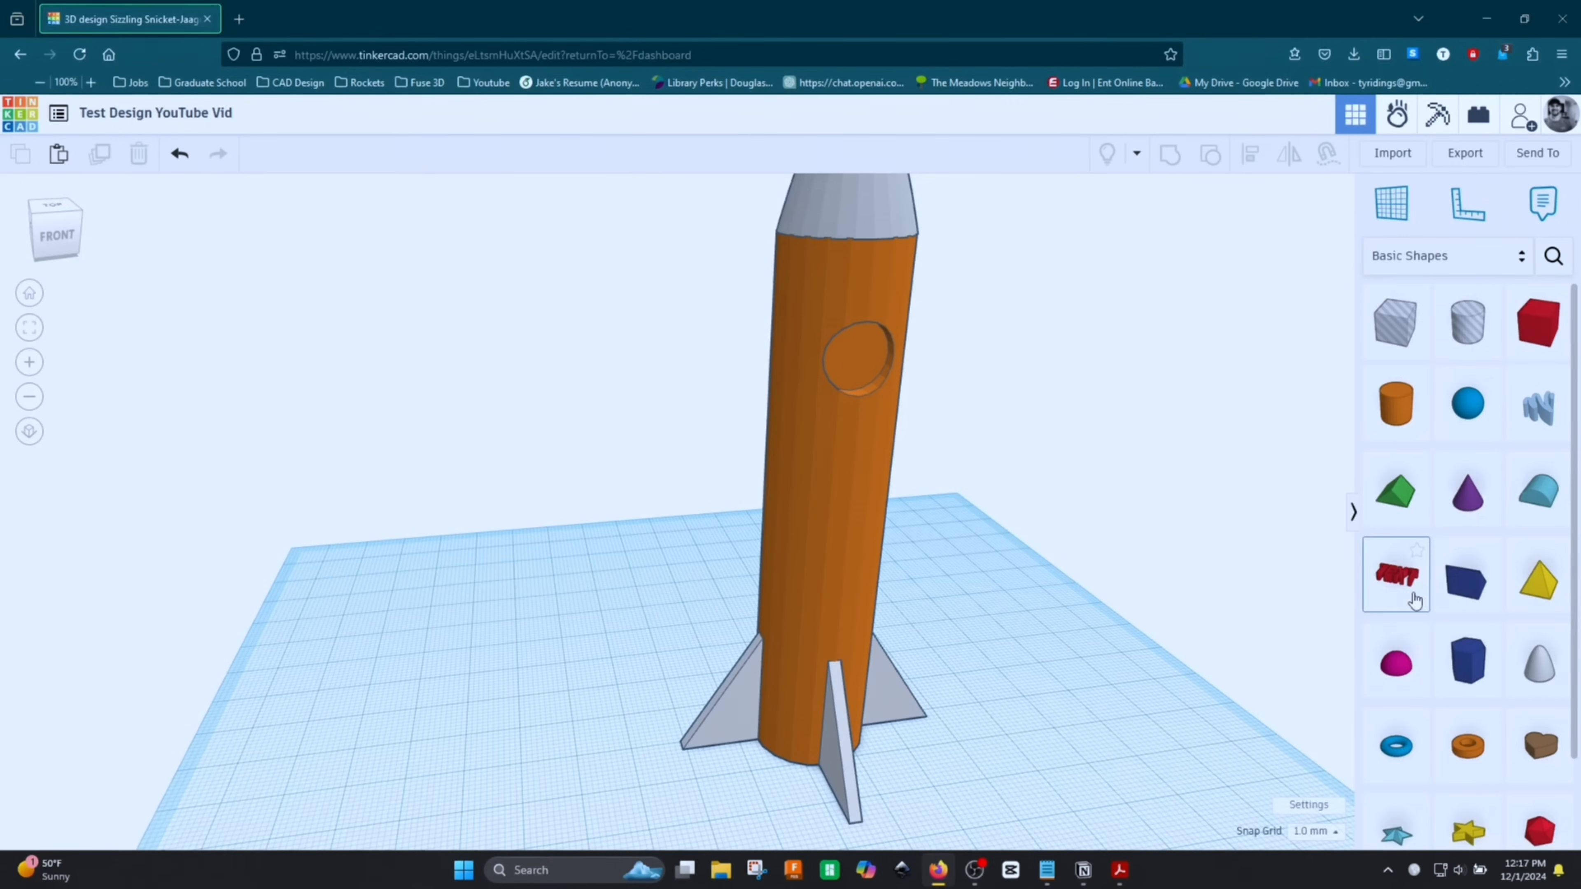
left_click(1396, 576)
left_click(1053, 719)
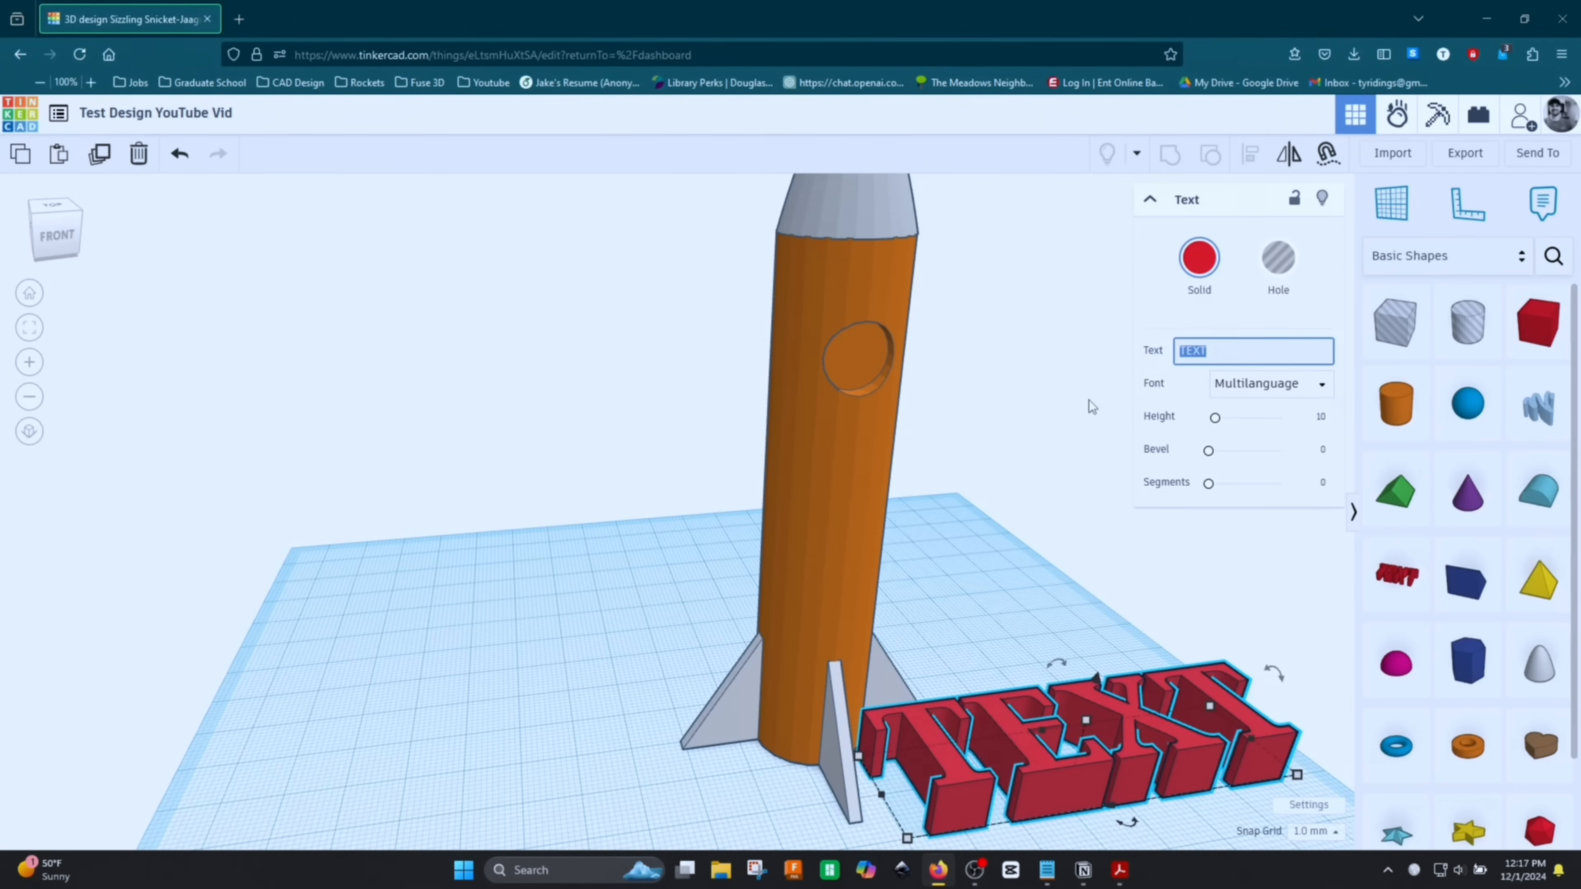
type("U")
left_click(1270, 383)
left_click(1263, 438)
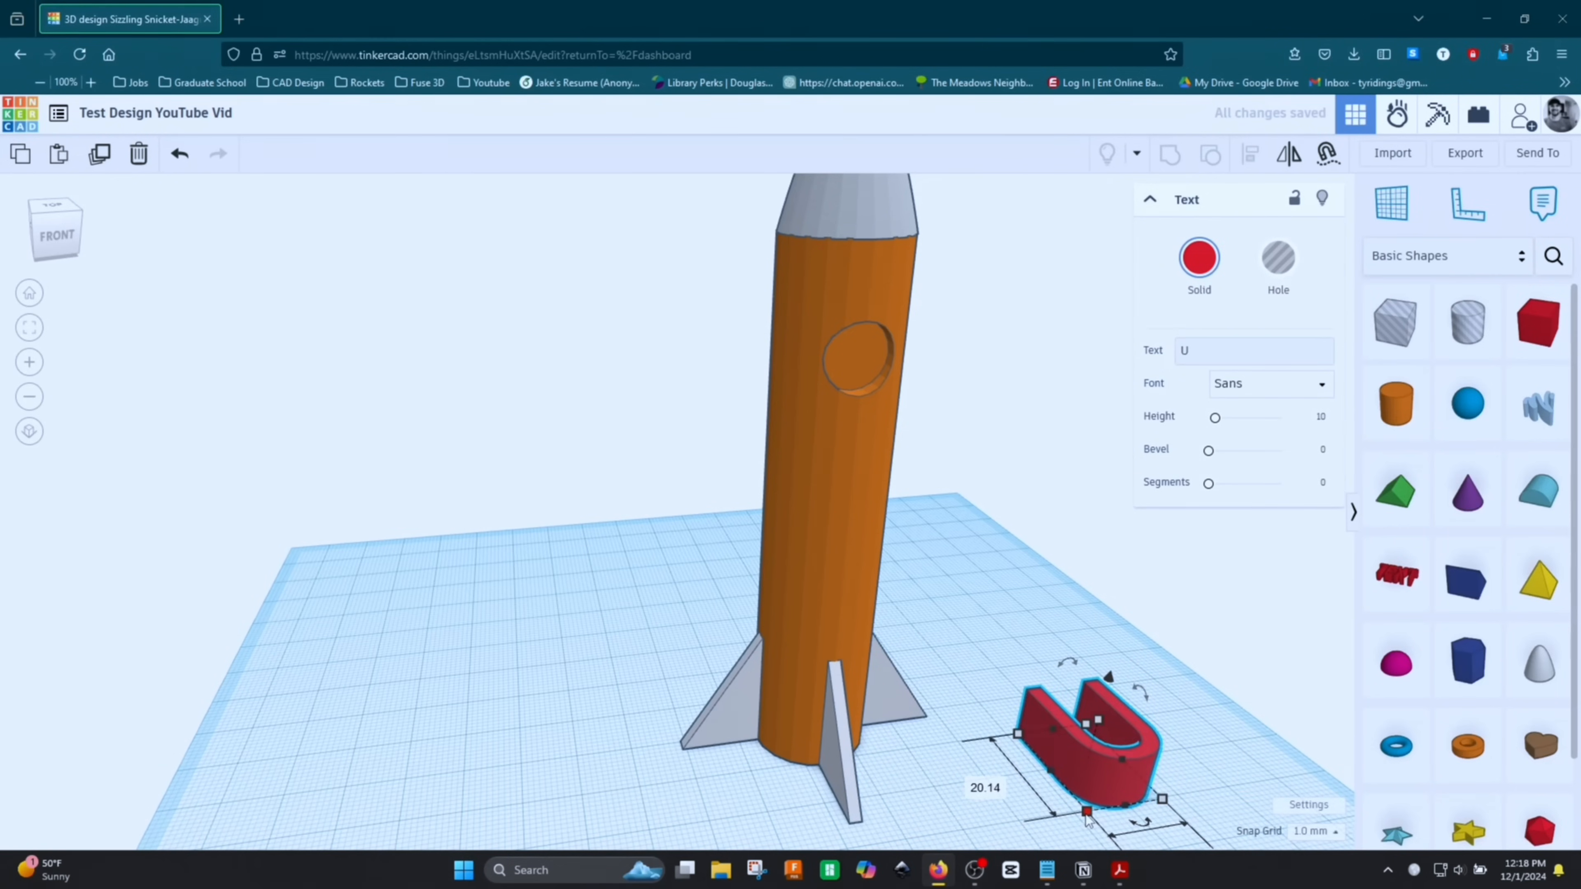
Scale the letter U down proportionally to a small size beside the rocket
left_click_drag(1086, 811, 1086, 759, "shift")
scroll(1167, 774, "up", 2)
middle_click_drag(1196, 756, 1031, 698)
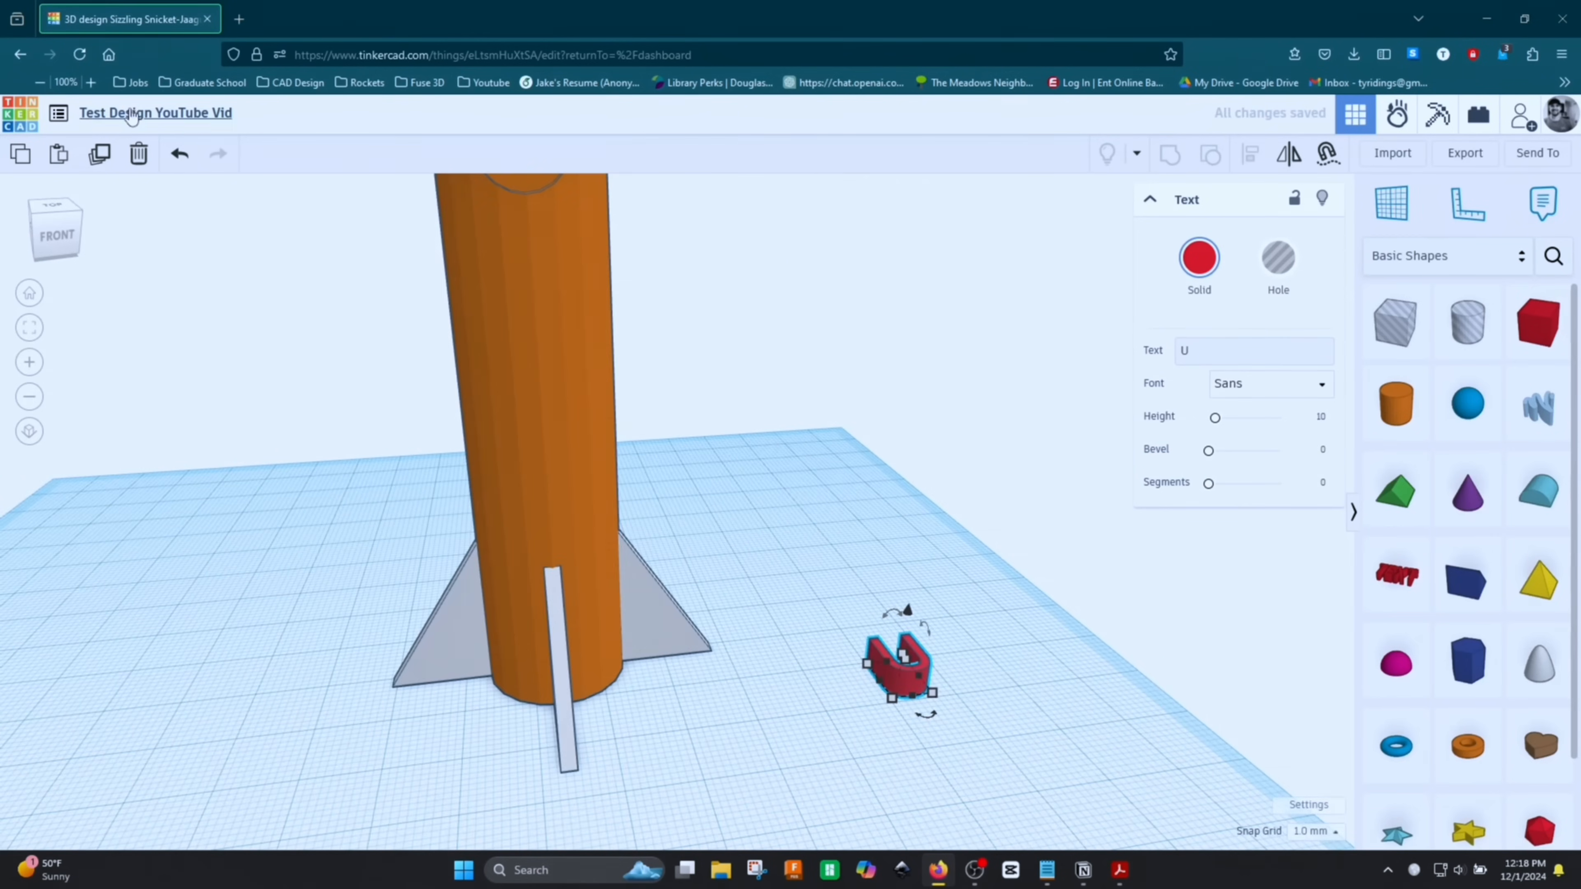
Duplicate the letter U, move the copy about 14 mm toward the front and change its text to "S"
left_click(103, 156)
right_click_drag(996, 693, 886, 694)
left_click_drag(885, 694, 918, 775)
left_click(1242, 350)
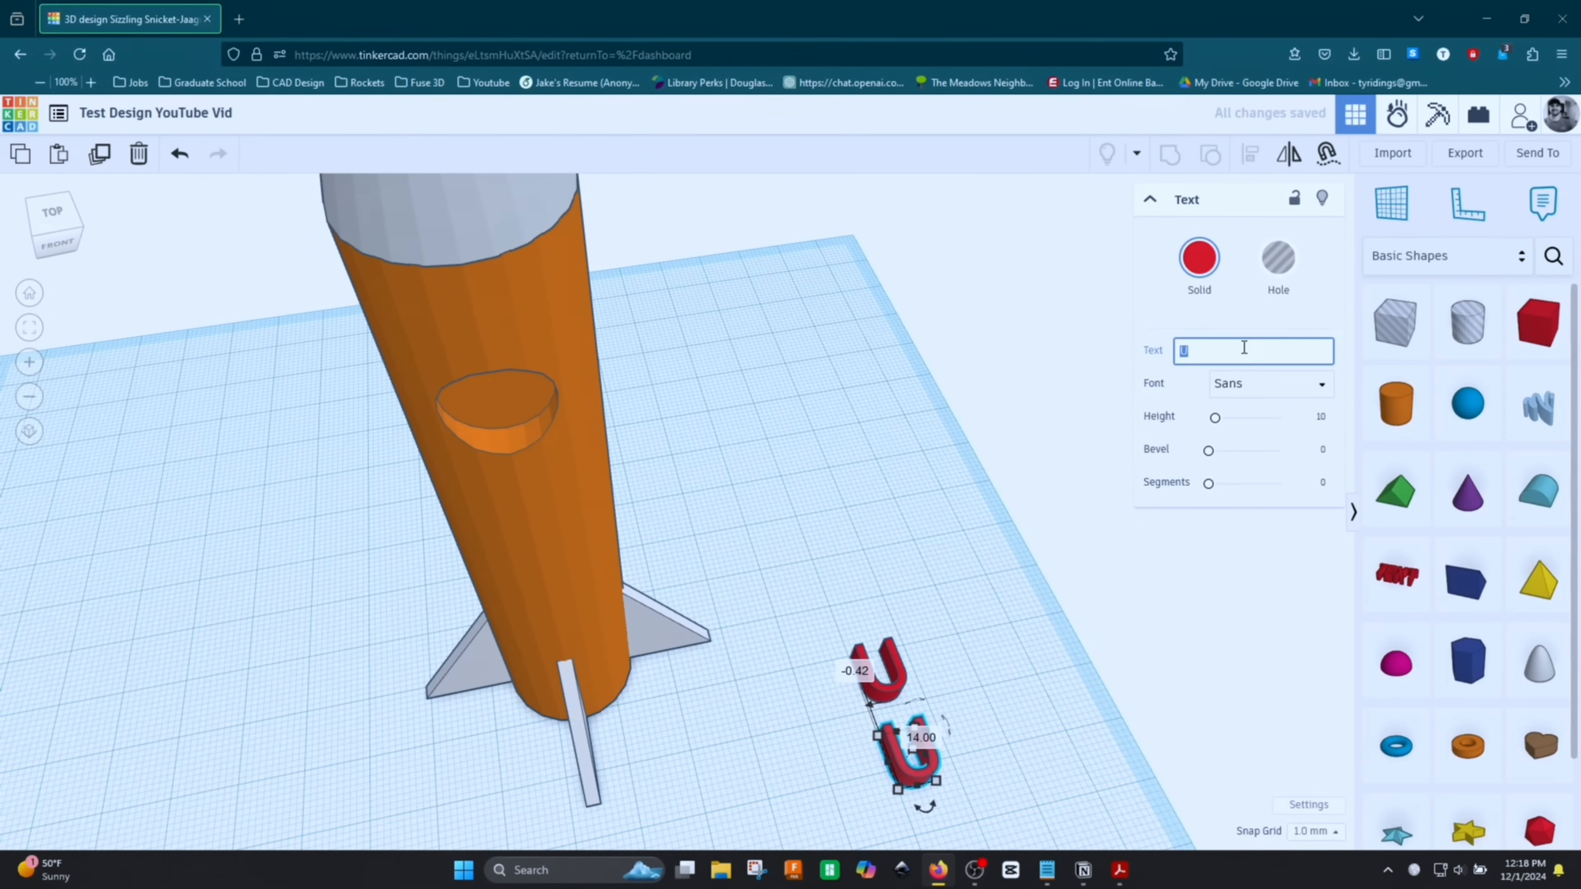
type("S")
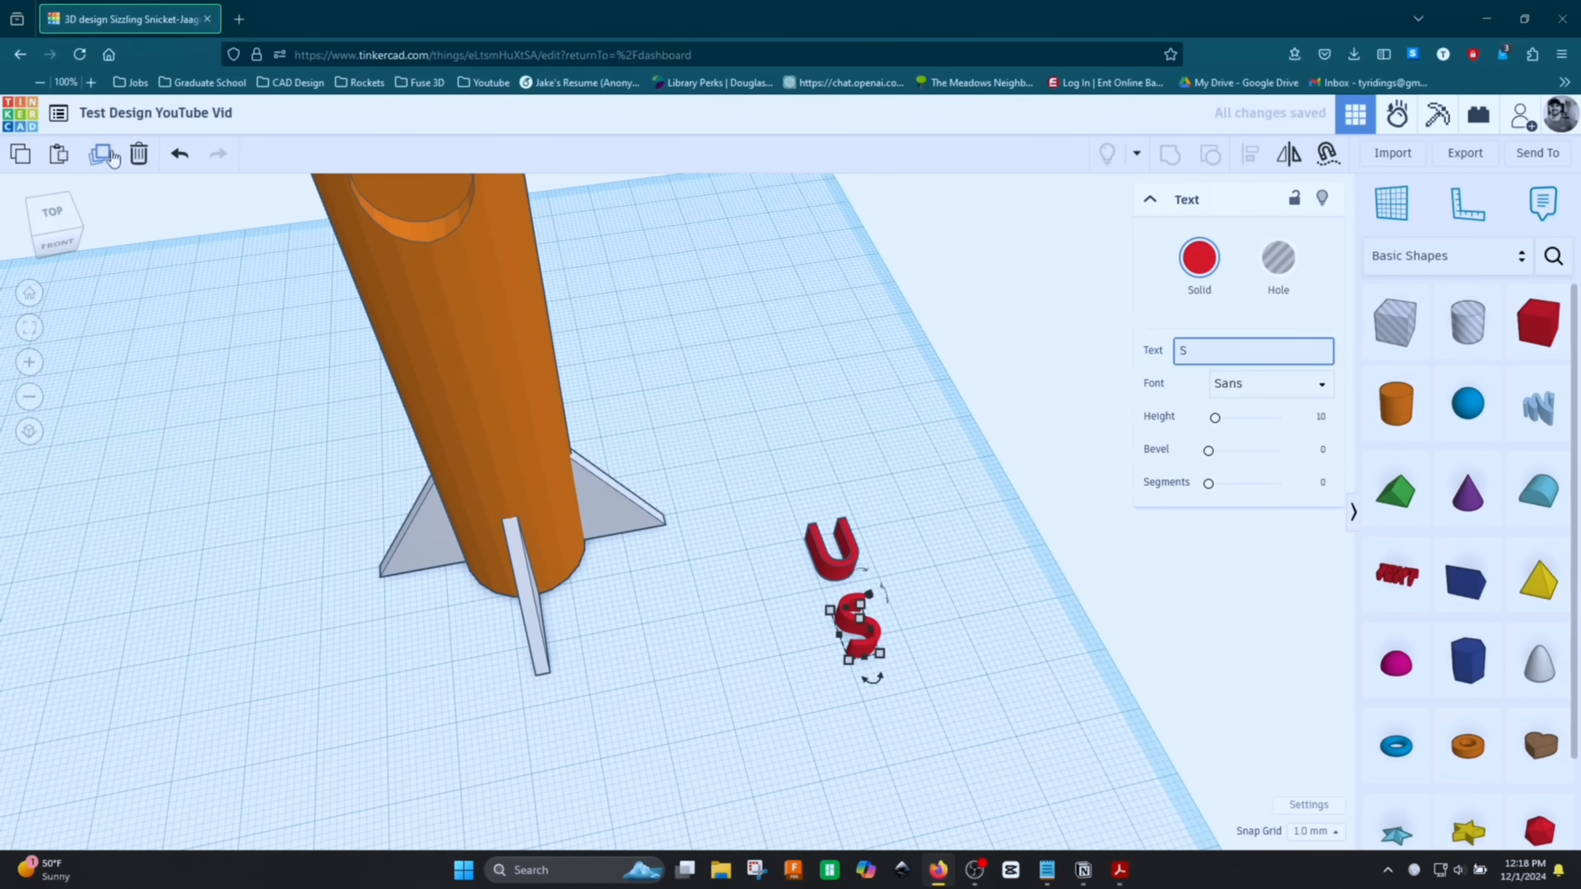
Duplicate the letter S to place a third letter in front of it and change the copy's text to "A"
left_click(101, 154)
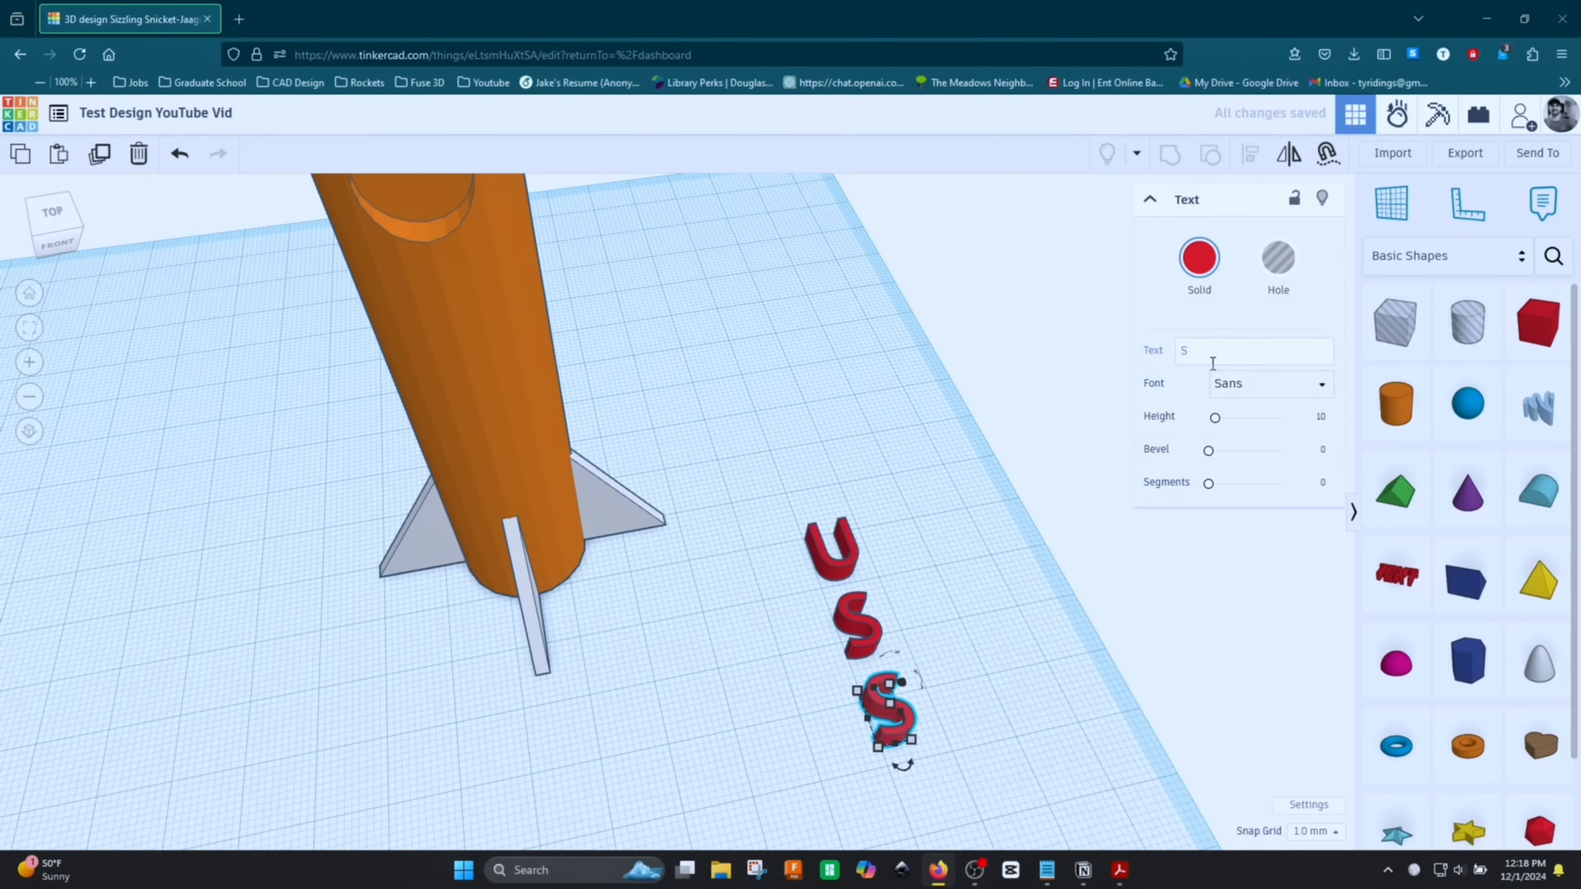
left_click(1212, 356)
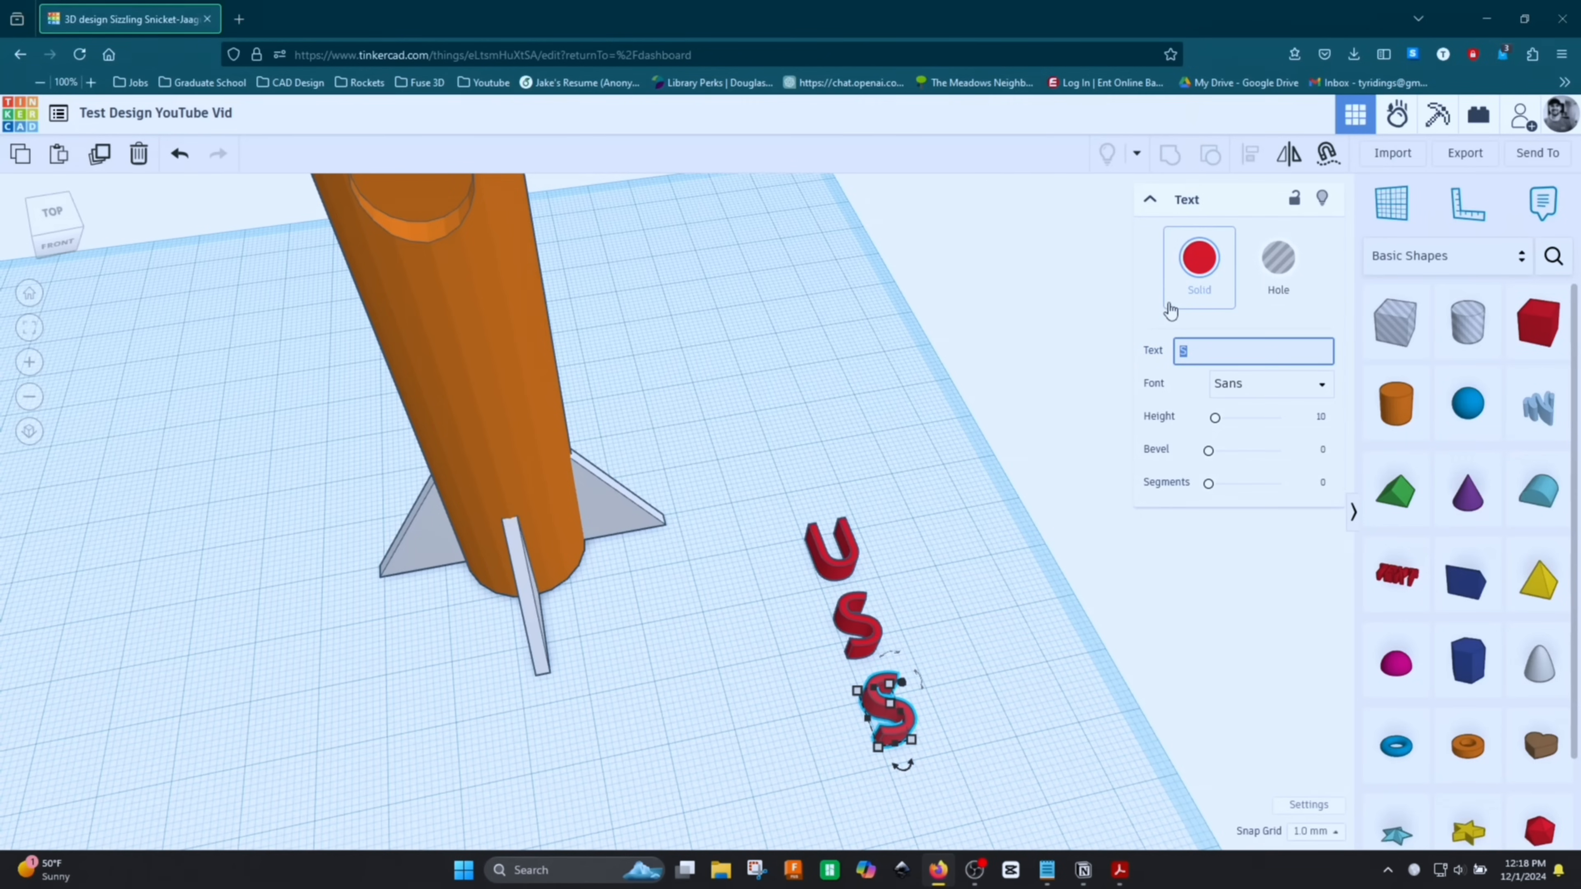
type("A")
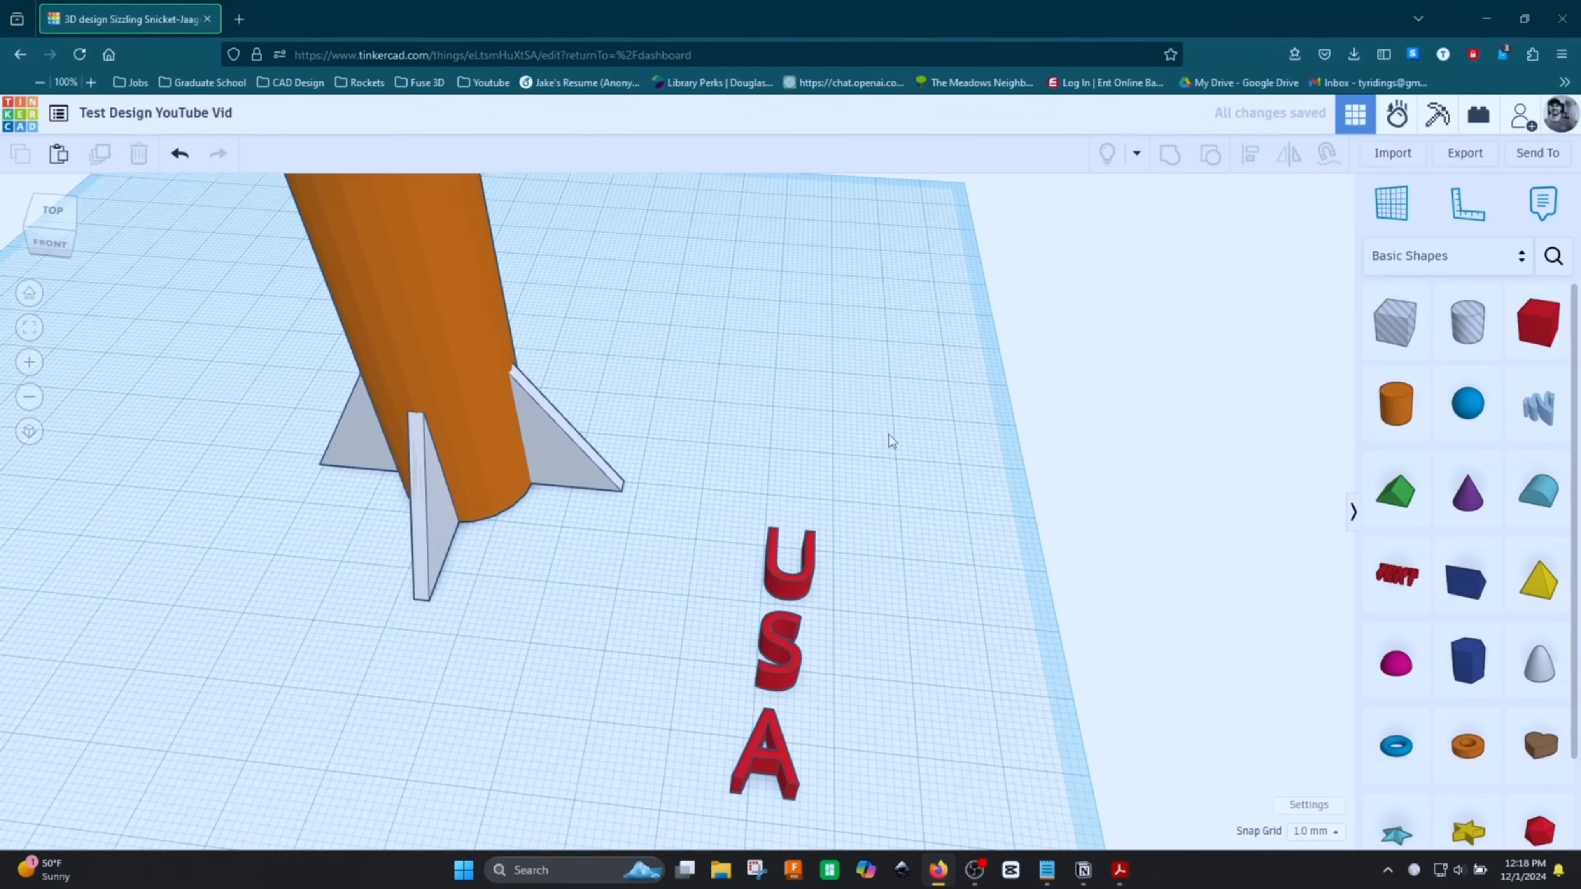
Select the letters U, S and A together and rotate them 90° so they stand upright in a vertical column
left_click_drag(889, 434, 685, 821)
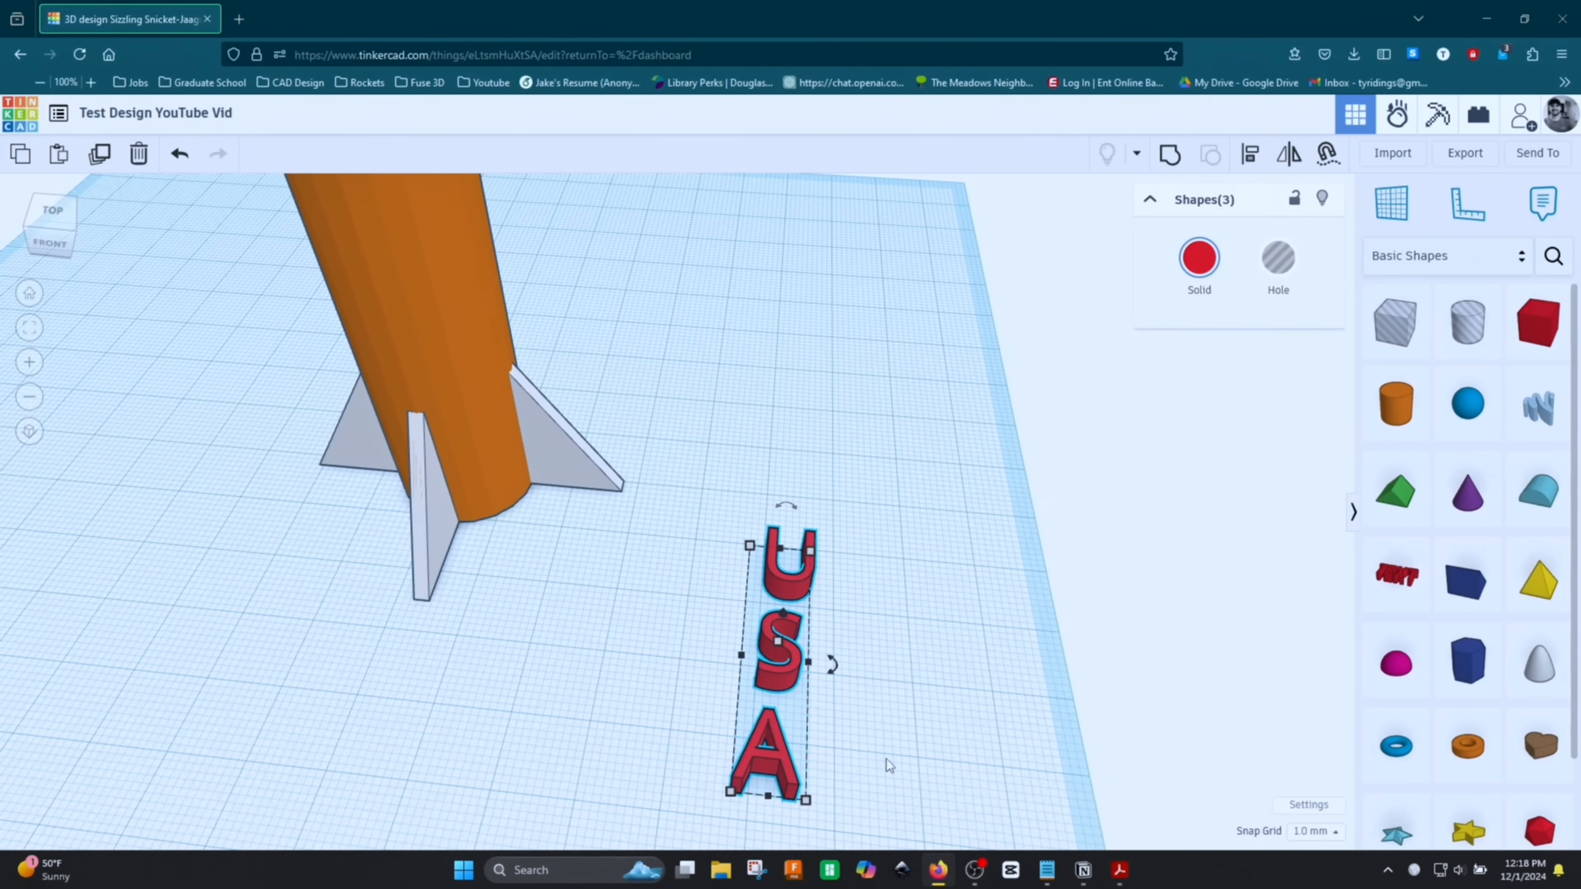
left_click(1250, 153)
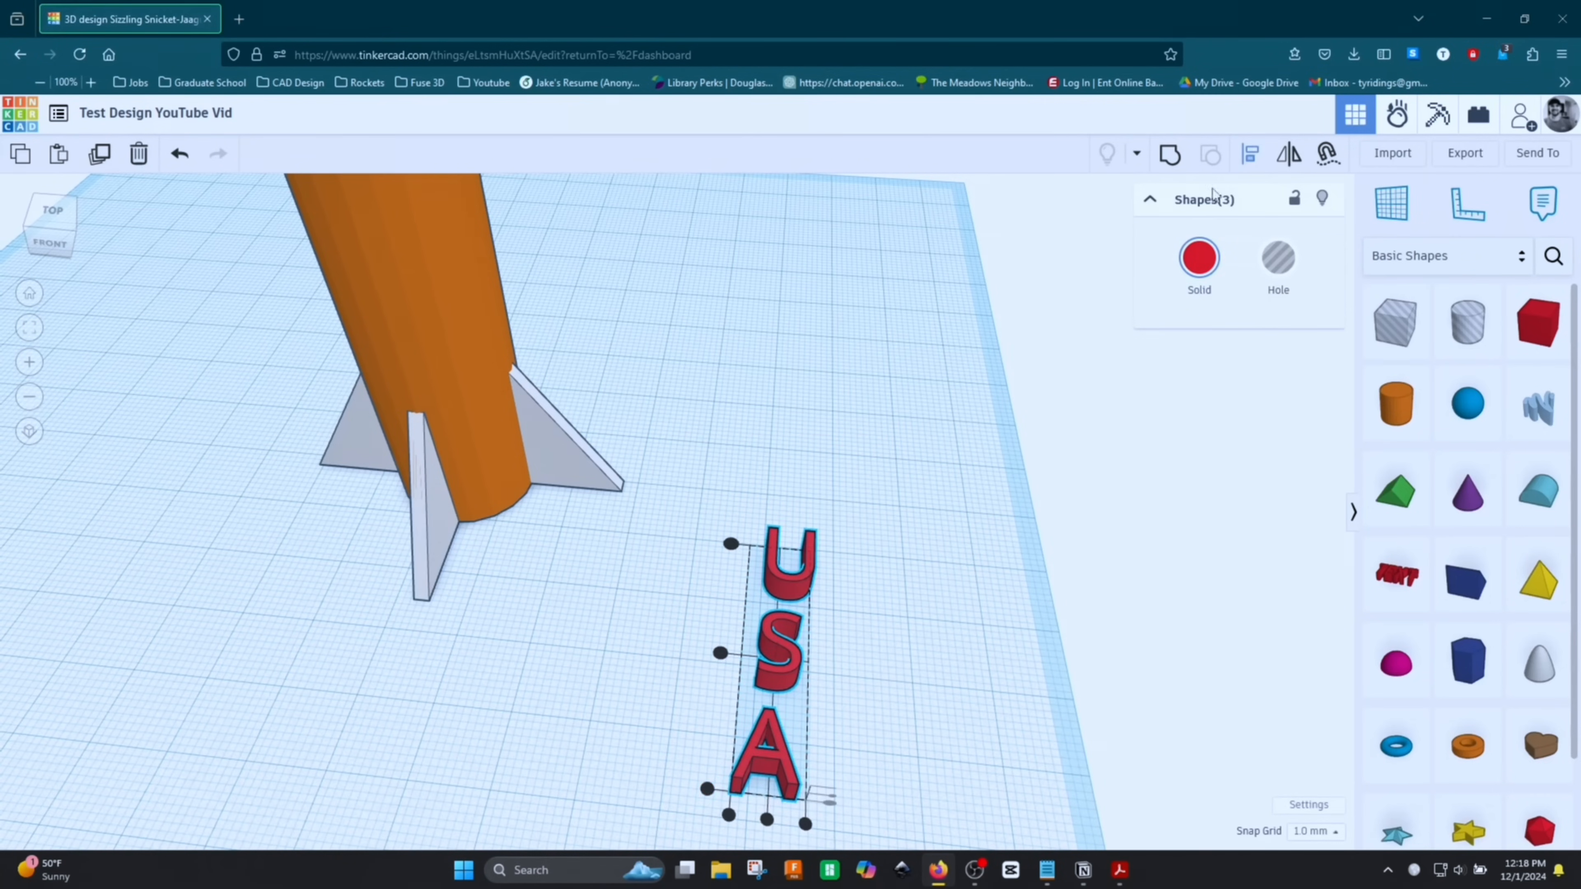
right_click_drag(848, 758, 963, 424)
mouse_move(928, 431)
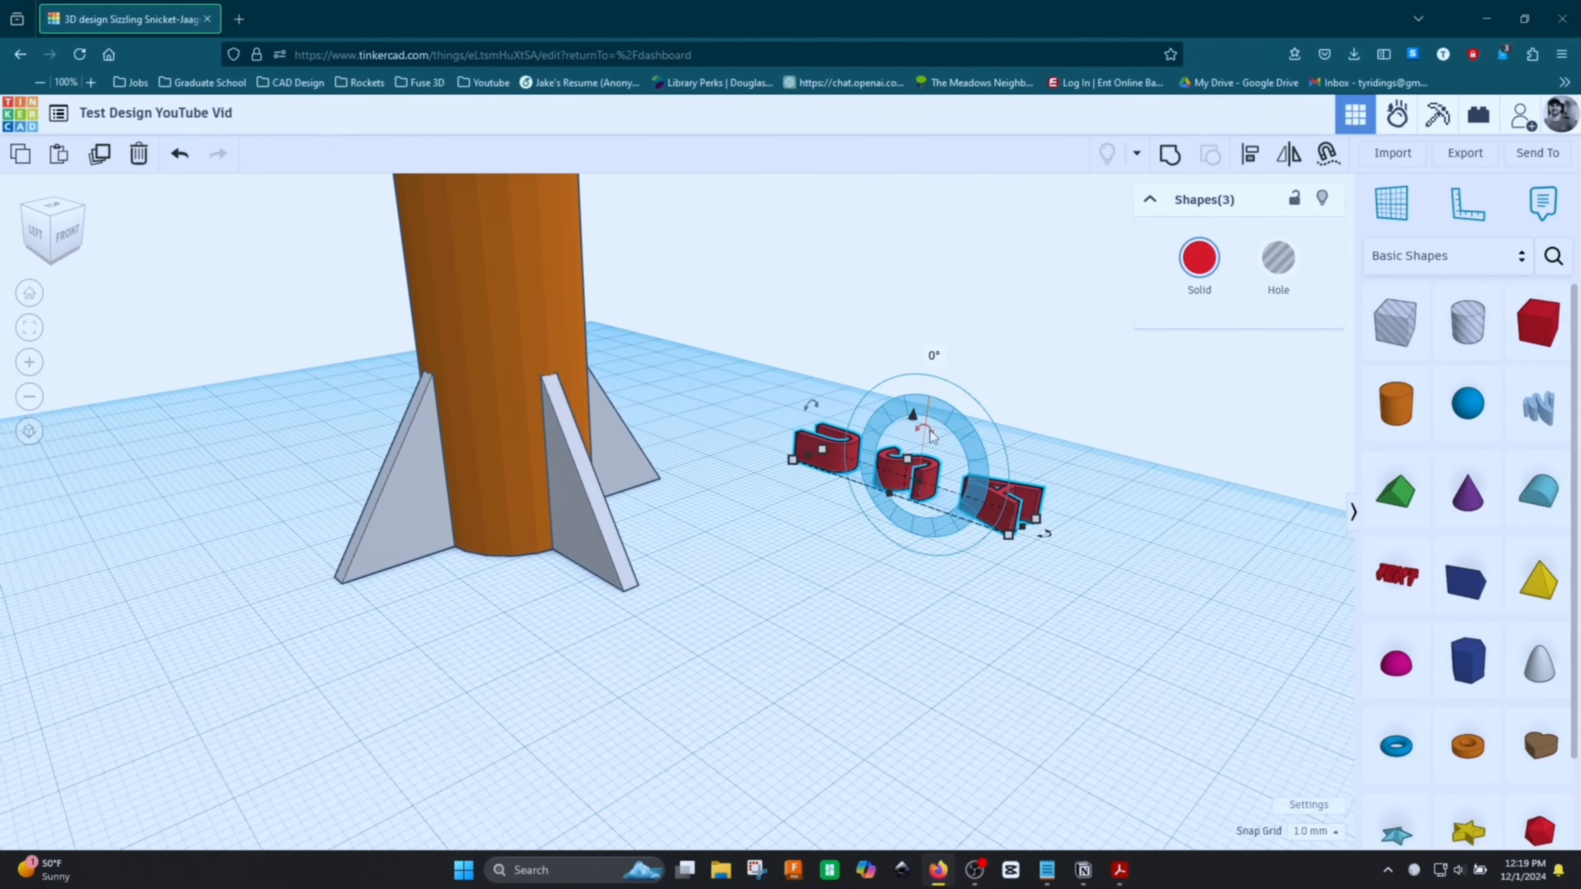
left_click_drag(929, 434, 1086, 622)
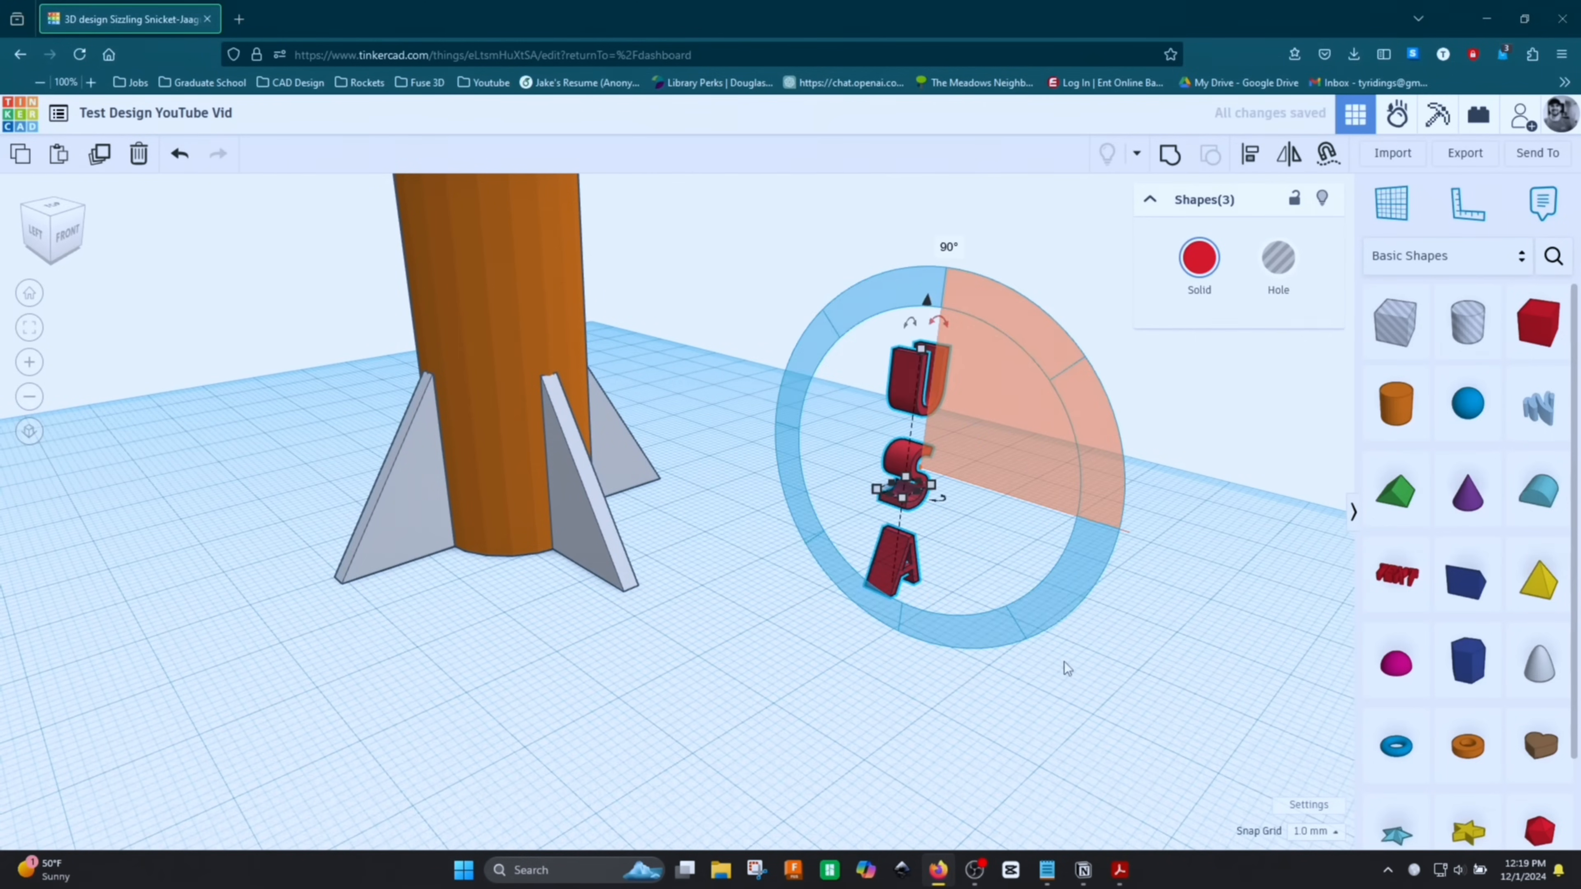
Move the upright letters in front of the rocket body and group them into one shape
left_click_drag(853, 492, 687, 496)
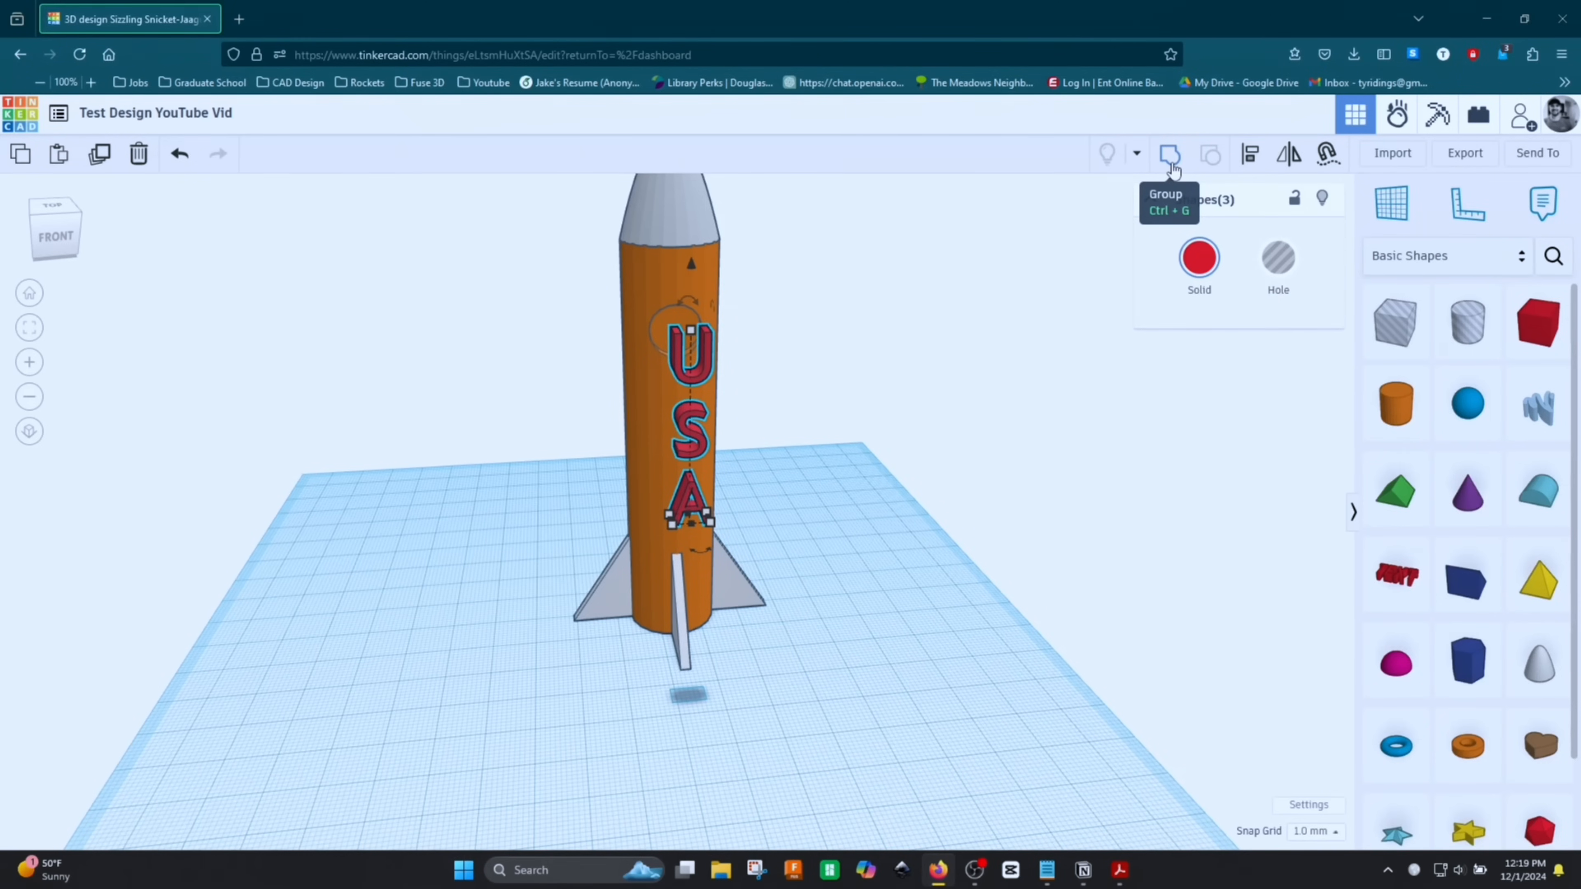
left_click(1172, 163)
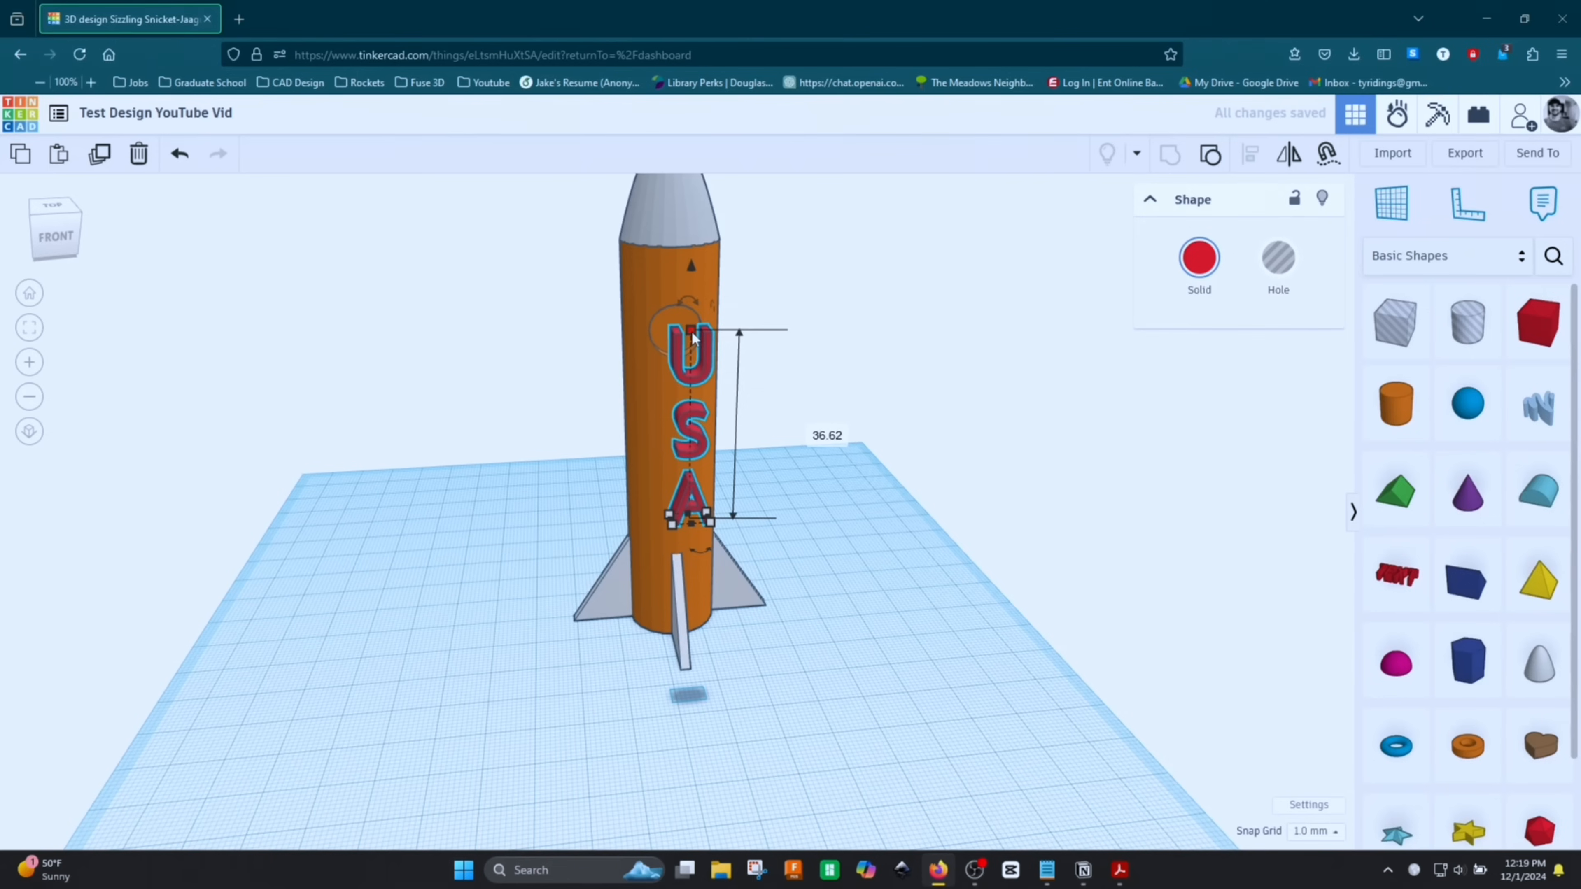
Scale the USA lettering down proportionally and place it on the front of the rocket body below the round window
left_click_drag(692, 337, 689, 426)
right_click_drag(866, 656, 893, 627)
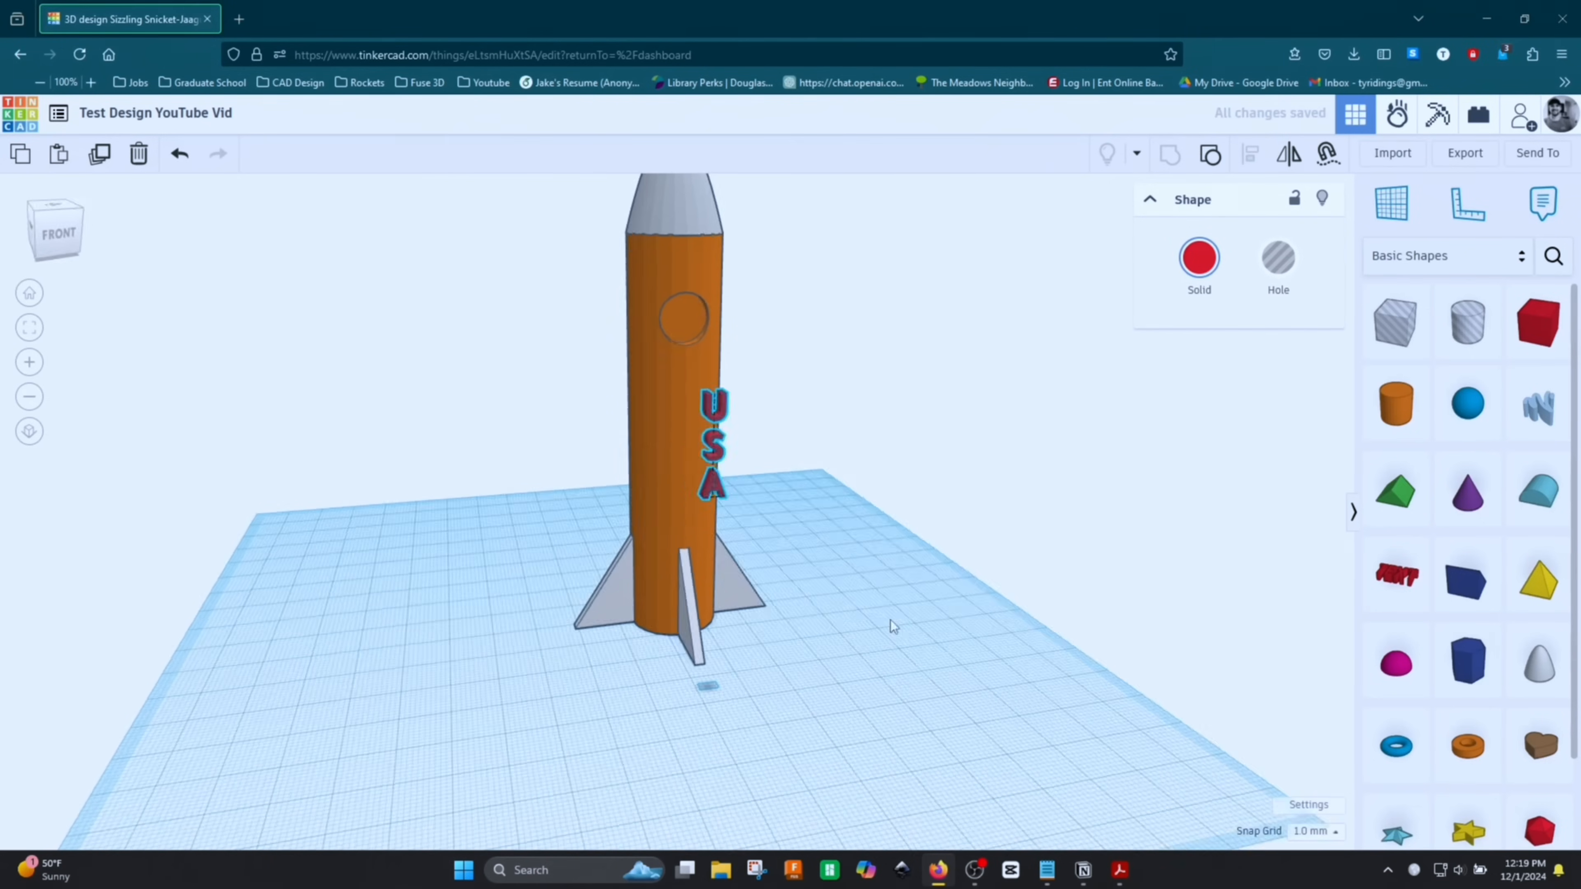
mouse_move(715, 444)
left_mouse_down()
mouse_move(699, 435)
mouse_move(707, 452)
left_mouse_up()
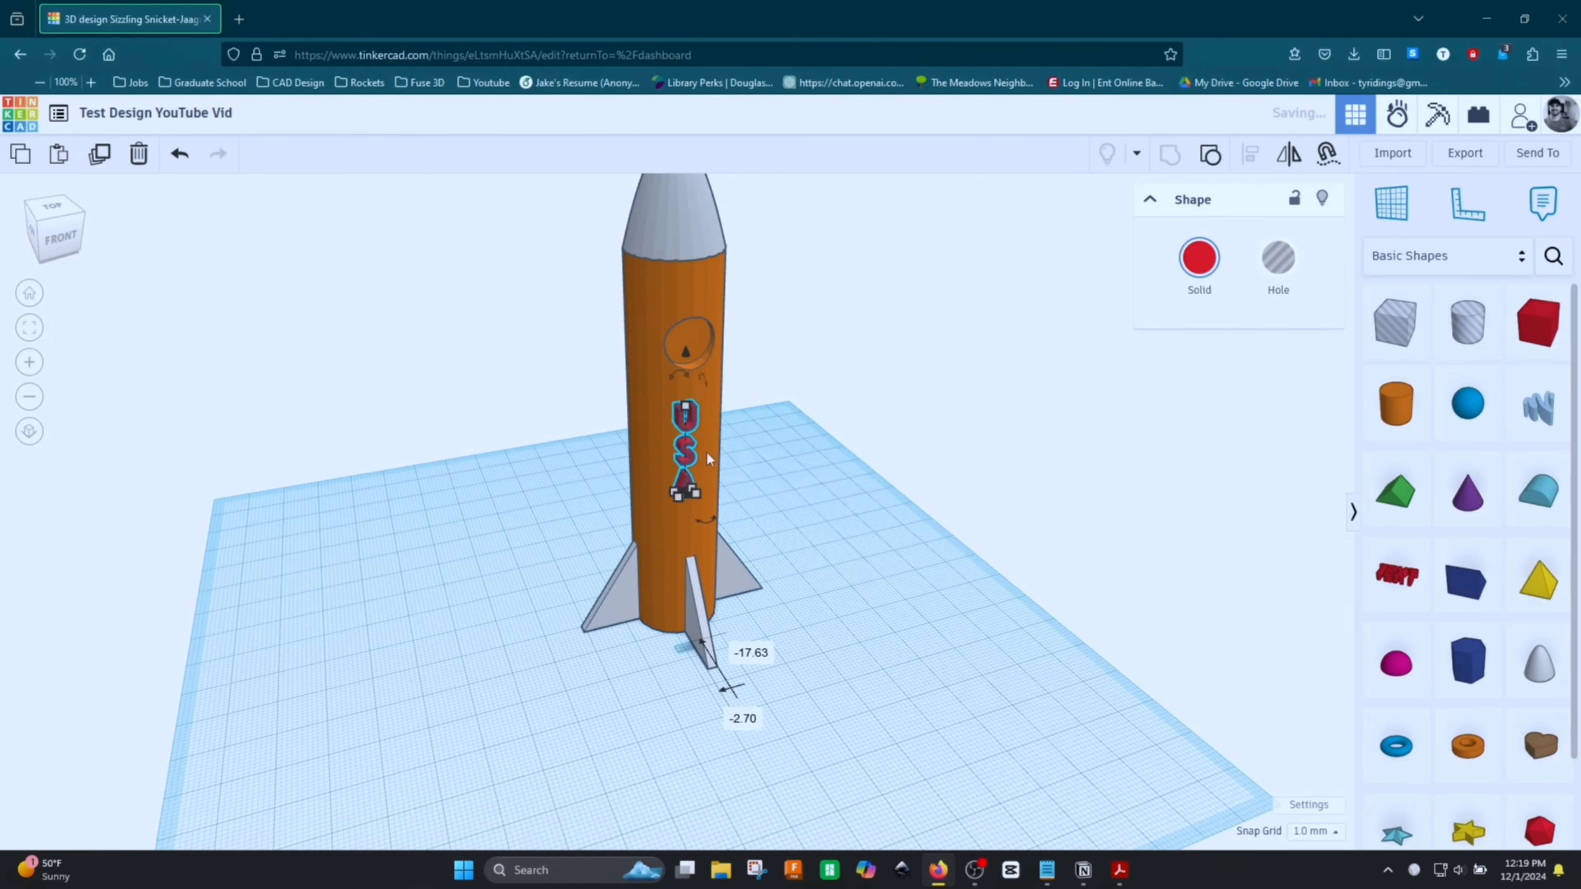
right_click_drag(707, 453, 746, 340)
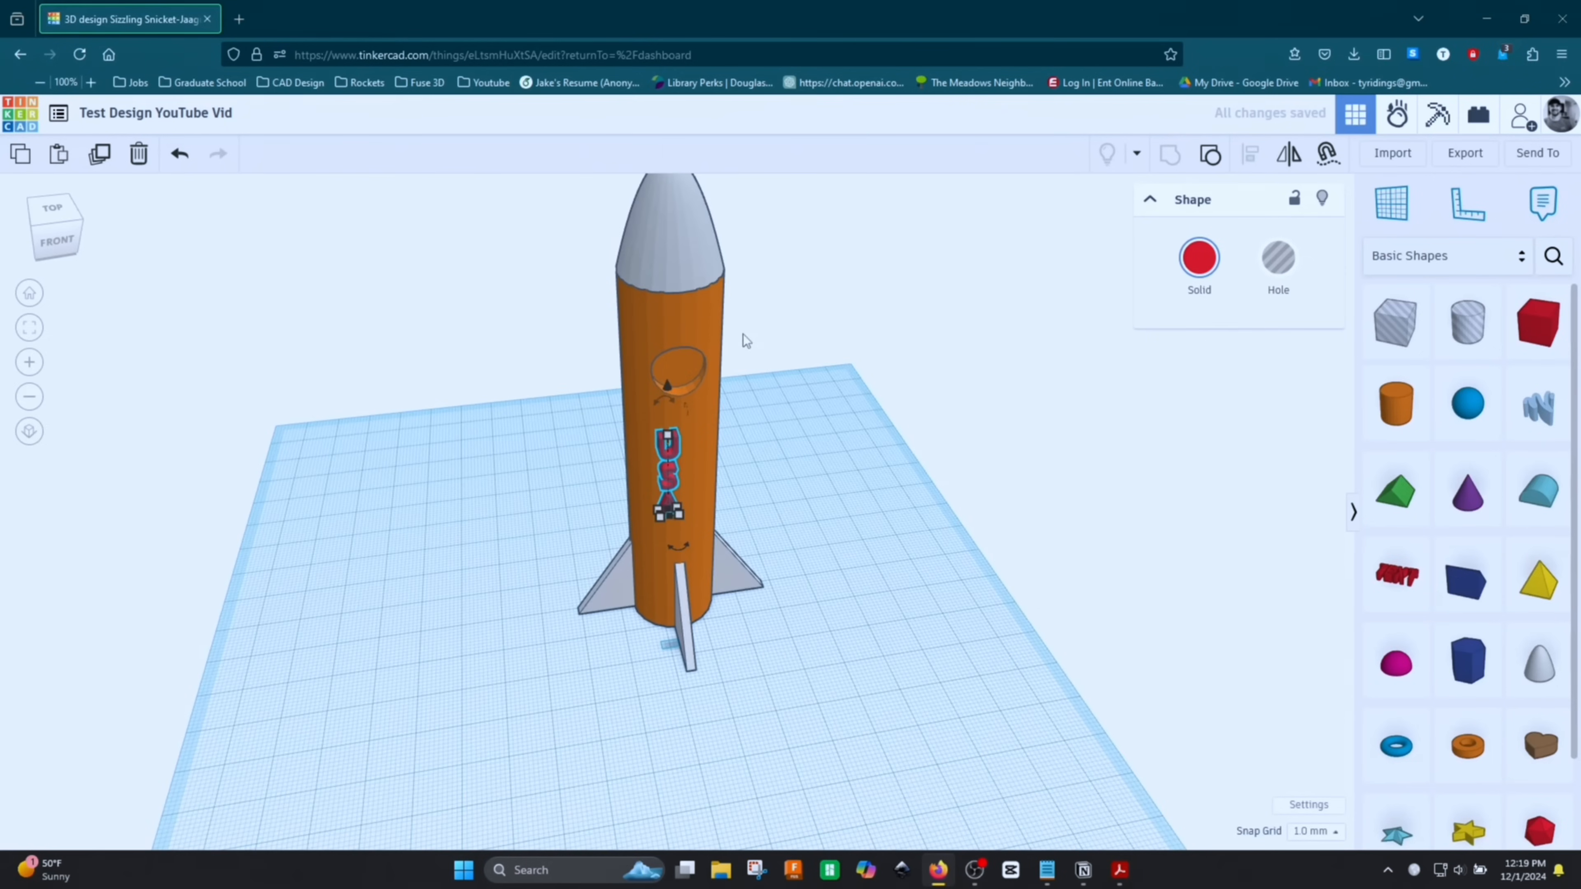
Align the USA lettering and the rocket on their common centre across the rocket's width
left_click(691, 316, "shift")
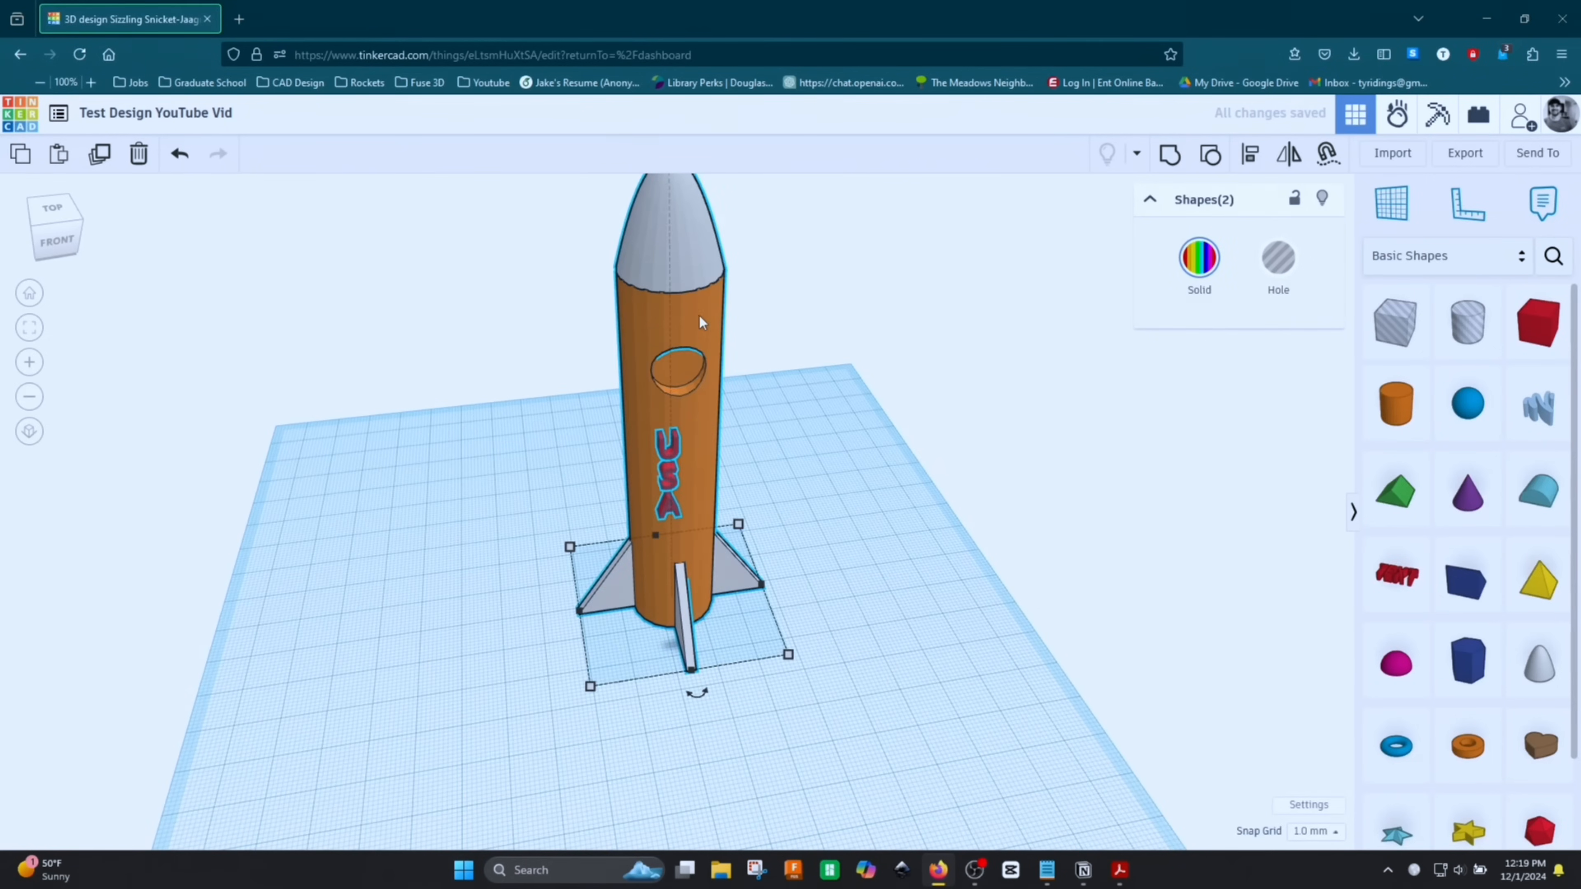
left_click(1250, 157)
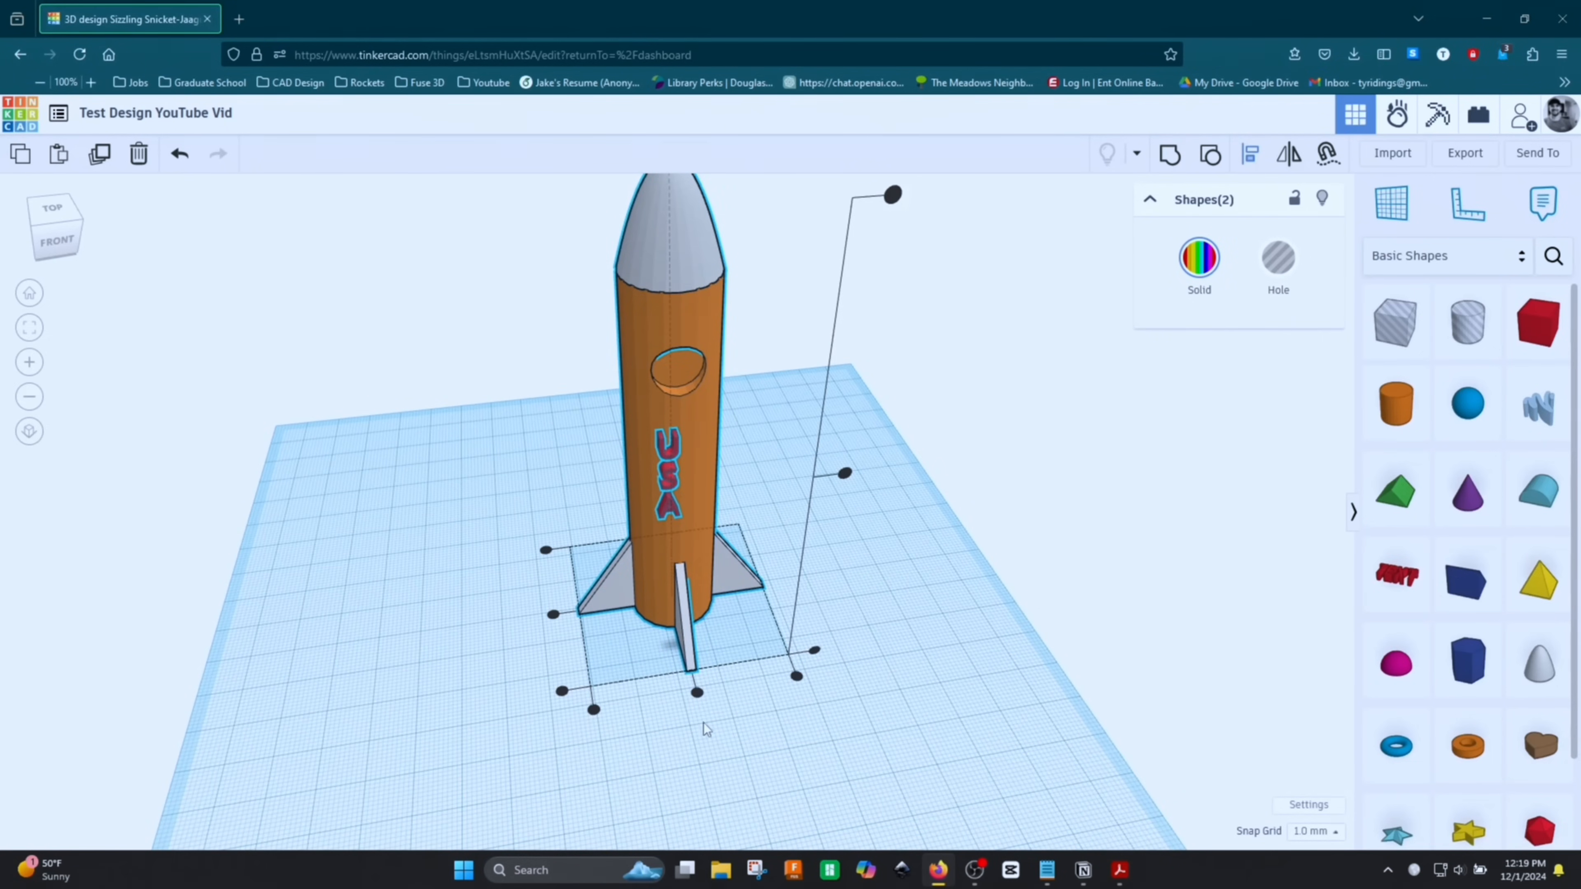
left_click(697, 693)
right_click_drag(743, 716, 956, 552)
left_click(957, 546)
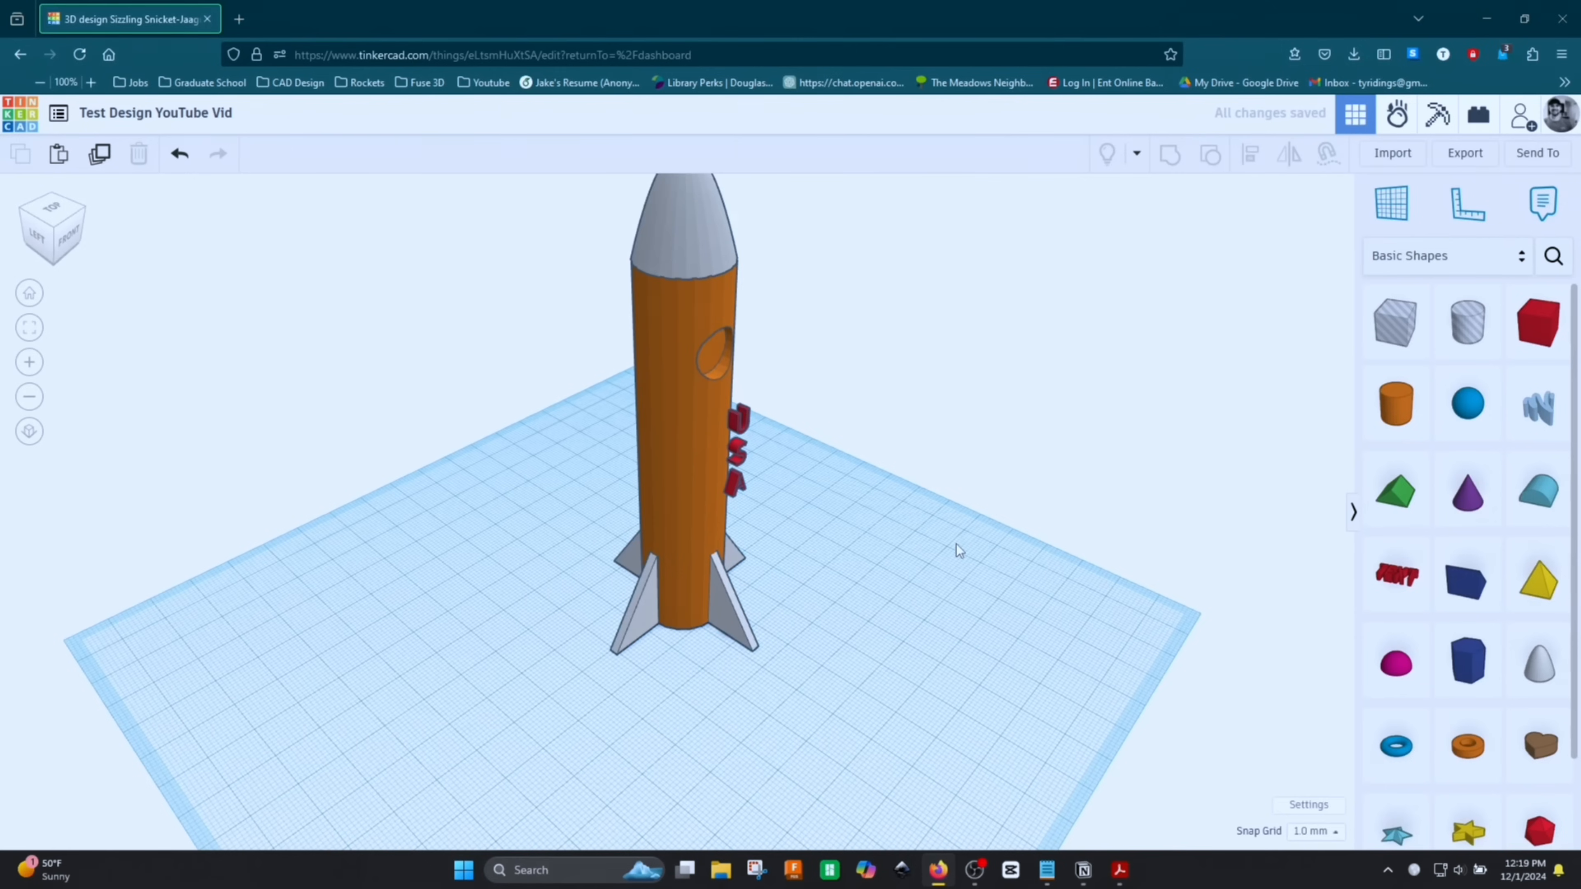
Nudge the USA lettering back into the rocket body until only a shallow part of the letters sticks out
left_click(738, 462)
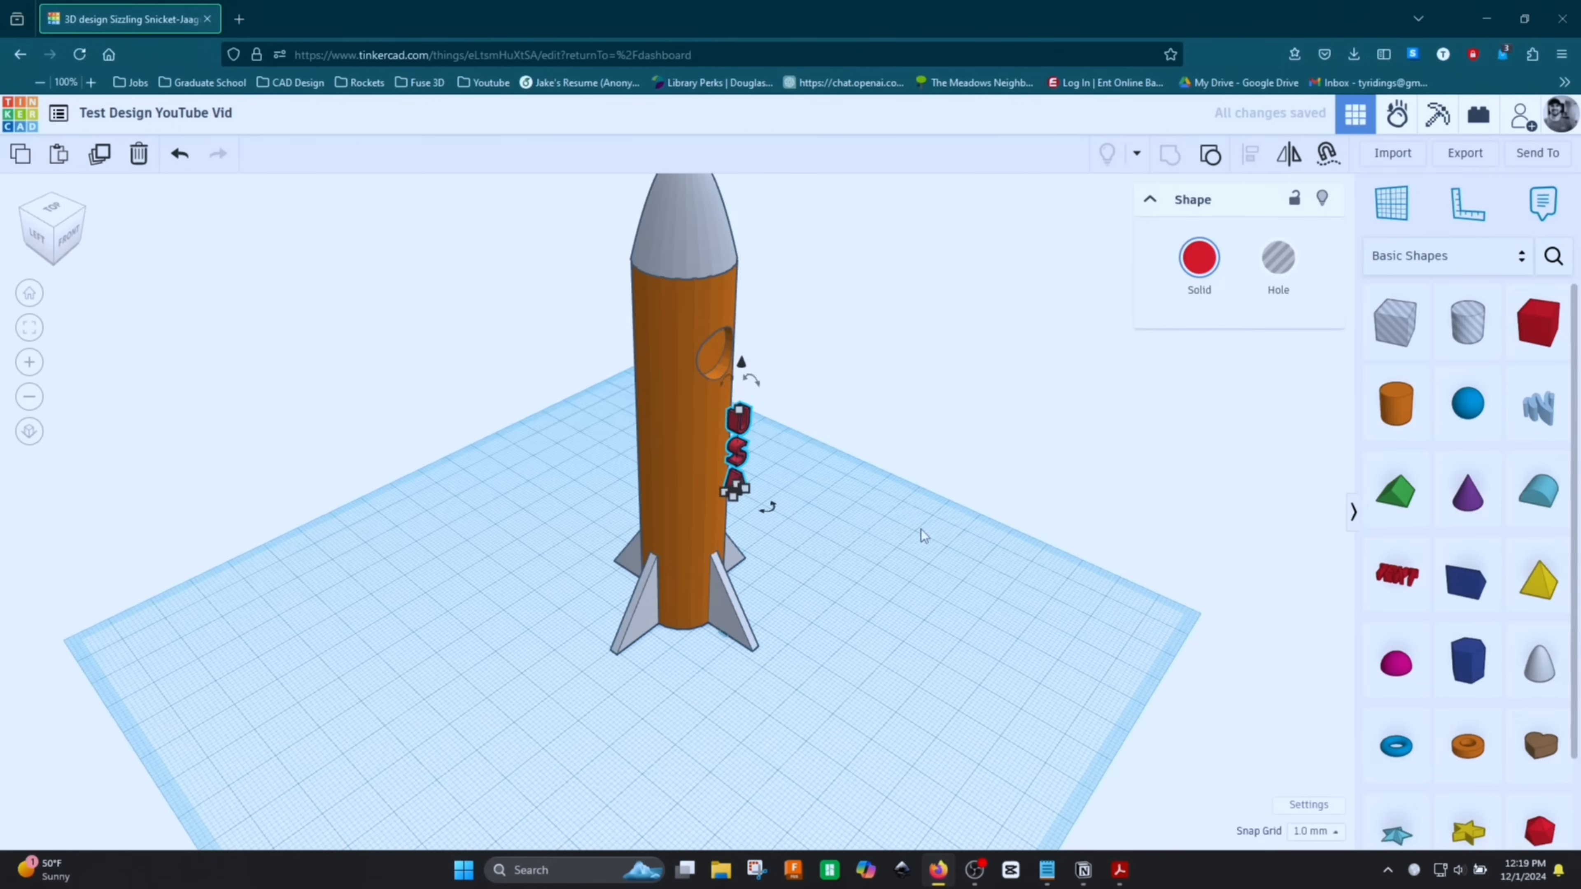
right_click_drag(921, 529, 775, 535)
key("Left")
key("Left")
key("Left")
key("Left")
key("Left")
key("Left")
scroll(716, 430, "up", 3)
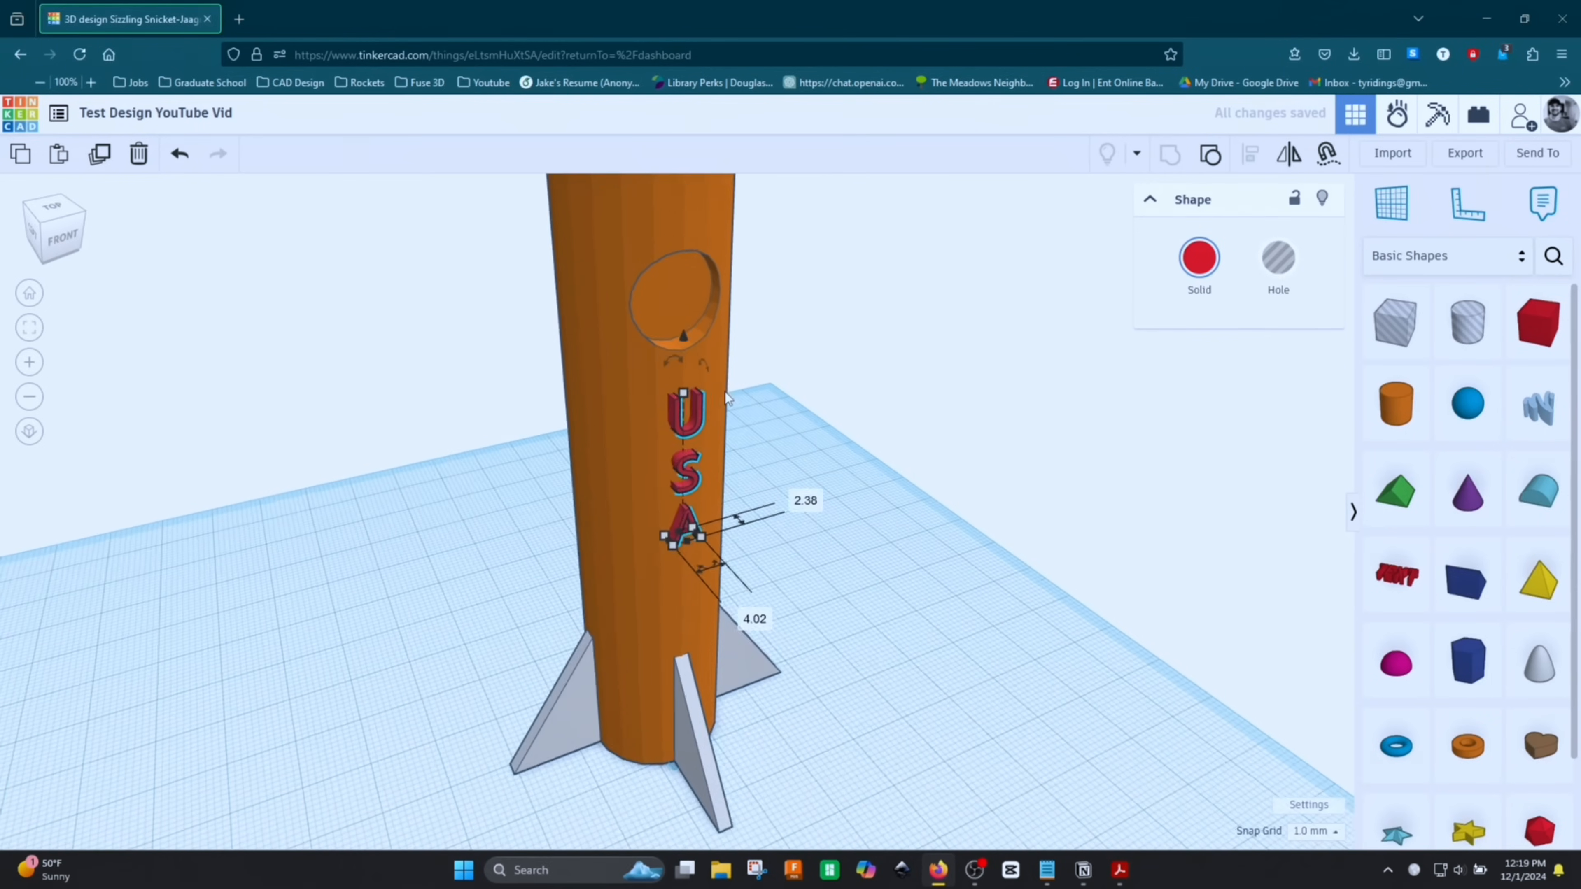
scroll(727, 398, "up", 3)
scroll(698, 457, "down", 3)
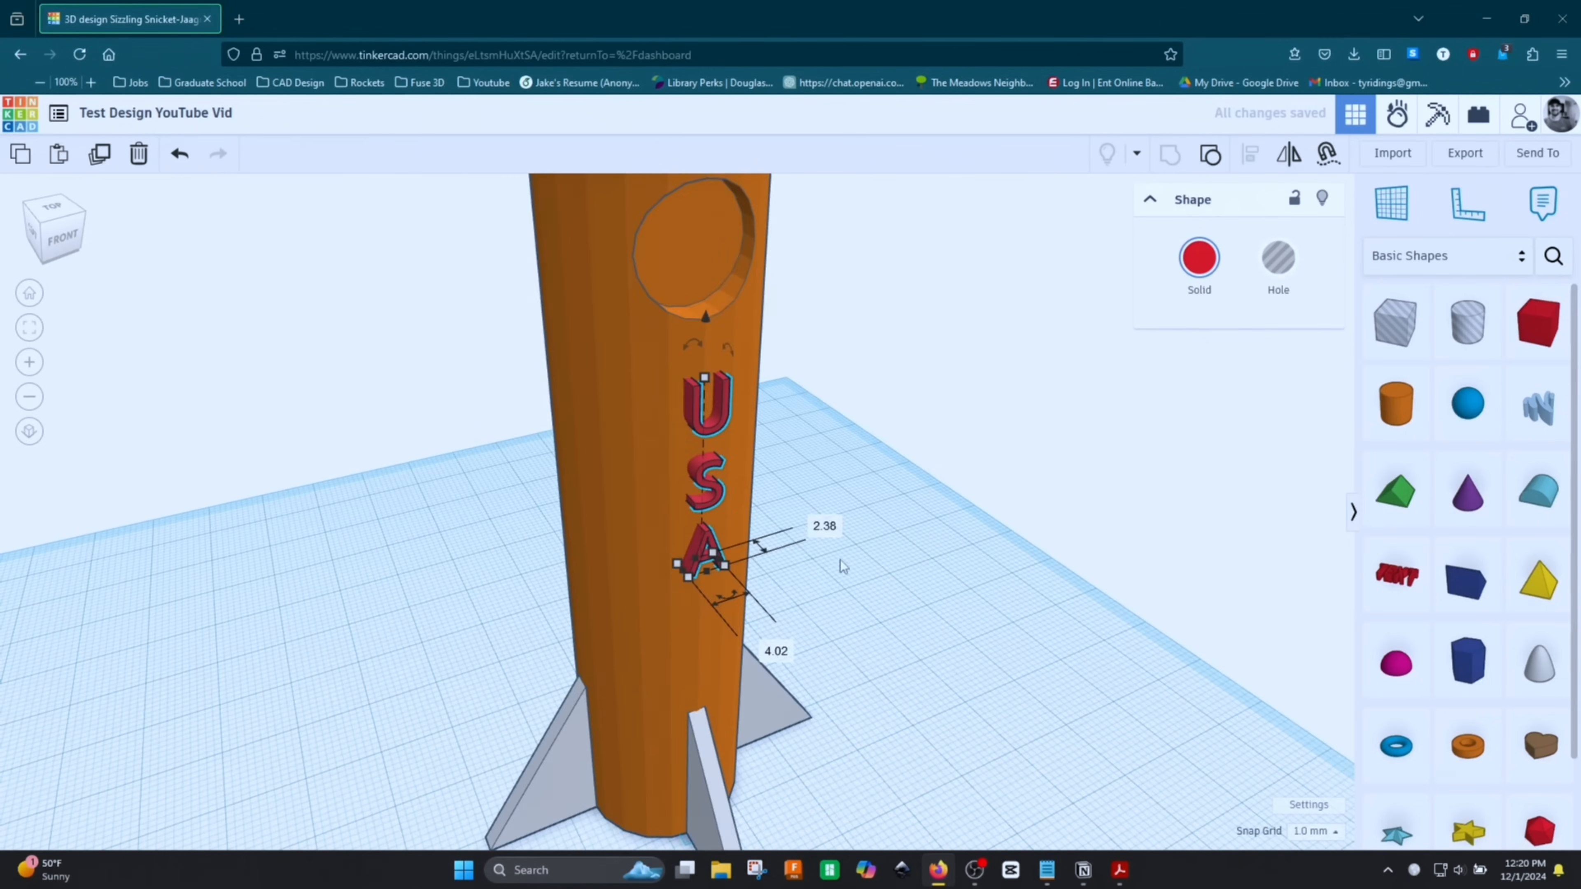
right_click_drag(841, 561, 1049, 642)
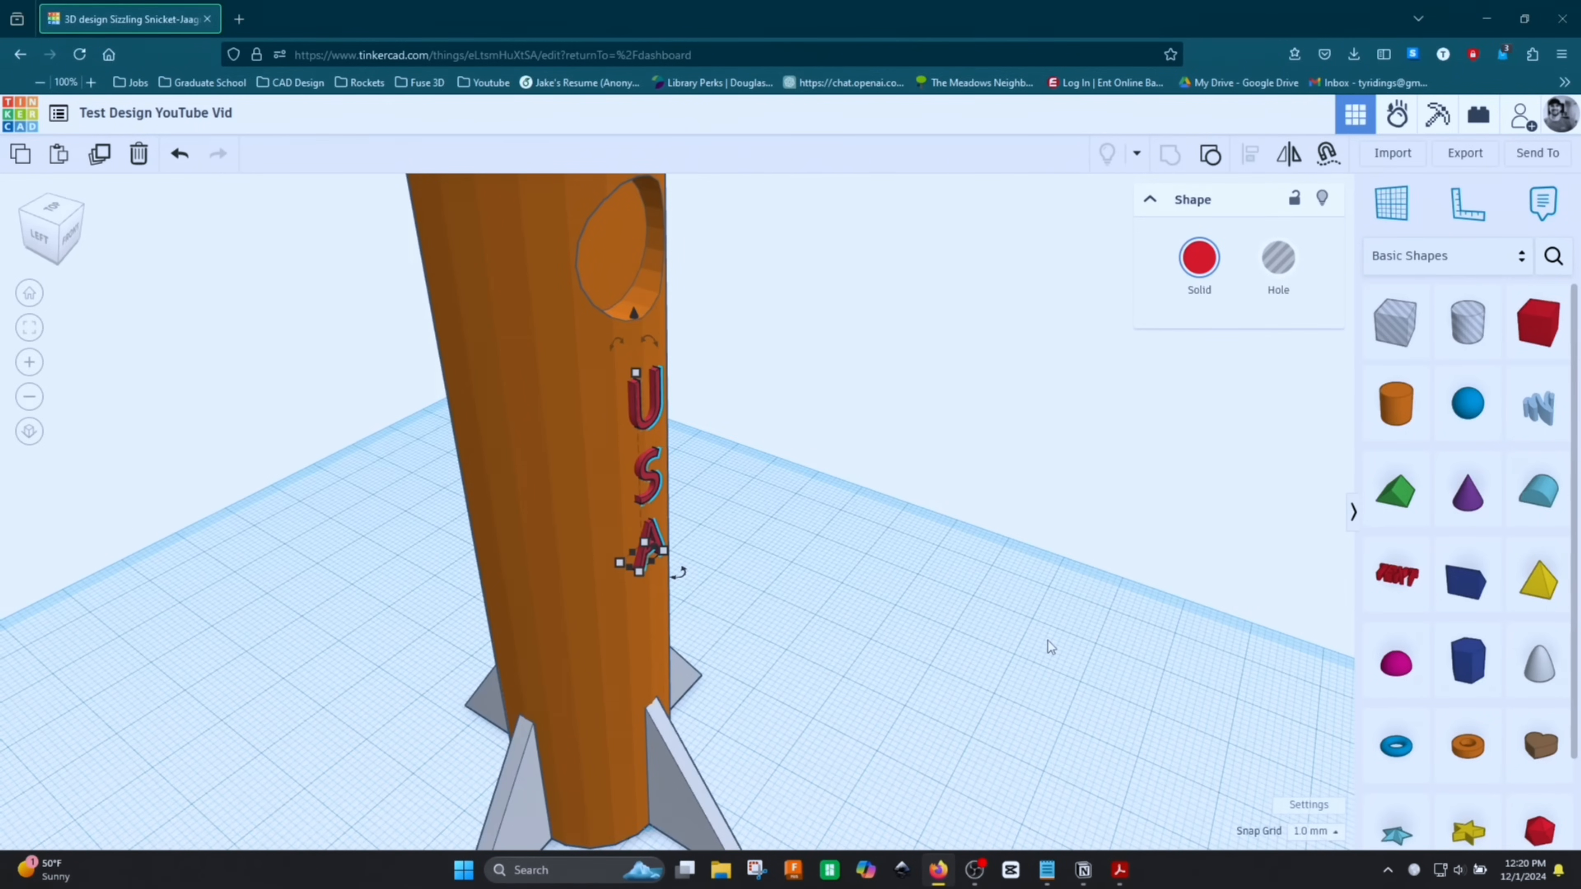
right_click_drag(1048, 640, 836, 575)
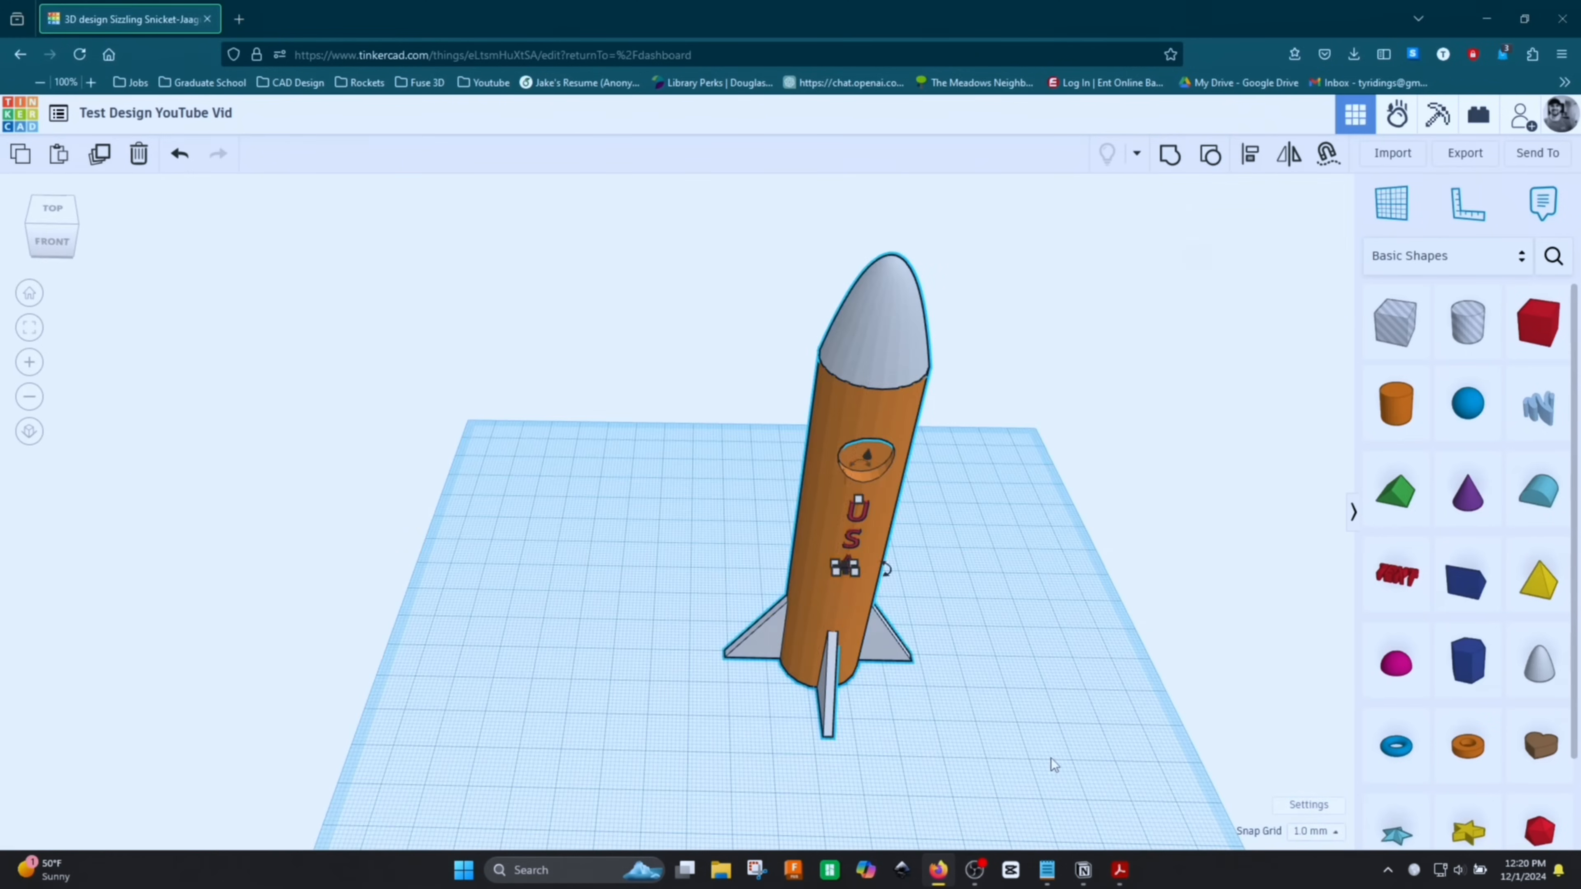
Select everything and group the lettering with the rocket into one multicolour shape
key("ctrl+a")
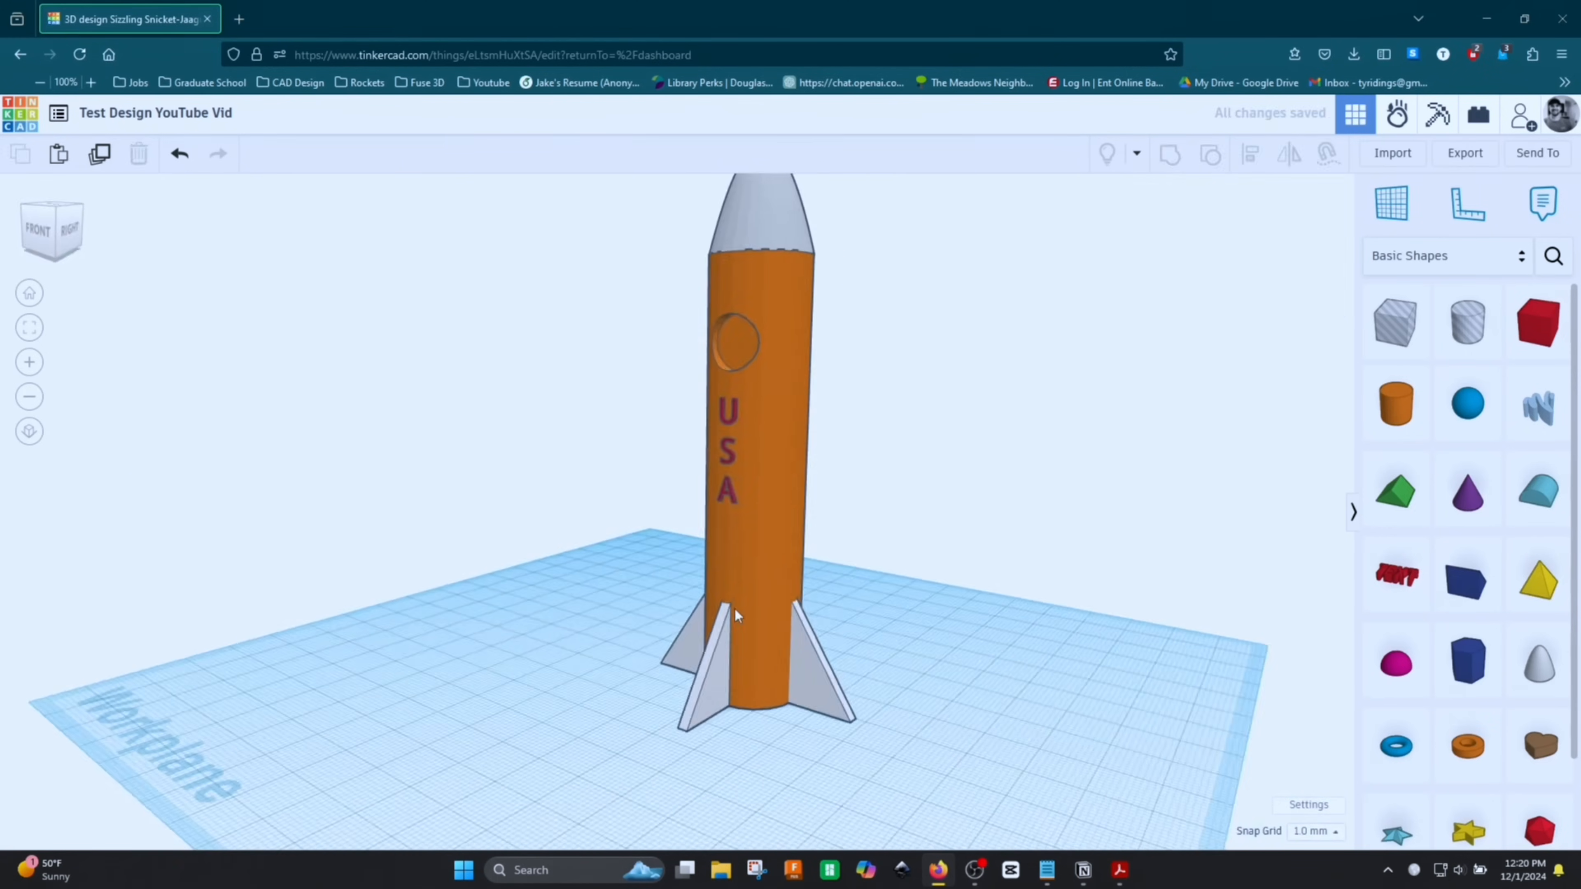
right_click_drag(734, 615, 885, 421)
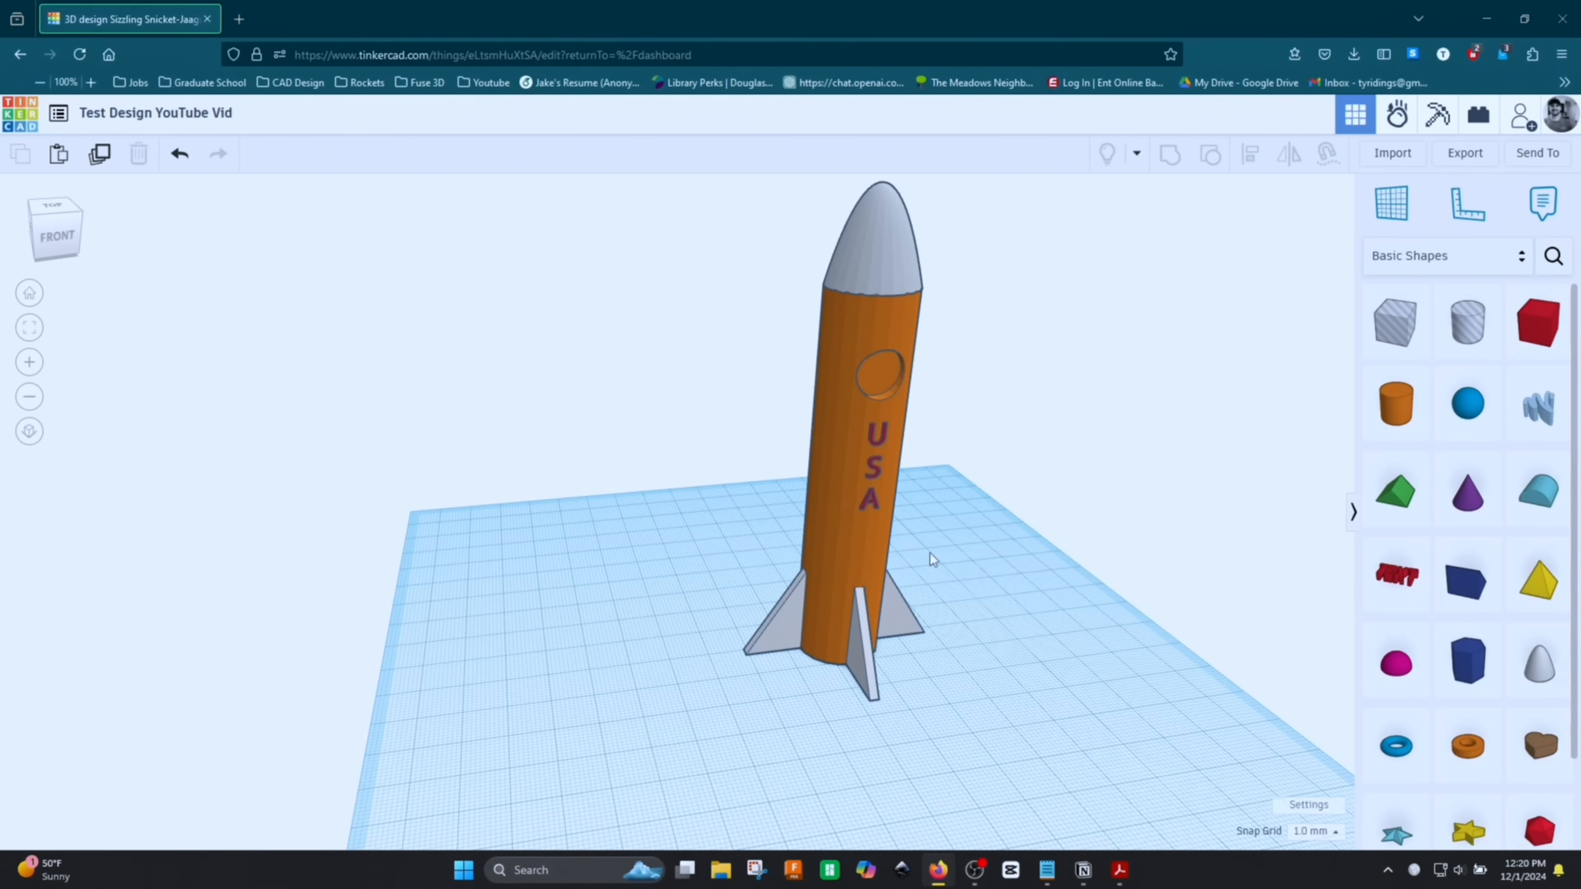
Duplicate the rocket, move the copy beside it, and repeat the duplication to get a row of three evenly spaced rockets
scroll(930, 553, "down", 3)
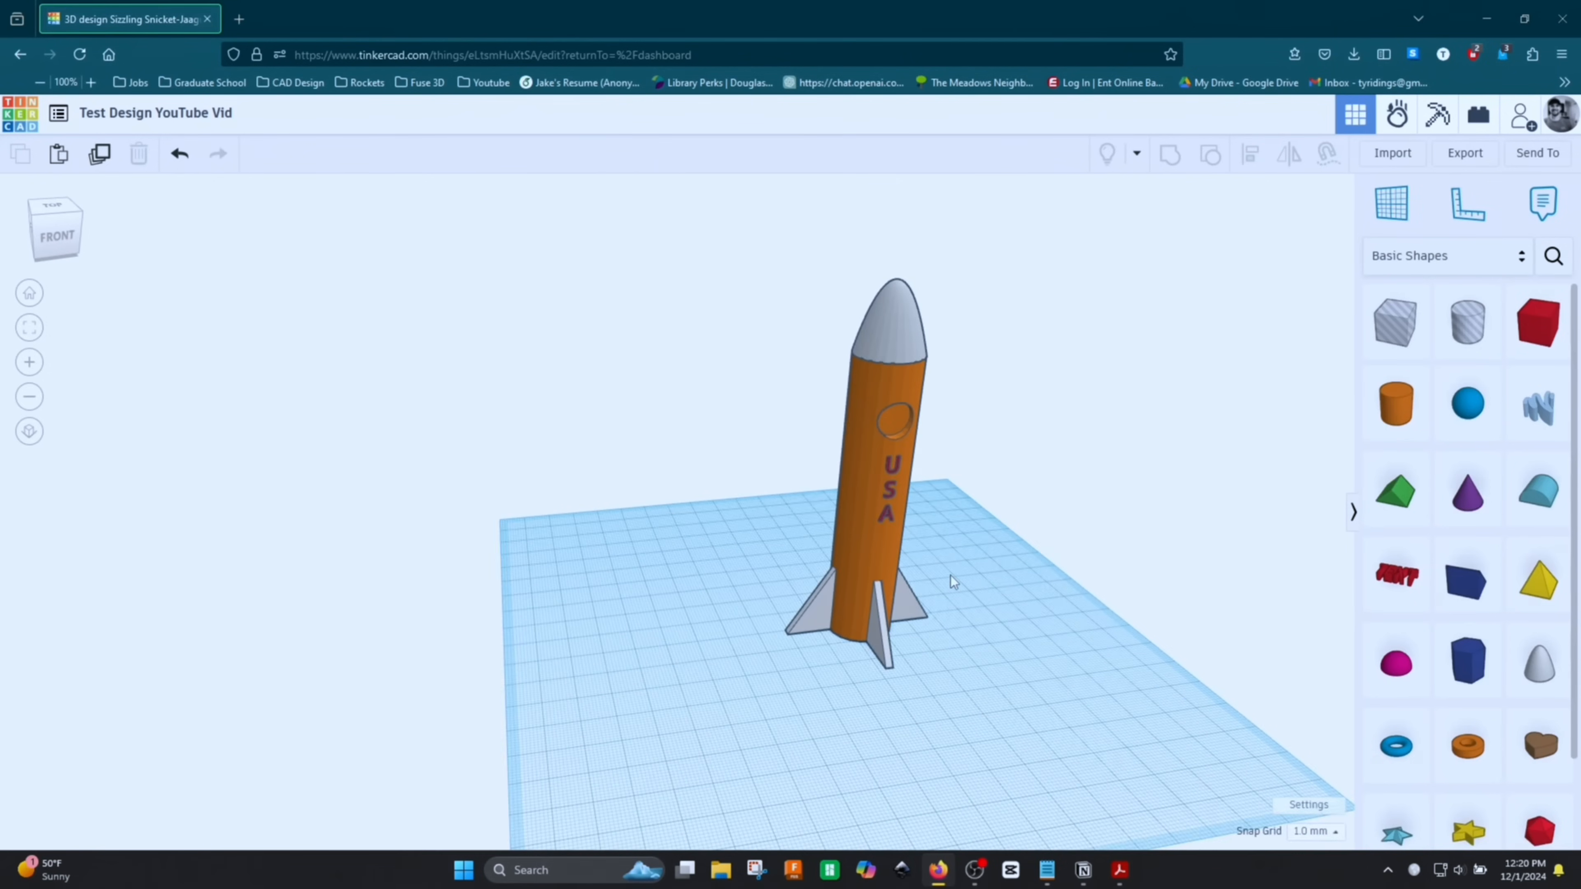
left_click(879, 580)
left_click(100, 154)
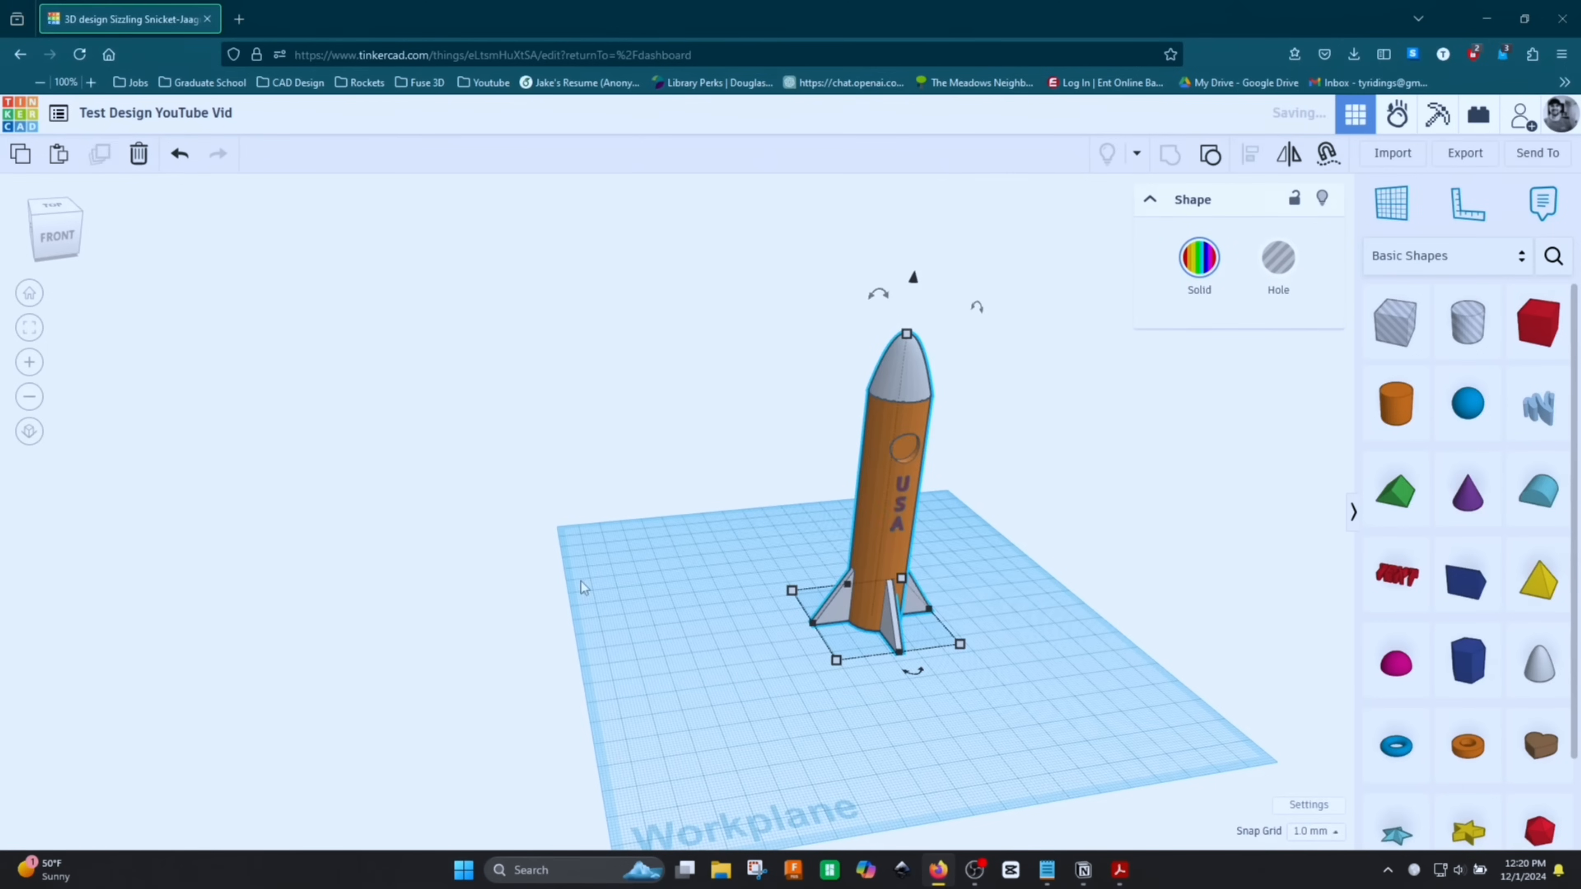
left_click_drag(838, 538, 688, 552)
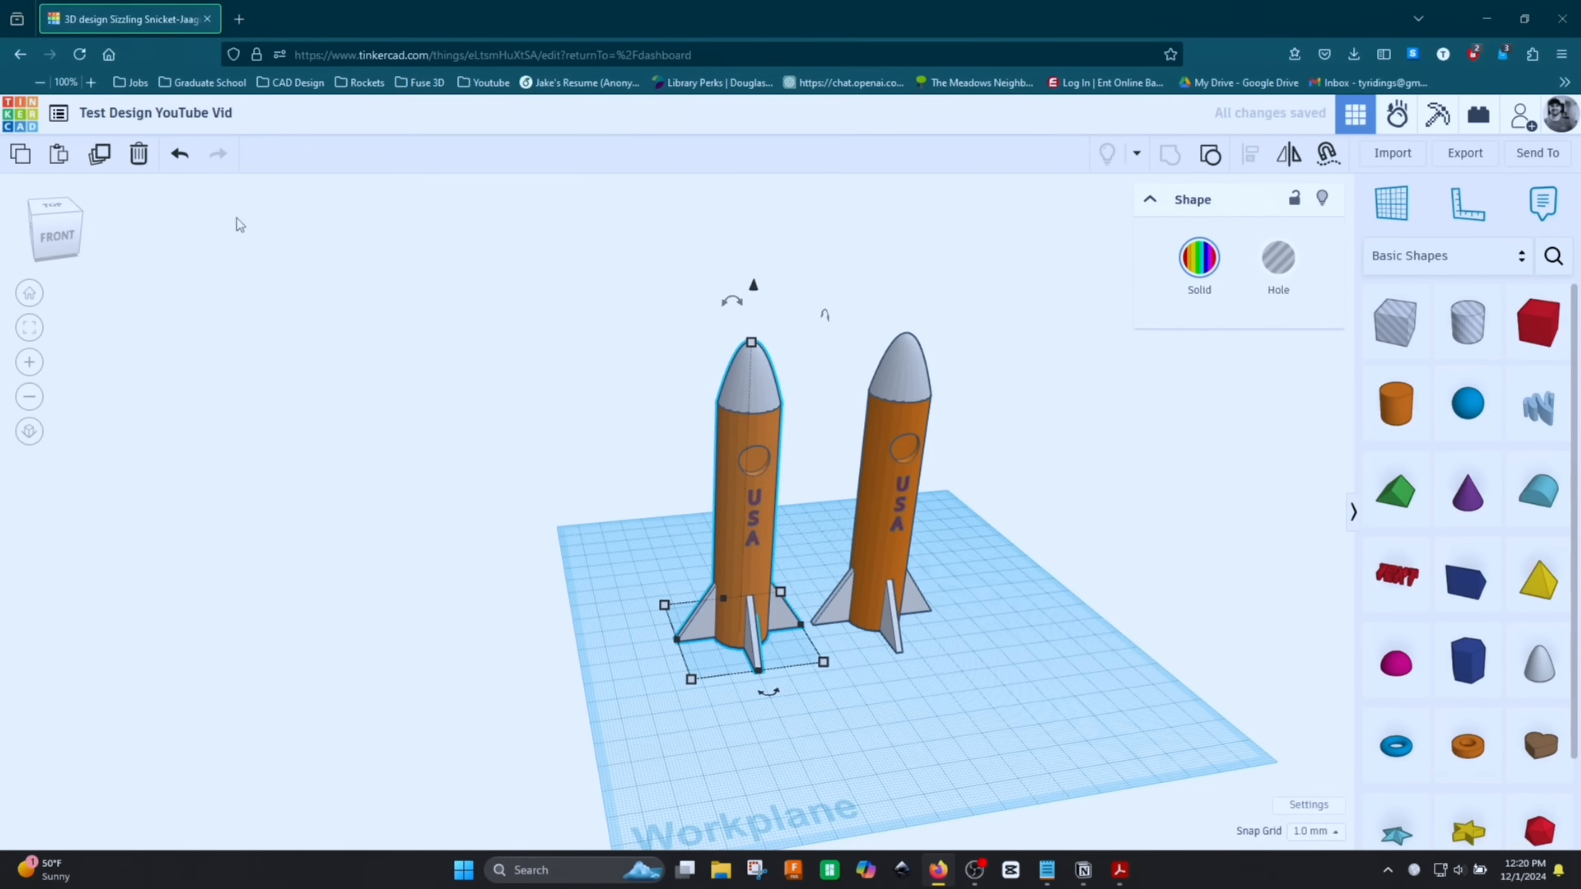
left_click(100, 154)
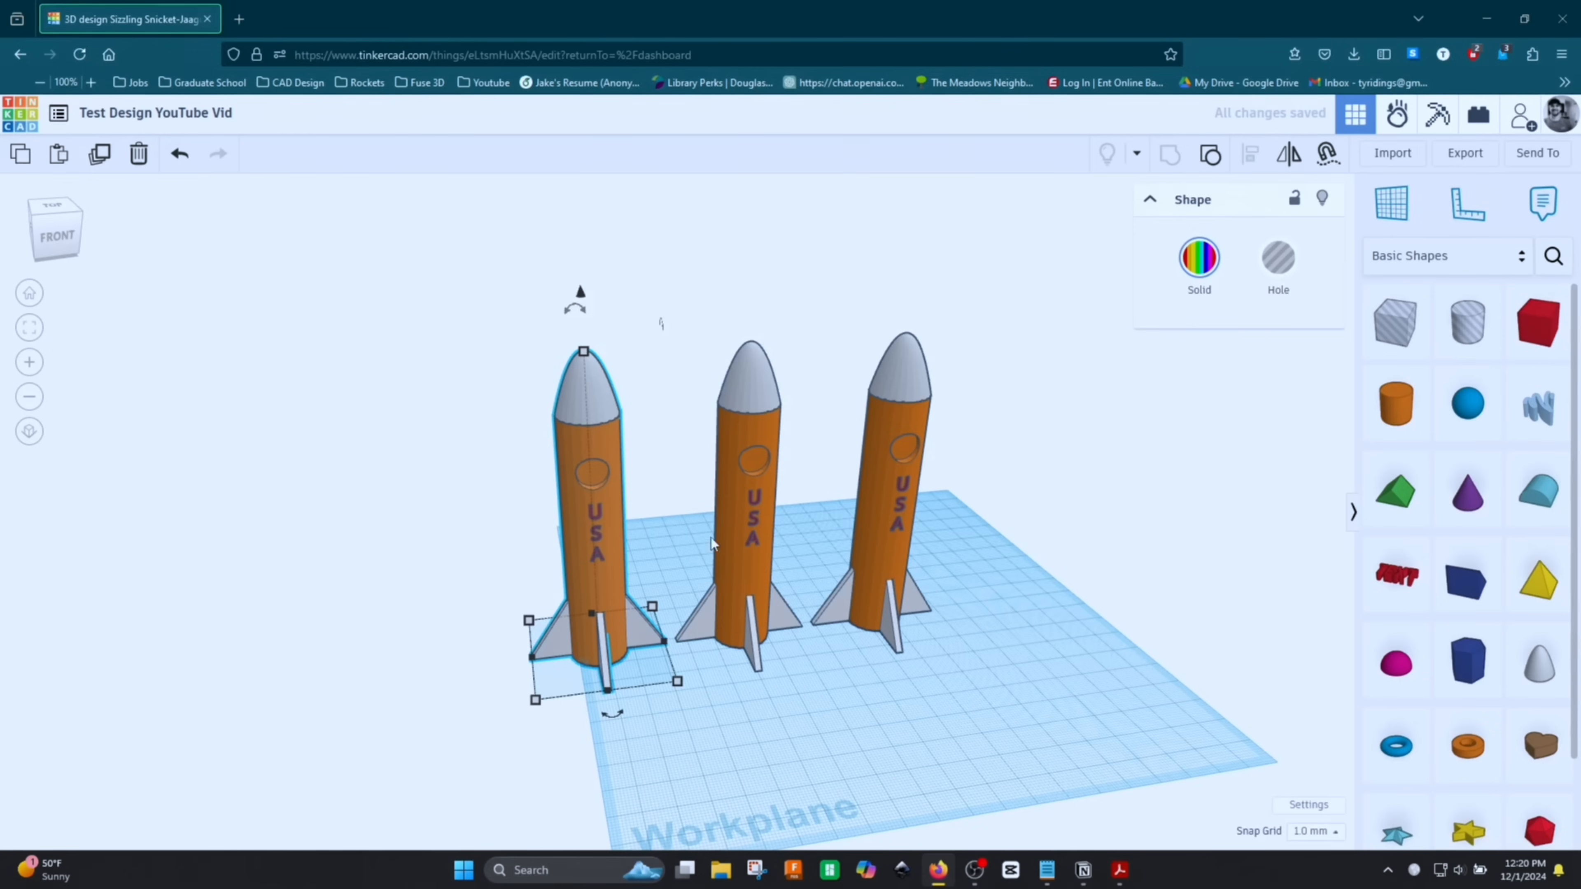
Scale the middle rocket up proportionally to about 265 mm tall so it towers over the two outer rockets
left_click(737, 537)
left_click_drag(755, 350, 757, 61)
scroll(798, 233, "down", 4)
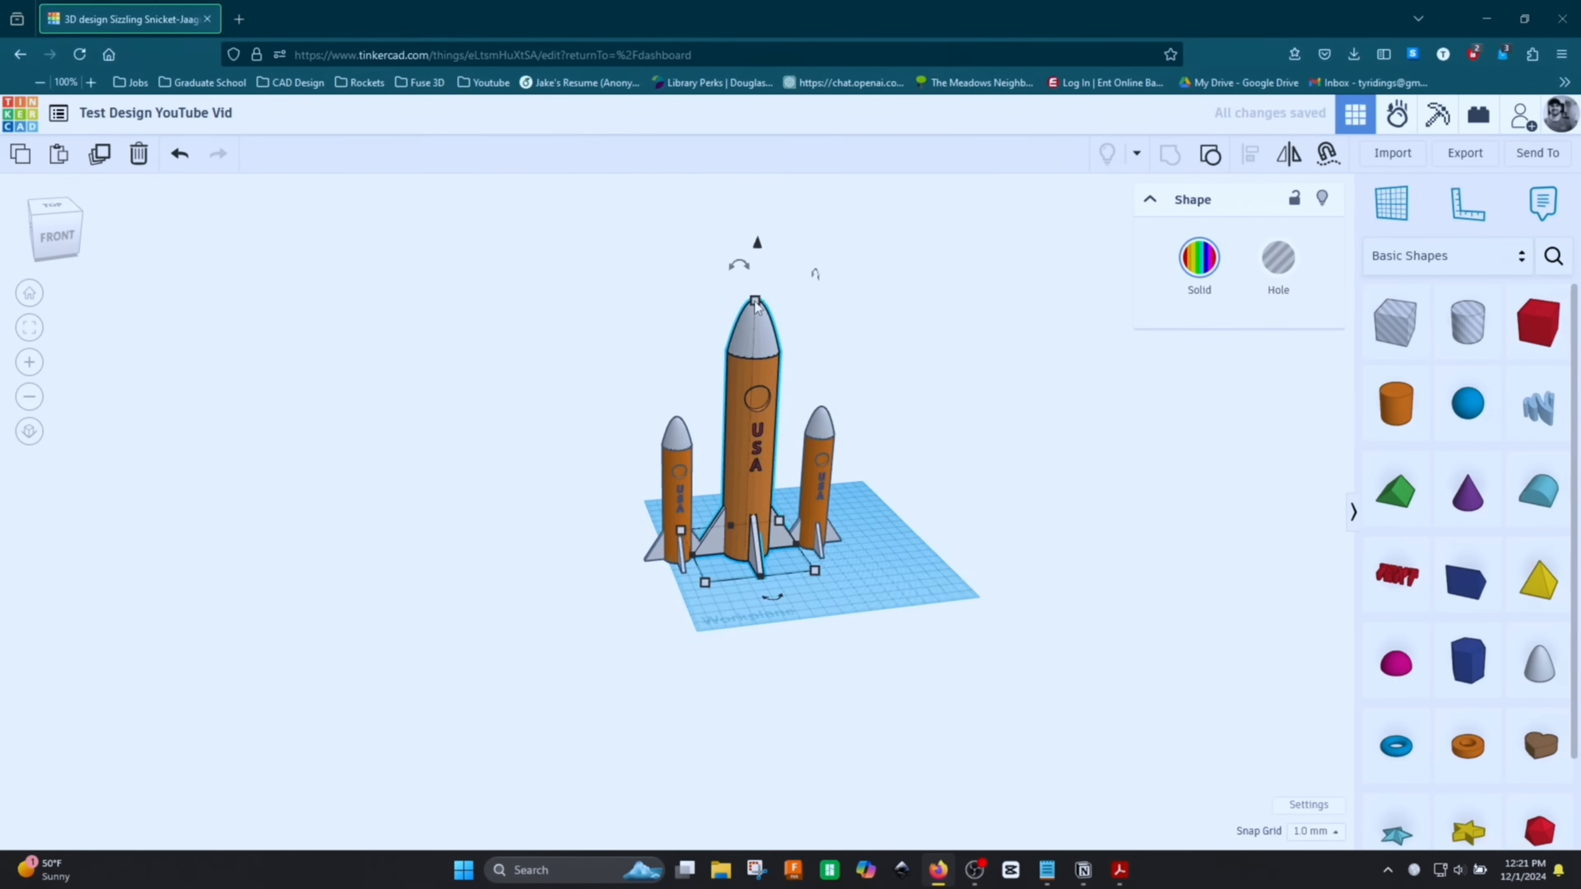
left_click_drag(756, 303, 780, 179, "shift")
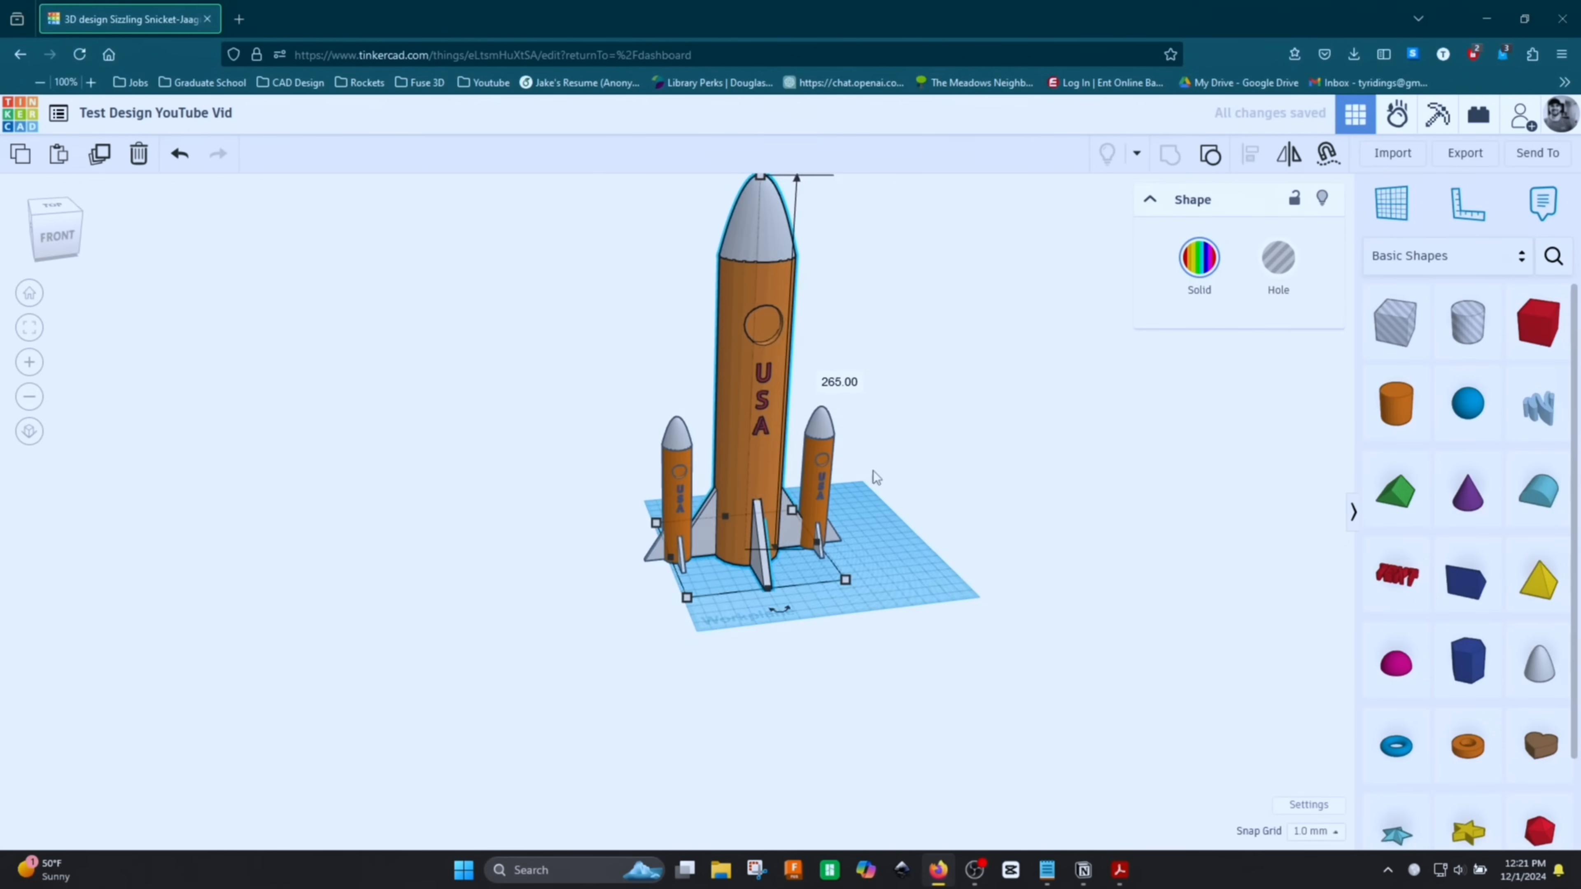
Nudge the small rocket on the right side of the large one inward until it touches the large body
left_click(823, 465)
key("Left")
key("Left")
key("Left")
key("Left")
key("Left")
key("Left")
key("Left")
key("Left")
key("Left")
key("Left")
key("Left")
key("Left")
key("Left")
key("Left")
key("Left")
key("Left")
key("Left")
key("Left")
key("Left")
key("Left")
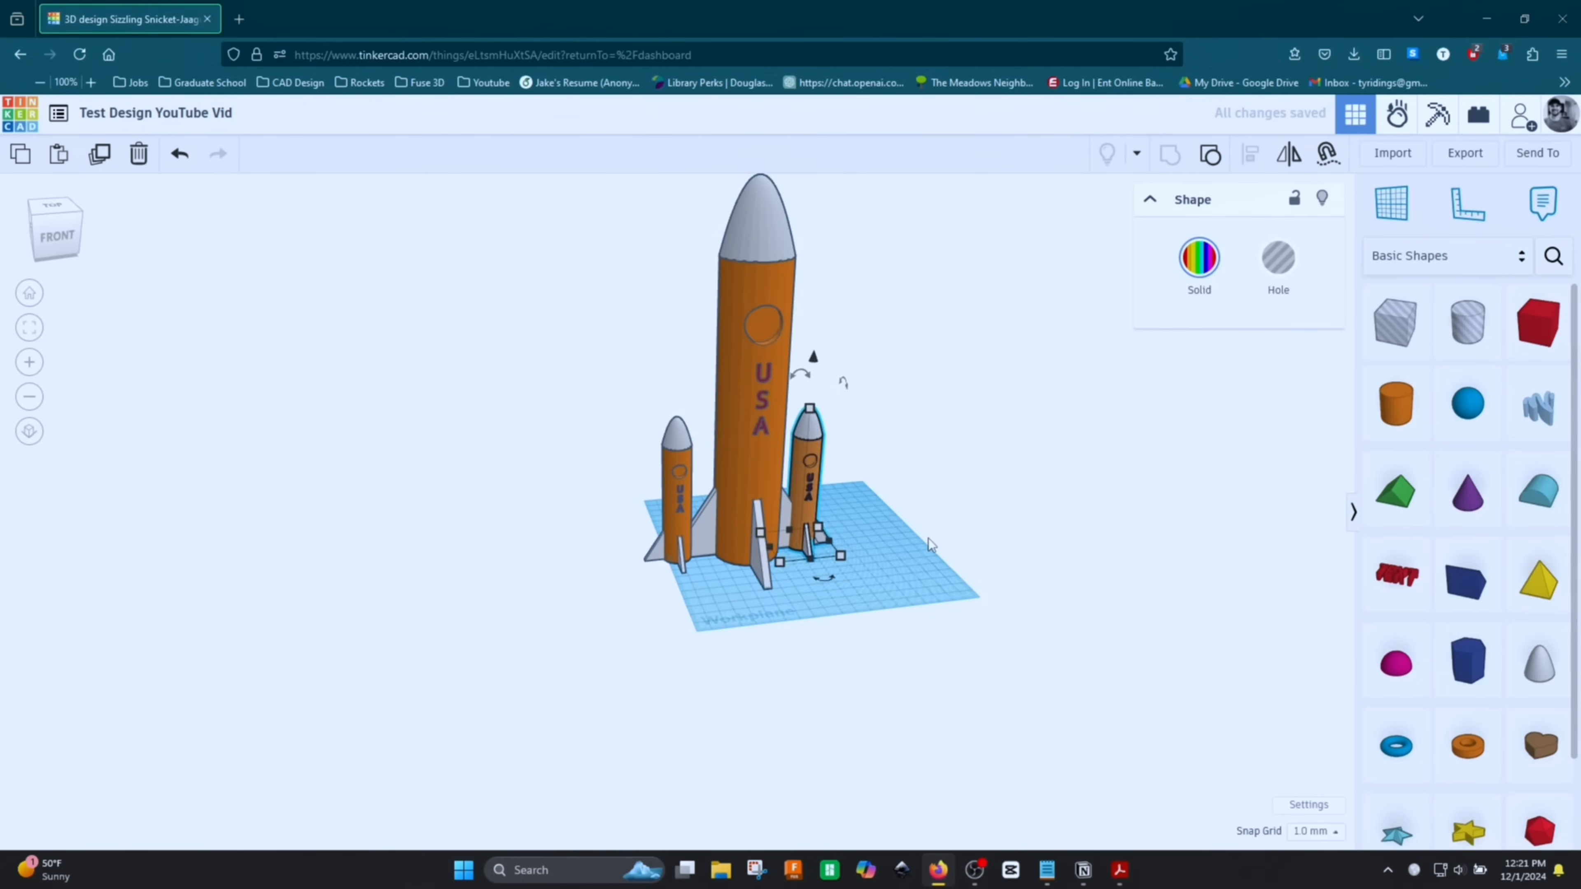
Nudge the small rocket on the left side of the large one inward until it touches the large body
left_click(687, 486)
key("Right")
key("Right")
key("Right")
key("Right")
key("Right")
key("Right")
key("Right")
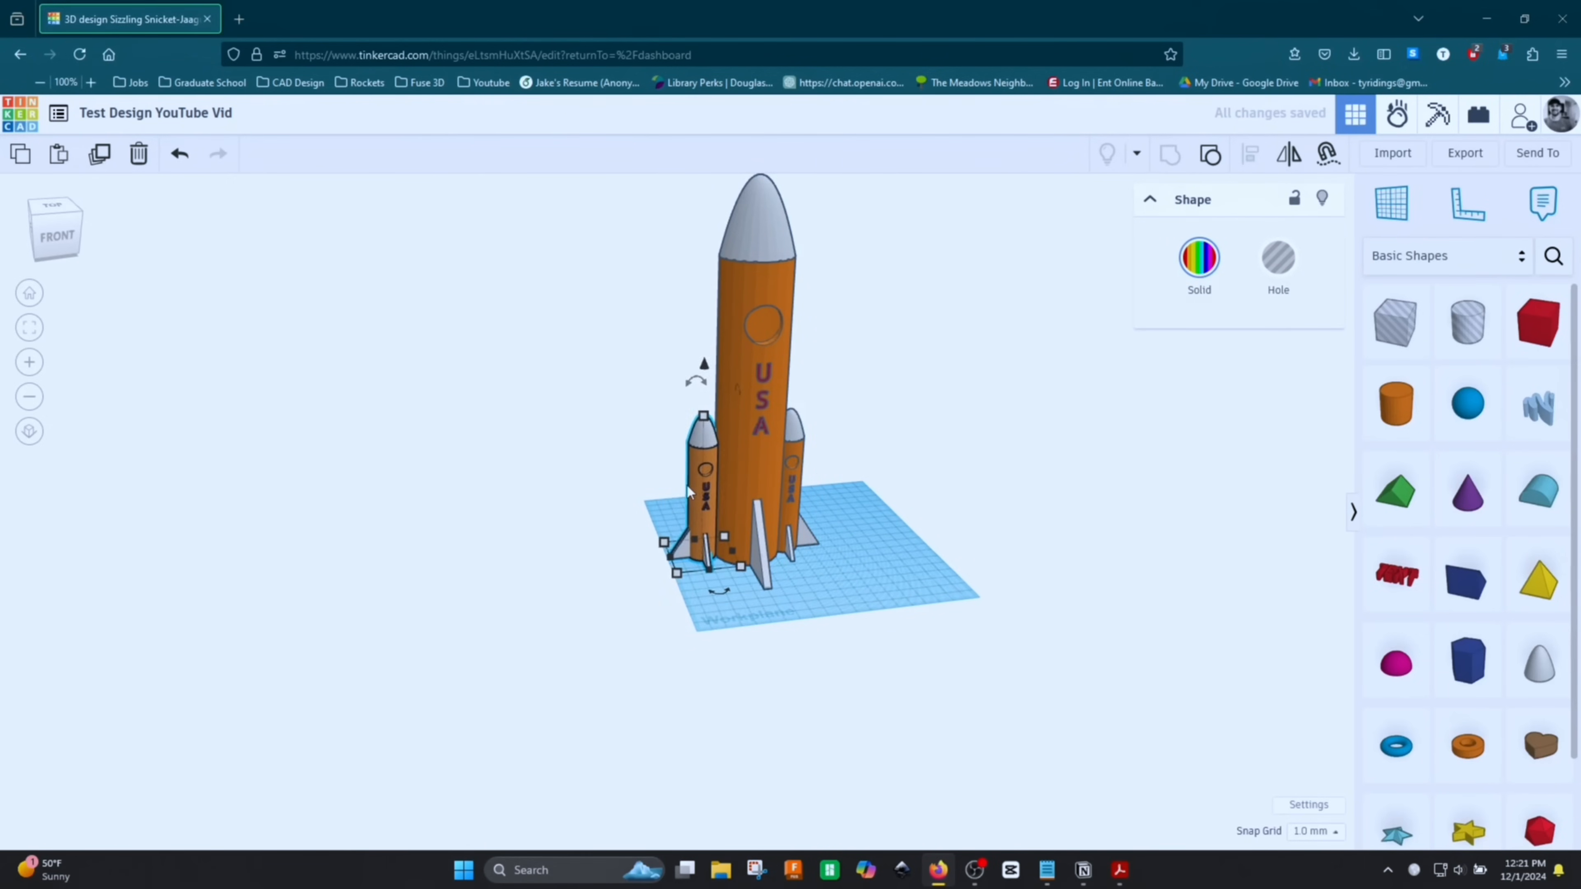
left_click(946, 557)
scroll(714, 482, "up", 3)
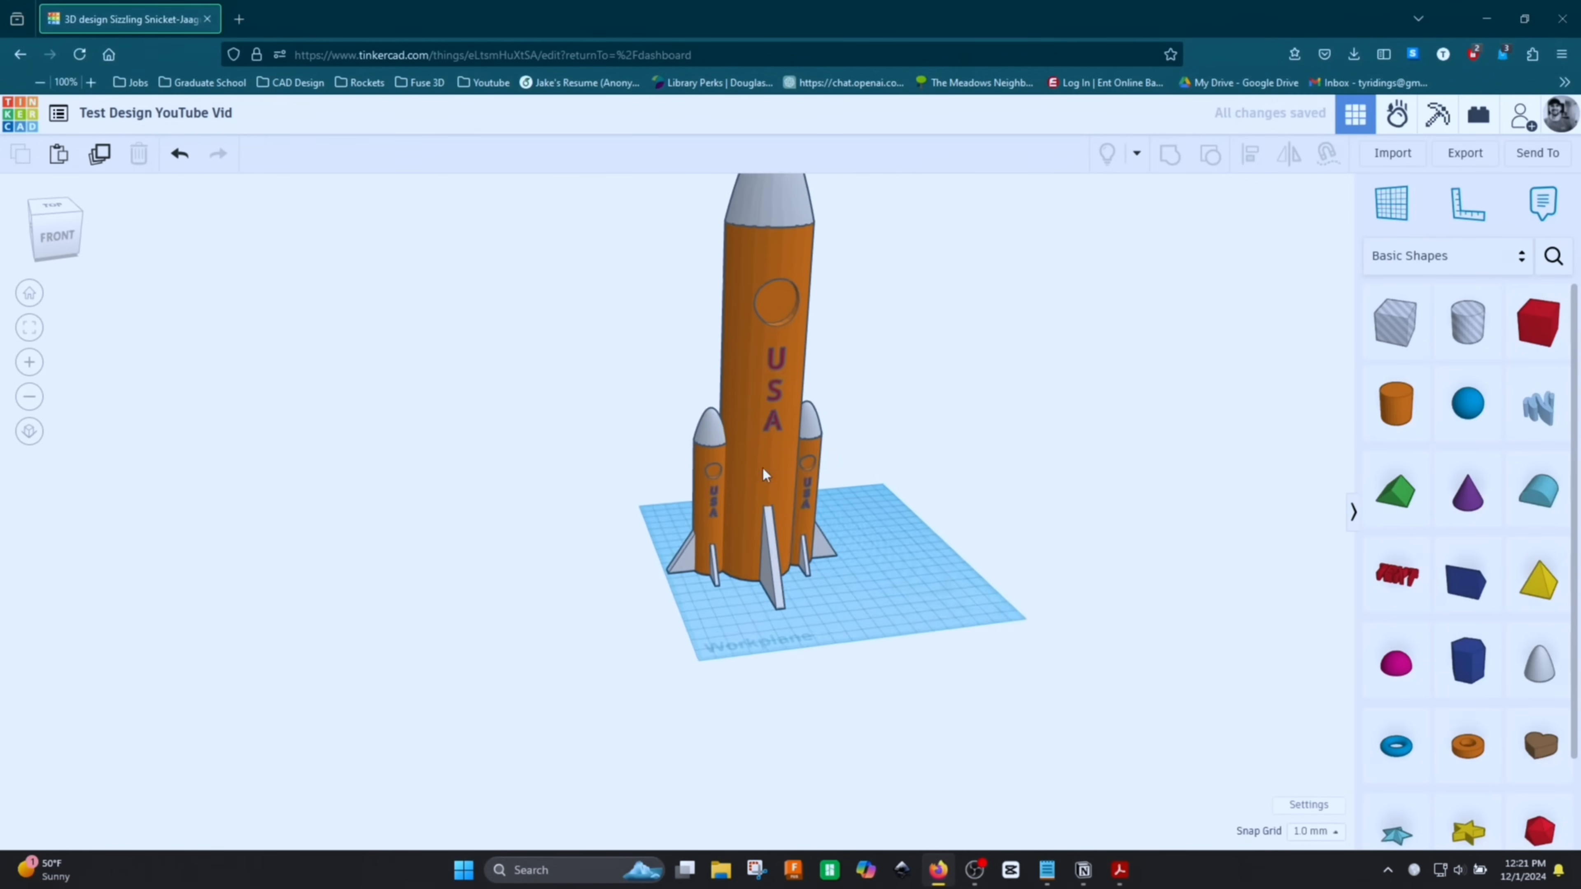
left_click_drag(816, 606, 816, 608)
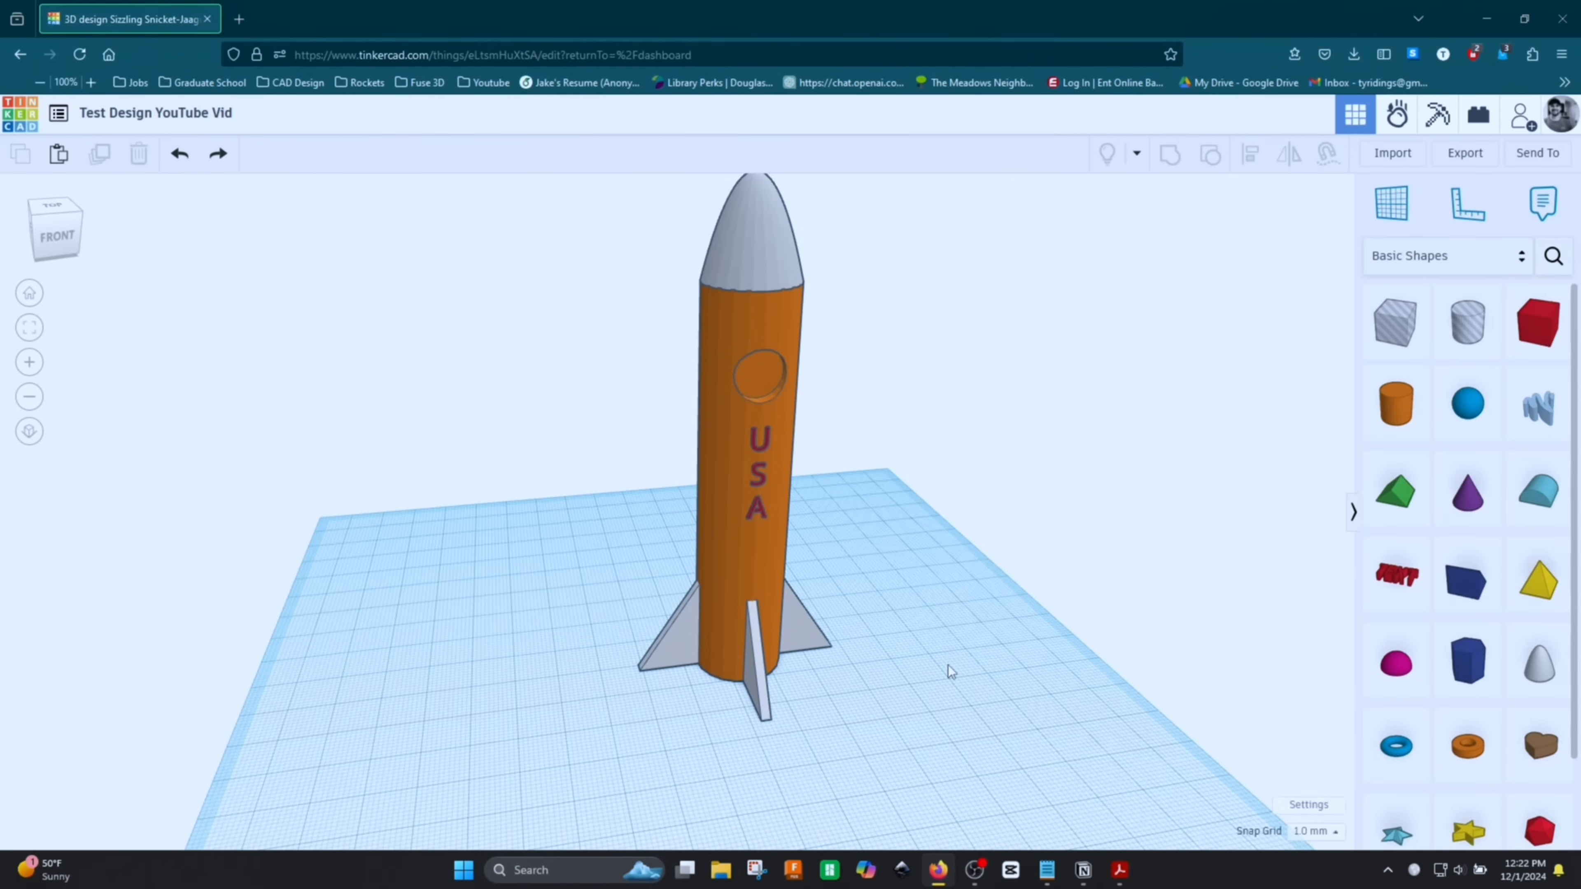
Select the single rocket and export the selected shape for 3D printing as an .STL file
left_click(777, 511)
scroll(884, 511, "up", 3)
scroll(885, 511, "down", 3)
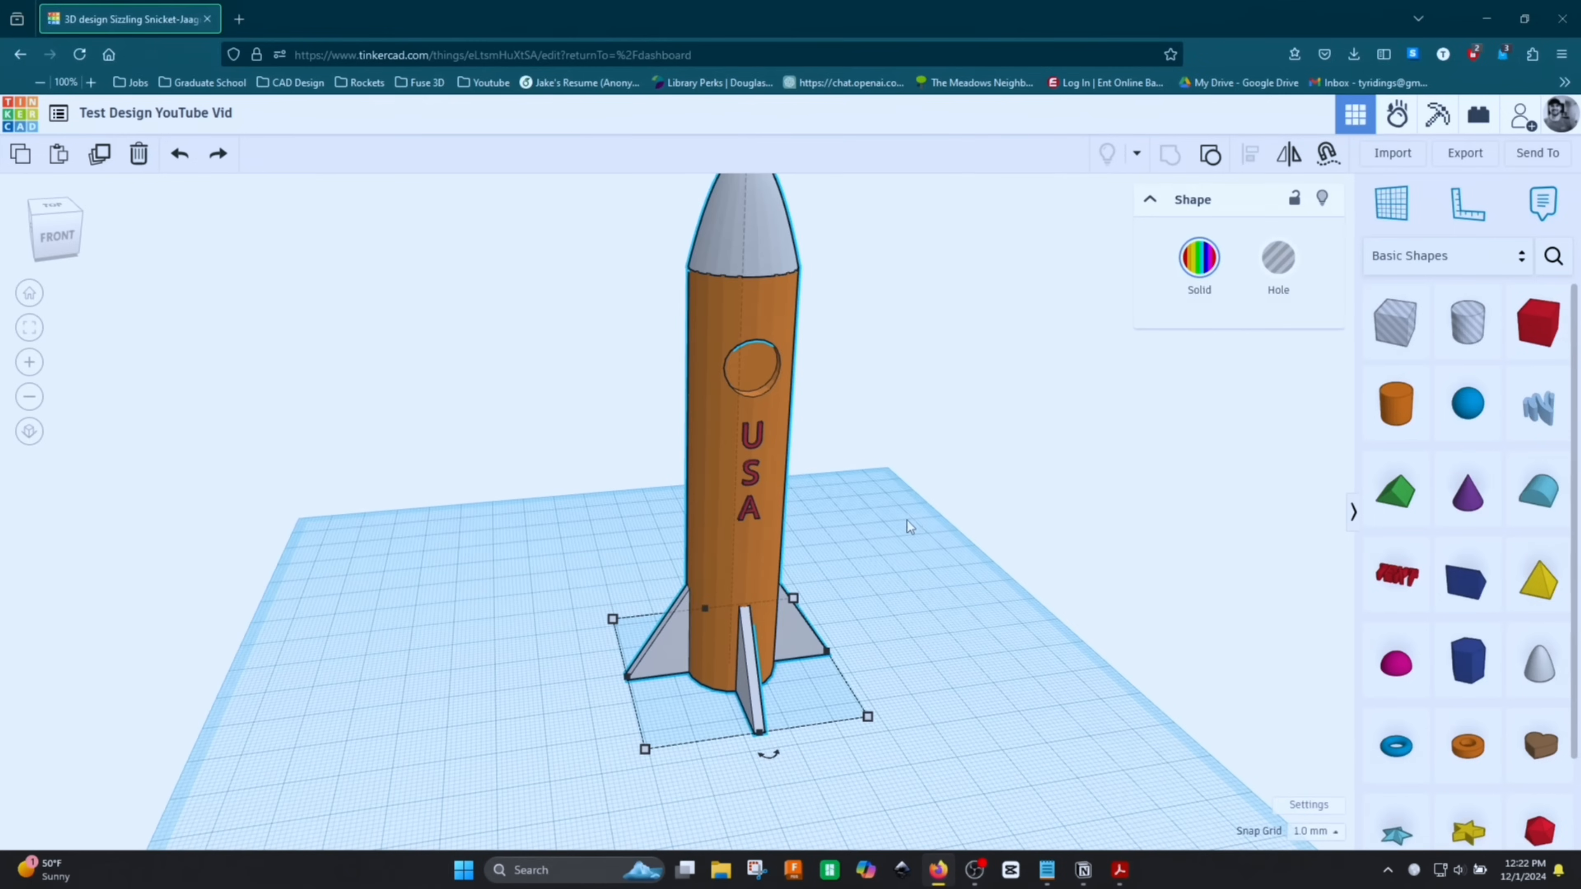
left_click(1465, 153)
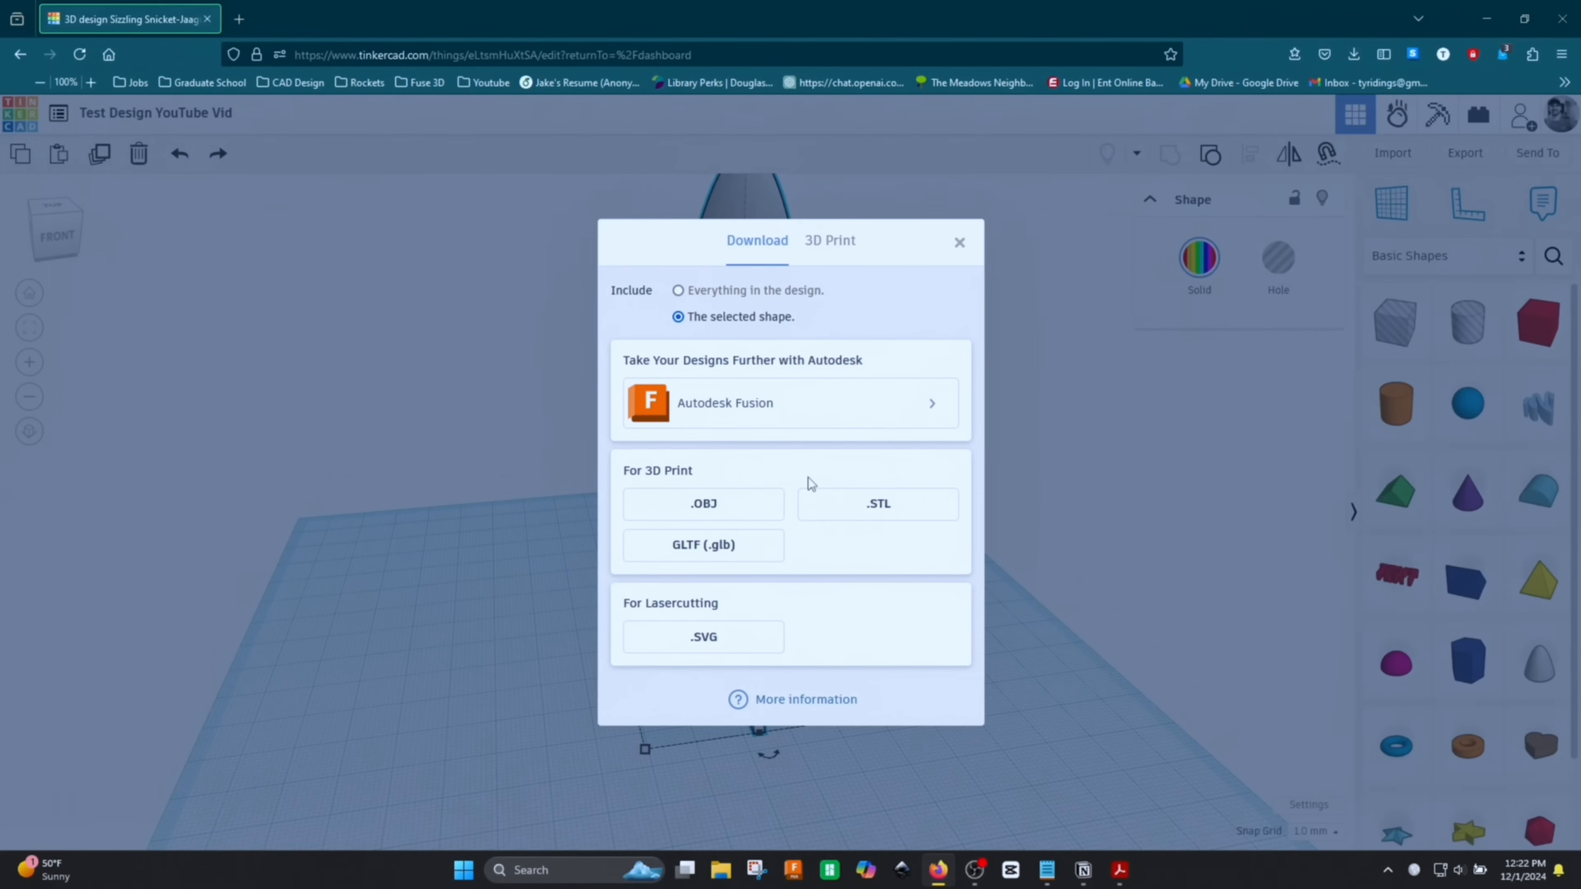
left_click(847, 514)
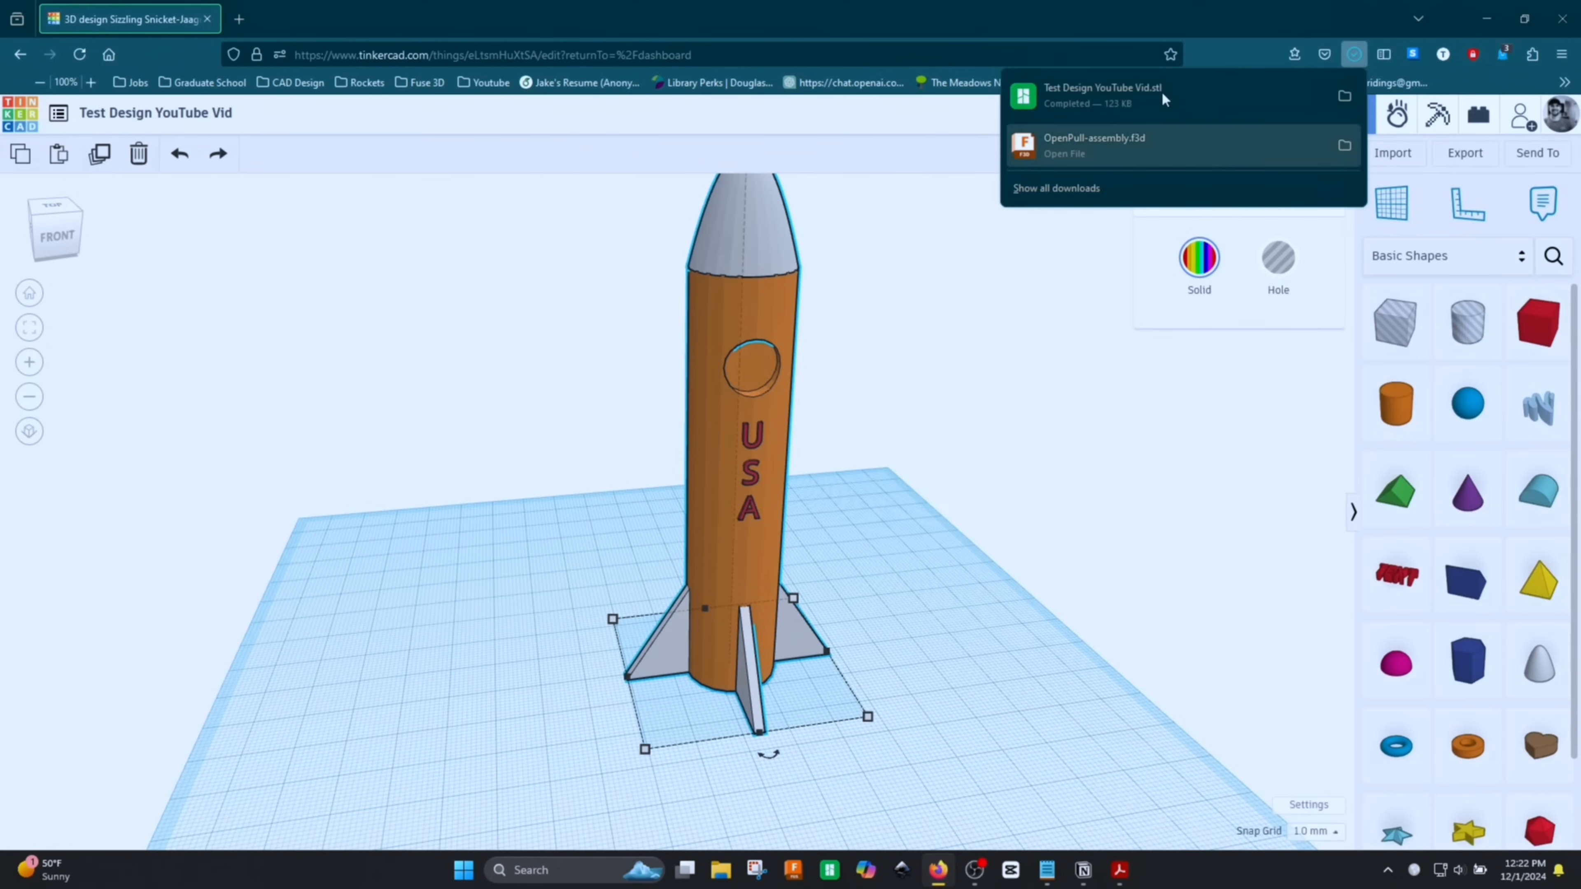